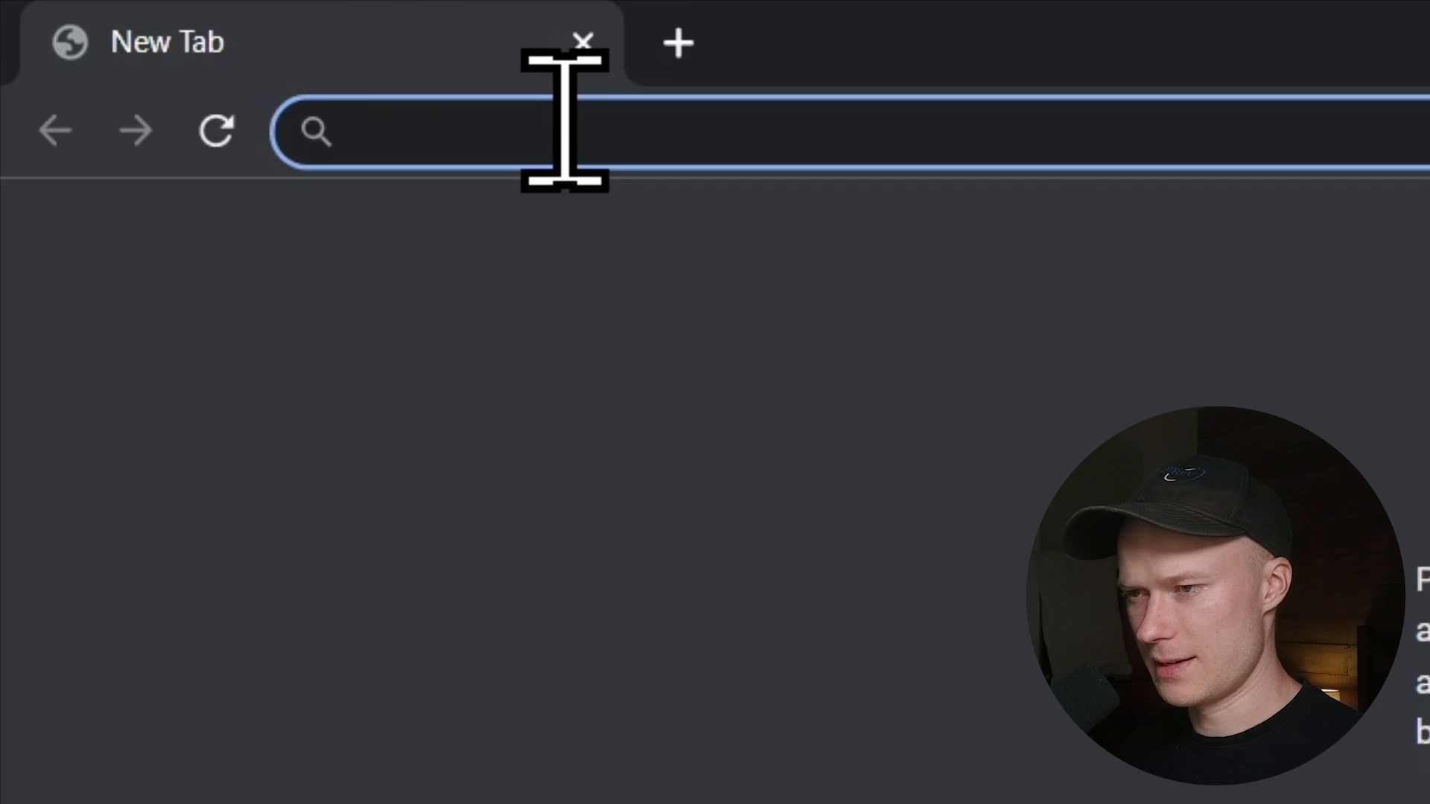
- Open carrd.co and go through the login page to the sign-up form for a new account
{"action": "type", "text": "carrd"}
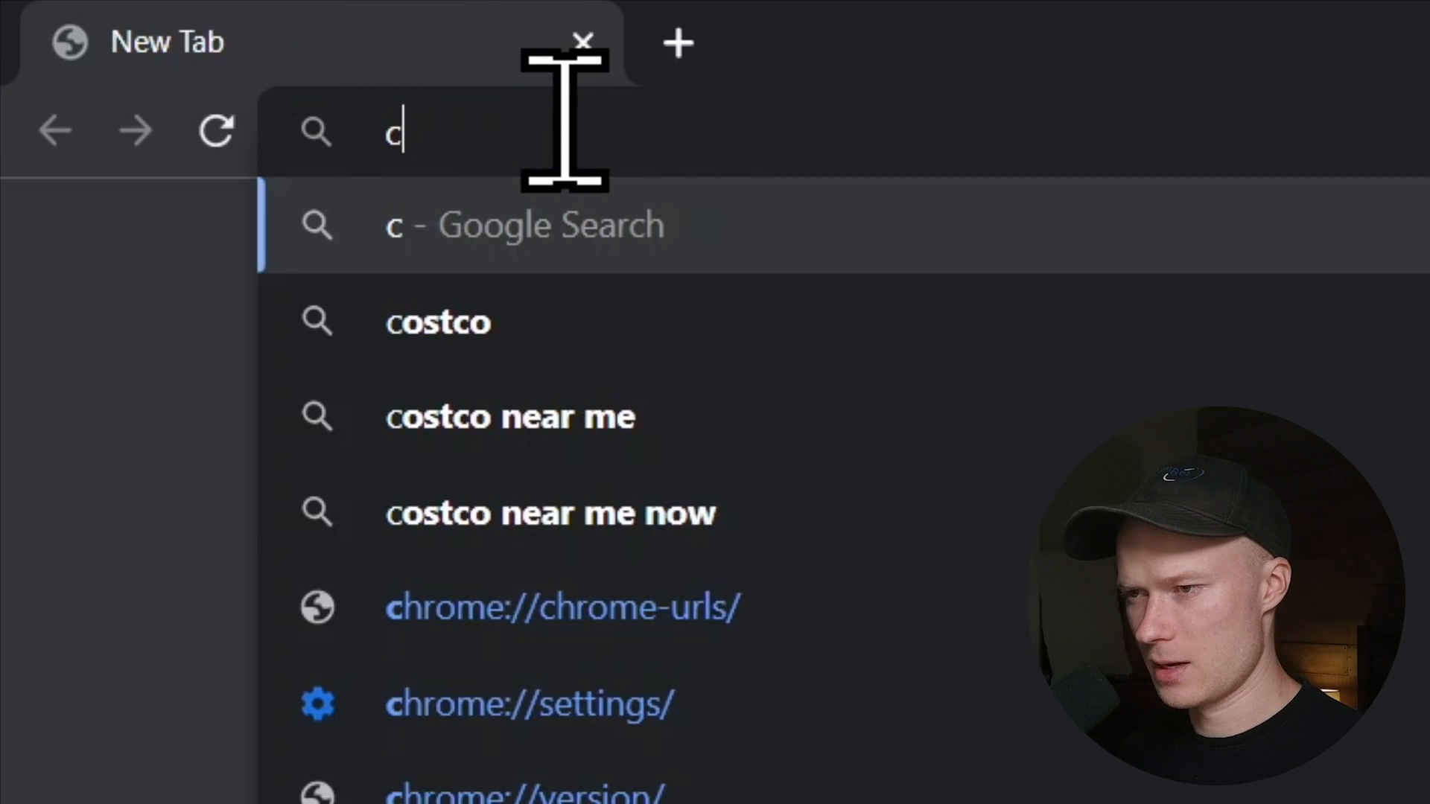
{"action": "type", "text": ".co"}
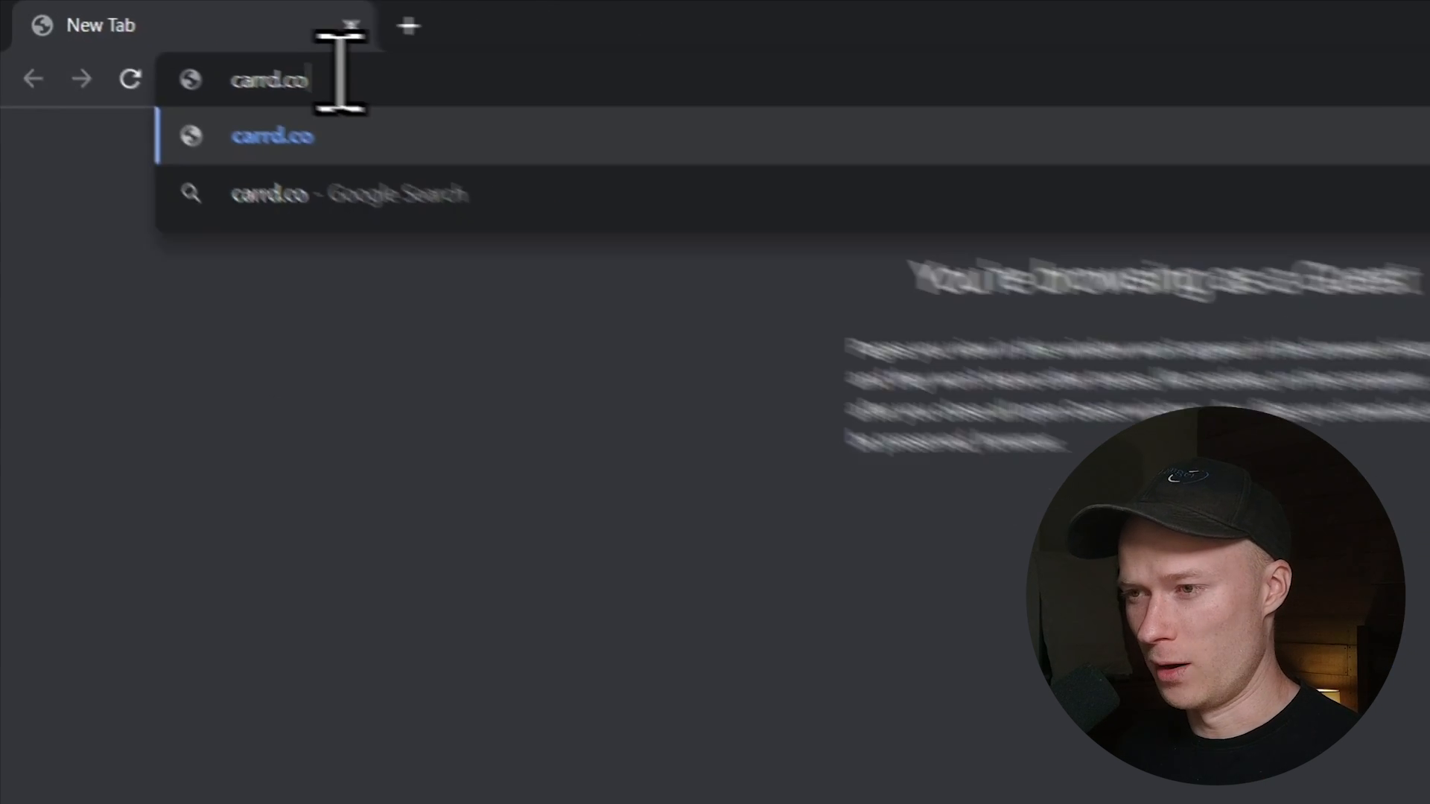
{"action": "key", "text": "Return"}
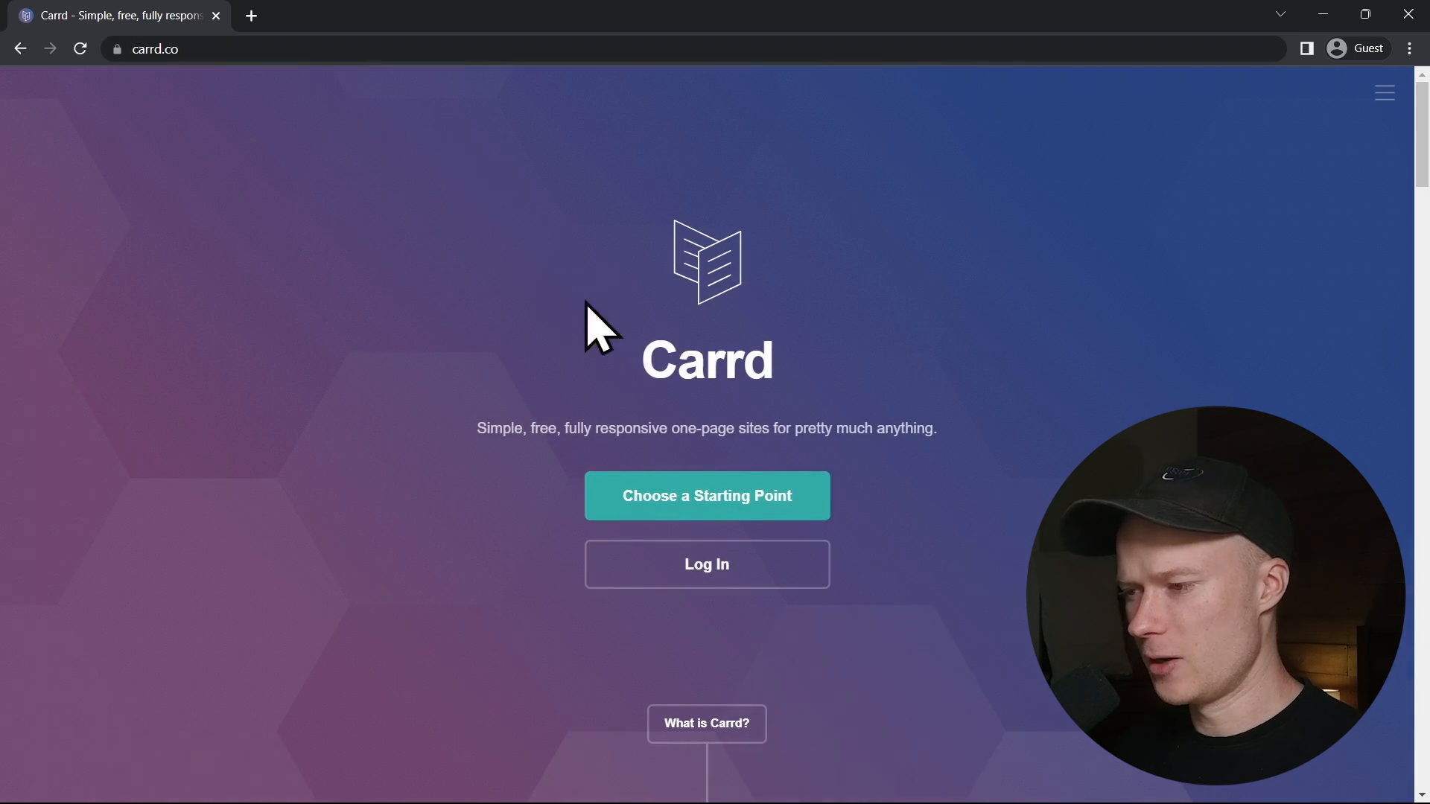
{"action": "scroll", "coordinate": [543, 344], "scroll_direction": "down", "scroll_amount": 2}
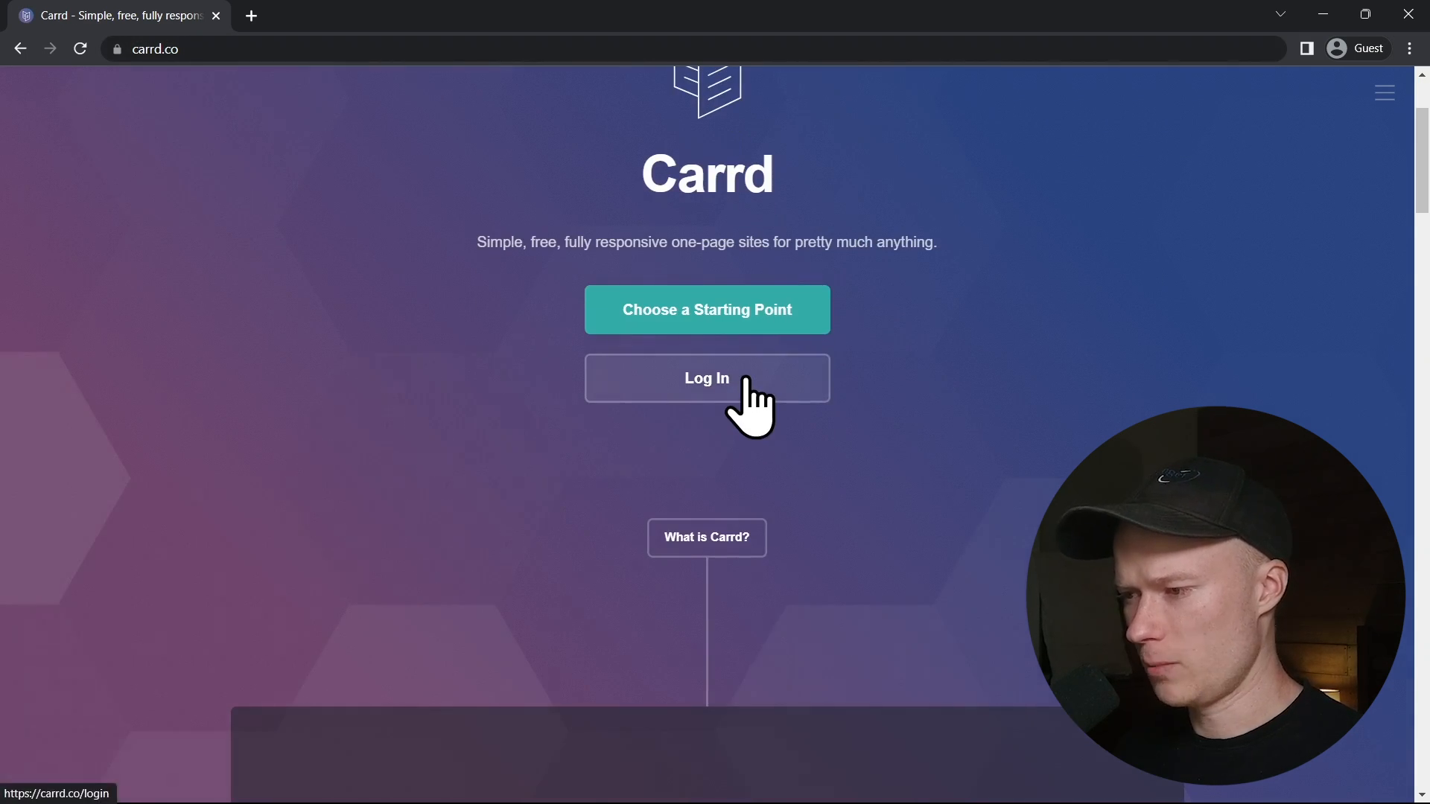
{"action": "left_click", "coordinate": [746, 383]}
{"action": "scroll", "coordinate": [715, 569], "scroll_direction": "down", "scroll_amount": 2}
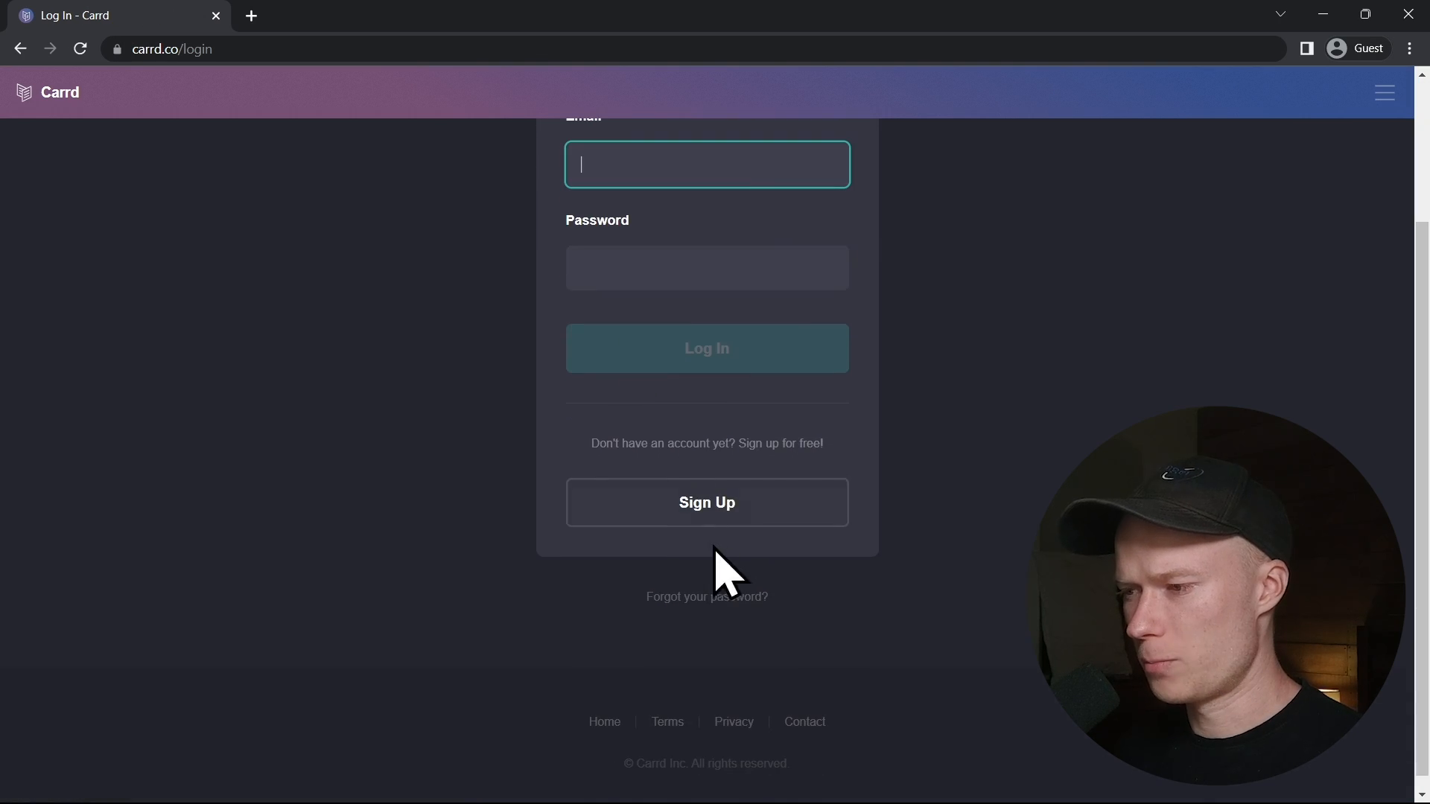
{"action": "left_click", "coordinate": [734, 508]}
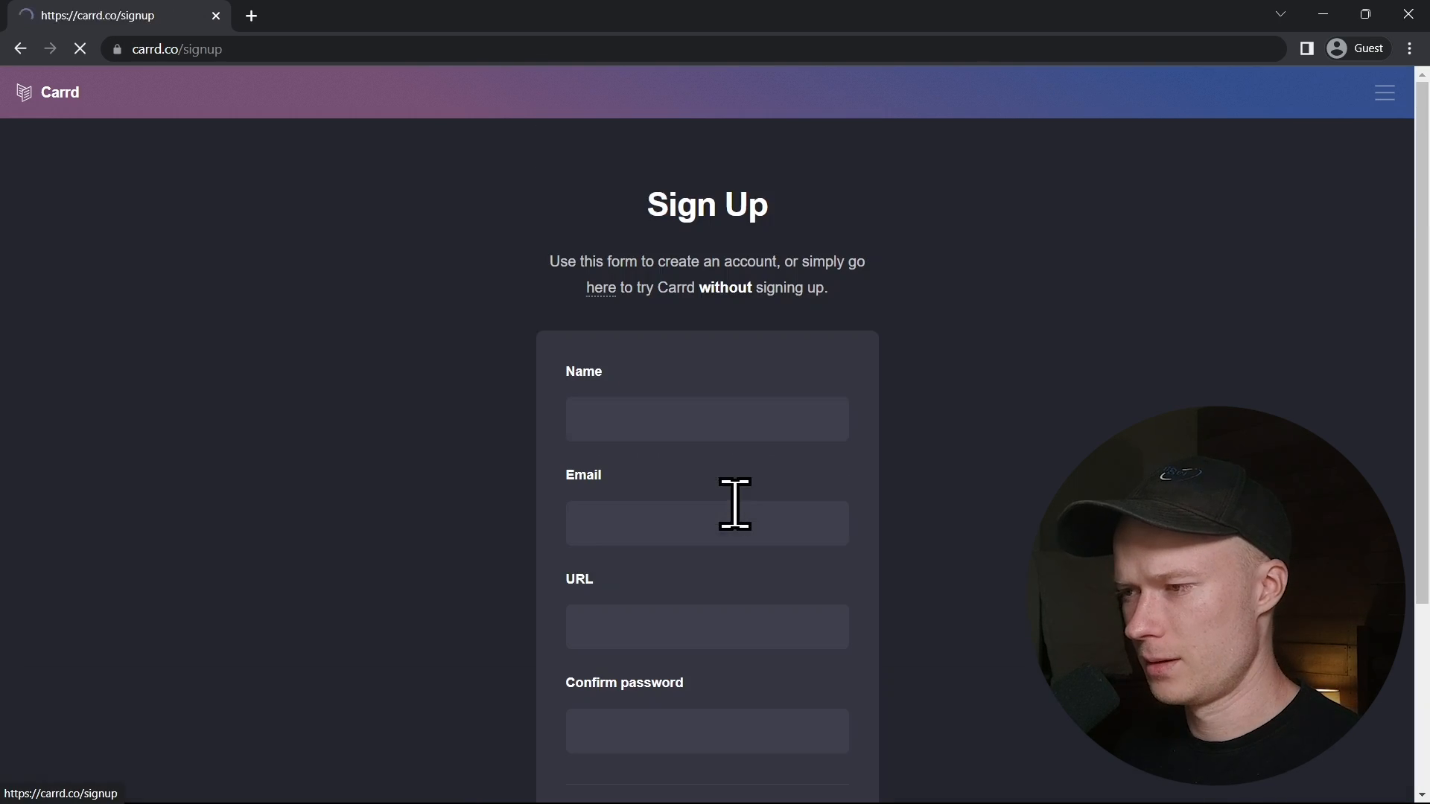
- Fill in the sign-up form with the name, email, password and password confirmation, accept the terms, and submit it
{"action": "scroll", "coordinate": [676, 431], "scroll_direction": "down", "scroll_amount": 1}
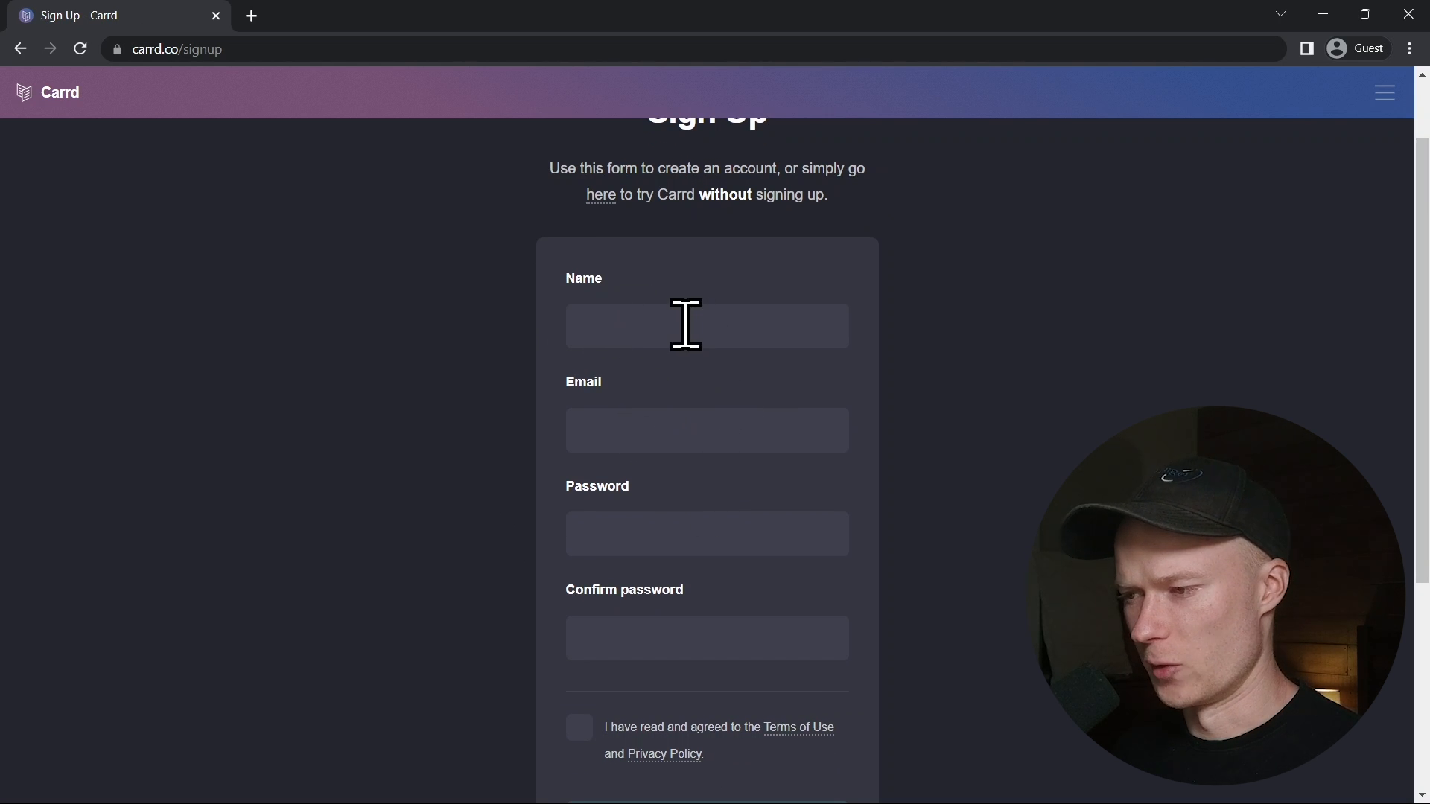
{"action": "scroll", "coordinate": [670, 529], "scroll_direction": "down", "scroll_amount": 1}
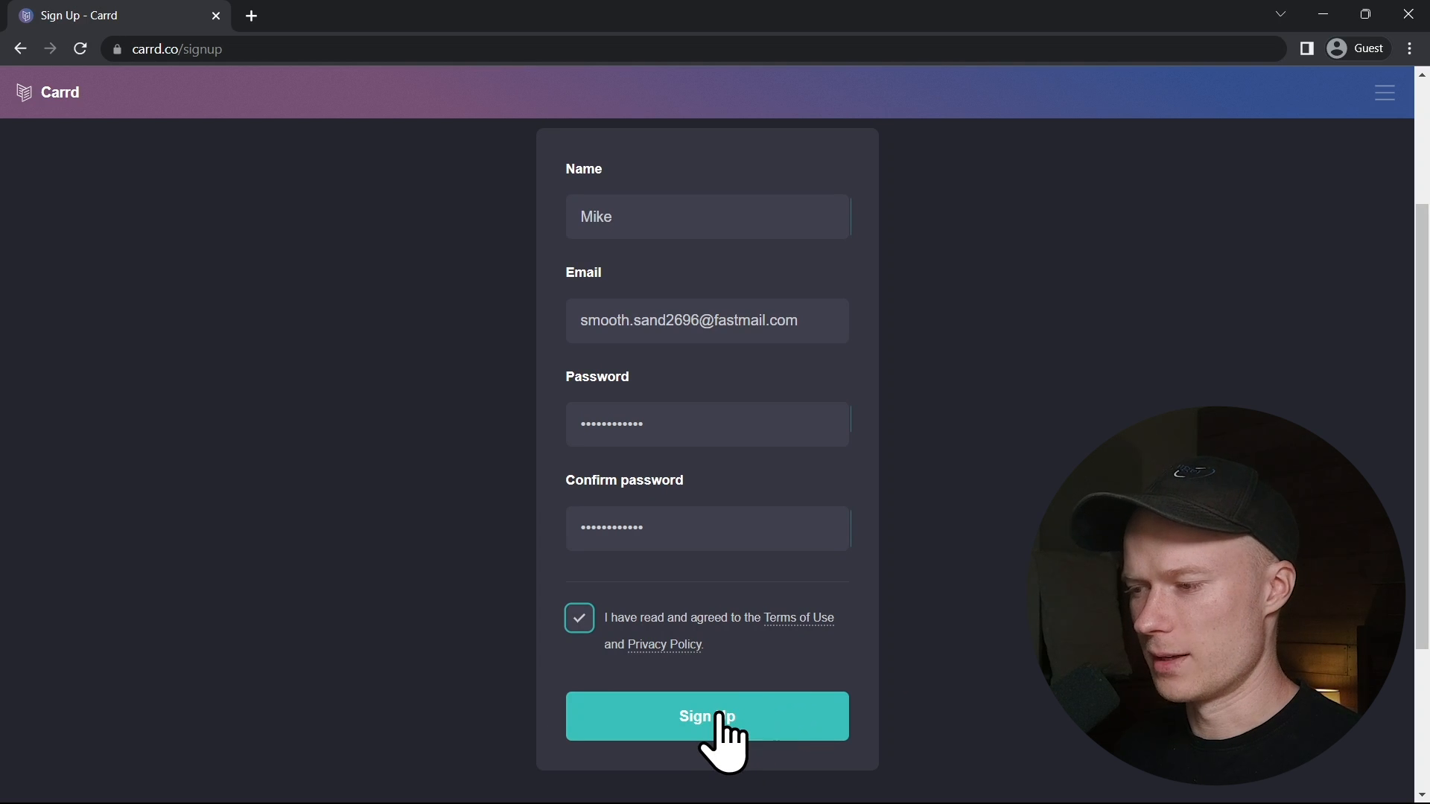
{"action": "left_click", "coordinate": [788, 734]}
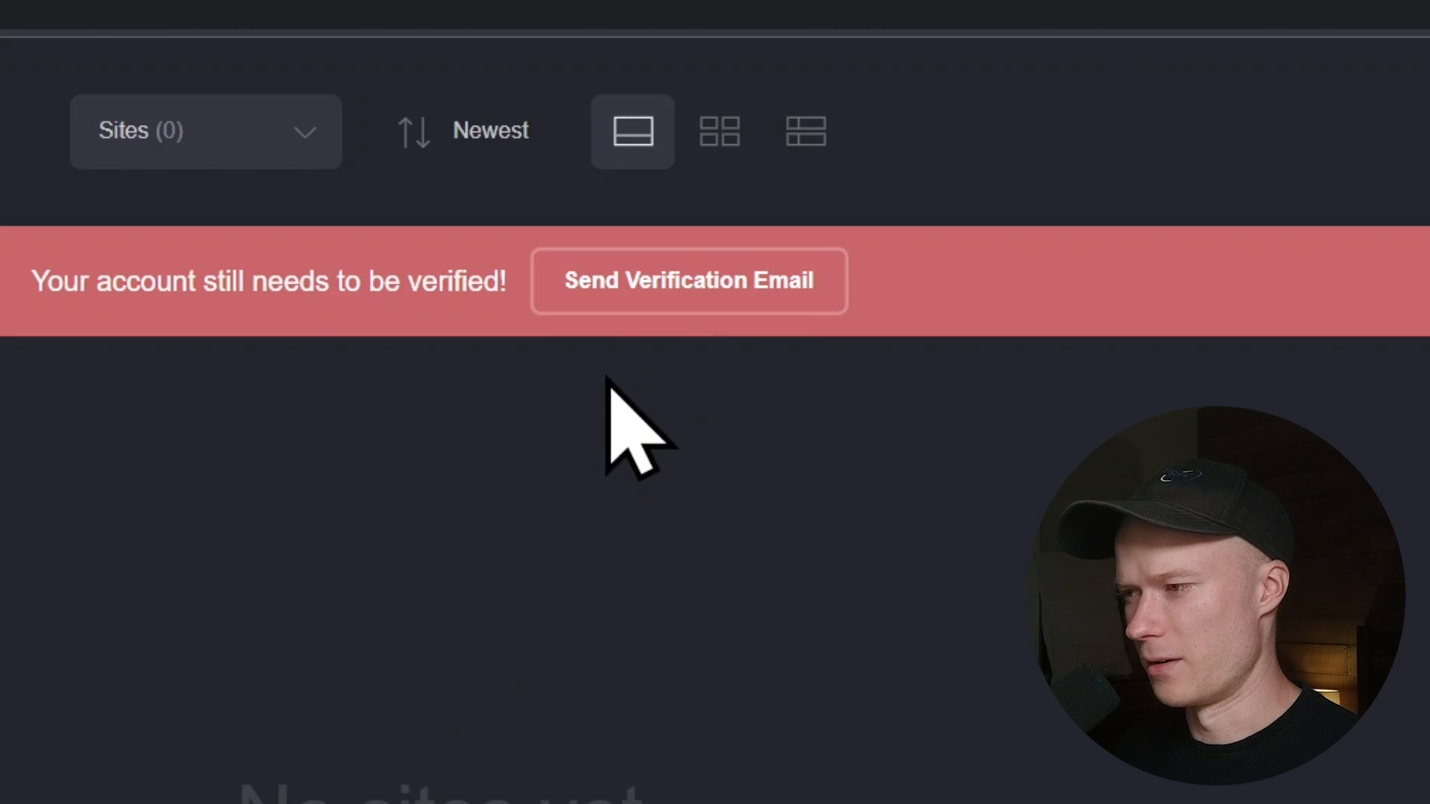
- Send the account verification email, follow its link, and verify the Carrd account
{"action": "left_click", "coordinate": [700, 286]}
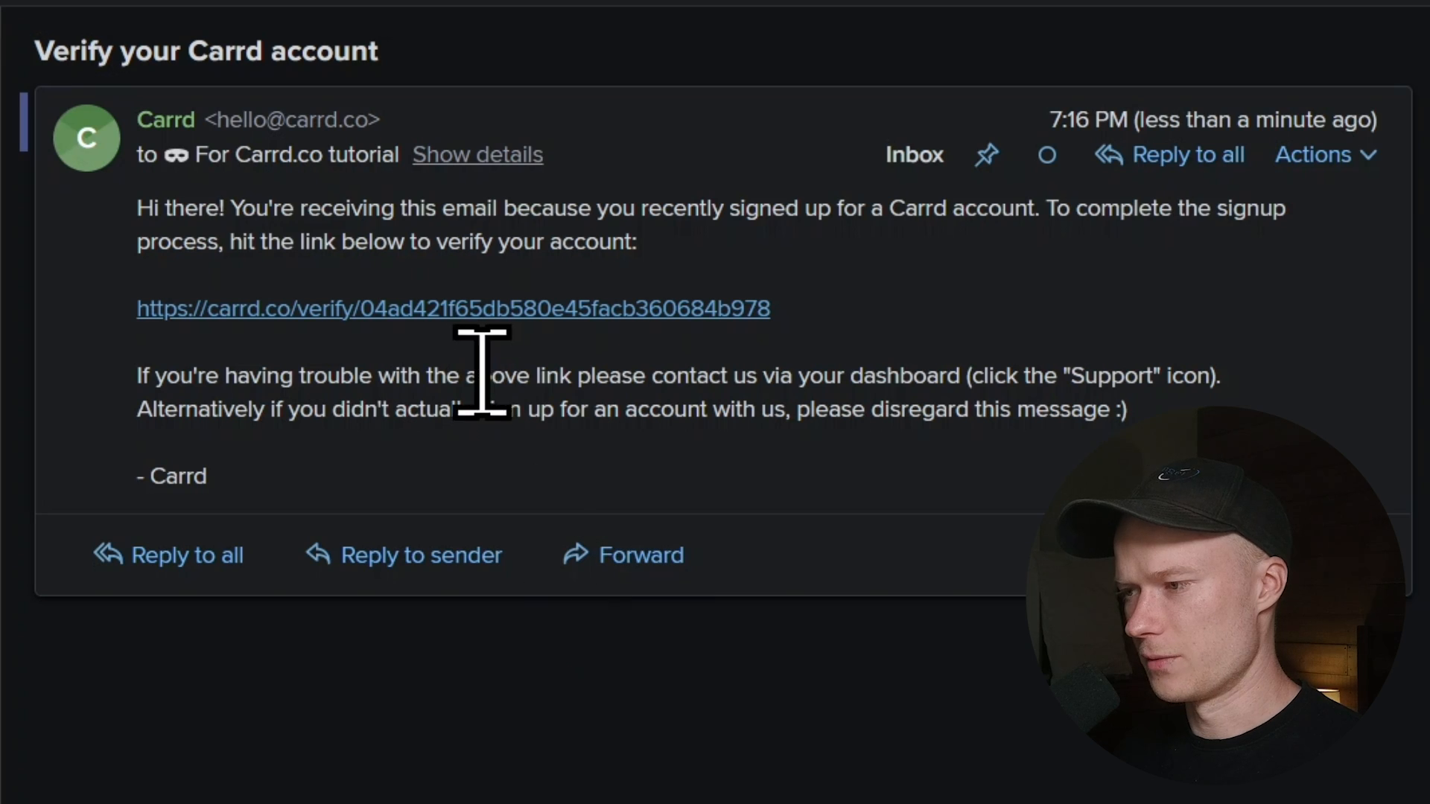
{"action": "left_click", "coordinate": [480, 312]}
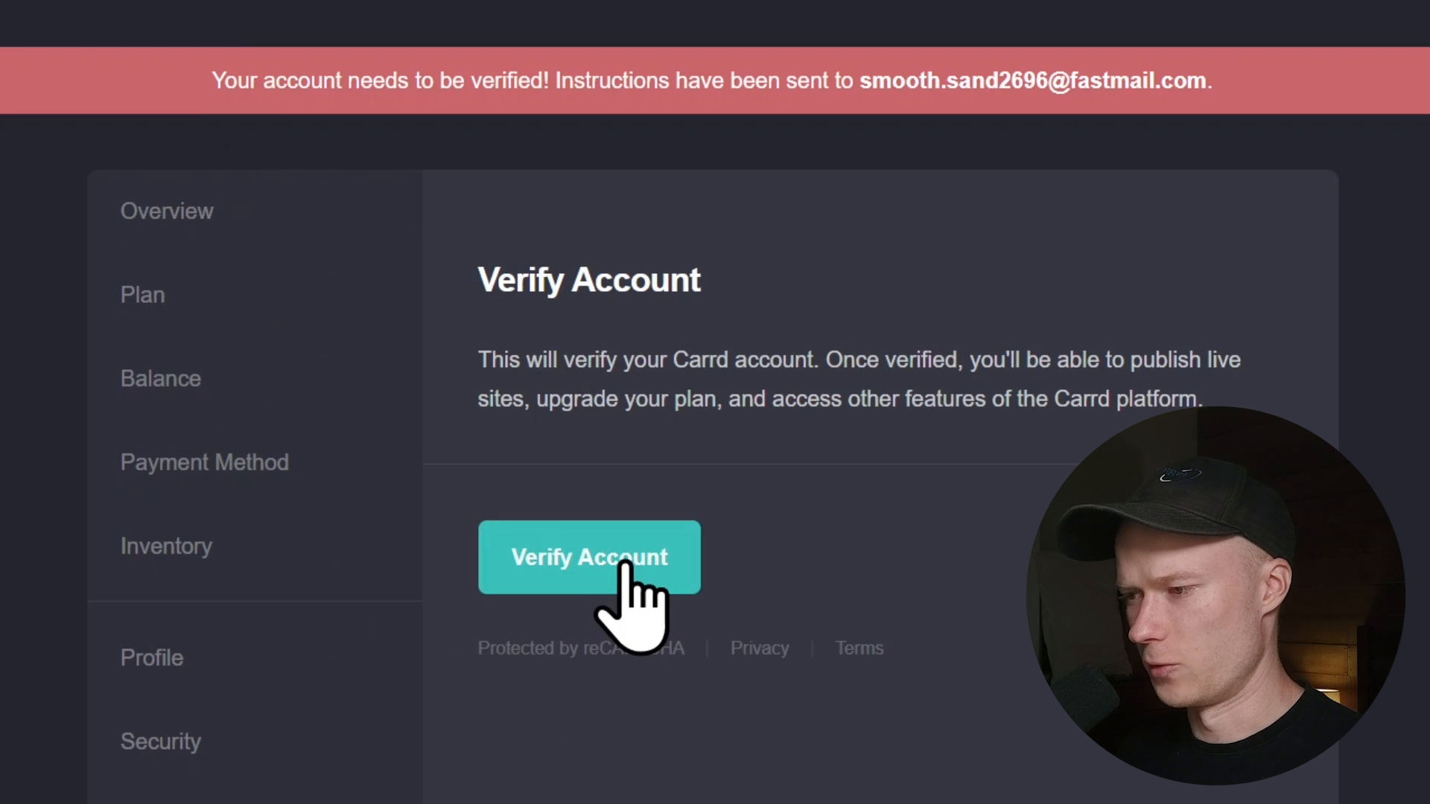
{"action": "scroll", "coordinate": [633, 574], "scroll_direction": "down", "scroll_amount": 2}
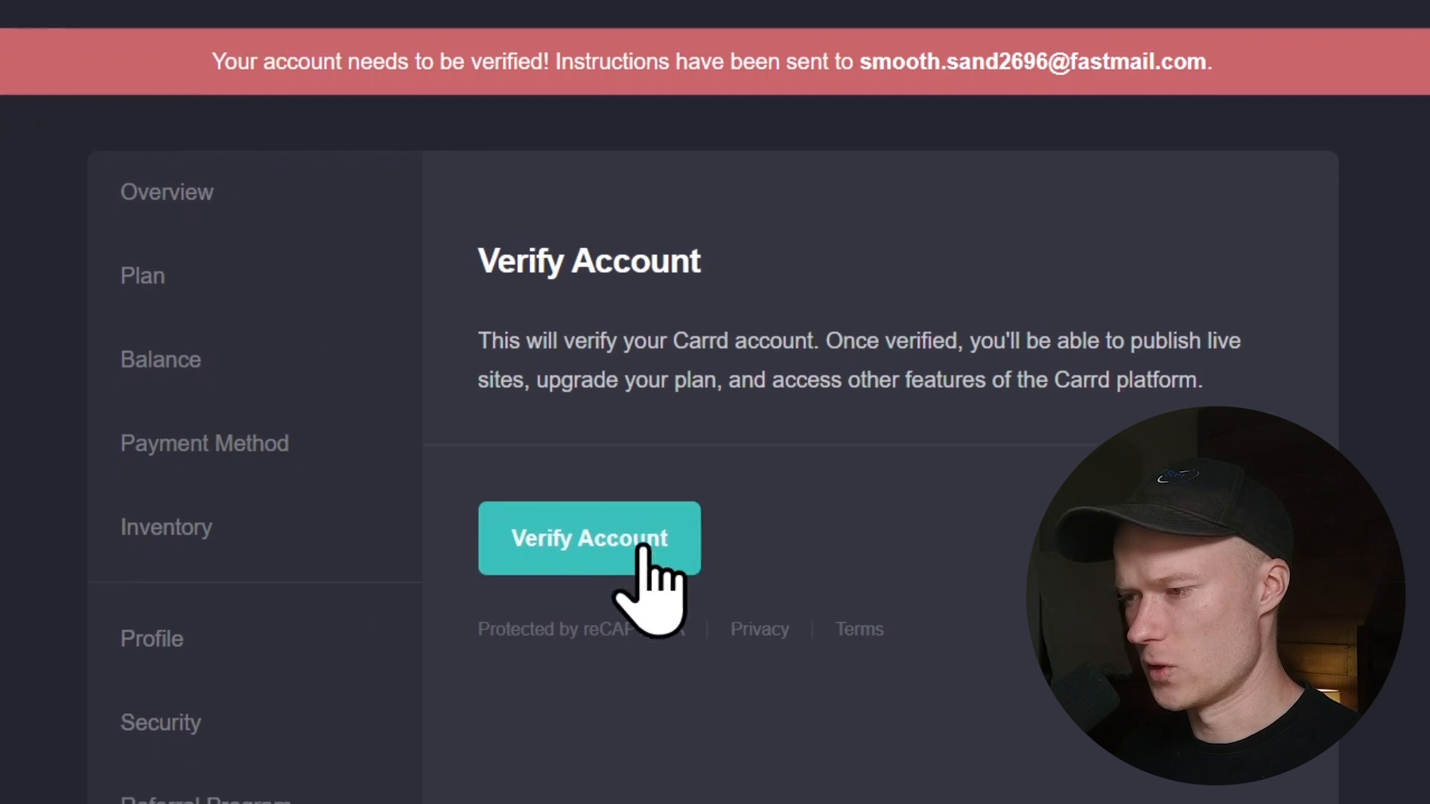
{"action": "left_click", "coordinate": [629, 418]}
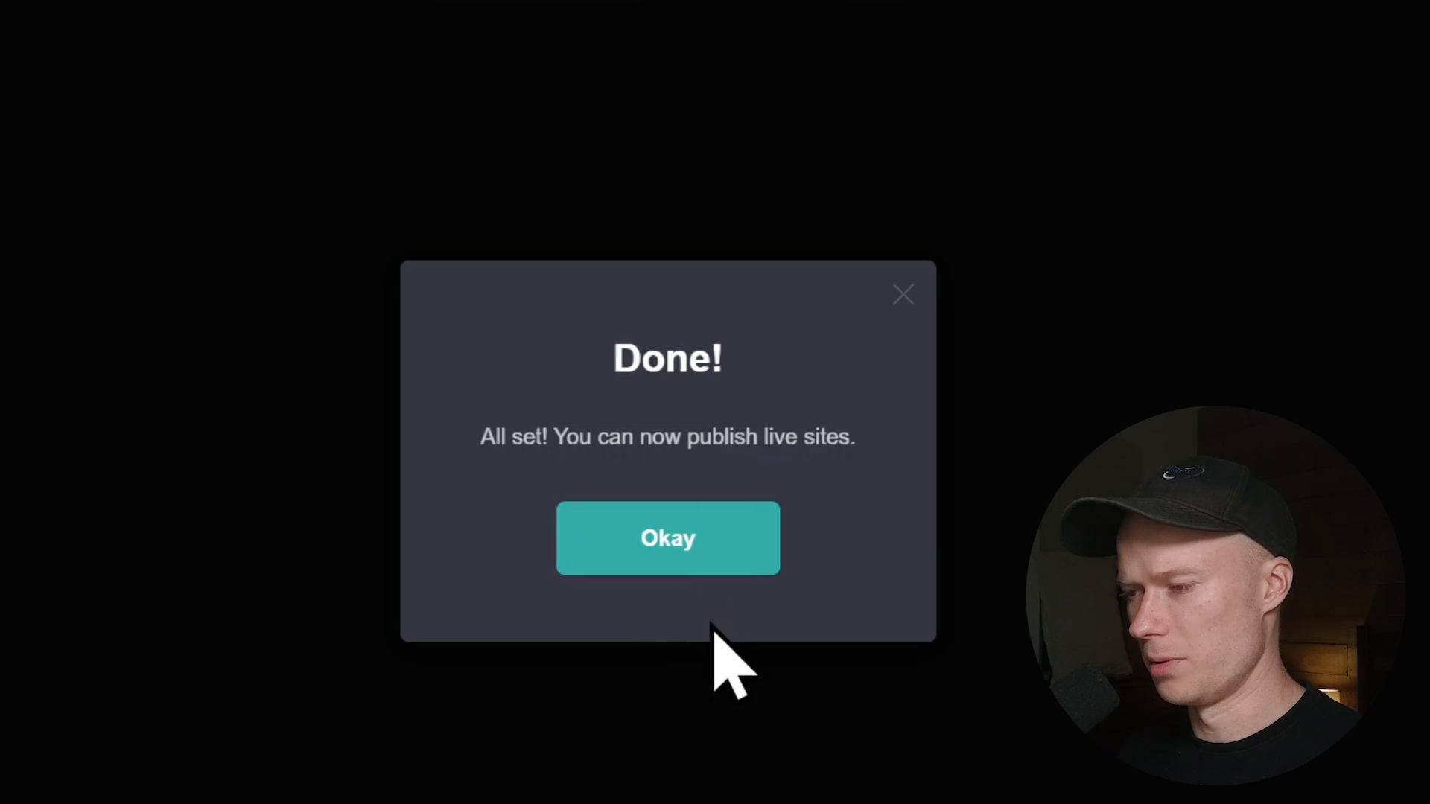
{"action": "left_click", "coordinate": [719, 569]}
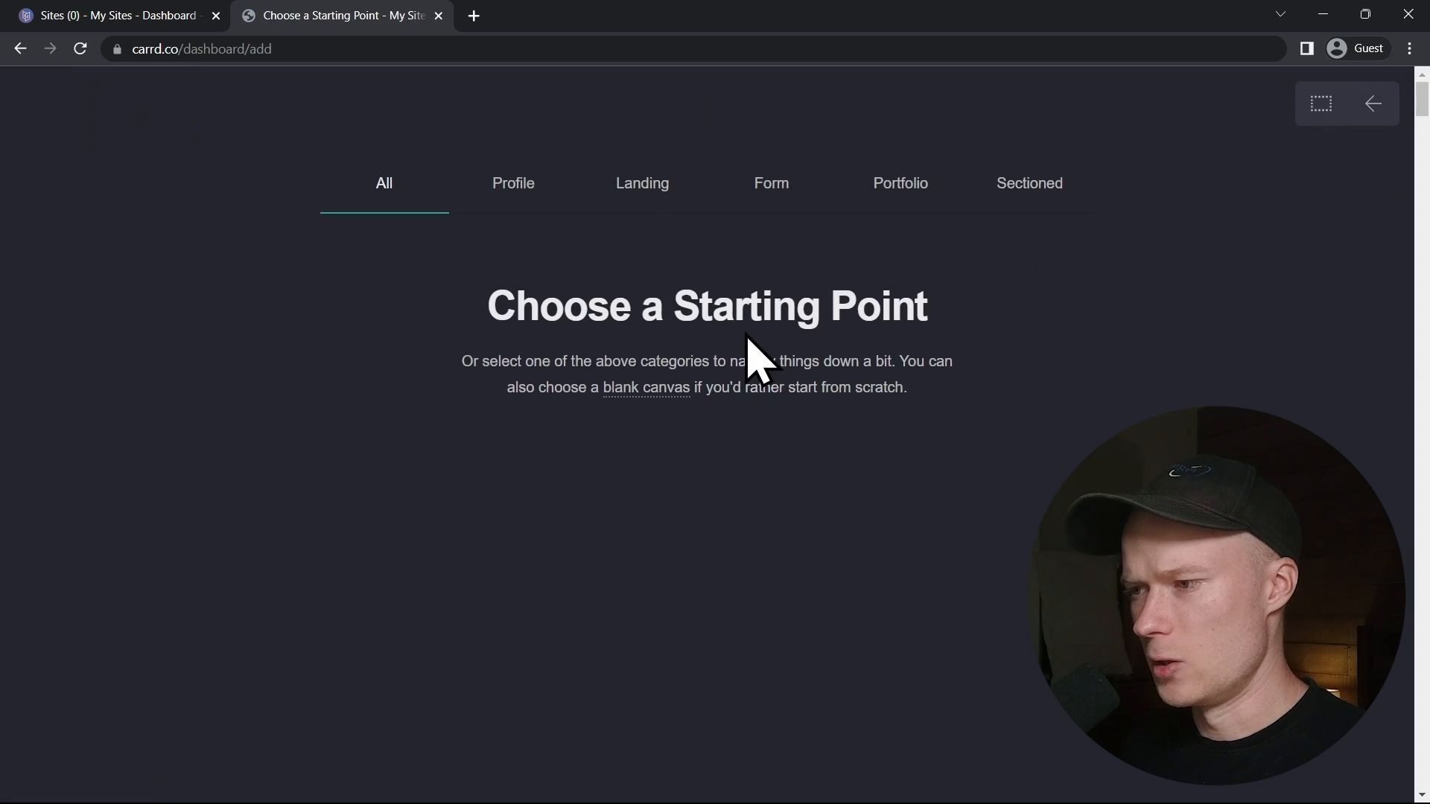
- Browse the starting point templates, comparing the free designs with the ones marked PRO
{"action": "scroll", "coordinate": [734, 543], "scroll_direction": "down", "scroll_amount": 6}
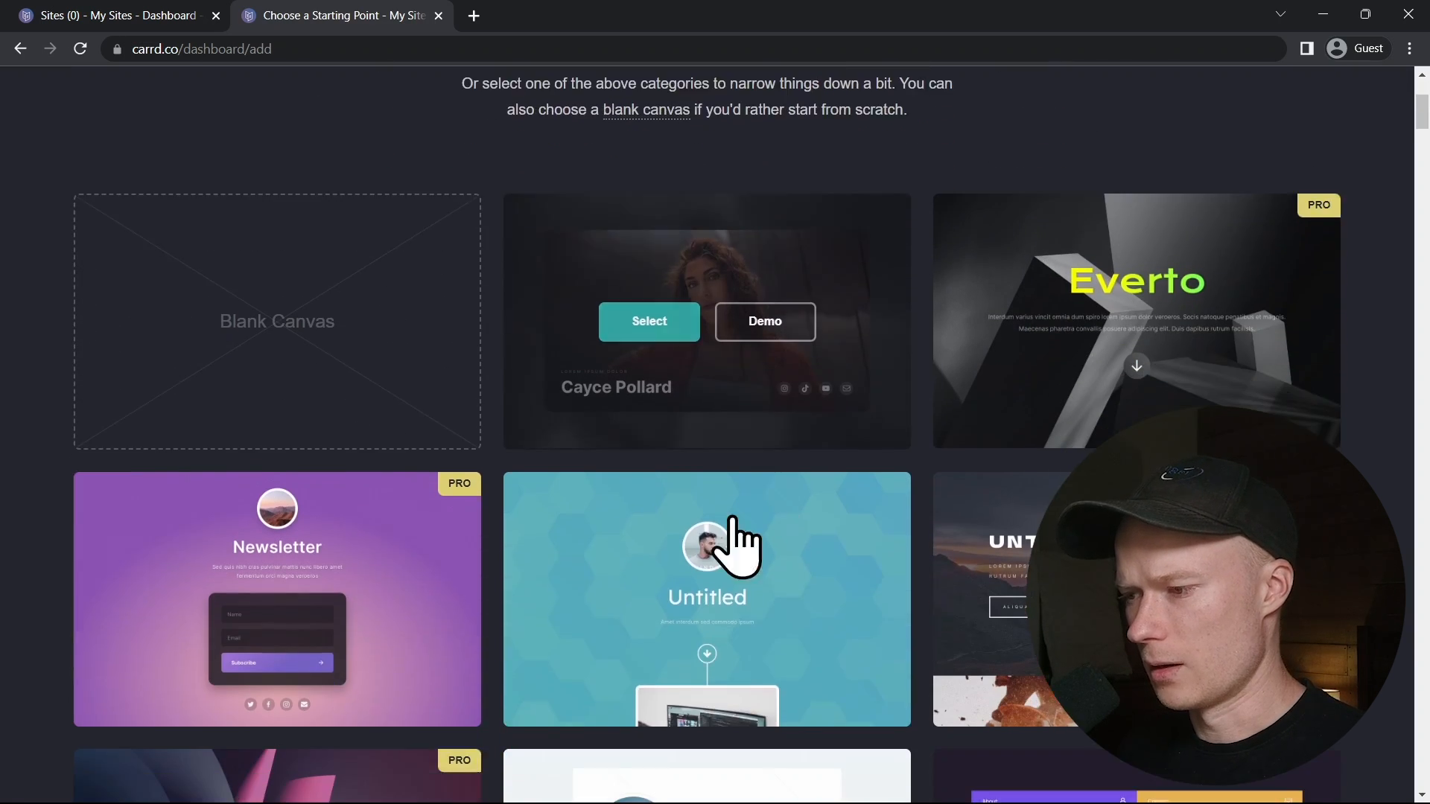
{"action": "scroll", "coordinate": [744, 574], "scroll_direction": "down", "scroll_amount": 4}
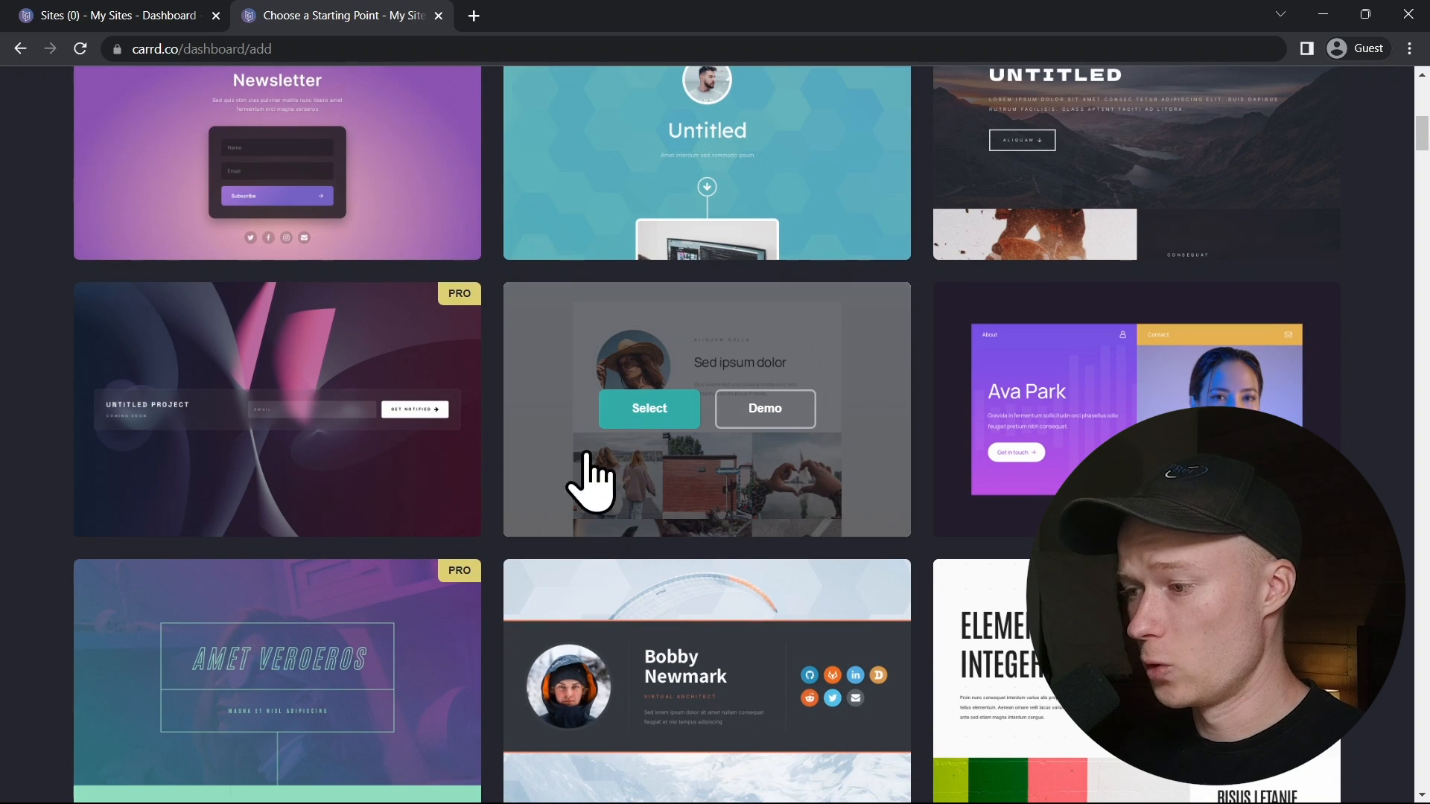
{"action": "scroll", "coordinate": [708, 526], "scroll_direction": "down", "scroll_amount": 6}
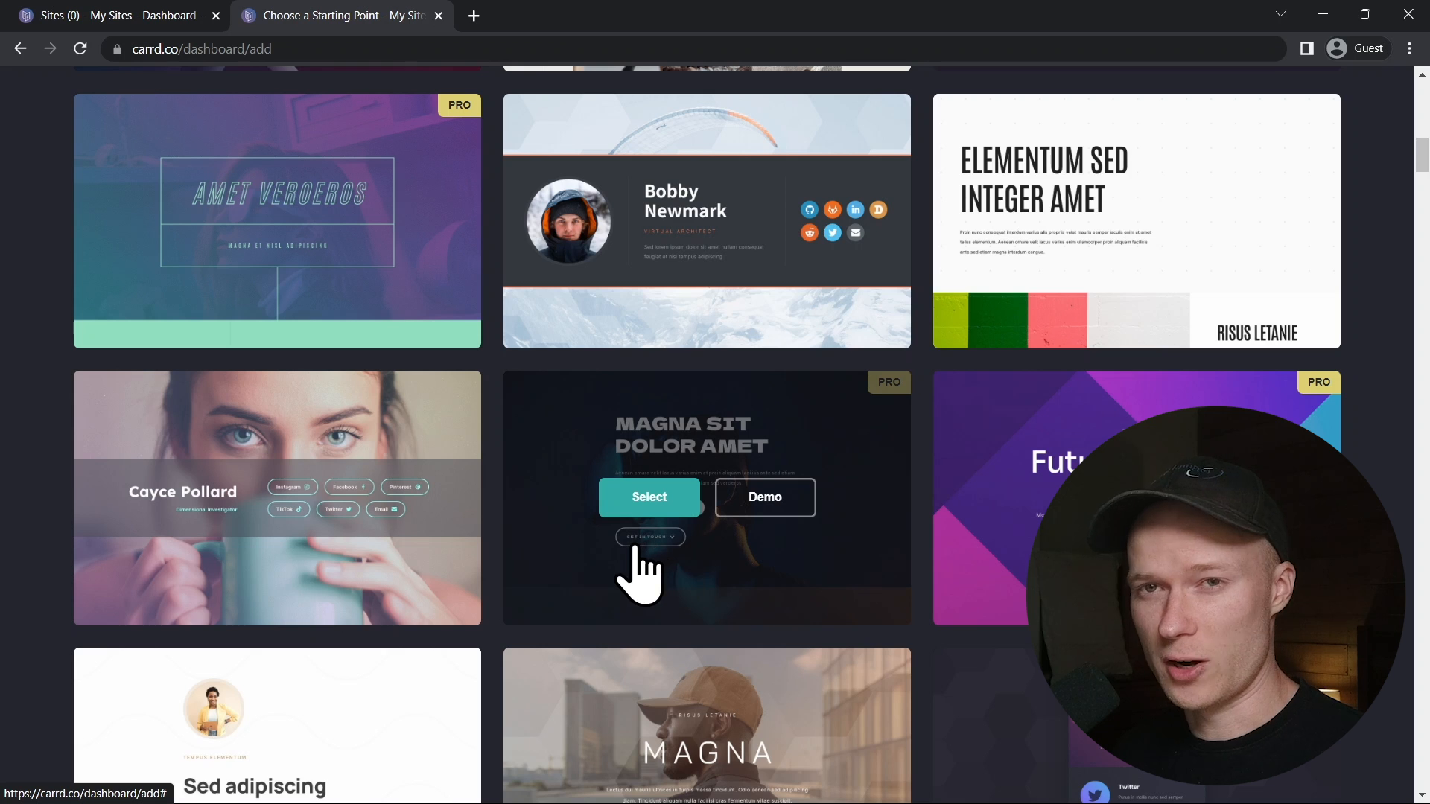
{"action": "scroll", "coordinate": [785, 574], "scroll_direction": "up", "scroll_amount": 7}
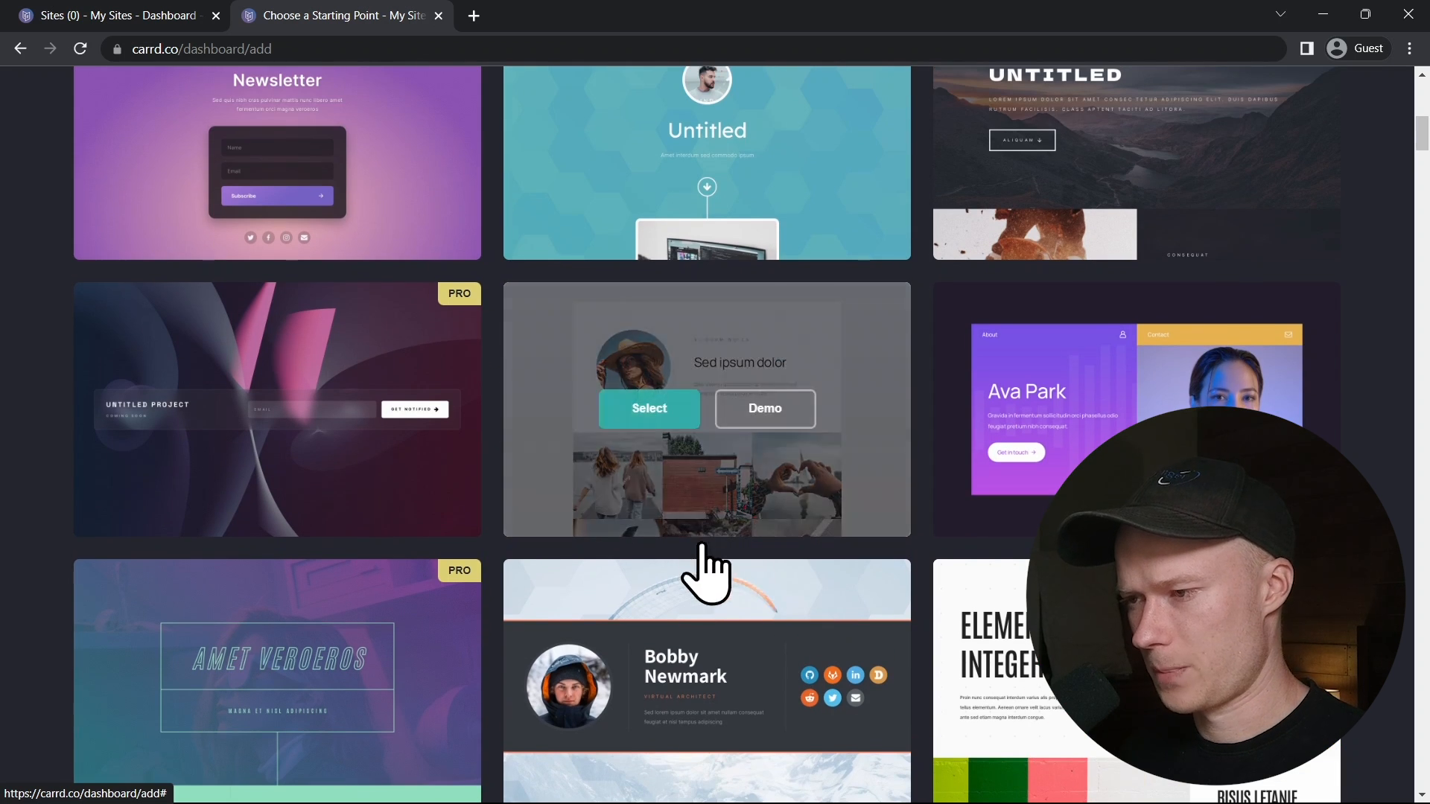
{"action": "scroll", "coordinate": [670, 521], "scroll_direction": "up", "scroll_amount": 4}
{"action": "scroll", "coordinate": [696, 559], "scroll_direction": "down", "scroll_amount": 4}
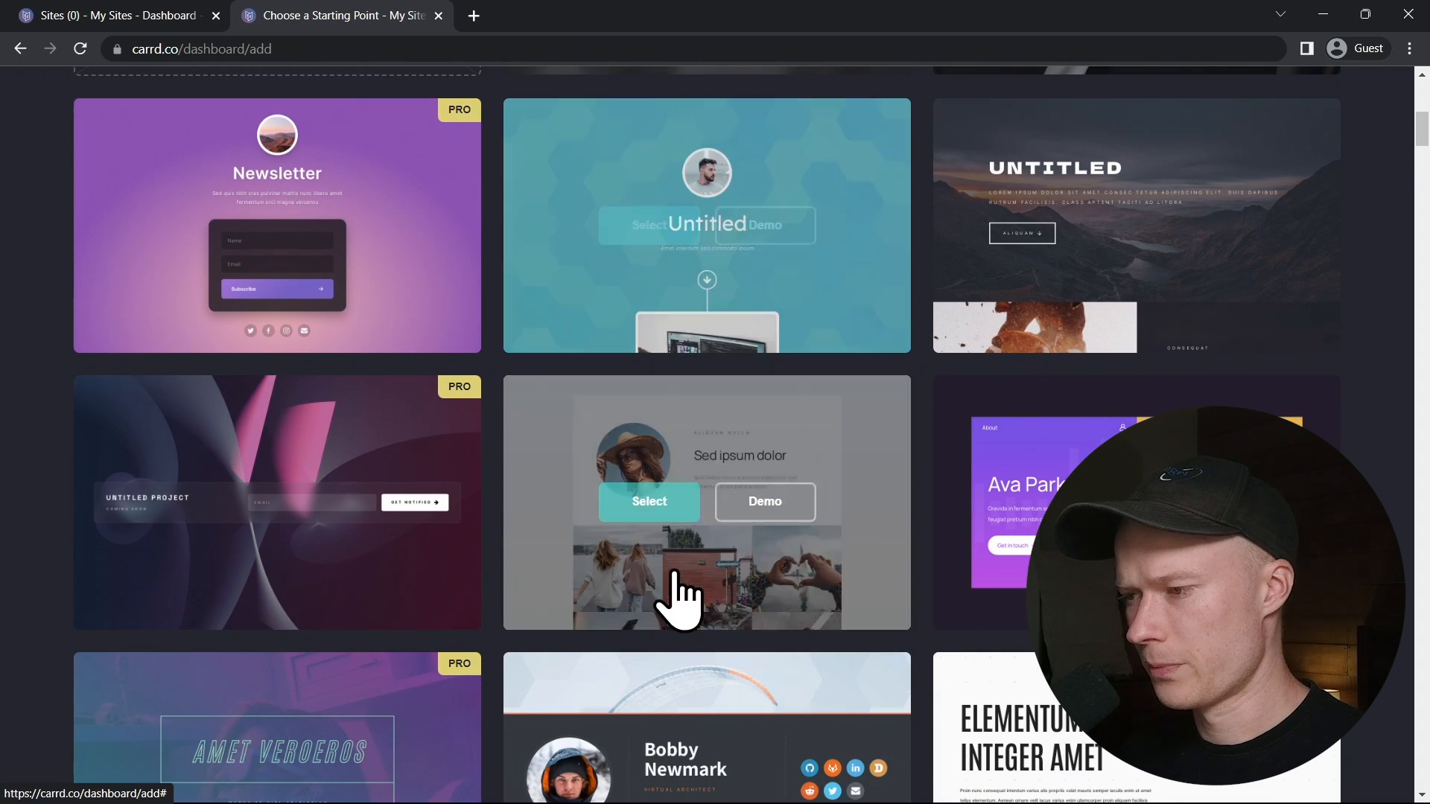
{"action": "scroll", "coordinate": [632, 521], "scroll_direction": "up", "scroll_amount": 4}
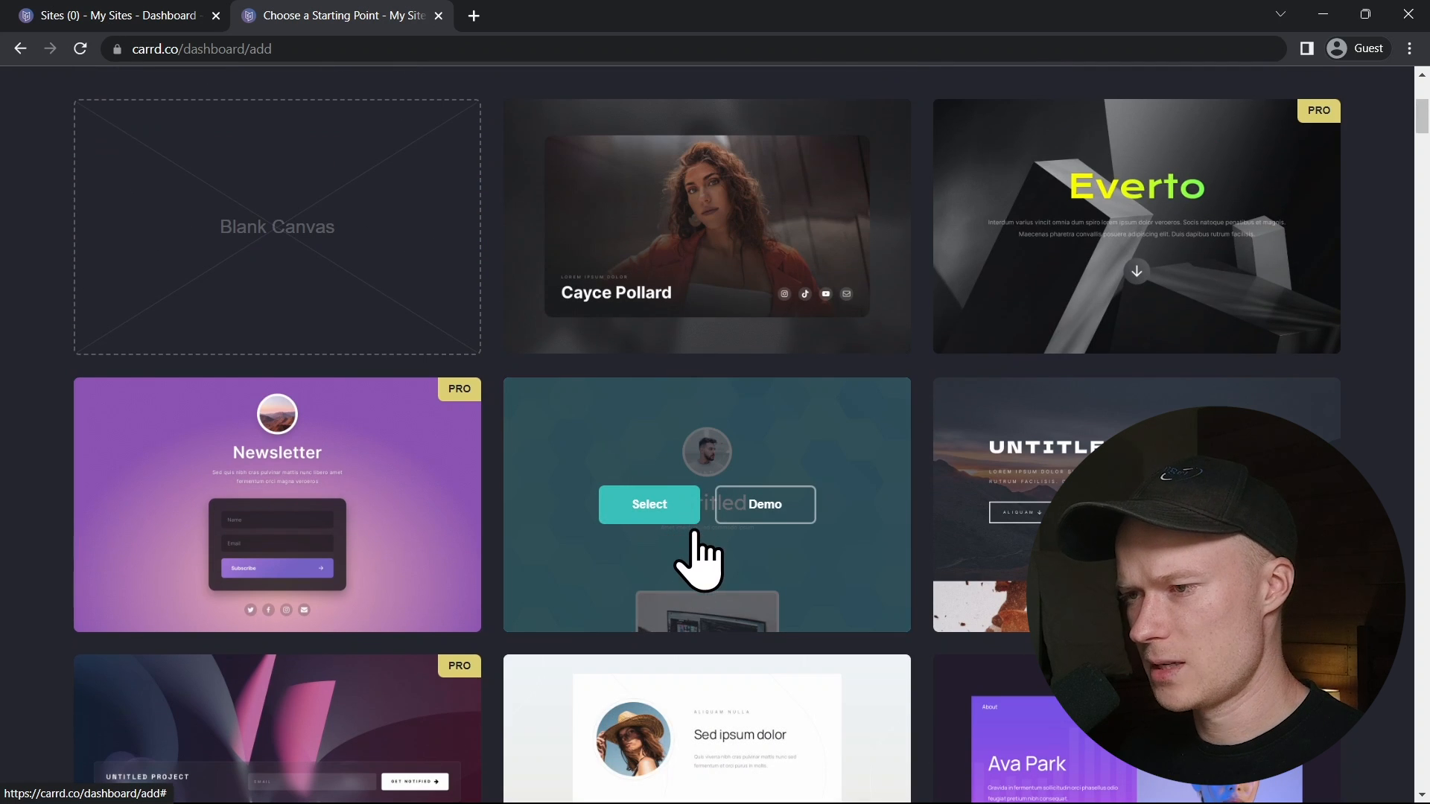
{"action": "scroll", "coordinate": [695, 561], "scroll_direction": "up", "scroll_amount": 2}
{"action": "scroll", "coordinate": [700, 573], "scroll_direction": "up", "scroll_amount": 3}
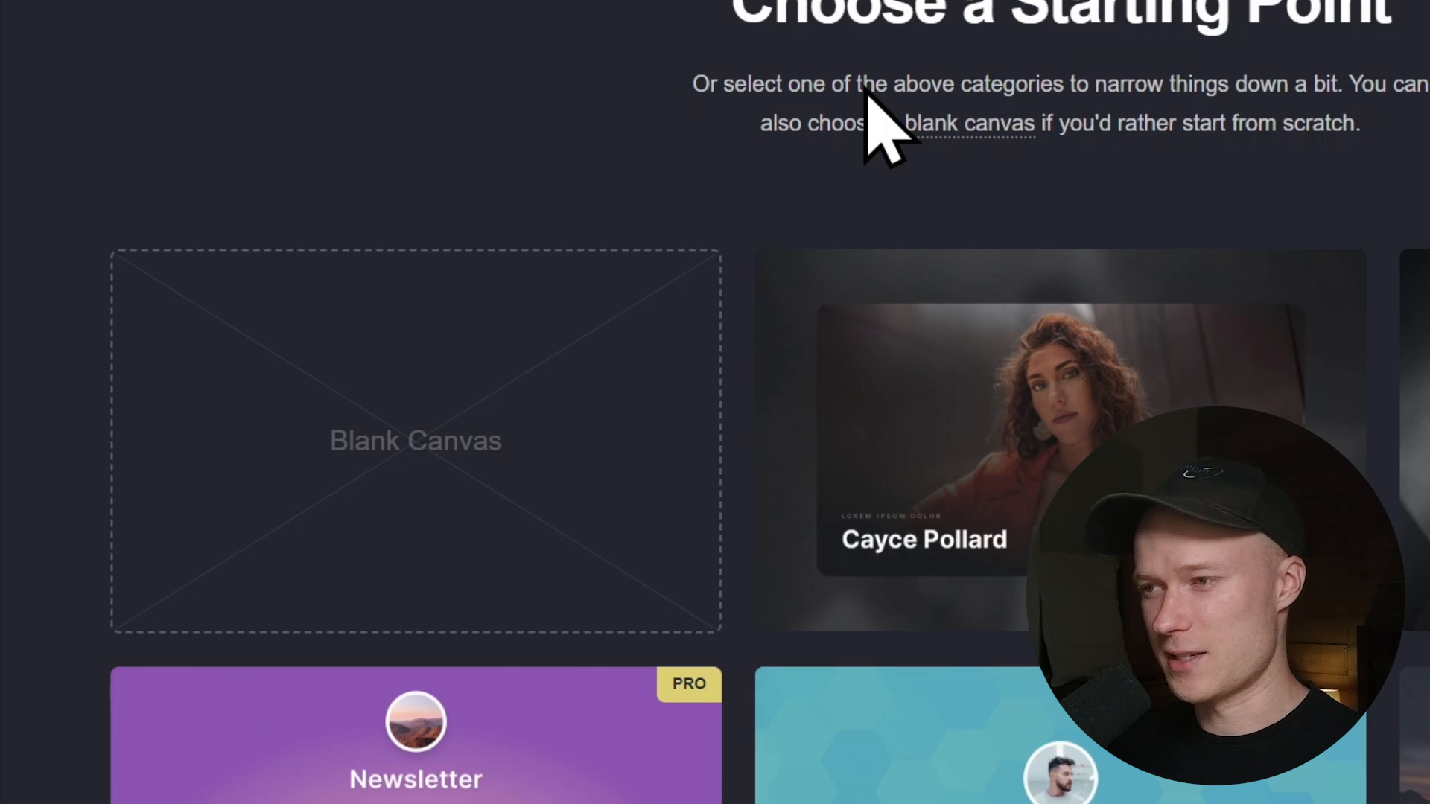
- Load the tutorial template from miketutorial.com/carrd/template in a new browser tab
{"action": "left_click", "coordinate": [1031, 12]}
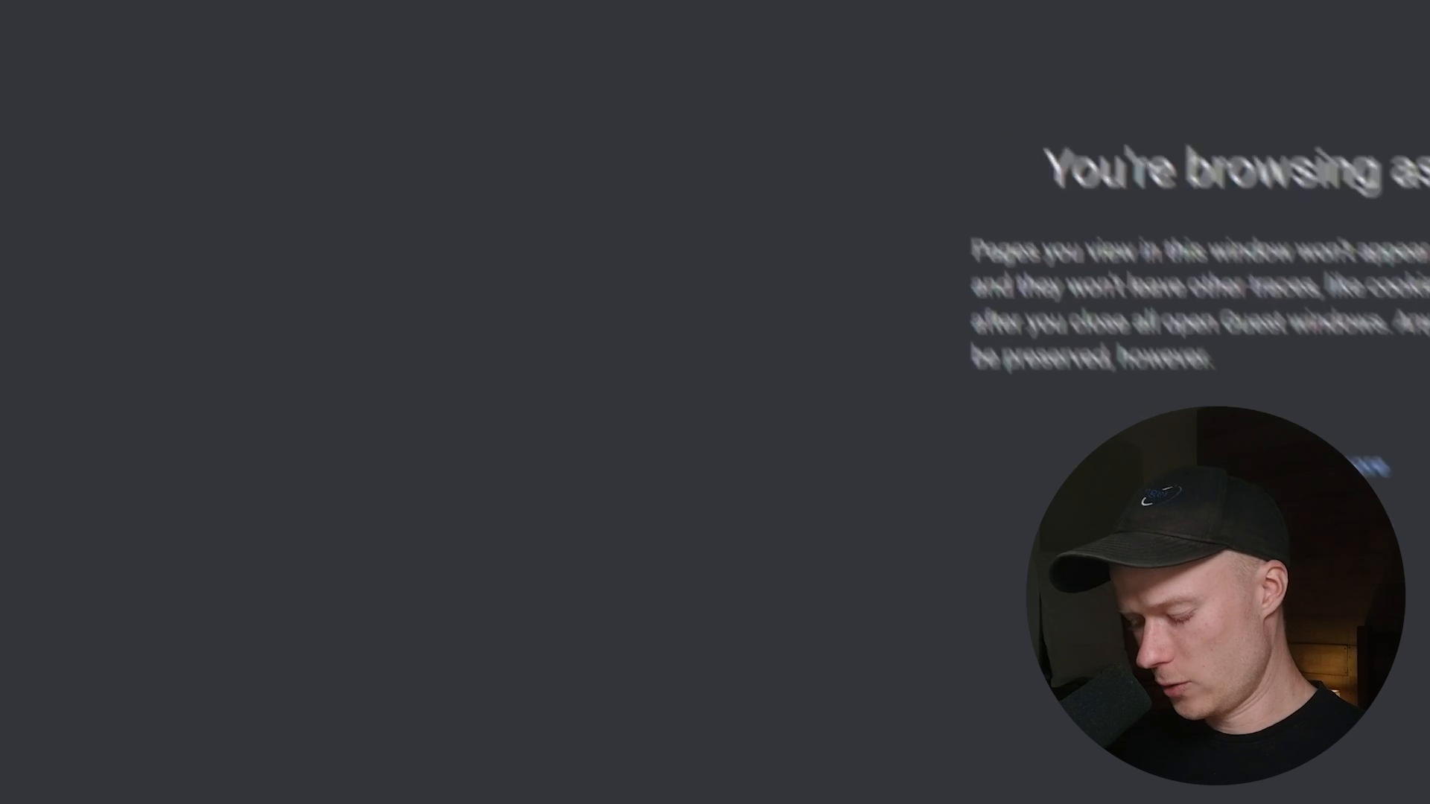
{"action": "type", "text": "miketutorial.com/carrd/template"}
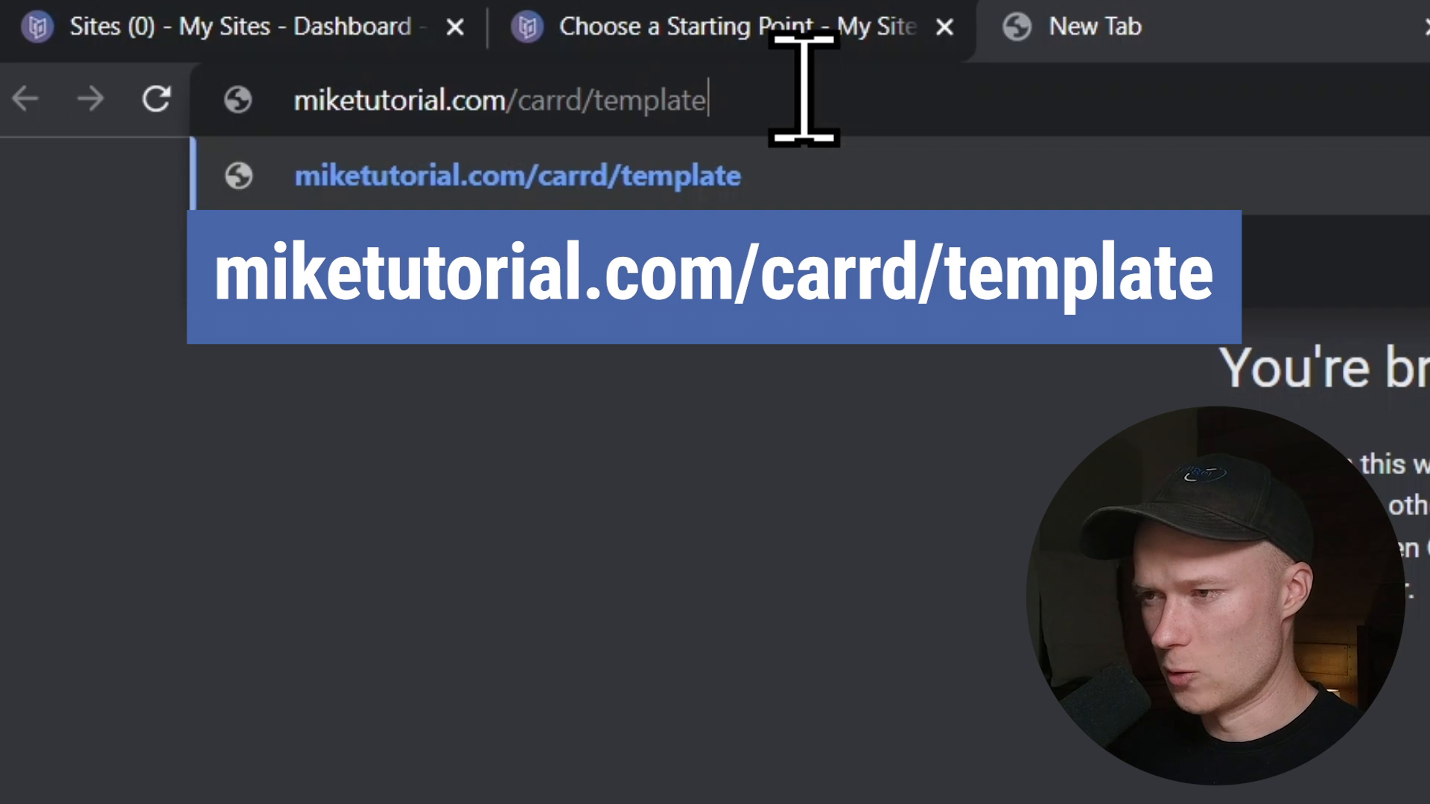
{"action": "key", "text": "Return"}
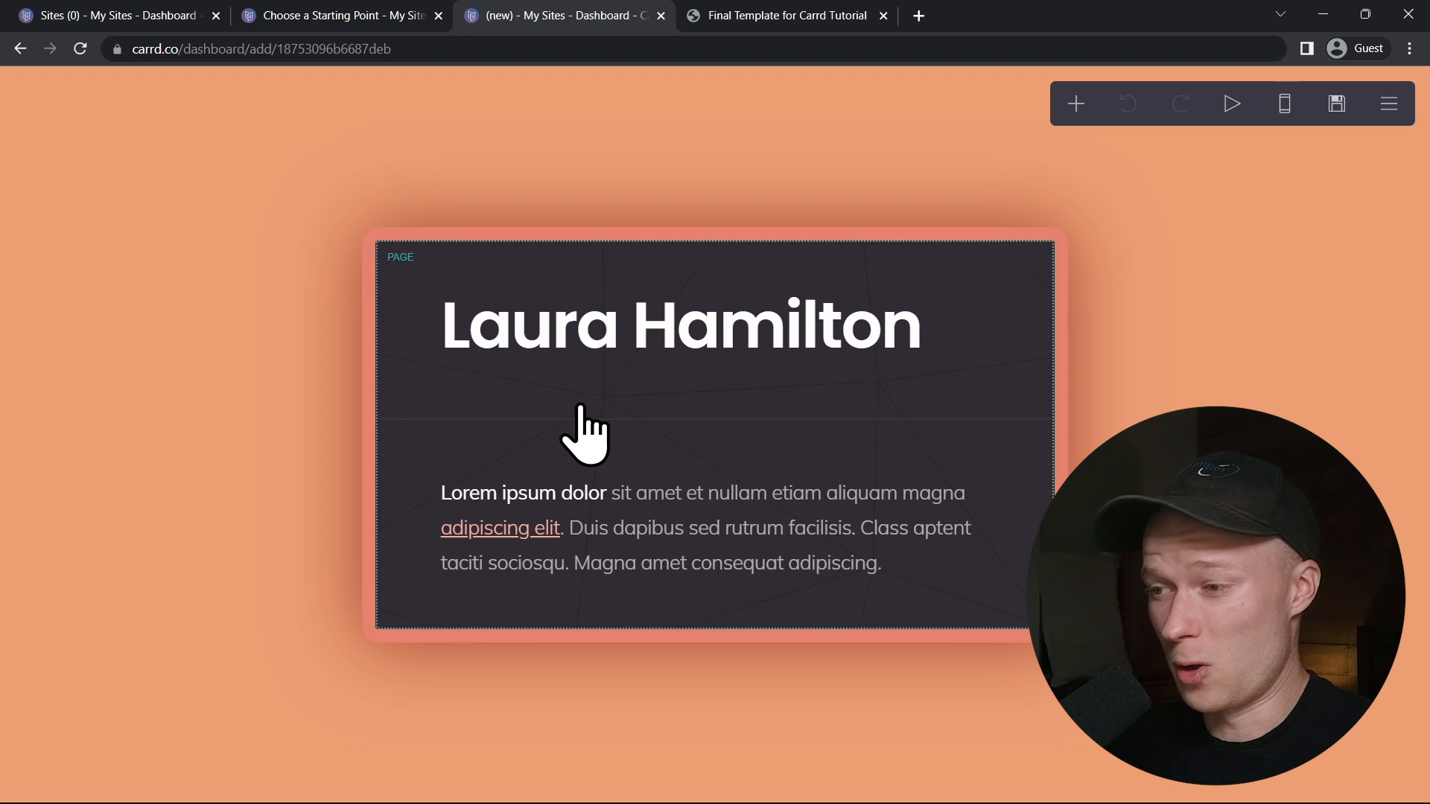
- Examine the finished example site from its profile header and pricing sections down to the contact form and footer links
{"action": "left_click", "coordinate": [797, 16]}
{"action": "scroll", "coordinate": [670, 454], "scroll_direction": "down", "scroll_amount": 3}
{"action": "scroll", "coordinate": [689, 473], "scroll_direction": "down", "scroll_amount": 8}
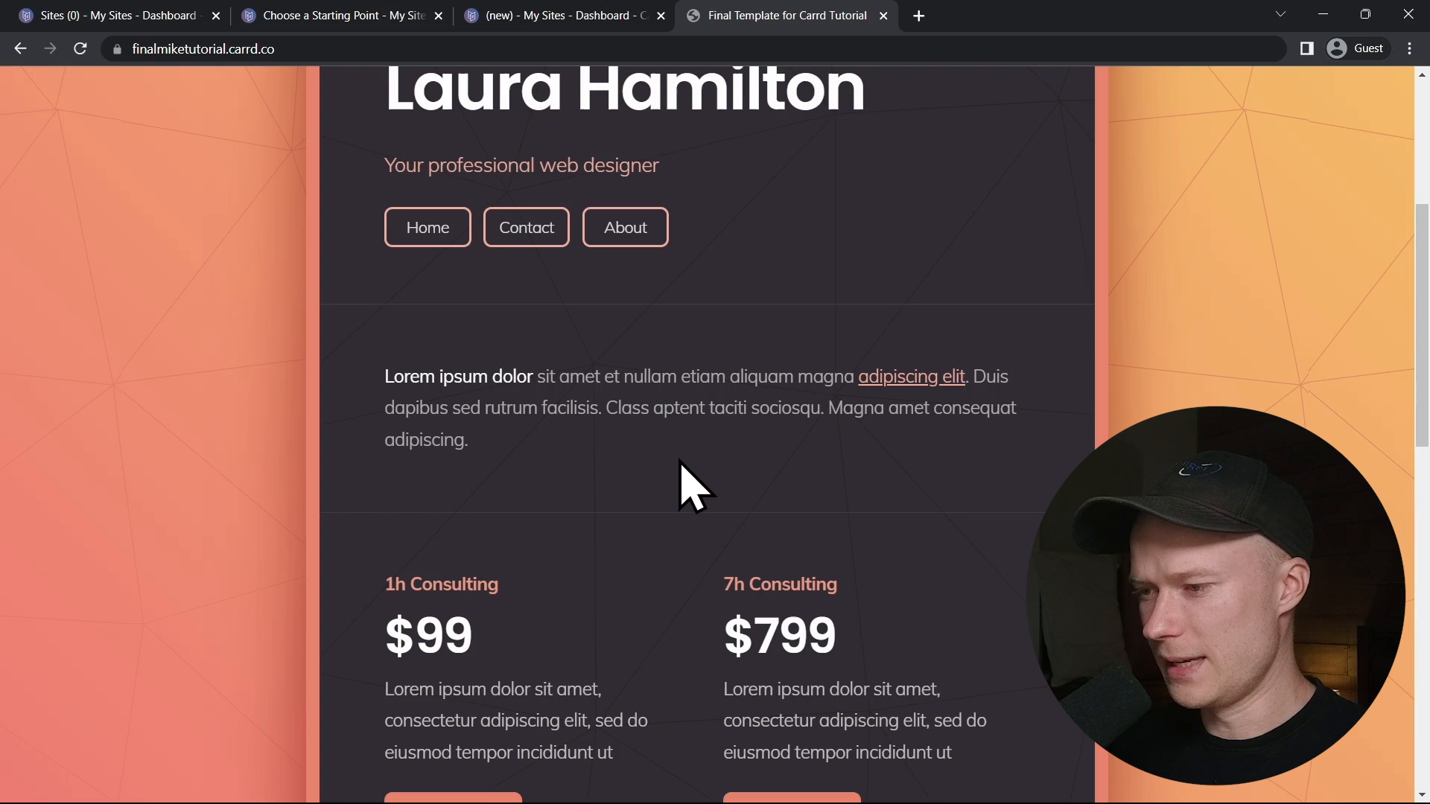
{"action": "scroll", "coordinate": [689, 480], "scroll_direction": "up", "scroll_amount": 5}
{"action": "scroll", "coordinate": [677, 469], "scroll_direction": "up", "scroll_amount": 5}
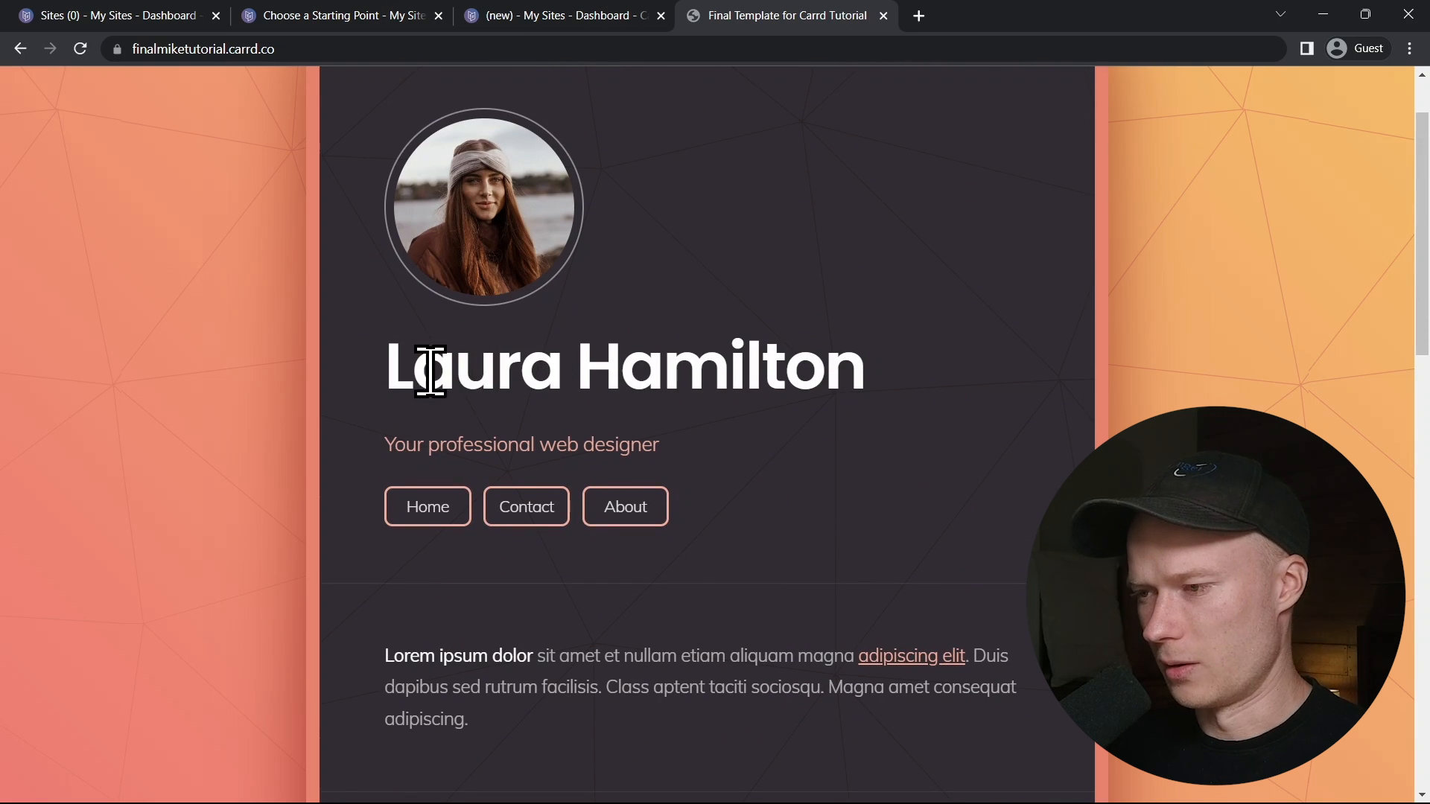
{"action": "scroll", "coordinate": [526, 446], "scroll_direction": "down", "scroll_amount": 3}
{"action": "scroll", "coordinate": [536, 415], "scroll_direction": "up", "scroll_amount": 2}
{"action": "scroll", "coordinate": [527, 447], "scroll_direction": "down", "scroll_amount": 15}
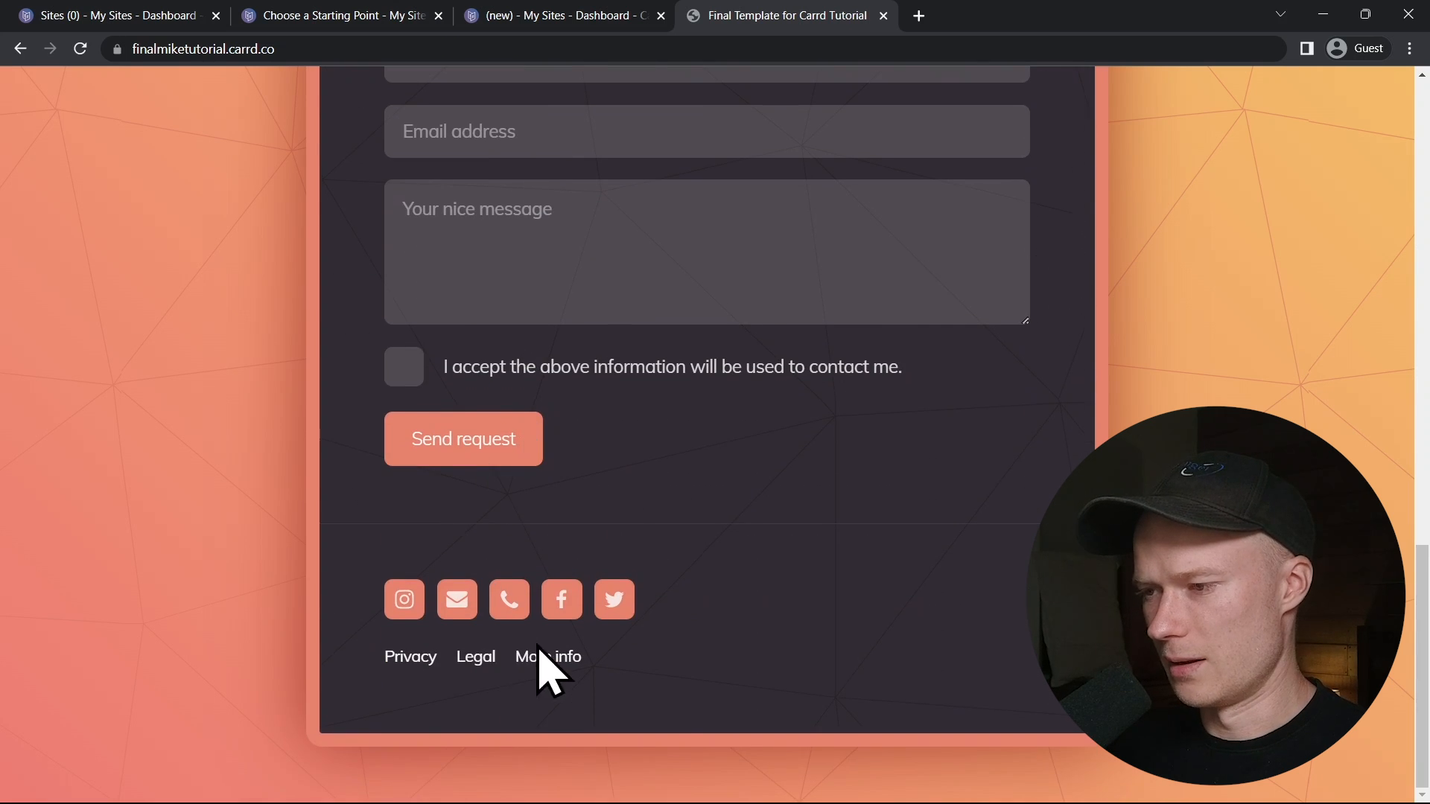
{"action": "scroll", "coordinate": [549, 664], "scroll_direction": "up", "scroll_amount": 15}
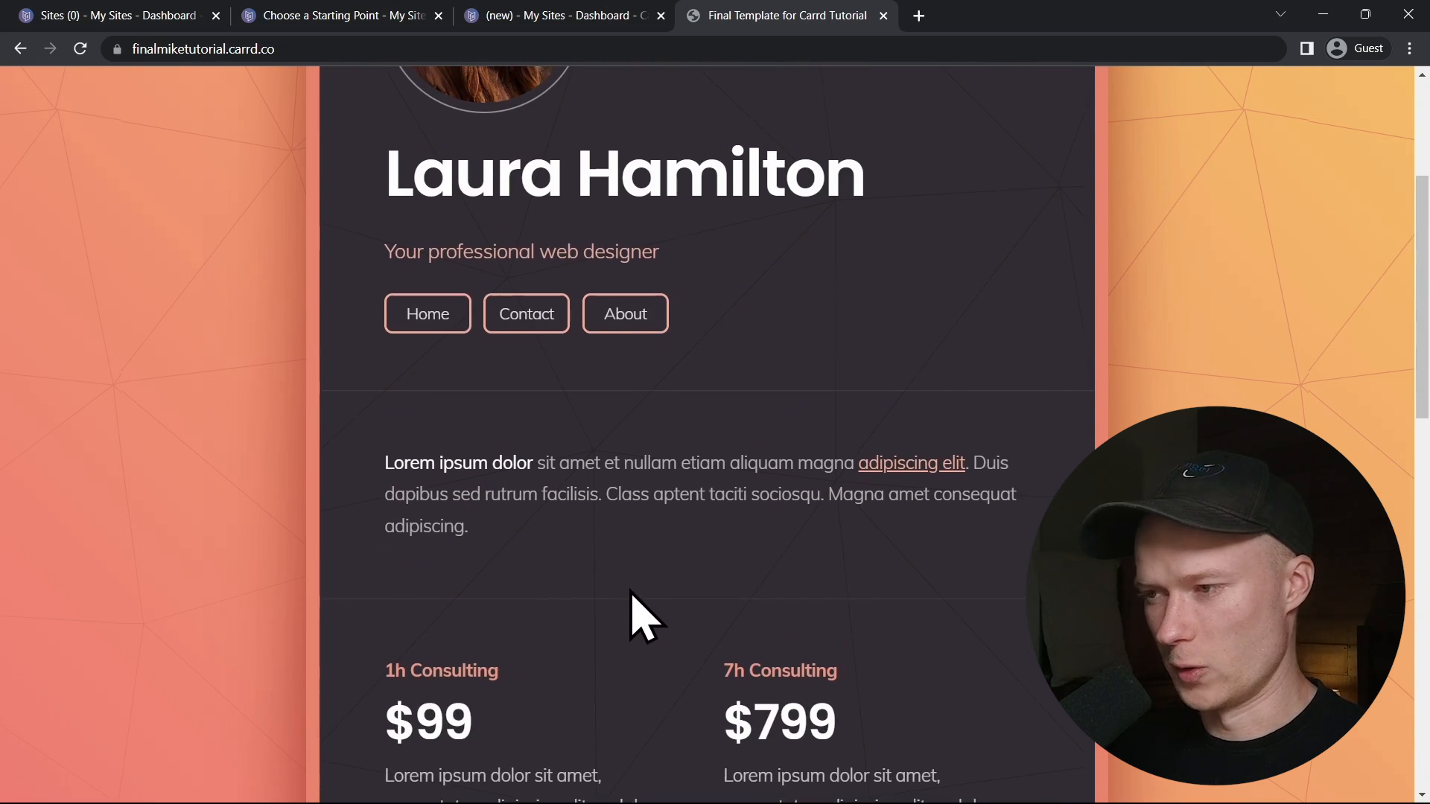
{"action": "scroll", "coordinate": [631, 614], "scroll_direction": "up", "scroll_amount": 3}
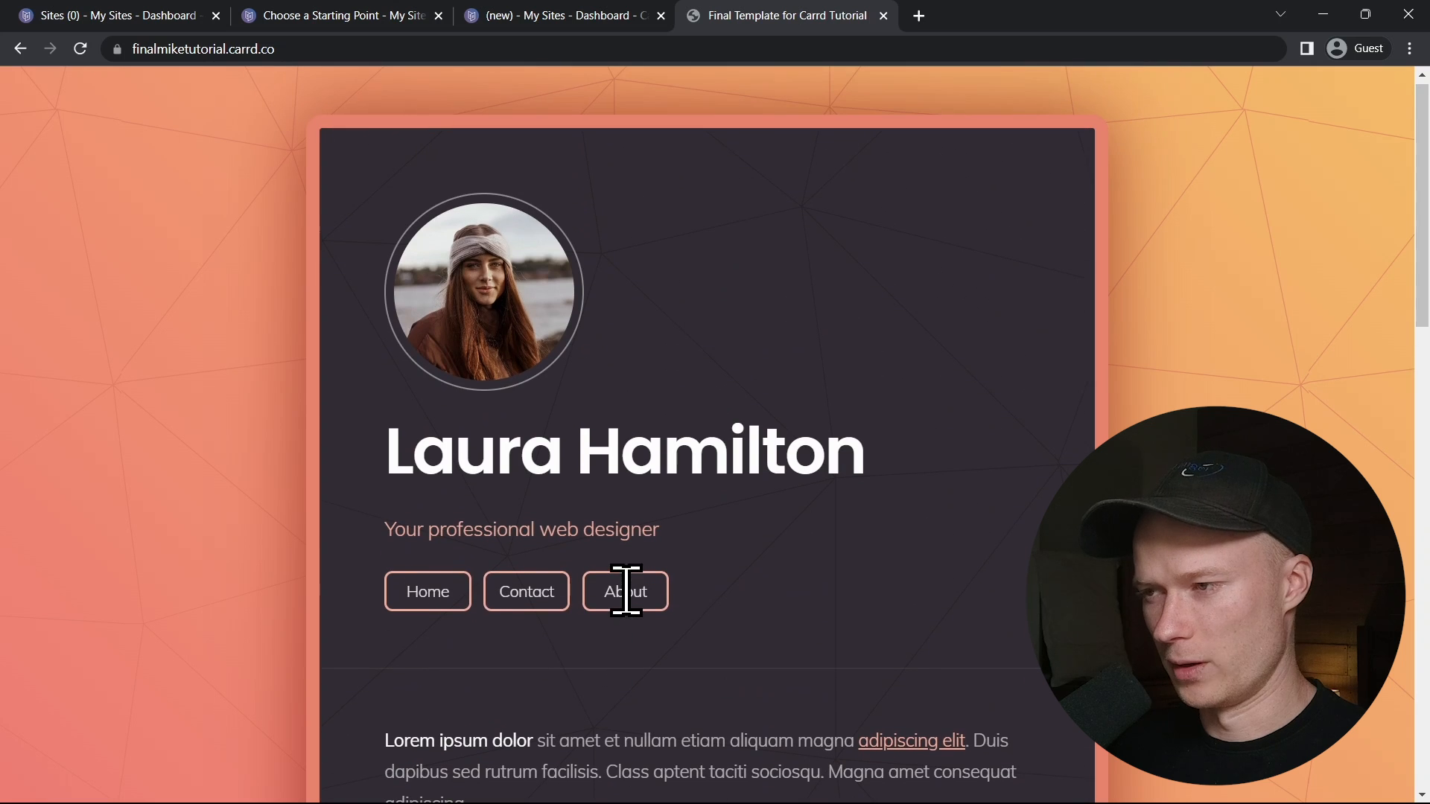
- Return to the template in the Carrd editor and add an Image element and a Text element below the paragraph
{"action": "left_click", "coordinate": [565, 20]}
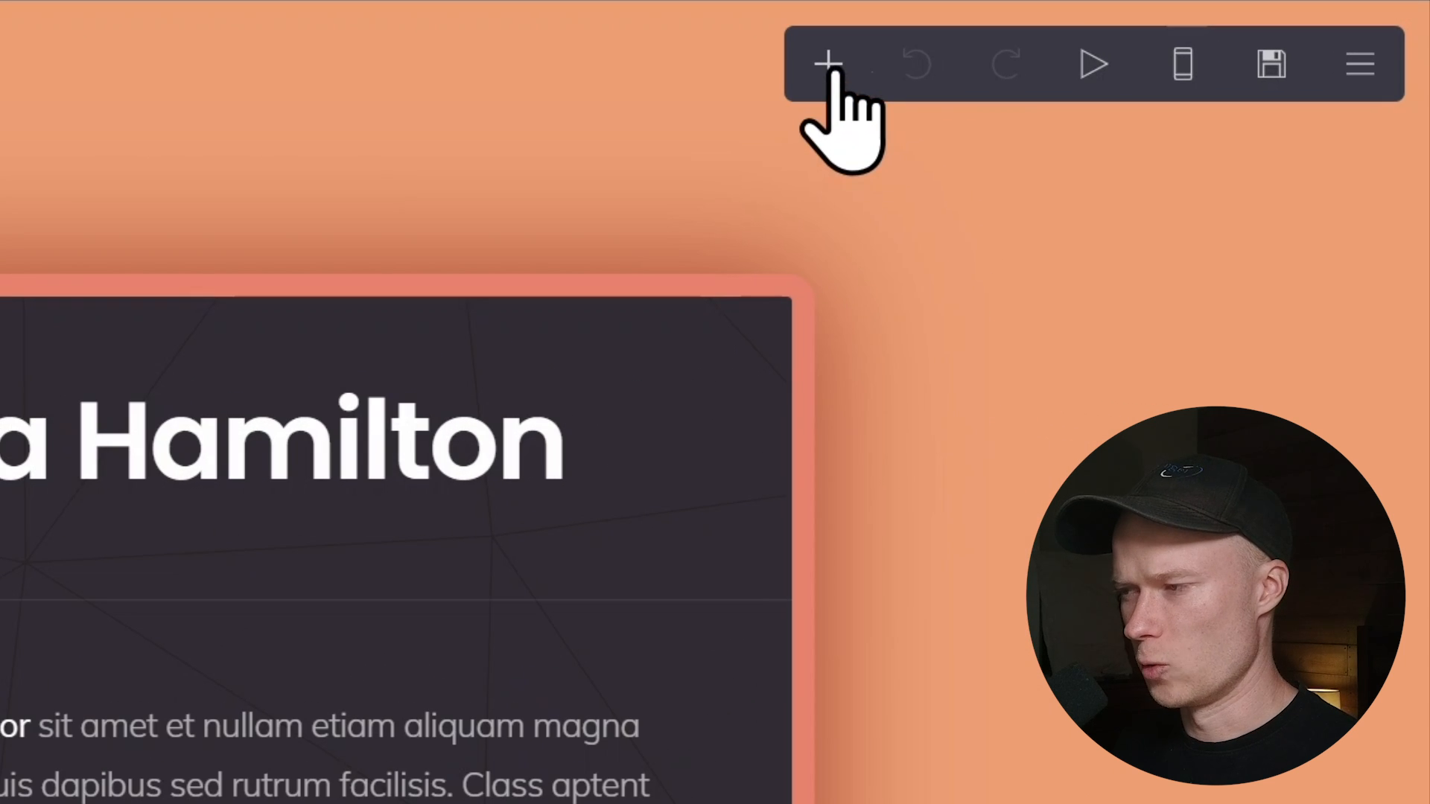
{"action": "left_click", "coordinate": [829, 65]}
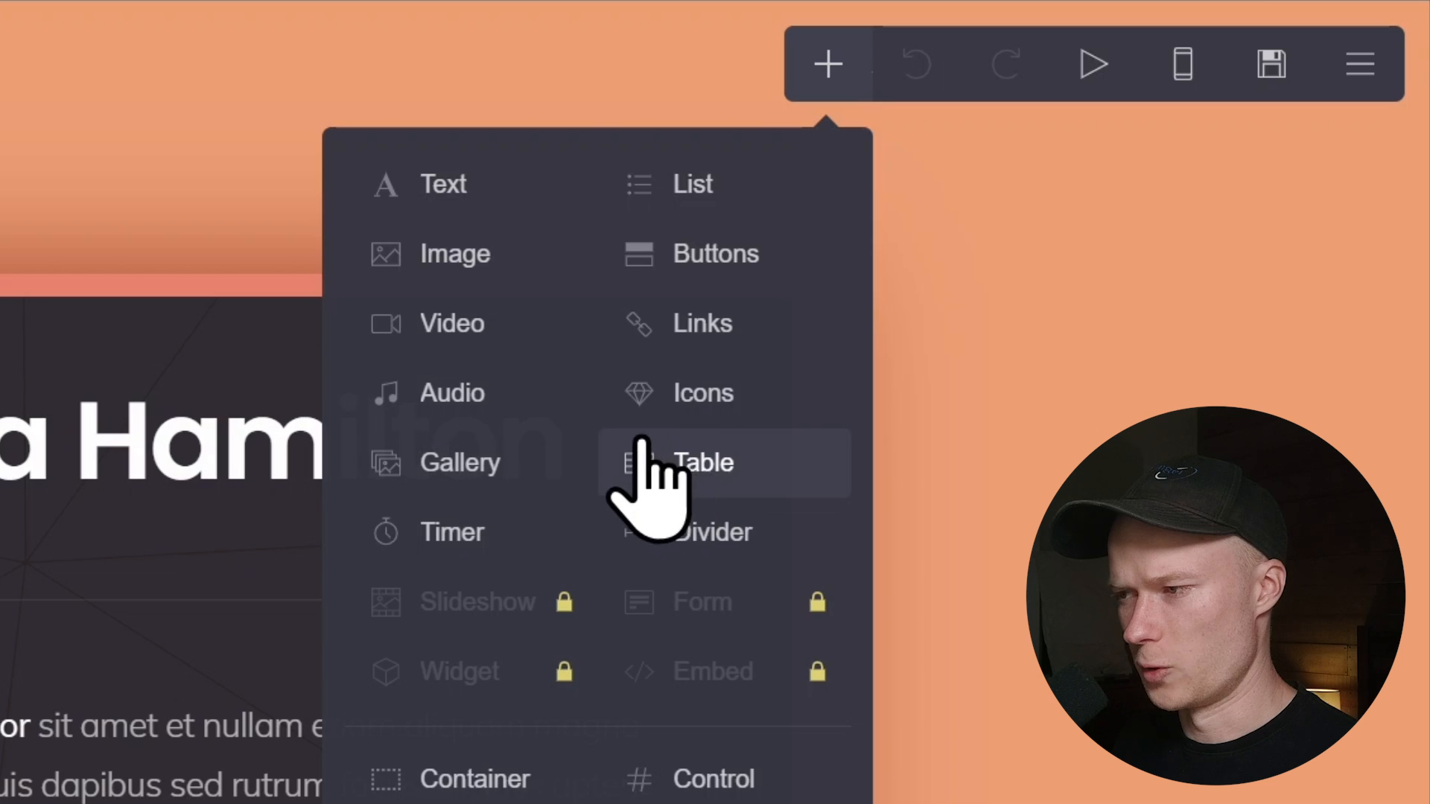
{"action": "left_click", "coordinate": [488, 254]}
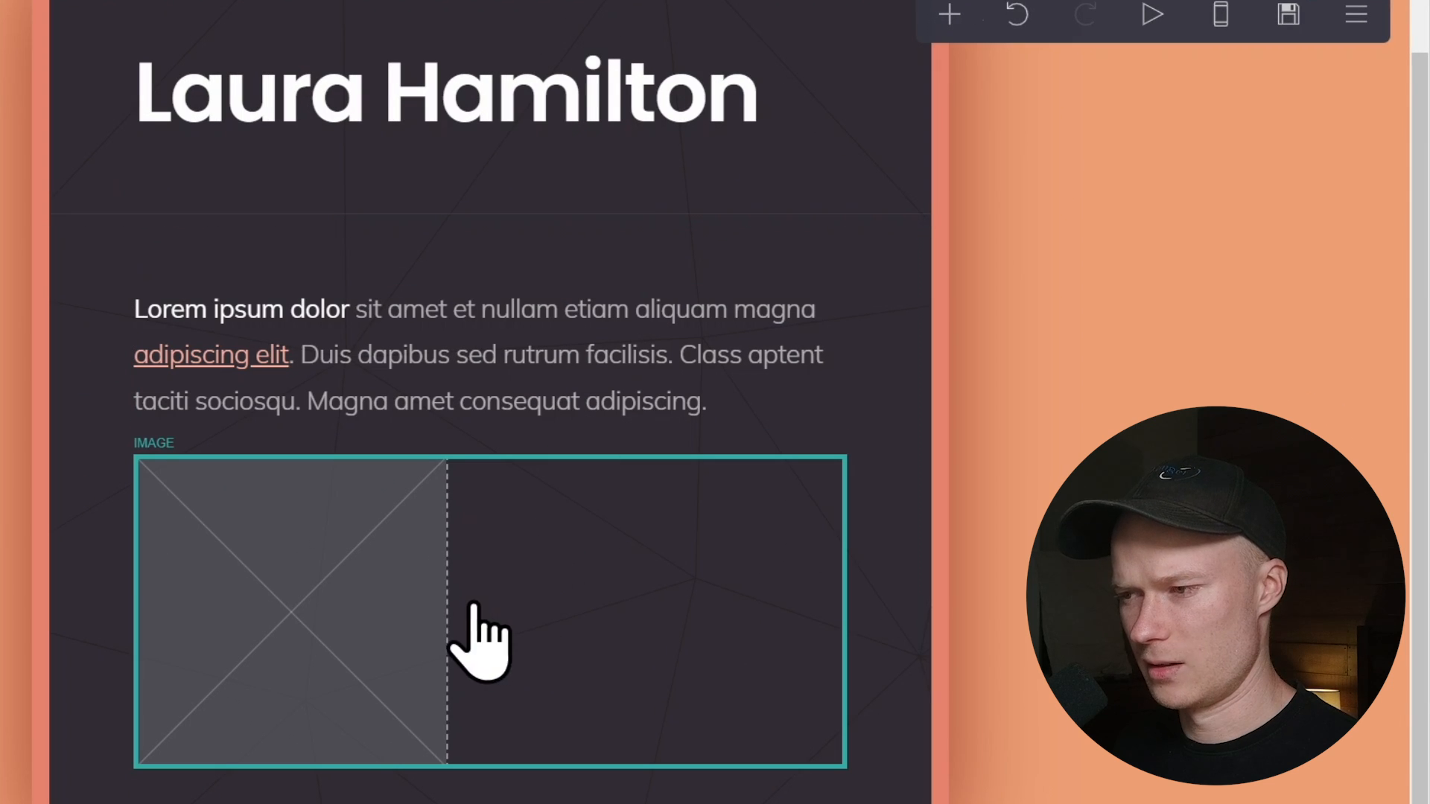
{"action": "scroll", "coordinate": [603, 566], "scroll_direction": "up", "scroll_amount": 1}
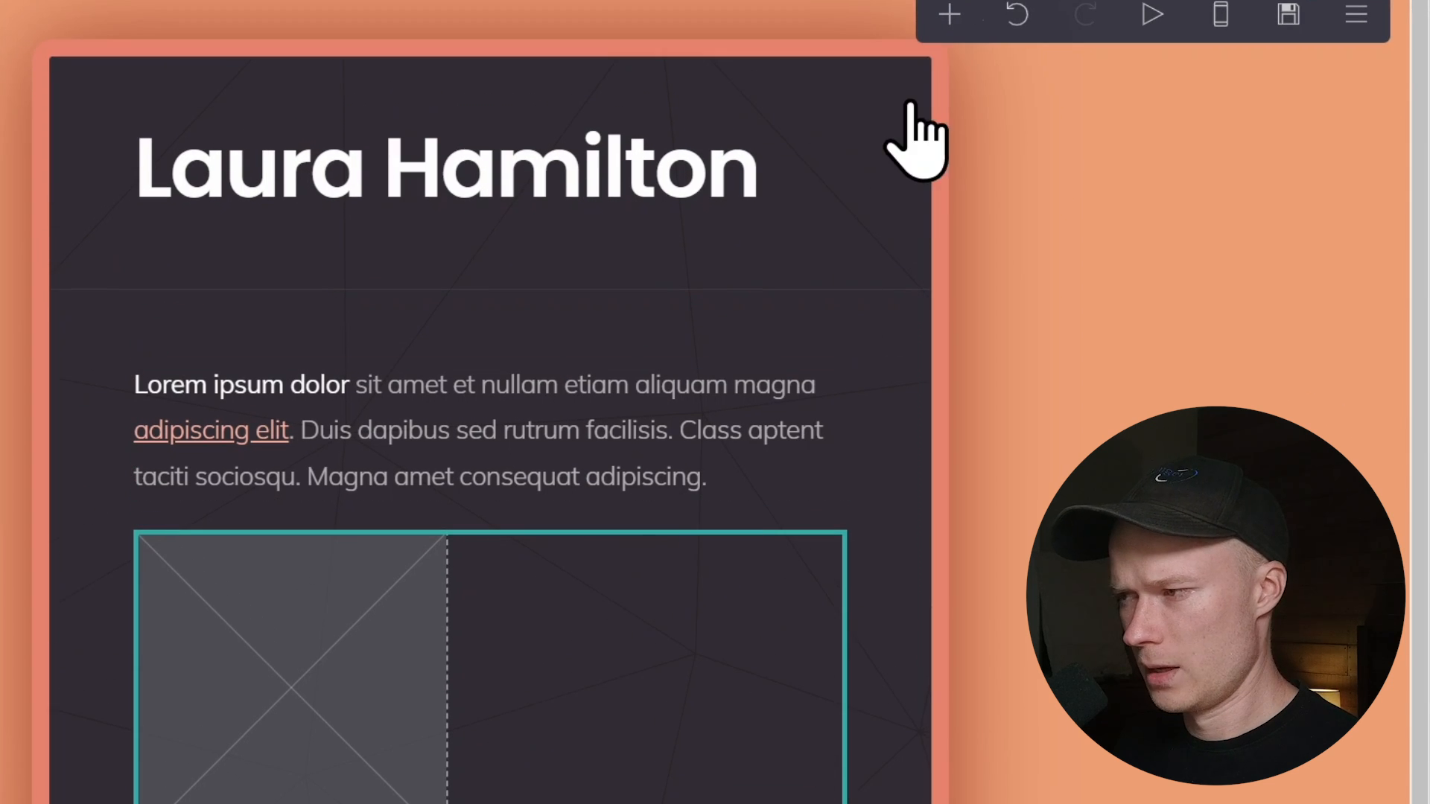
{"action": "left_click", "coordinate": [949, 22]}
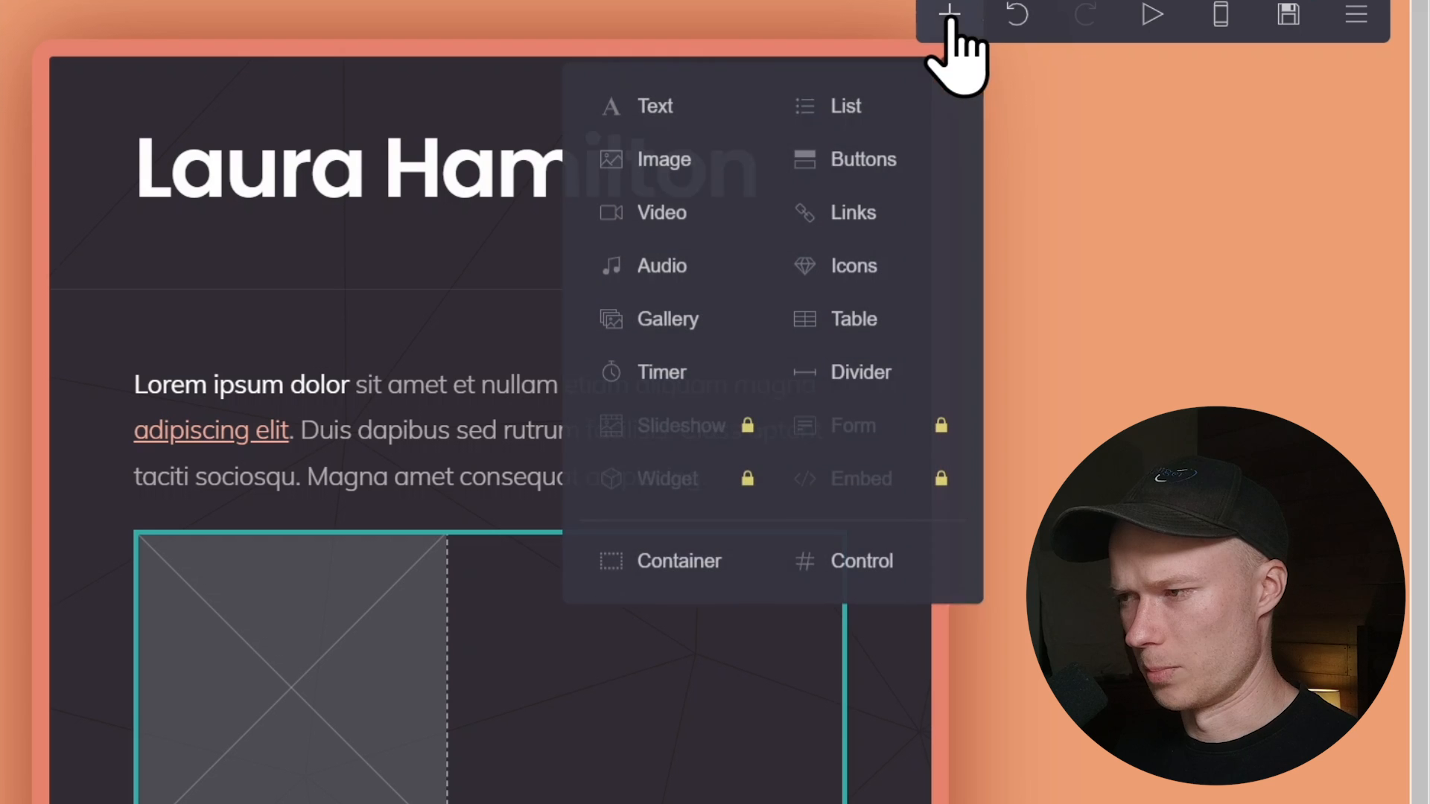
{"action": "left_click", "coordinate": [674, 105]}
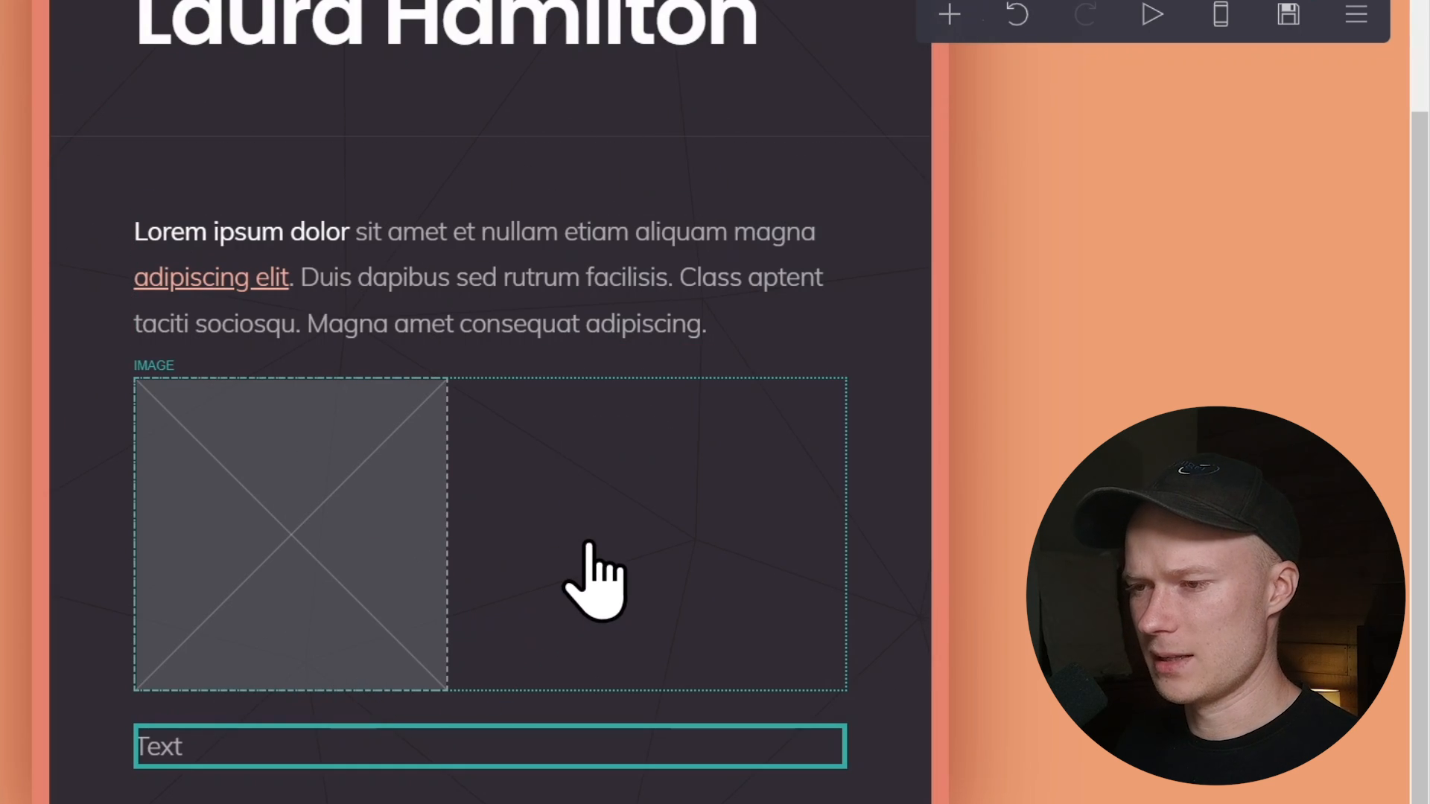
- Move the Image element from below the paragraph to the start of the page, above the name heading
{"action": "left_click", "coordinate": [948, 16]}
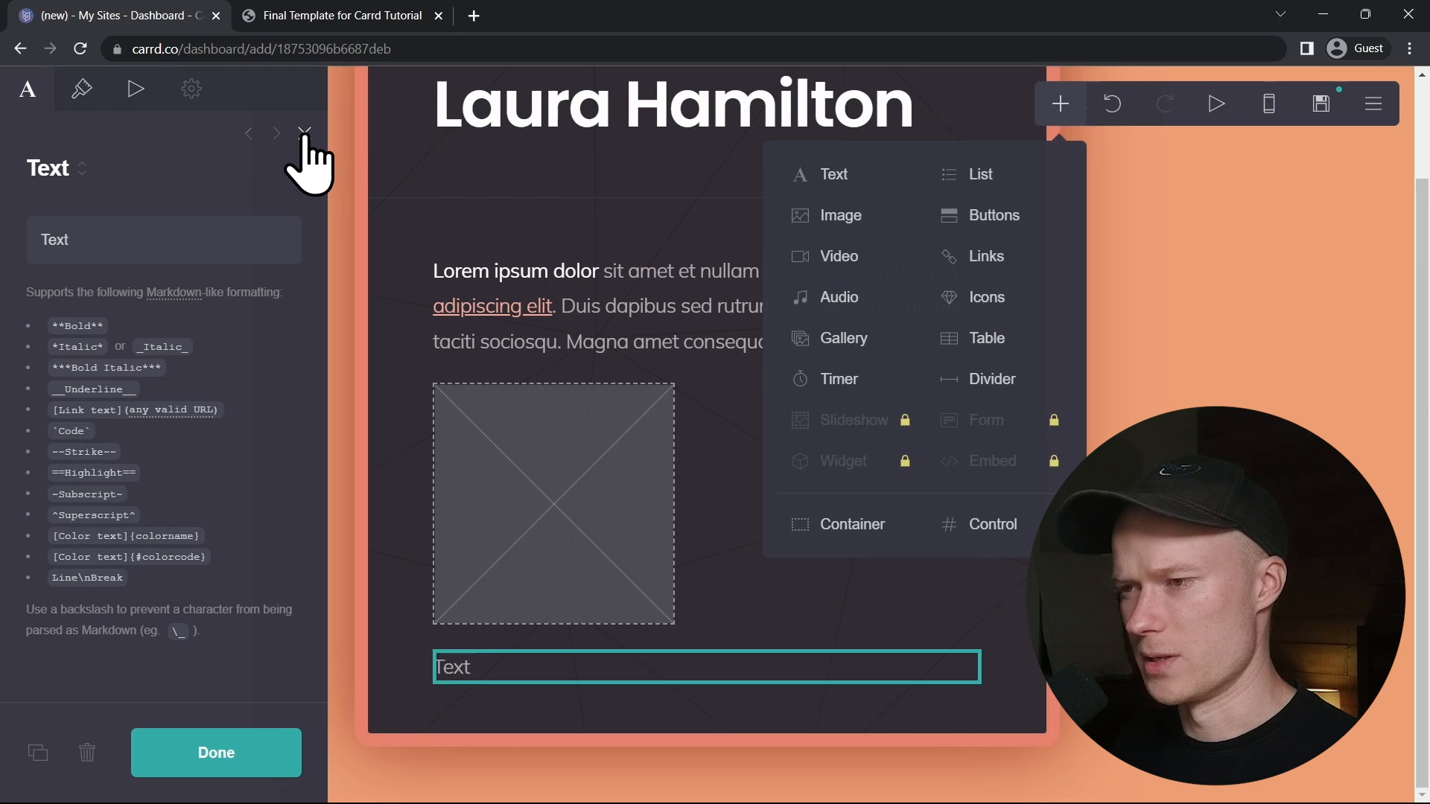
{"action": "left_click", "coordinate": [305, 132]}
{"action": "scroll", "coordinate": [505, 441], "scroll_direction": "up", "scroll_amount": 2}
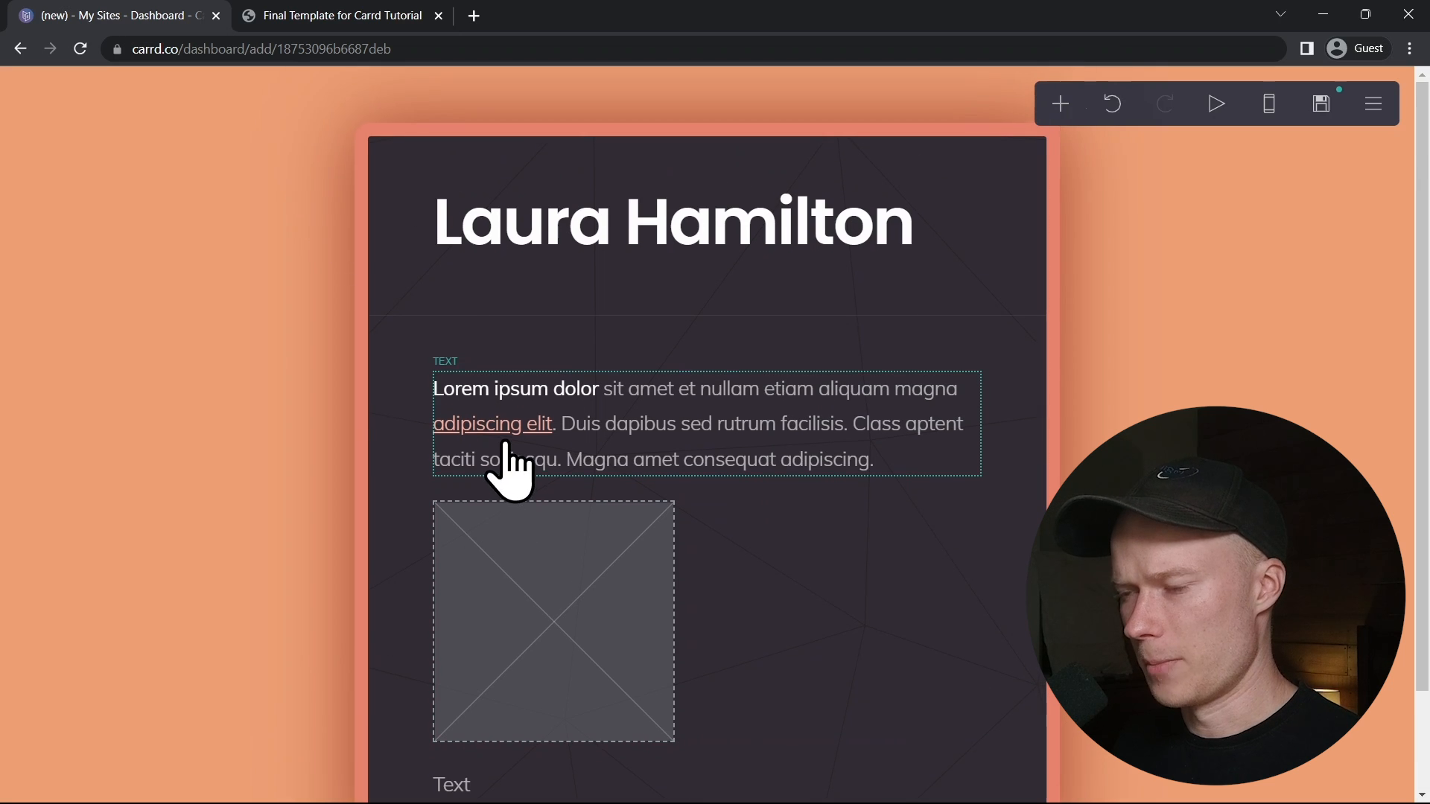
{"action": "scroll", "coordinate": [533, 415], "scroll_direction": "down", "scroll_amount": 2}
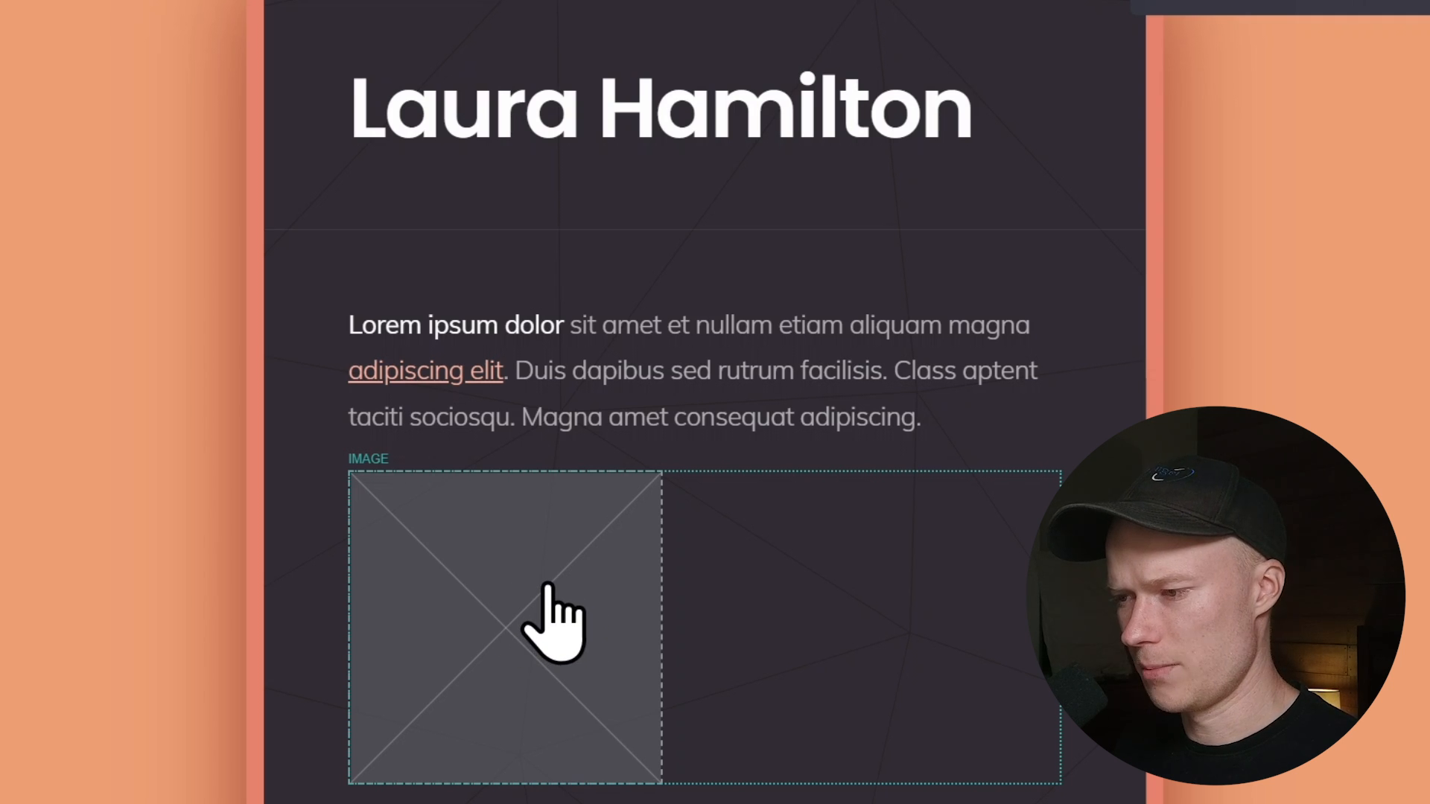
{"action": "left_click_drag", "start_coordinate": [547, 586], "coordinate": [583, 71]}
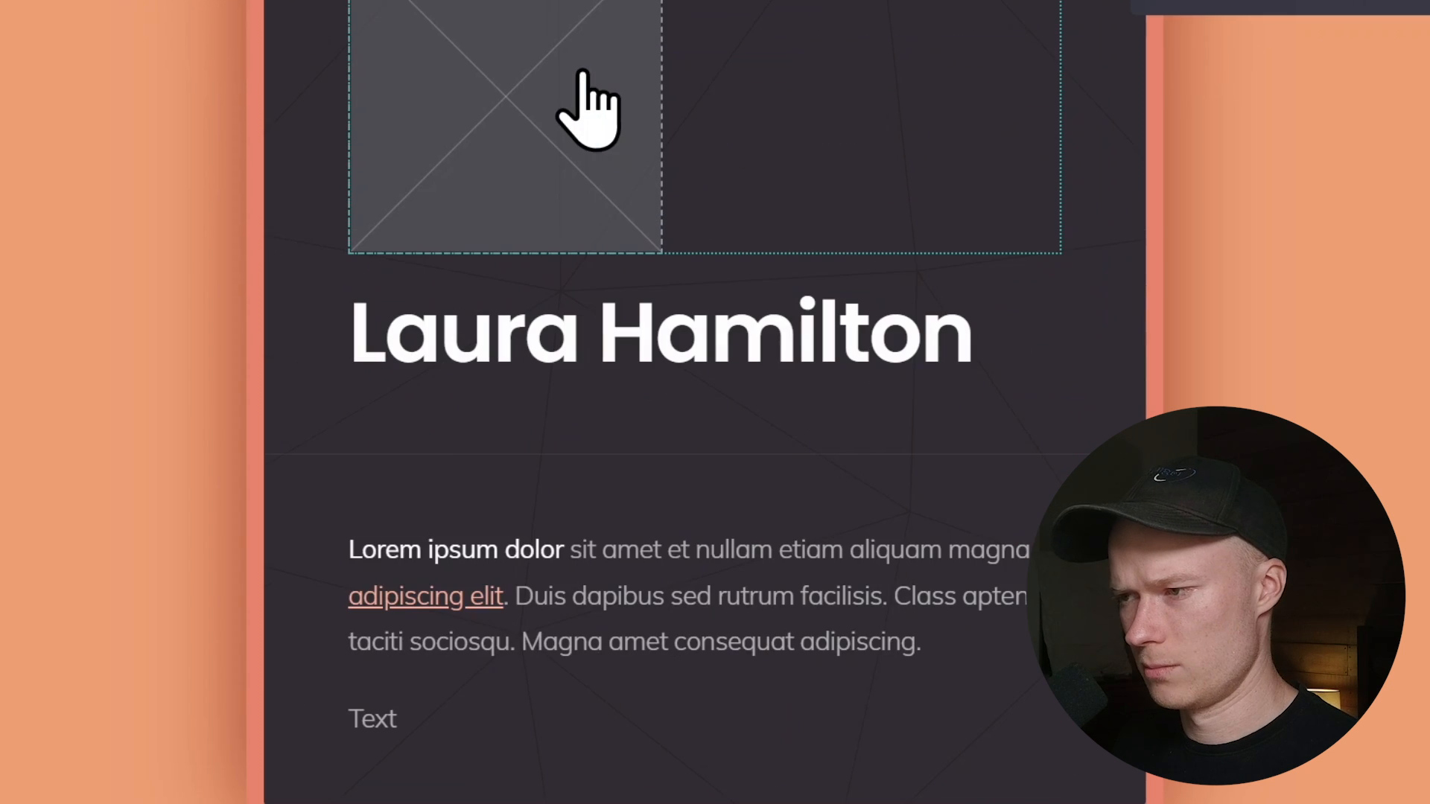
- Move the Text element from below the paragraph to directly beneath the name heading, above the divider
{"action": "scroll", "coordinate": [543, 165], "scroll_direction": "up", "scroll_amount": 2}
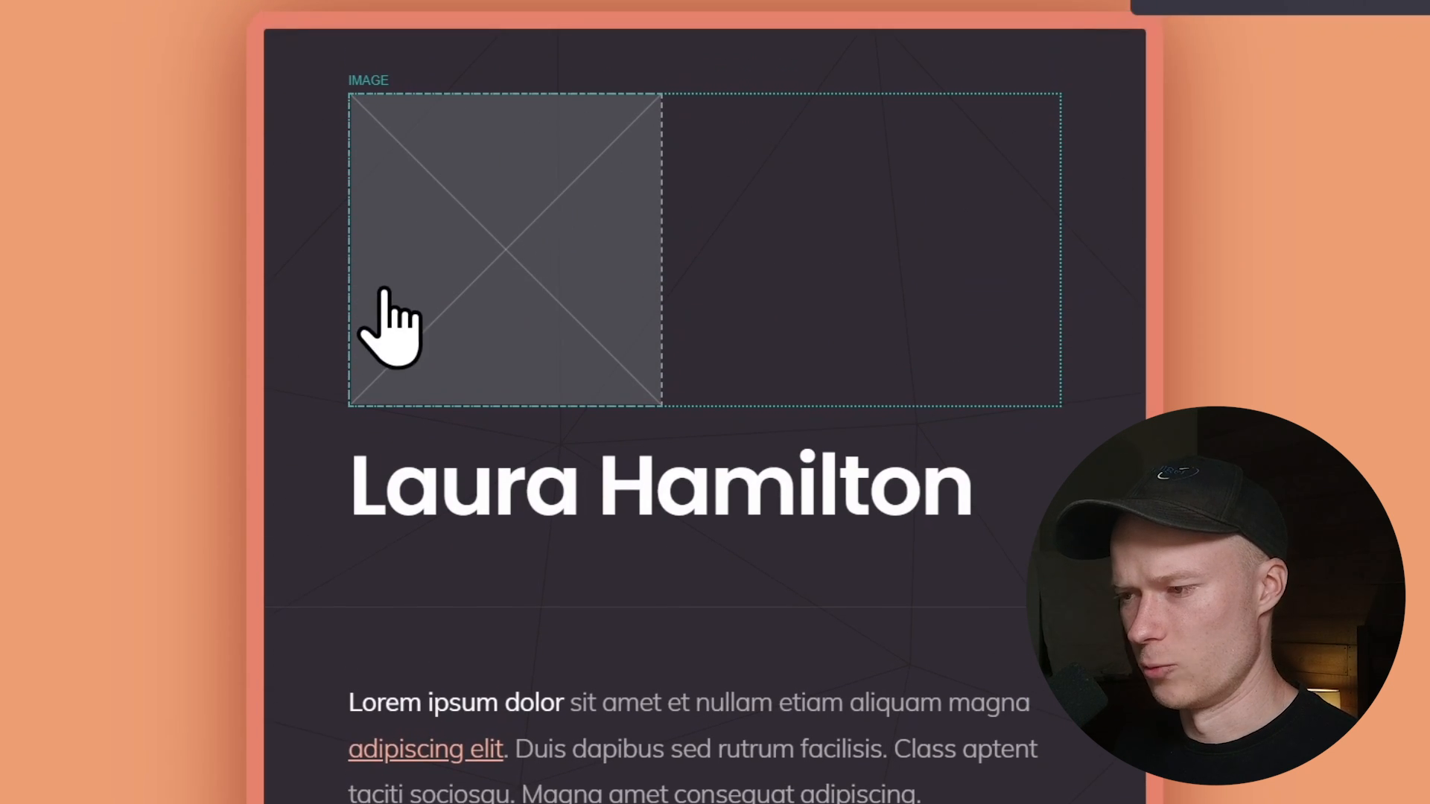
{"action": "scroll", "coordinate": [391, 287], "scroll_direction": "down", "scroll_amount": 2}
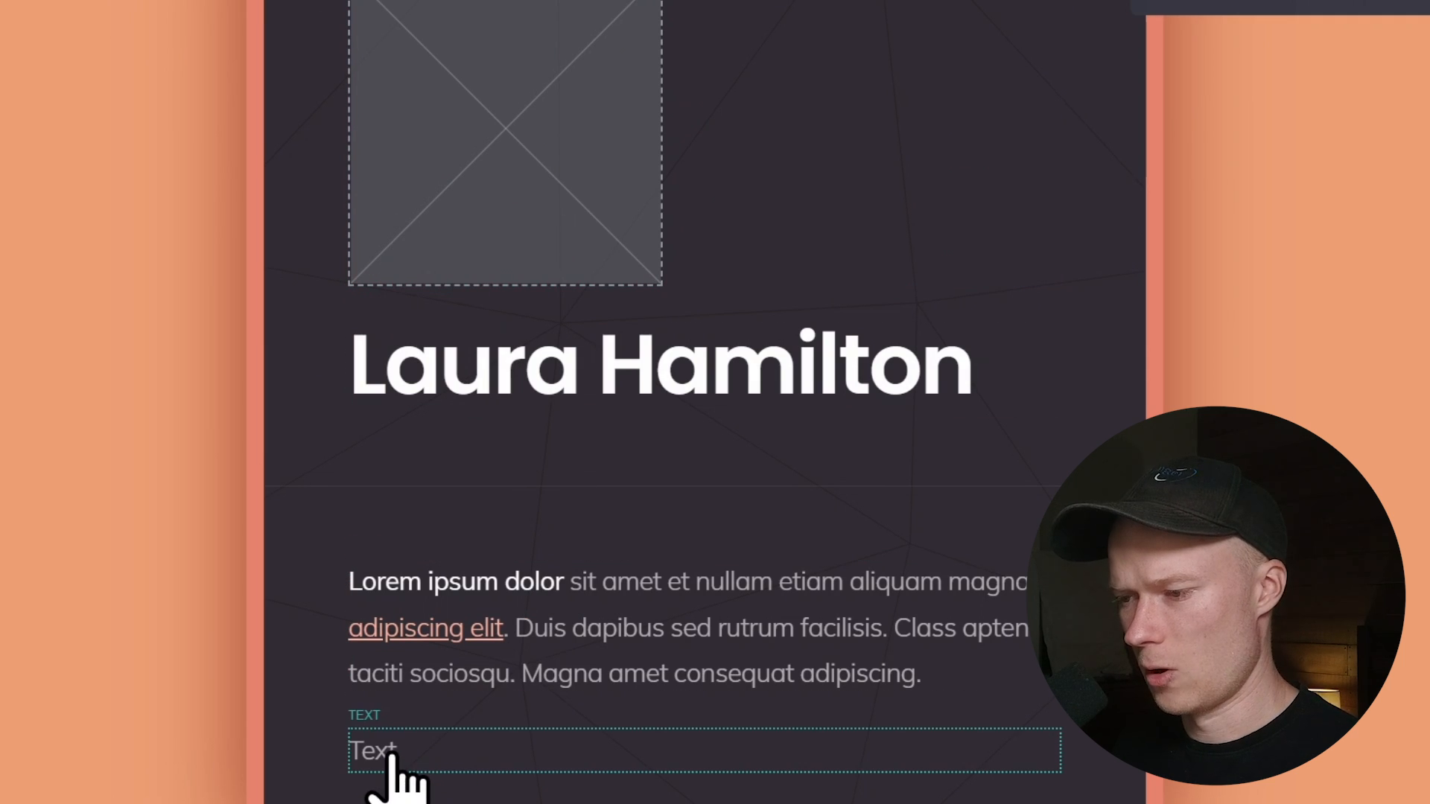
{"action": "left_click_drag", "start_coordinate": [390, 756], "coordinate": [480, 426]}
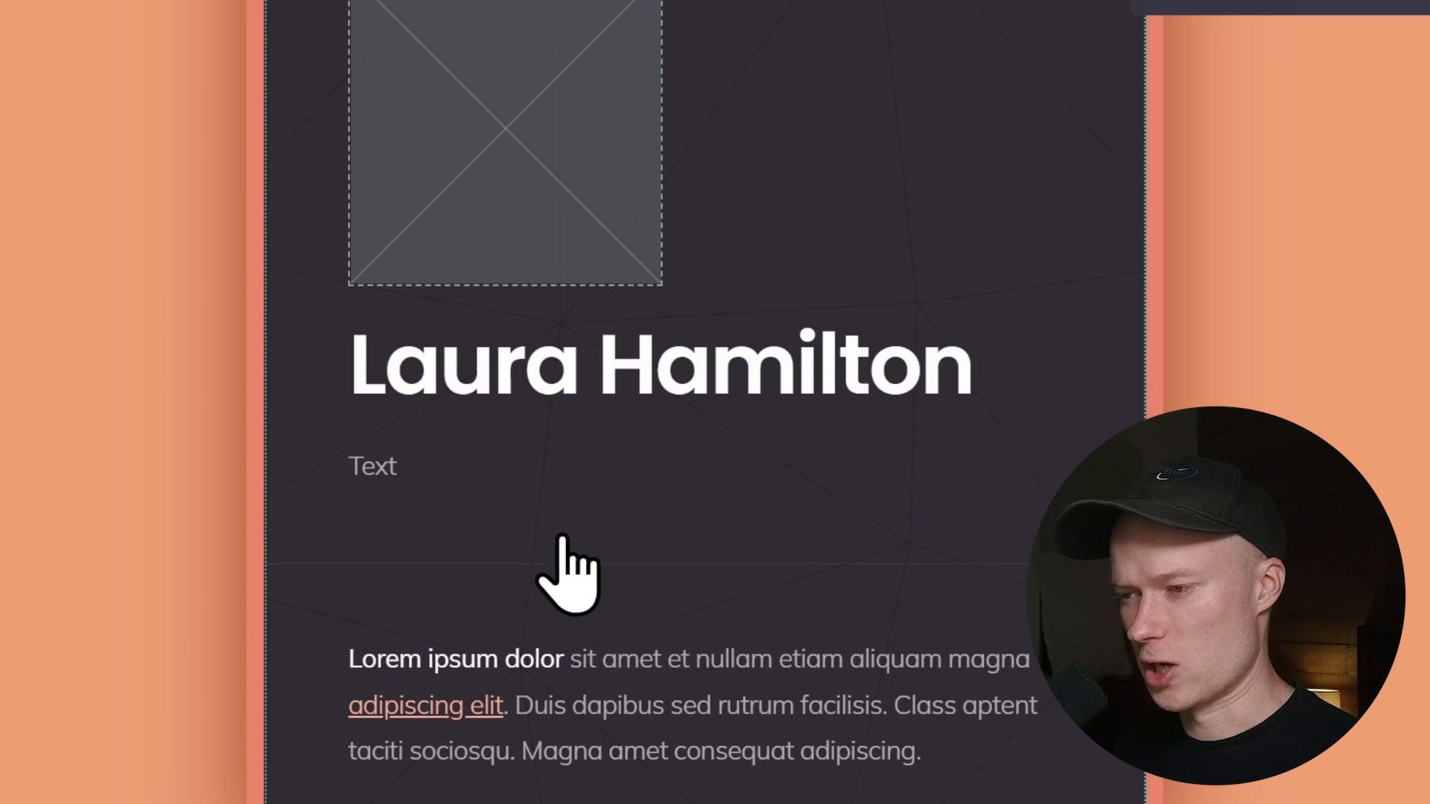
- Examine the content, appearance and animation settings of the Text element beneath the name heading
{"action": "left_click", "coordinate": [395, 465]}
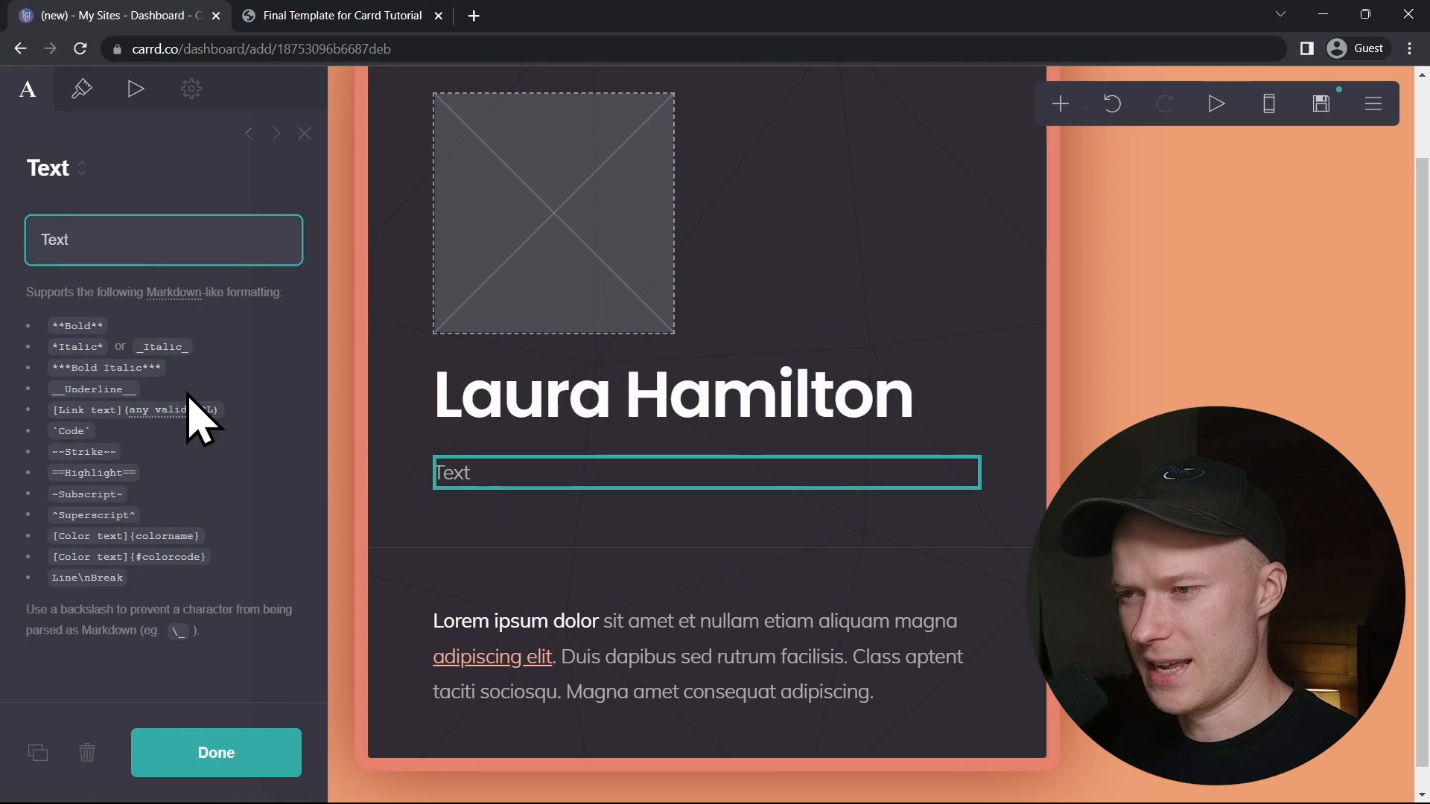
{"action": "left_click", "coordinate": [137, 239]}
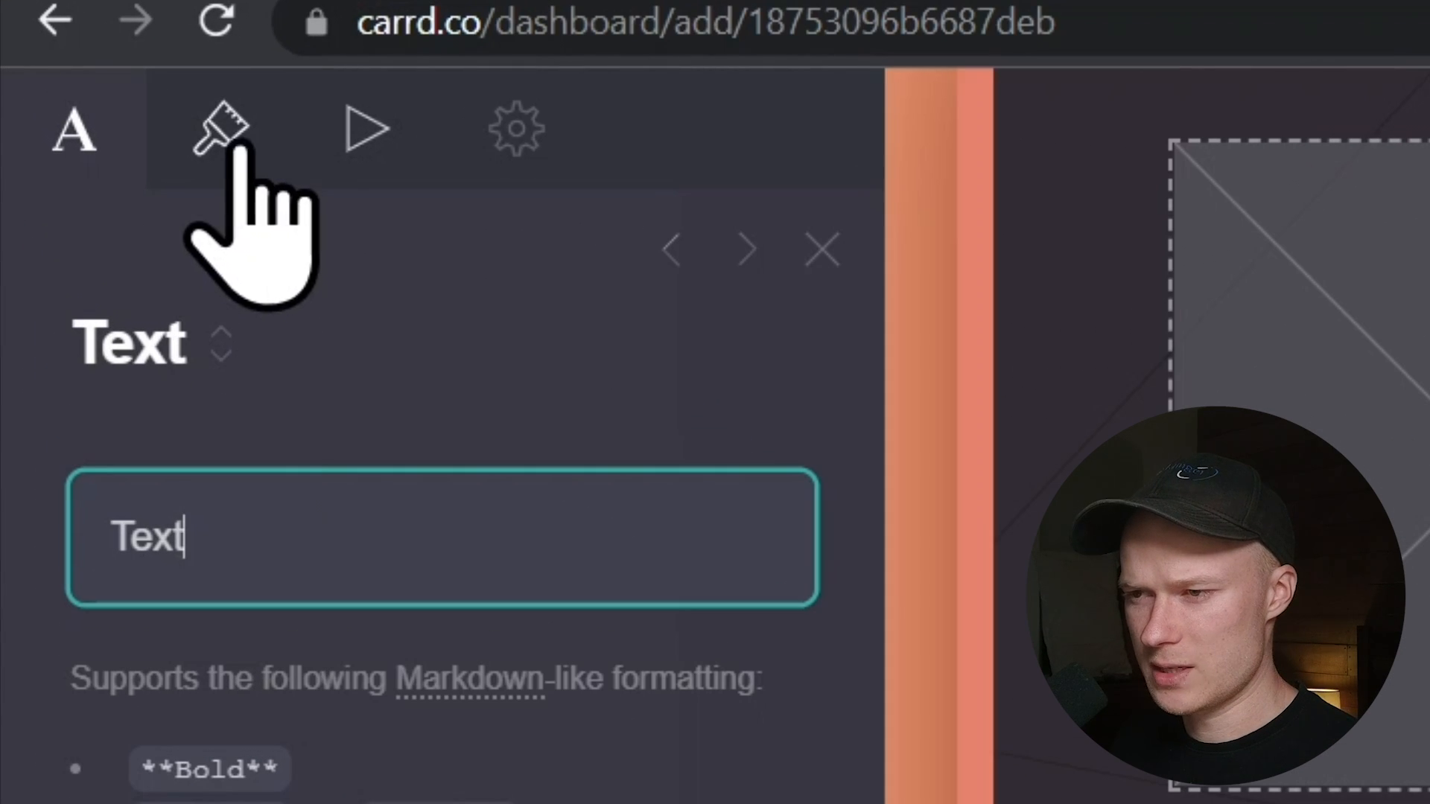
{"action": "left_click", "coordinate": [233, 149]}
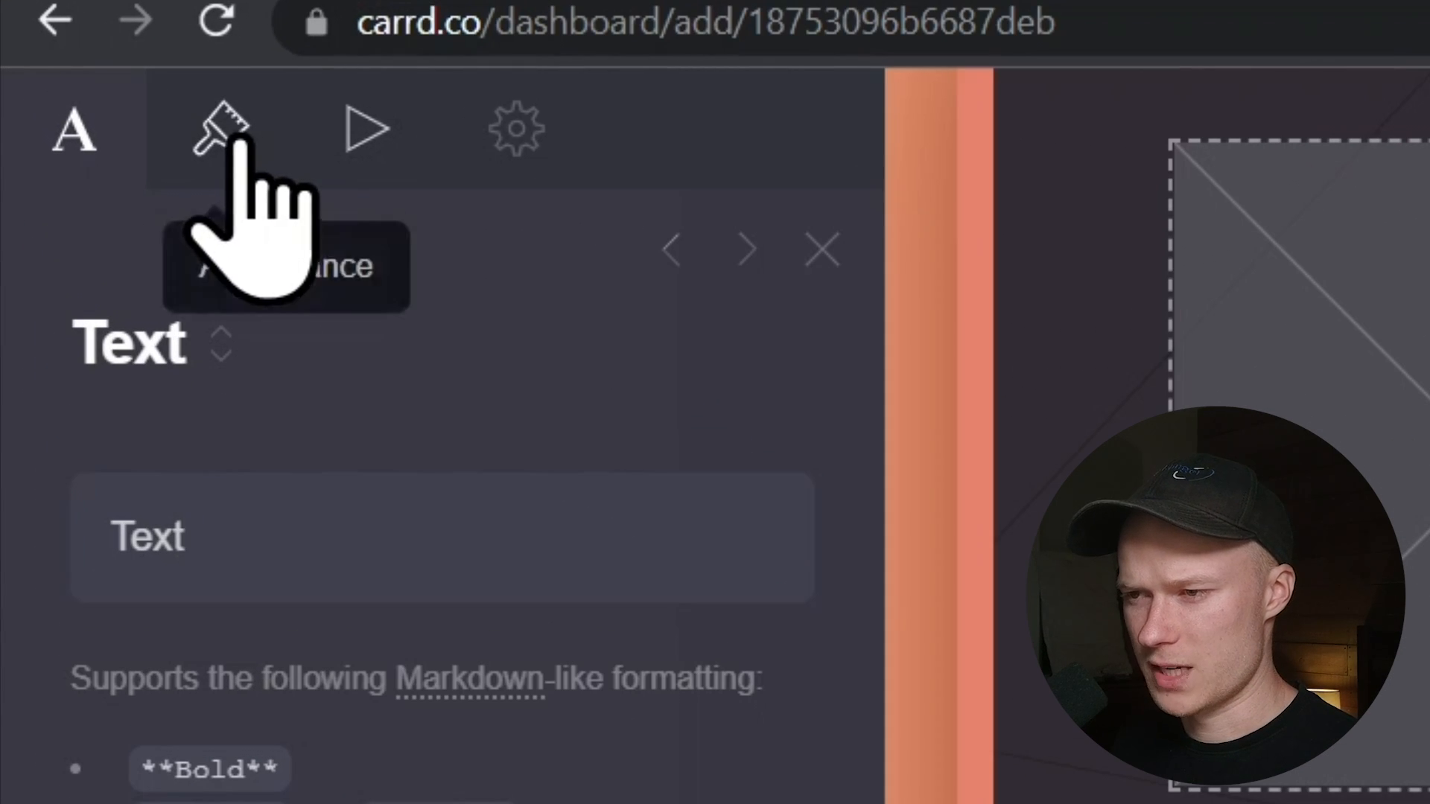
{"action": "left_click", "coordinate": [363, 153]}
{"action": "left_click", "coordinate": [488, 153]}
{"action": "left_click", "coordinate": [368, 135]}
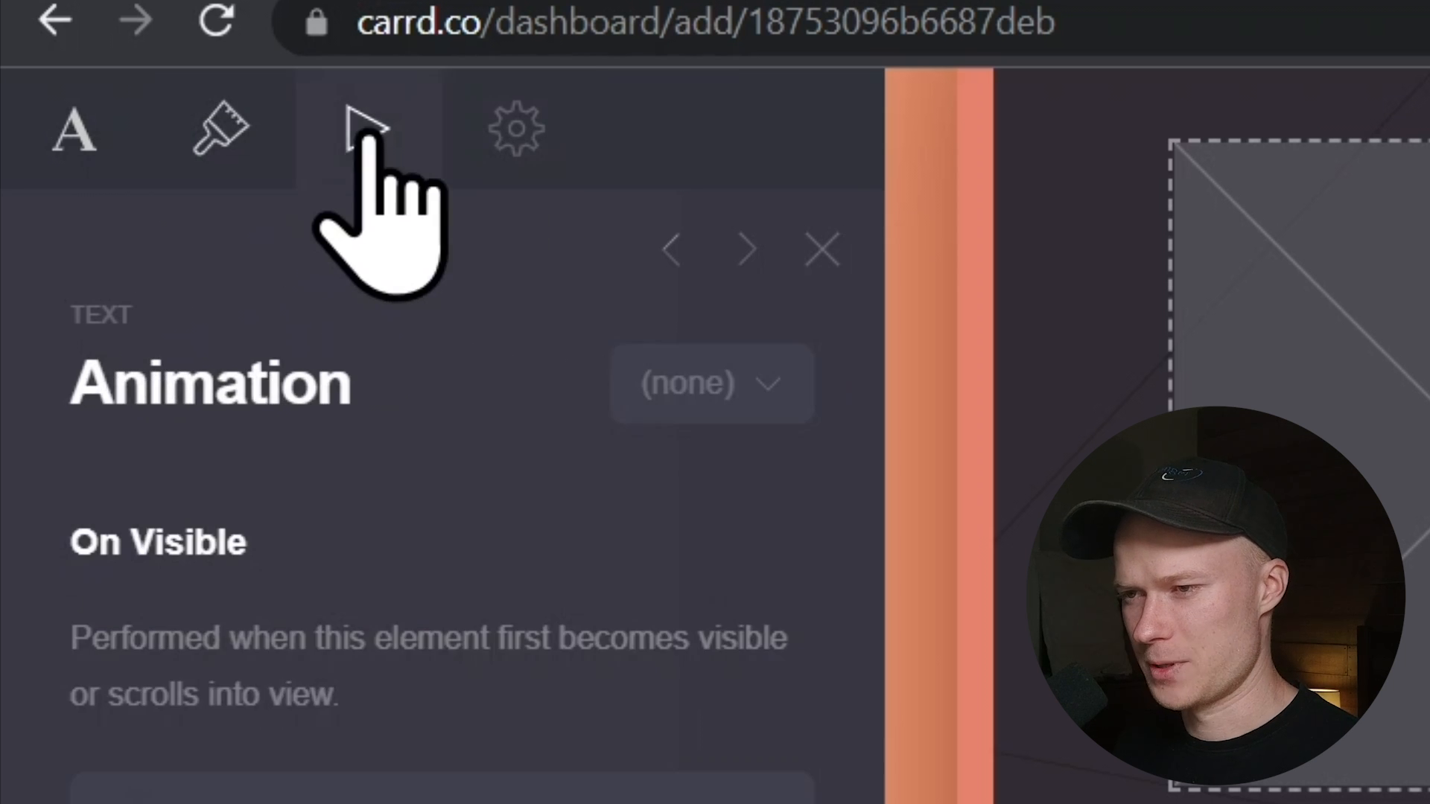
{"action": "left_click", "coordinate": [197, 131]}
{"action": "left_click", "coordinate": [68, 130]}
{"action": "left_click", "coordinate": [212, 134]}
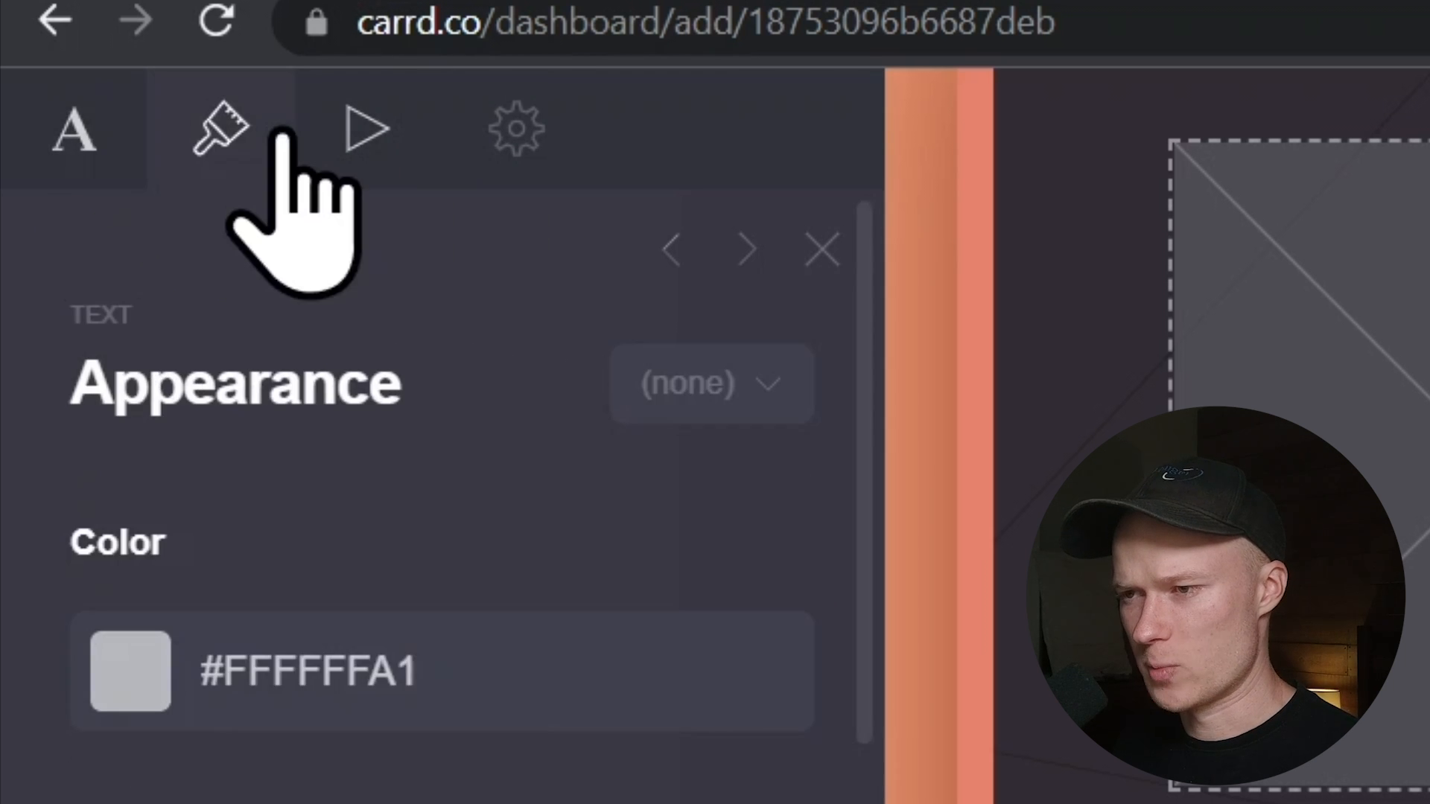
{"action": "left_click", "coordinate": [353, 149]}
{"action": "left_click", "coordinate": [511, 153]}
{"action": "left_click", "coordinate": [389, 145]}
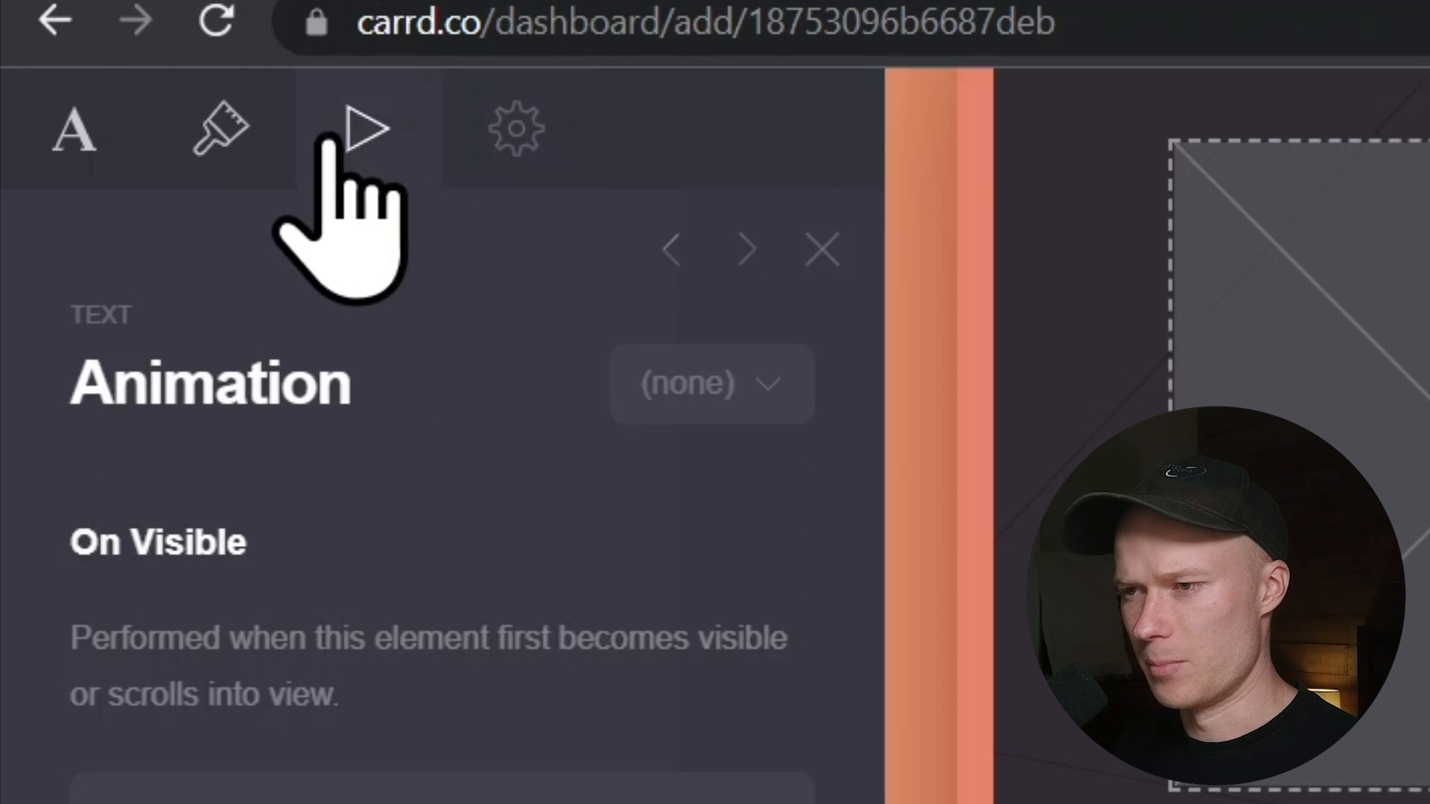
{"action": "left_click", "coordinate": [221, 134]}
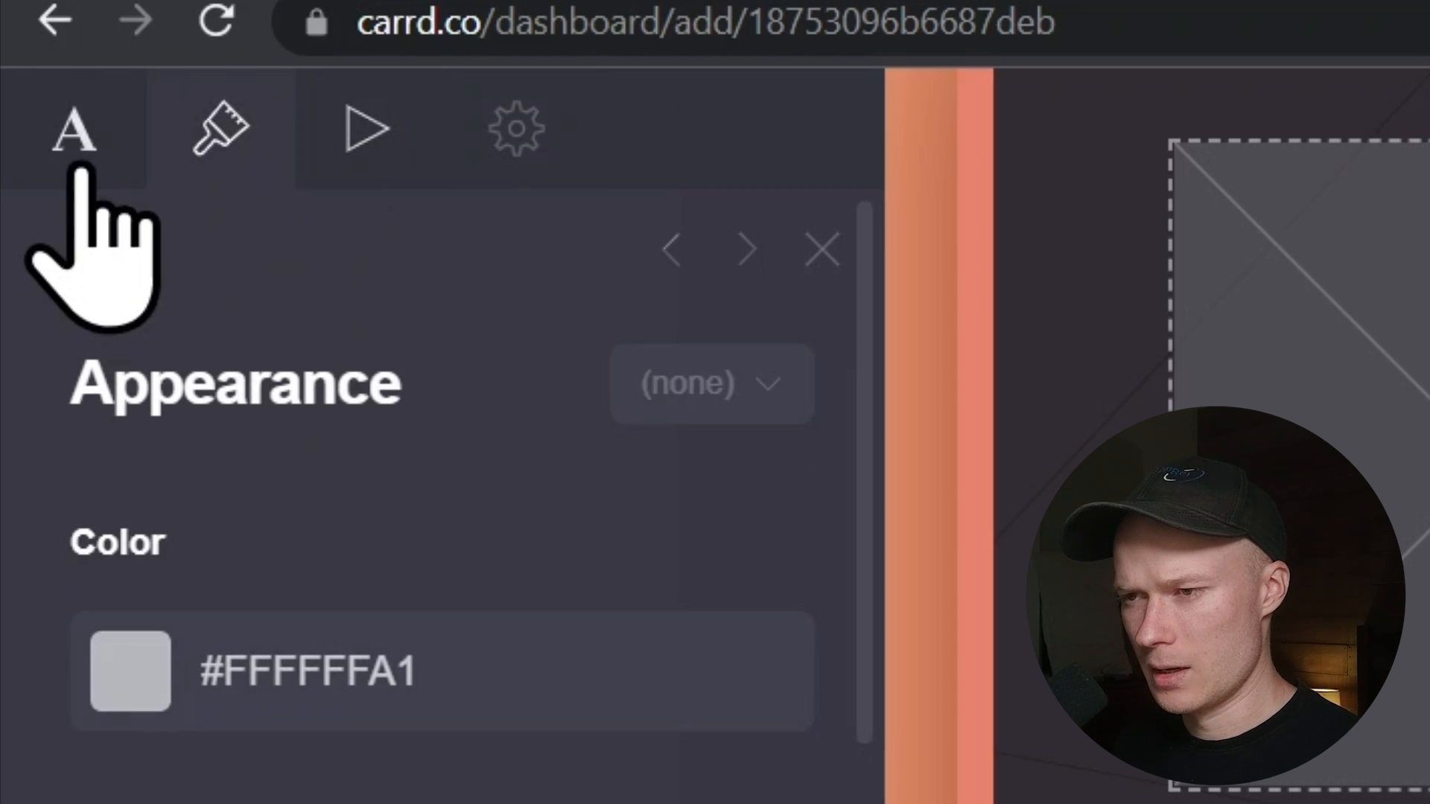
{"action": "left_click", "coordinate": [73, 120]}
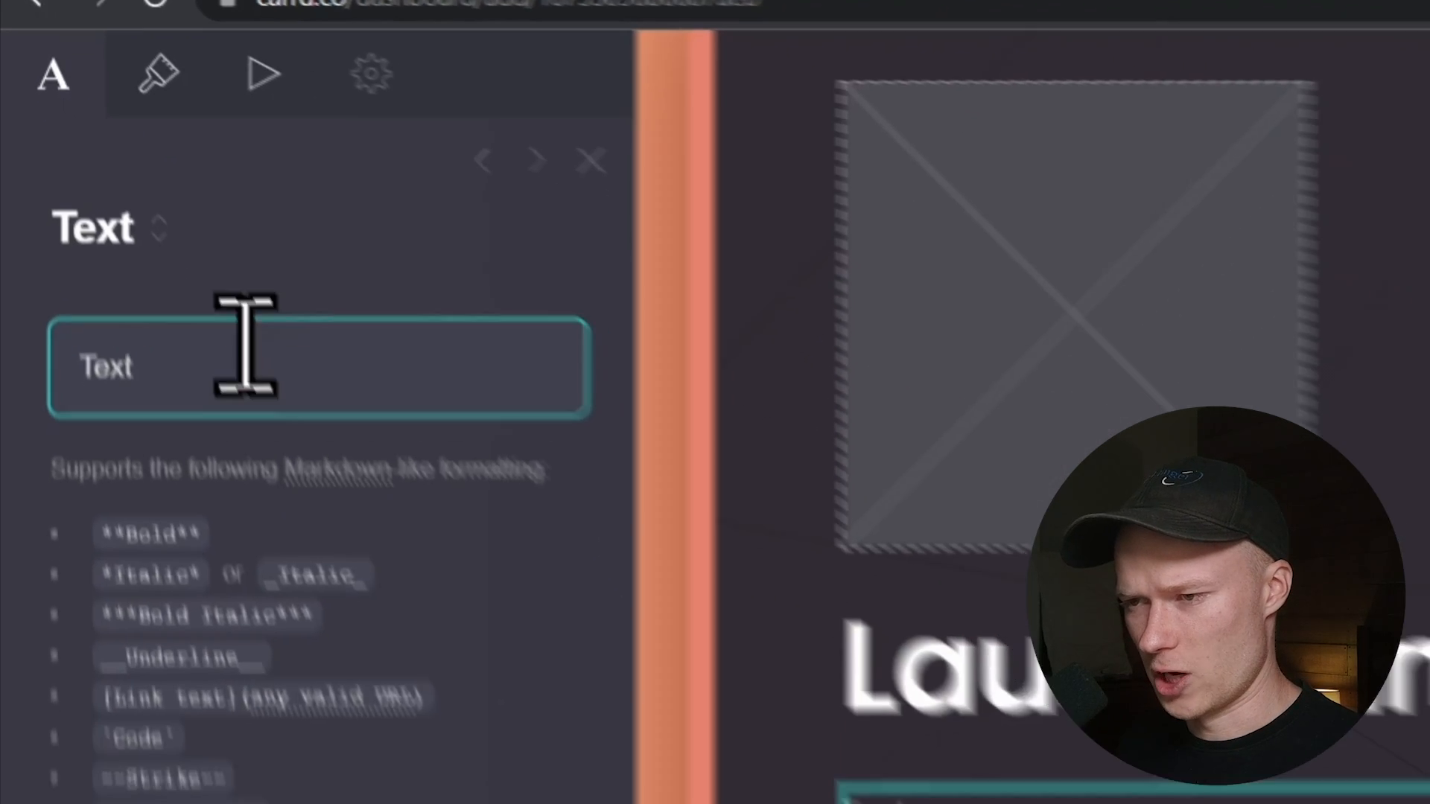
- Replace the placeholder in the Text element beneath the heading with "Your professional web designer"
{"action": "left_click_drag", "start_coordinate": [188, 536], "coordinate": [77, 536]}
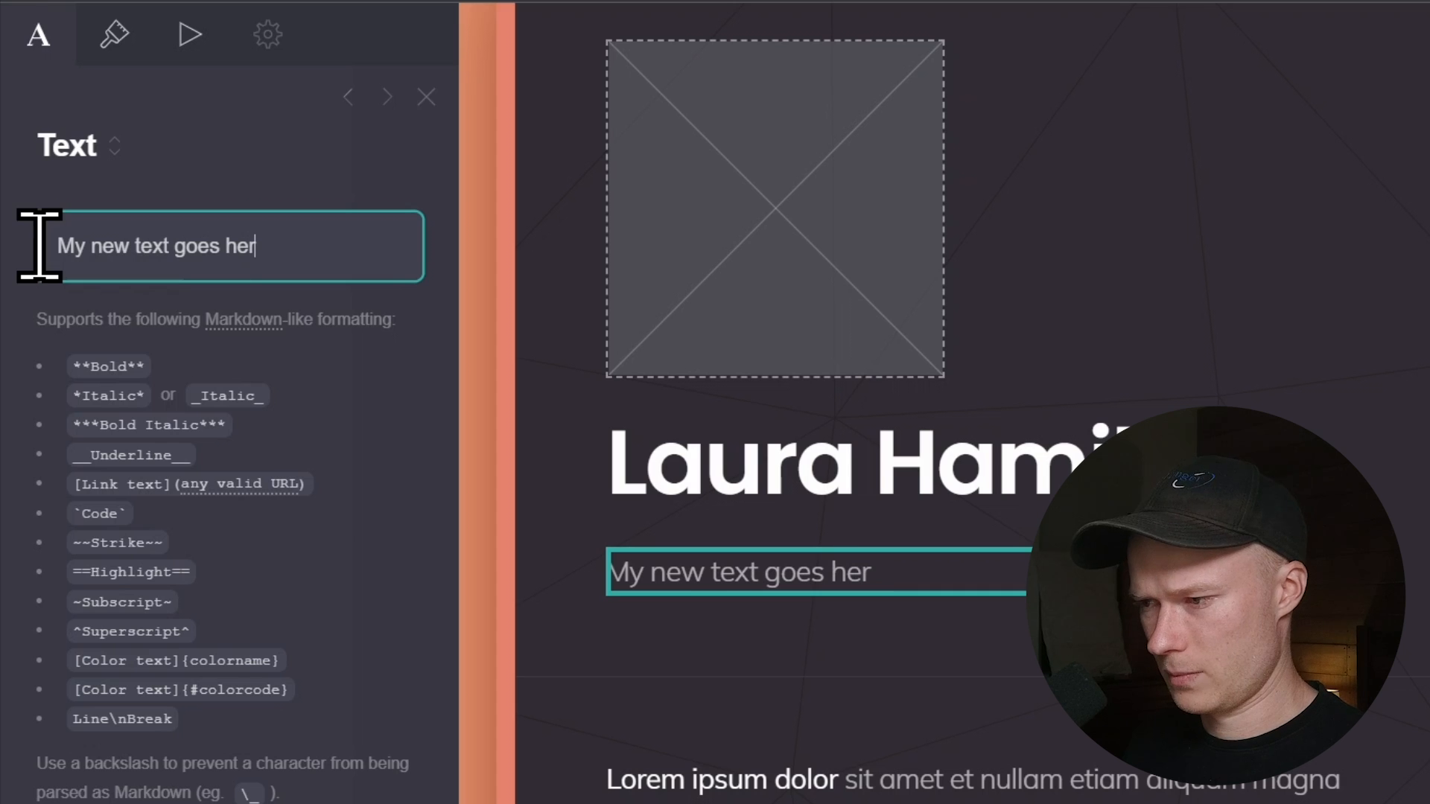
{"action": "type", "text": "e"}
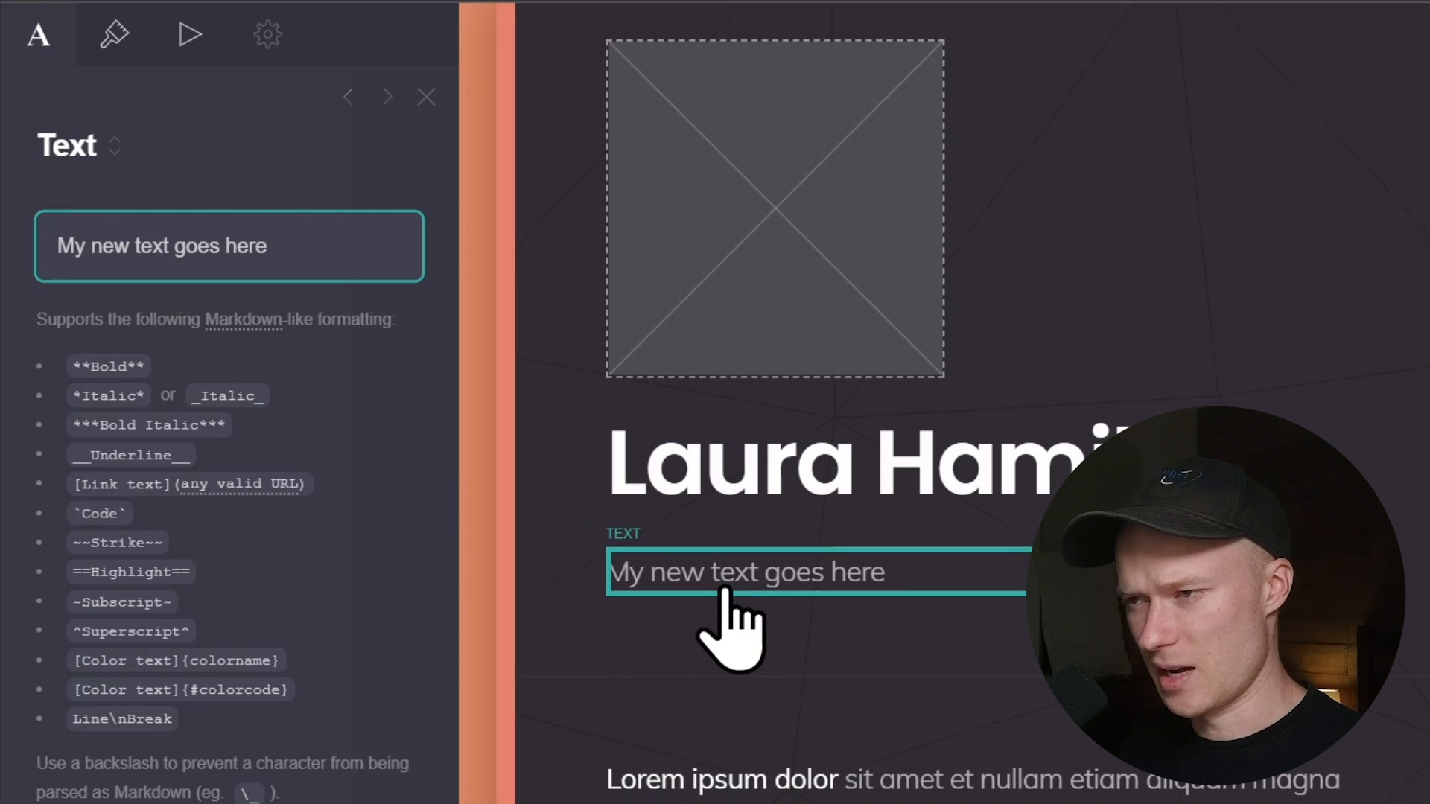
{"action": "left_click_drag", "start_coordinate": [310, 246], "coordinate": [3, 216]}
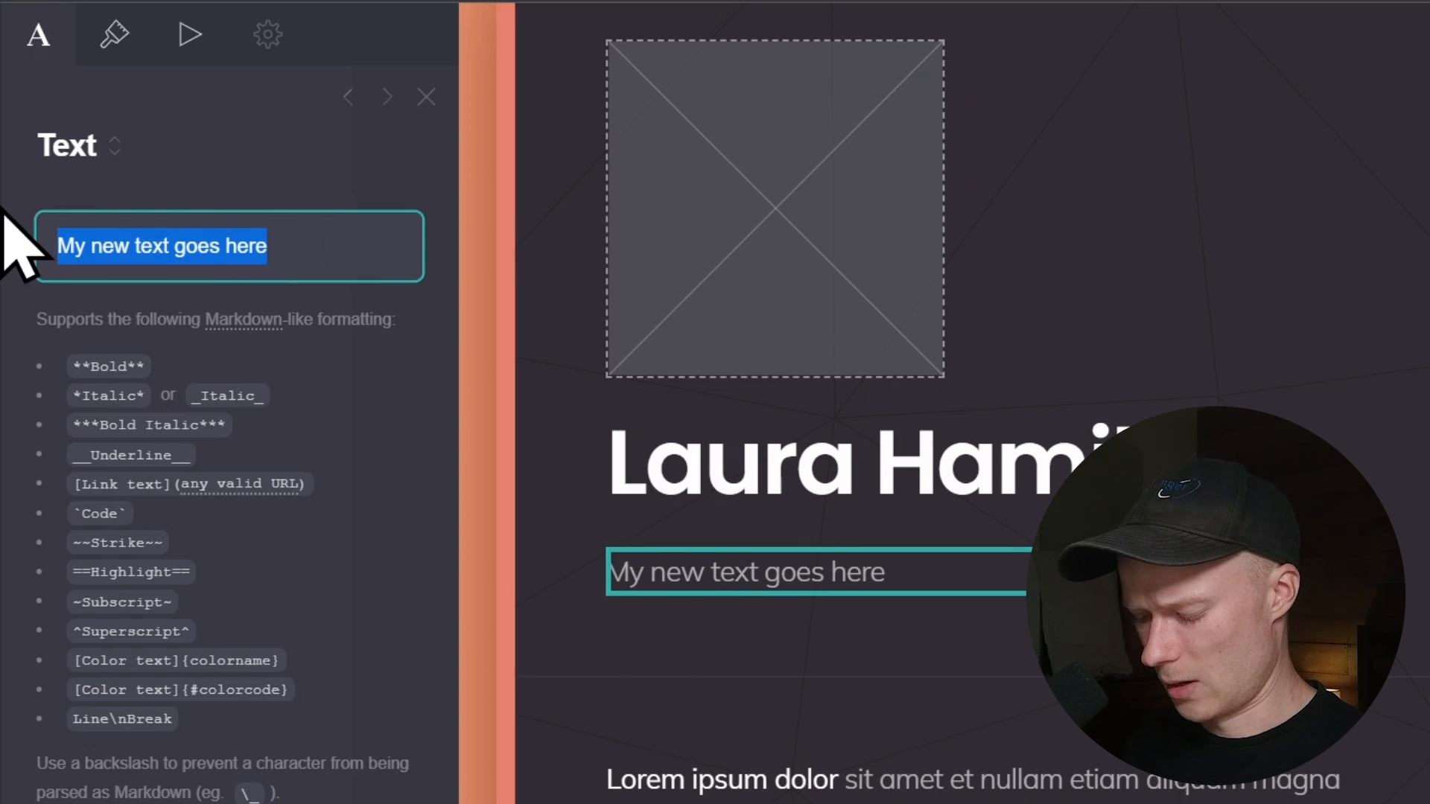
{"action": "type", "text": "Your professional web designer"}
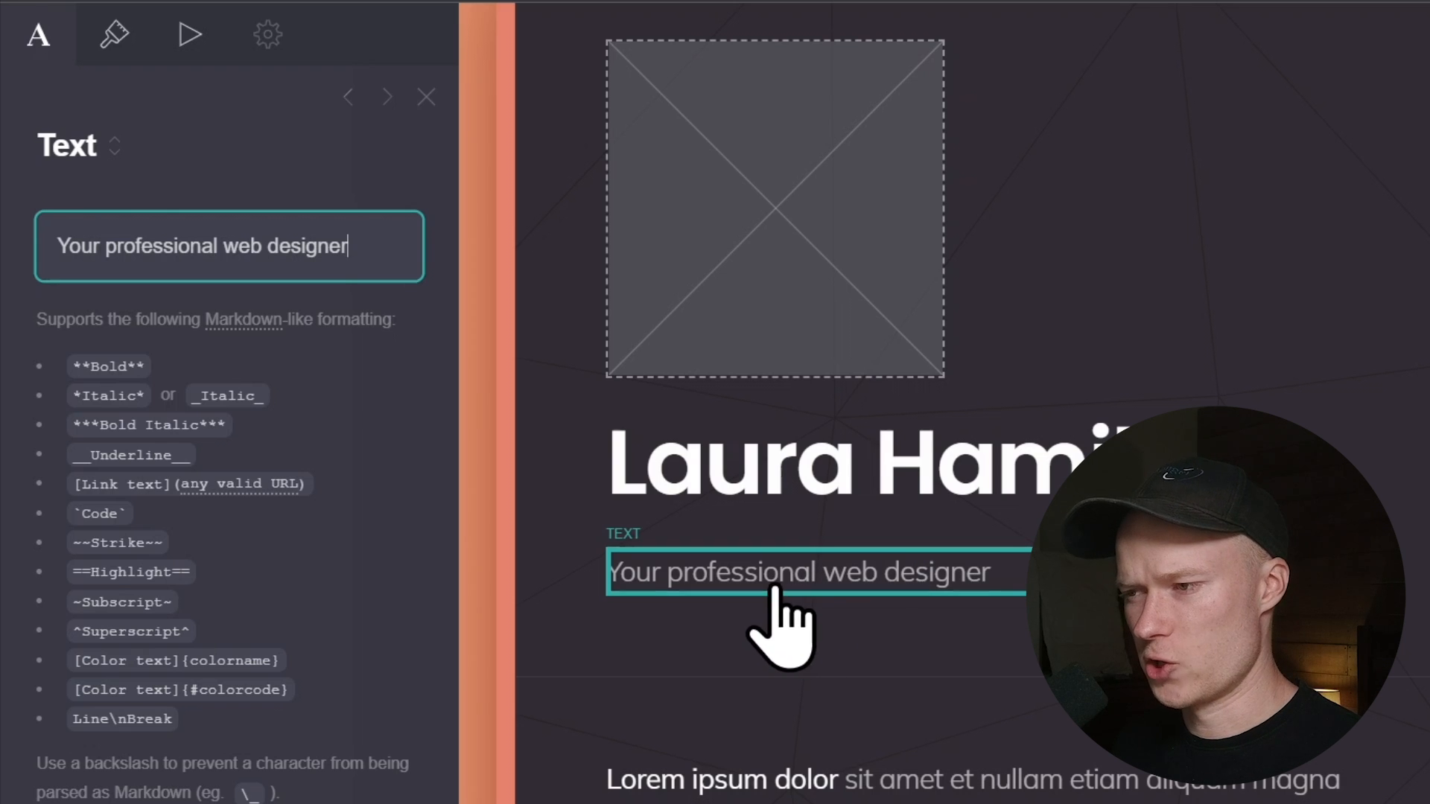
- Upload the woman portrait photo from the Downloads folder into the Image element above the heading
{"action": "scroll", "coordinate": [811, 618], "scroll_direction": "up", "scroll_amount": 2}
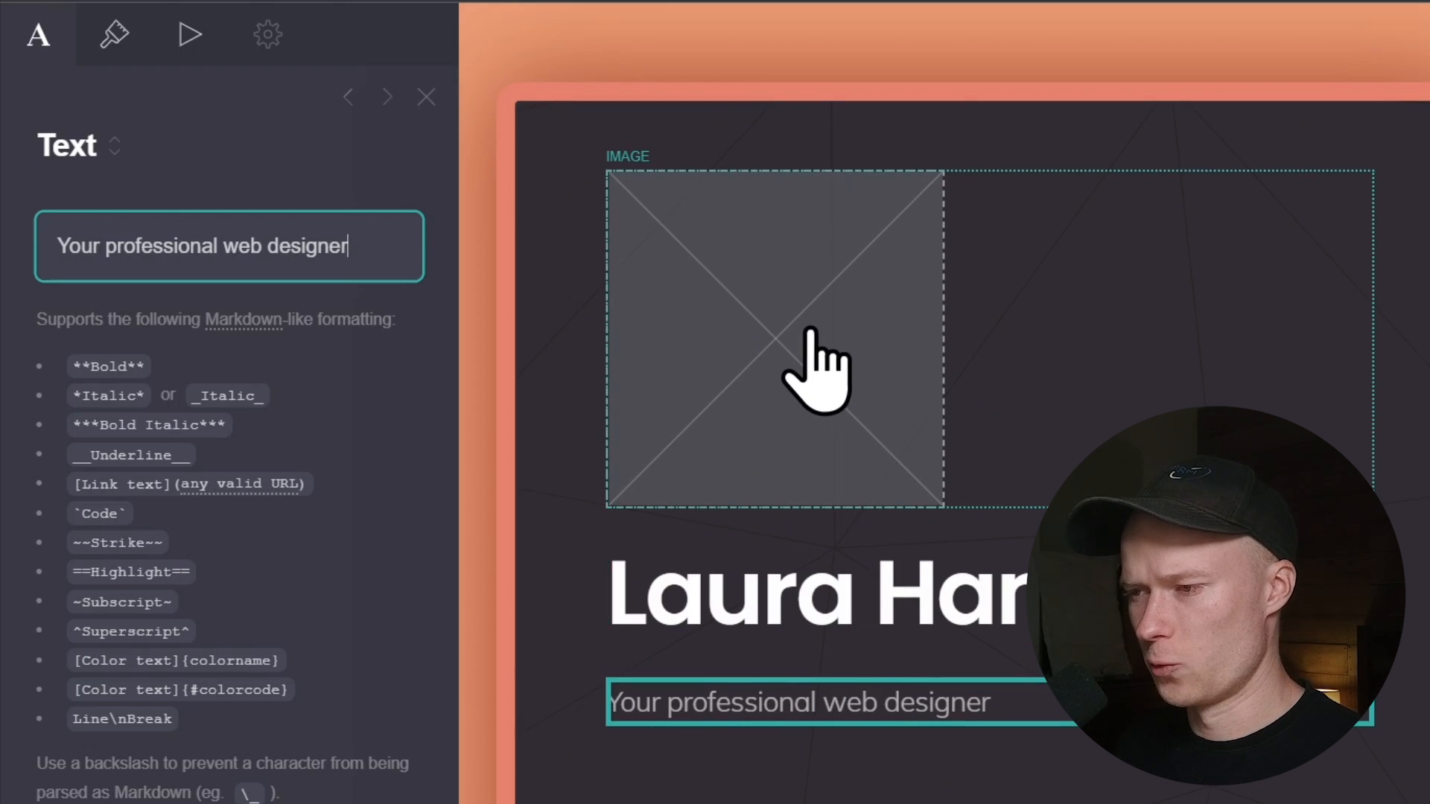
{"action": "left_click", "coordinate": [768, 317]}
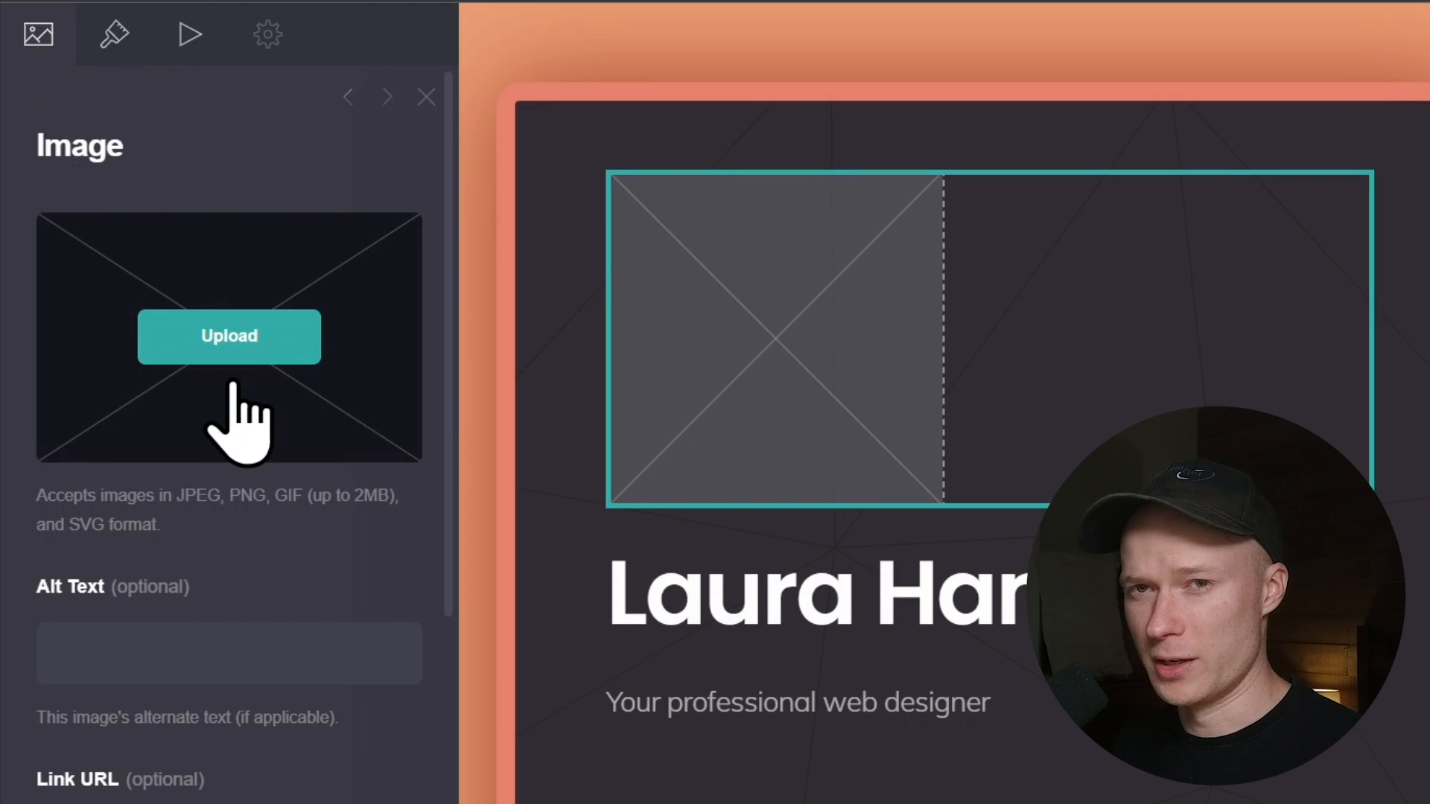
{"action": "left_click", "coordinate": [230, 332]}
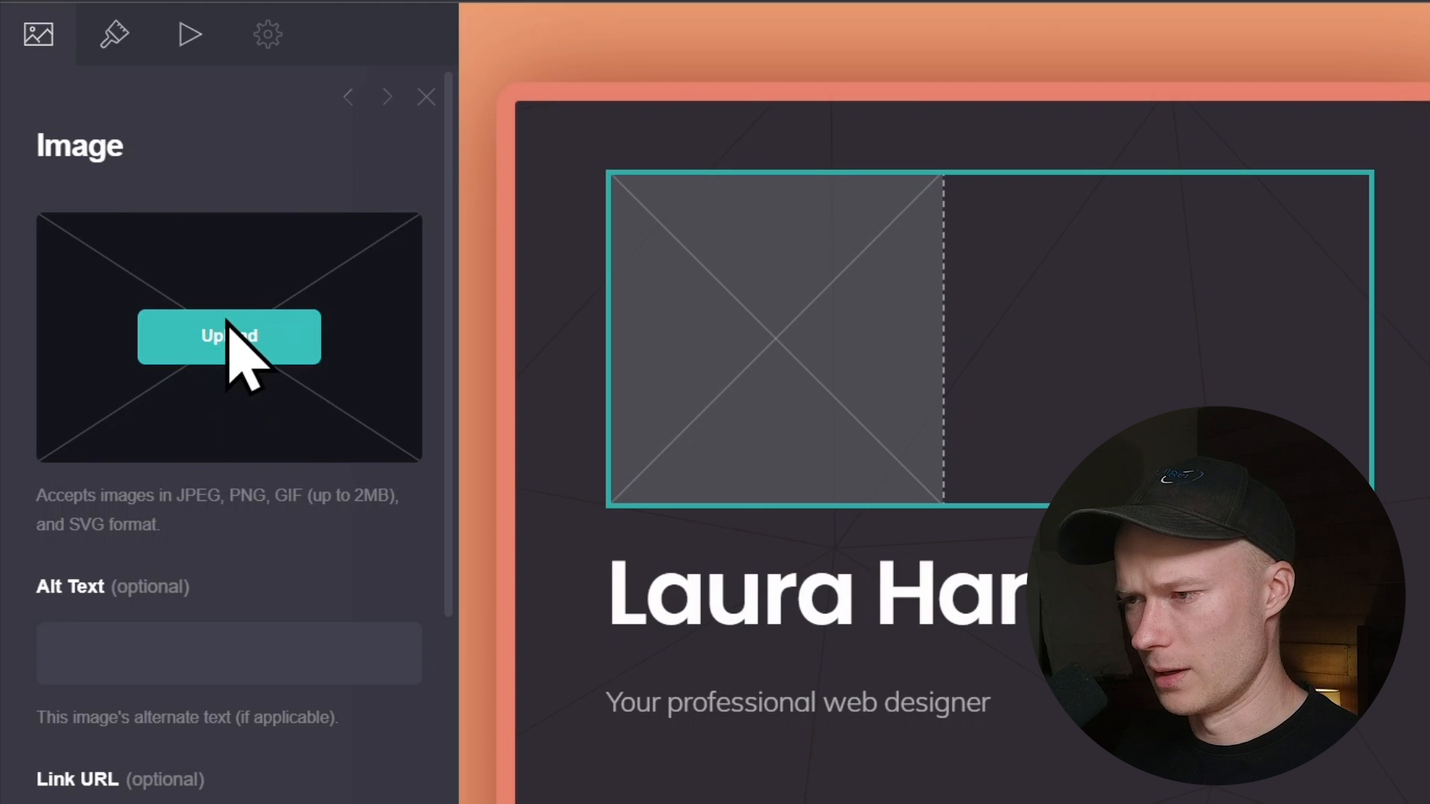
{"action": "scroll", "coordinate": [655, 276], "scroll_direction": "down", "scroll_amount": 1}
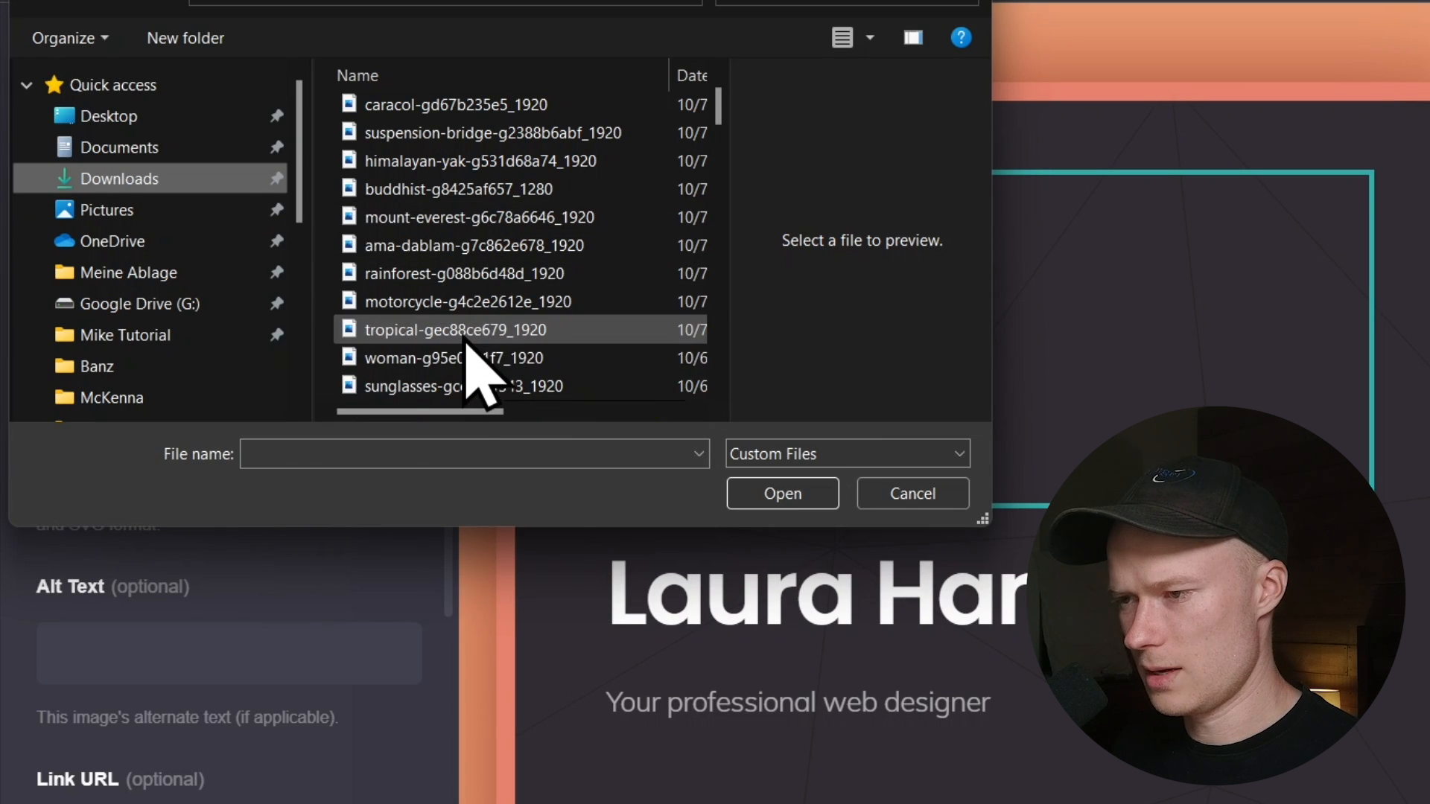
{"action": "left_click", "coordinate": [459, 359]}
{"action": "left_click", "coordinate": [822, 499]}
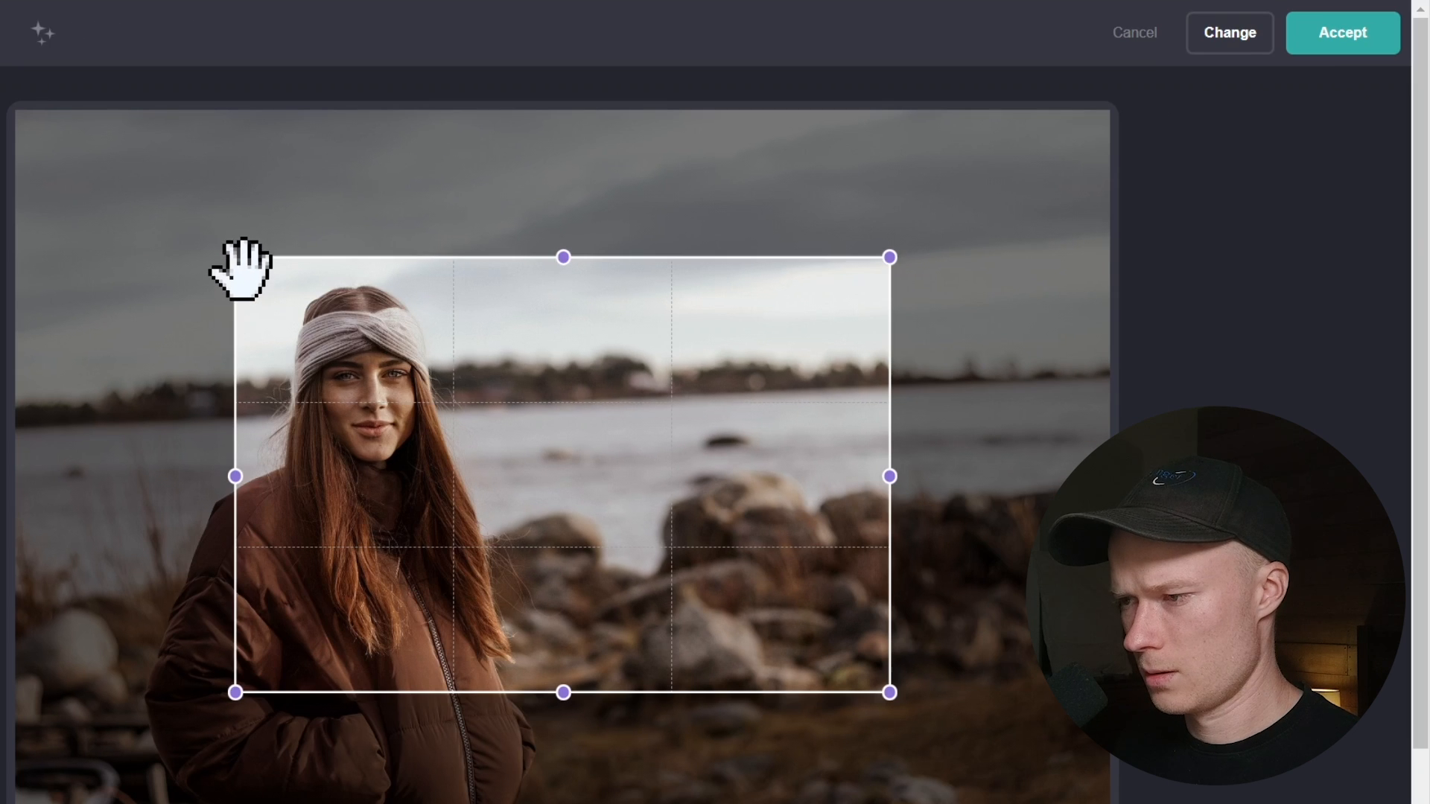
- Crop the uploaded photo to a roughly square area around the woman's head and shoulders and accept it
{"action": "left_click_drag", "start_coordinate": [318, 267], "coordinate": [601, 280]}
{"action": "left_click_drag", "start_coordinate": [505, 269], "coordinate": [529, 328]}
{"action": "left_click_drag", "start_coordinate": [744, 451], "coordinate": [428, 388]}
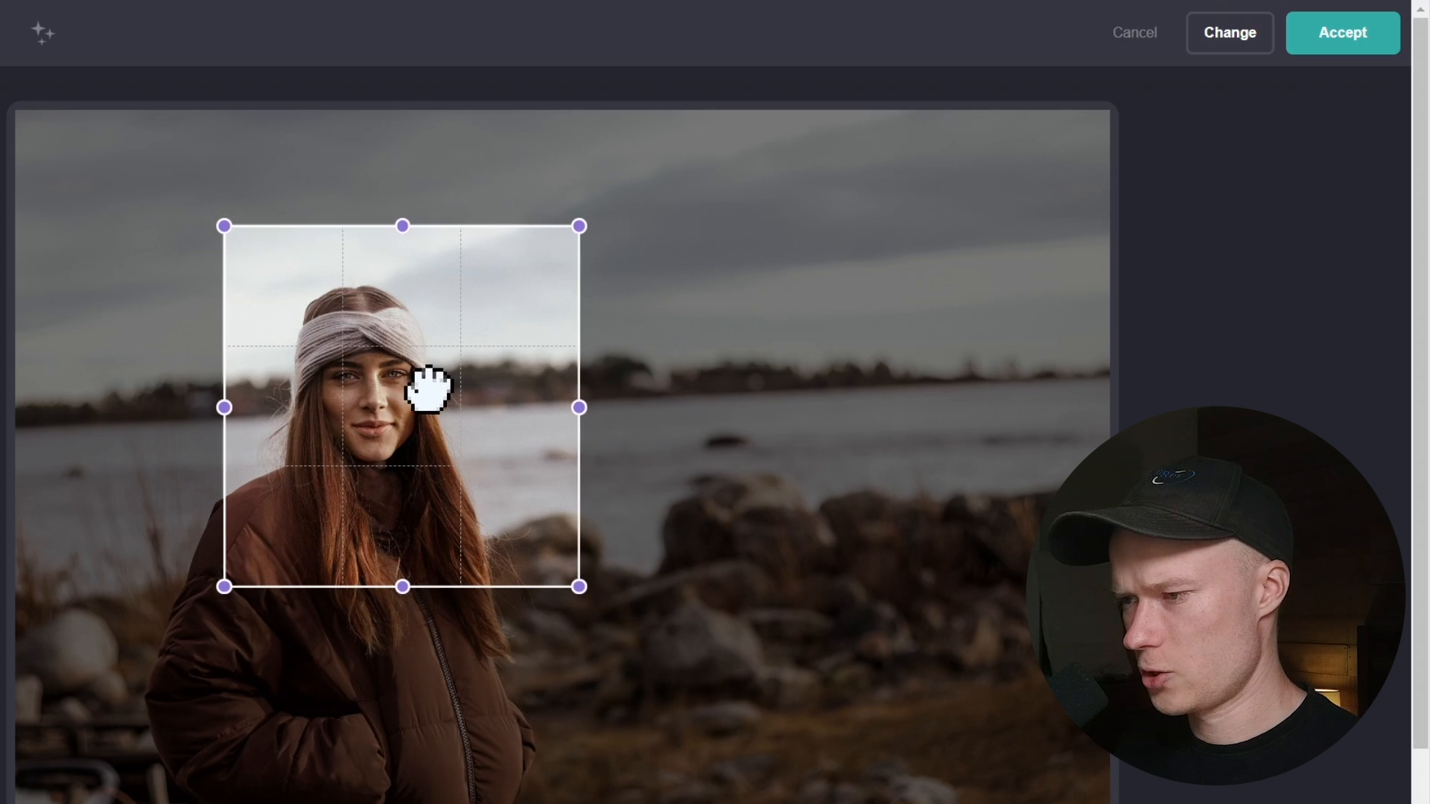
{"action": "left_click", "coordinate": [1344, 37]}
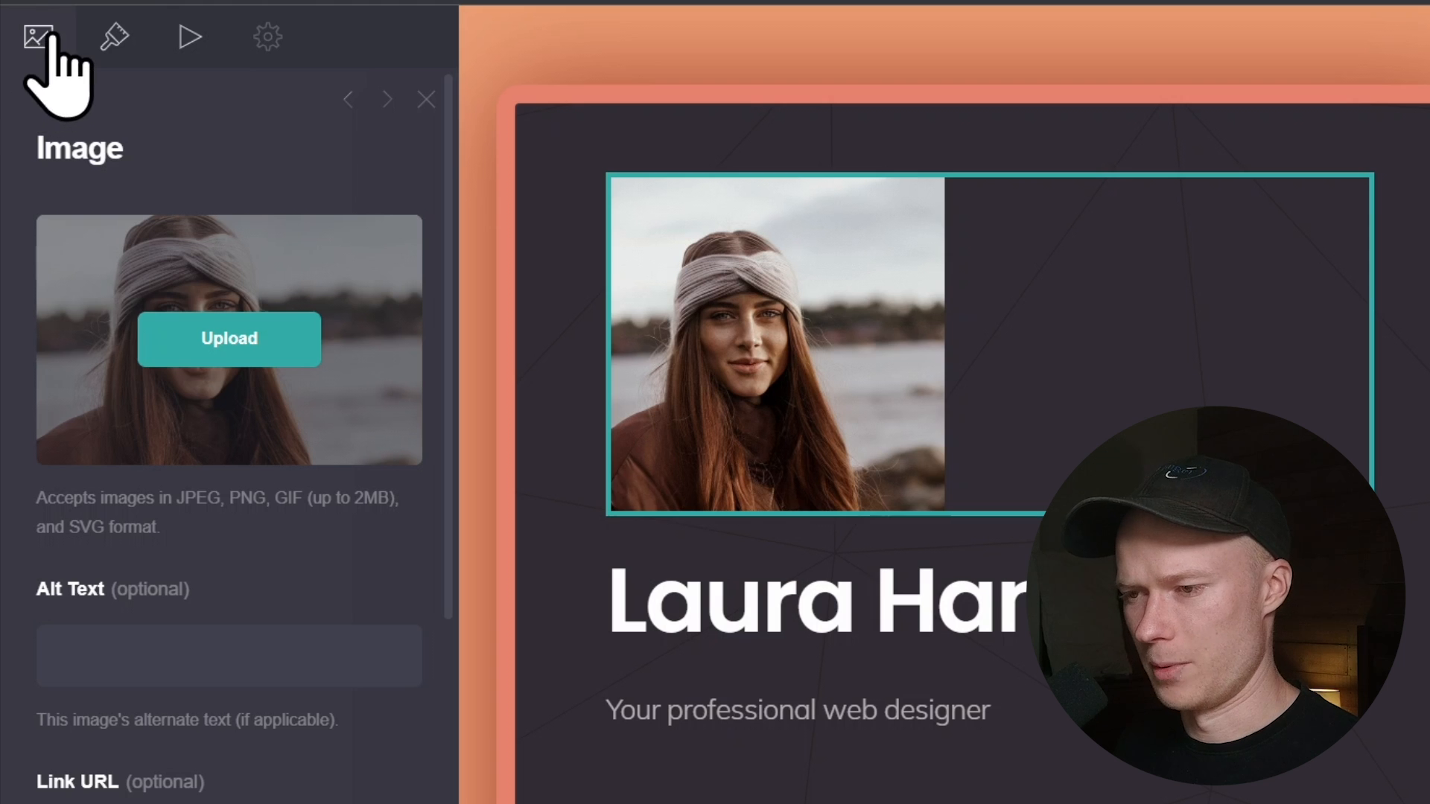
- Examine the portrait image's content settings and its width, height and shape options
{"action": "scroll", "coordinate": [253, 522], "scroll_direction": "down", "scroll_amount": 5}
{"action": "scroll", "coordinate": [223, 422], "scroll_direction": "up", "scroll_amount": 5}
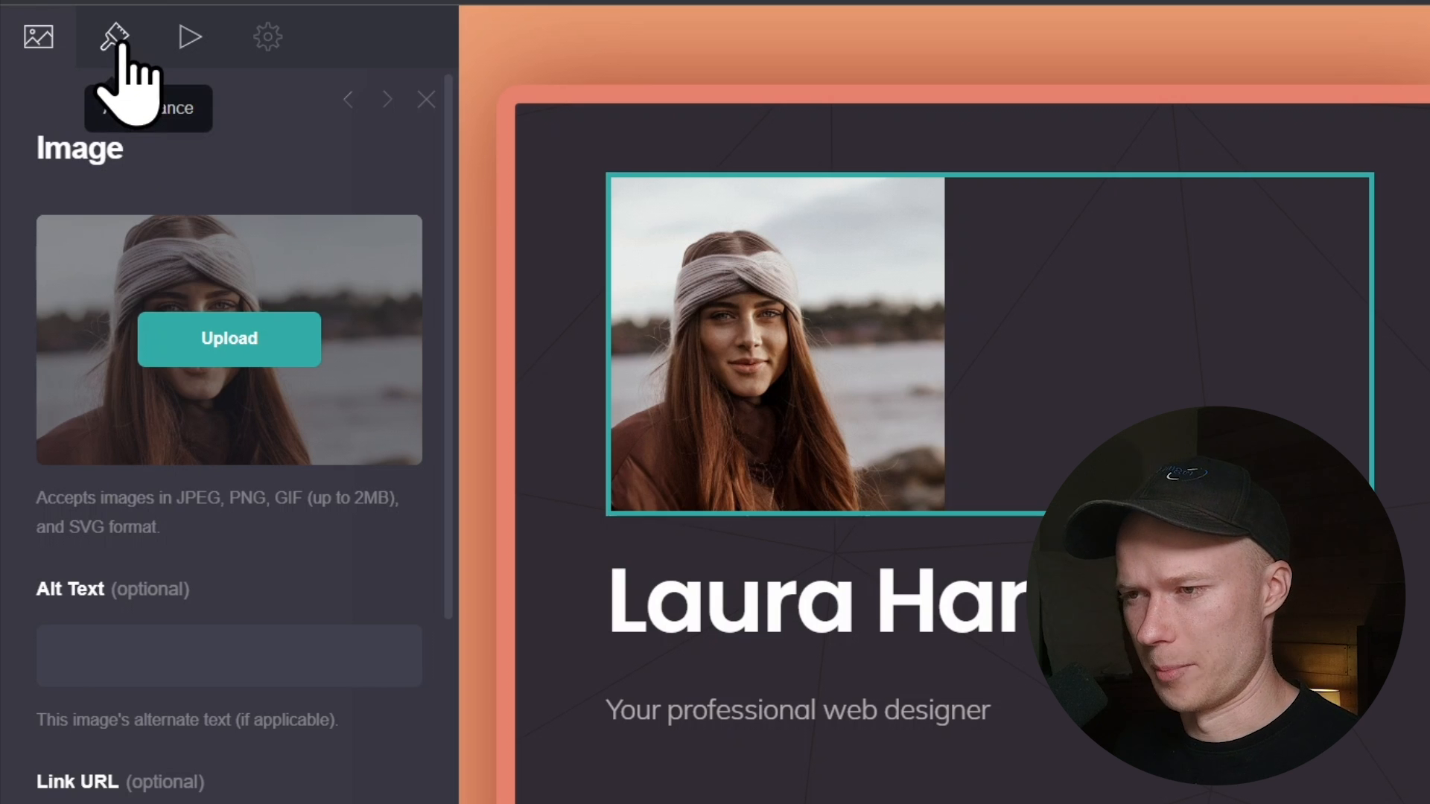
{"action": "left_click", "coordinate": [118, 43]}
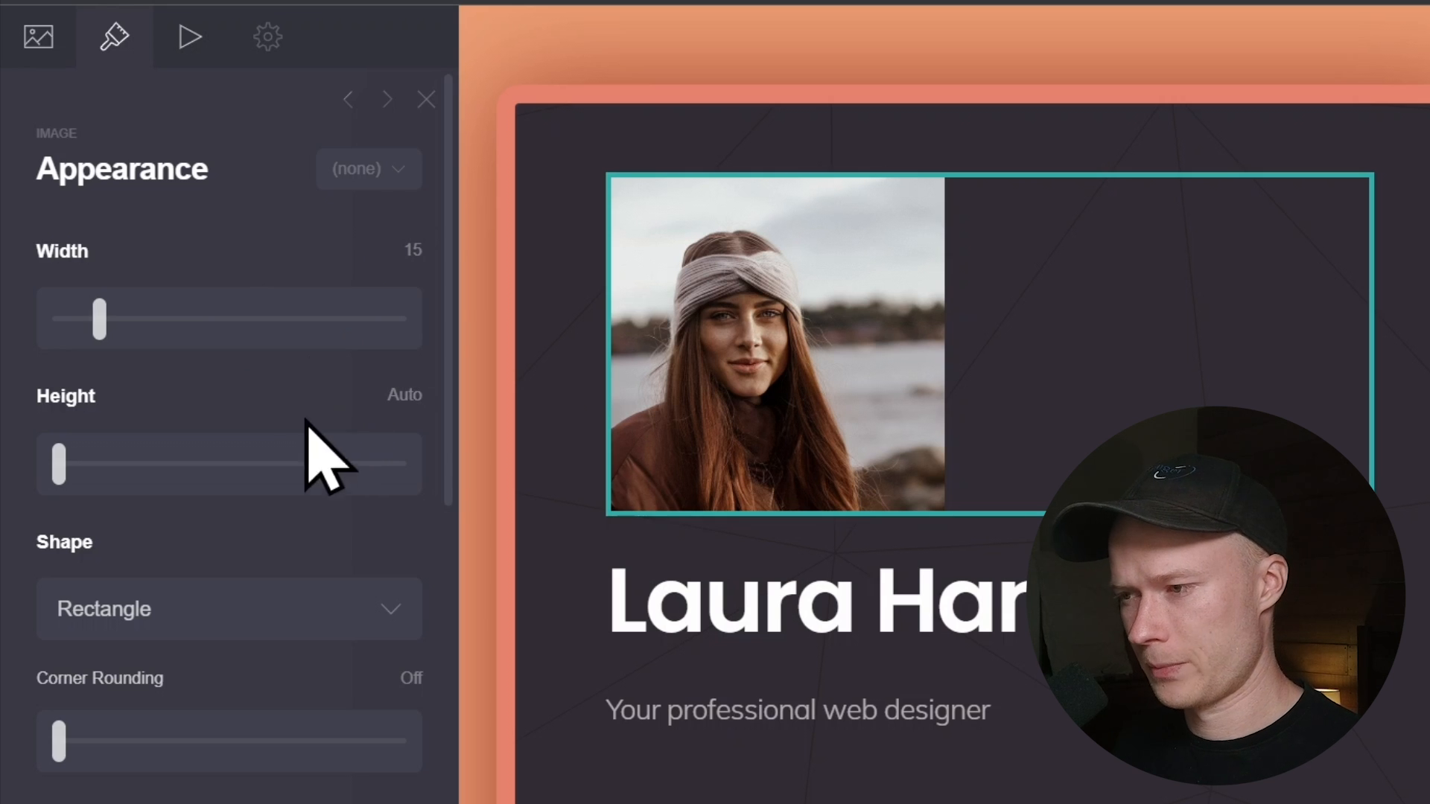
- Try out the size and weight settings on the "Your professional web designer" tagline and review its spacing options
{"action": "left_click", "coordinate": [734, 716]}
{"action": "left_click", "coordinate": [114, 41]}
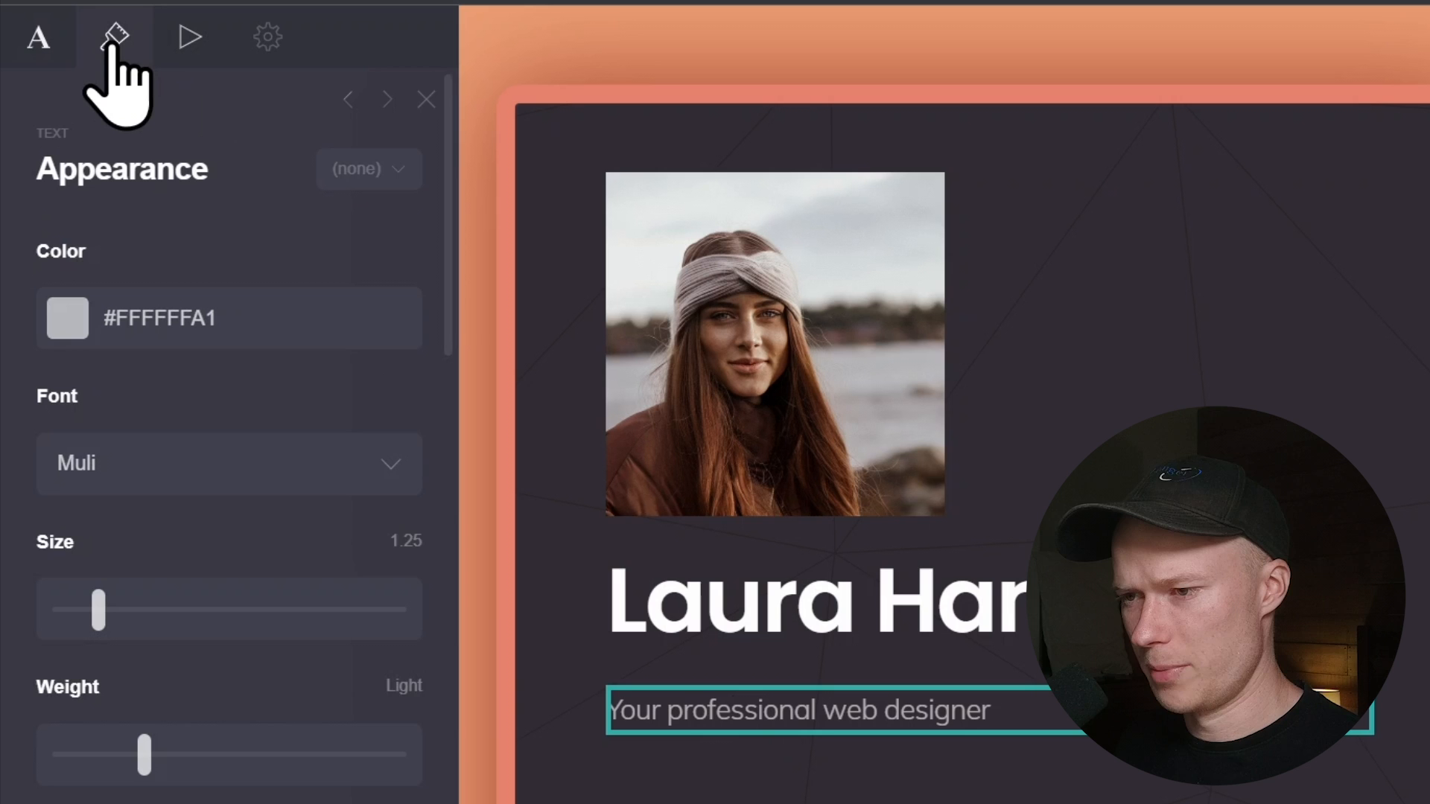
{"action": "scroll", "coordinate": [216, 301], "scroll_direction": "down", "scroll_amount": 2}
{"action": "scroll", "coordinate": [211, 312], "scroll_direction": "up", "scroll_amount": 1}
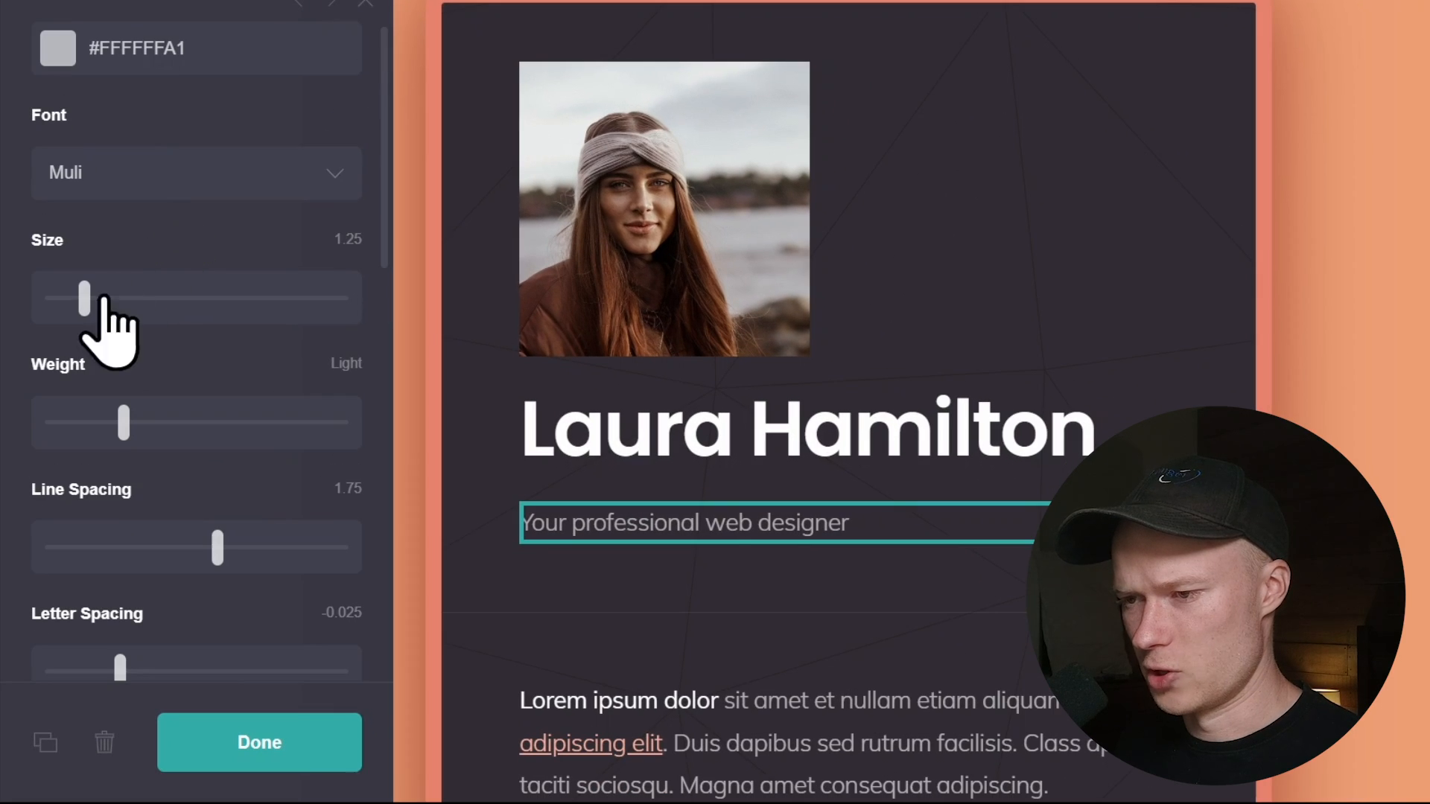
{"action": "mouse_move", "coordinate": [105, 299]}
{"action": "left_mouse_down"}
{"action": "mouse_move", "coordinate": [99, 310]}
{"action": "mouse_move", "coordinate": [309, 312]}
{"action": "mouse_move", "coordinate": [86, 301]}
{"action": "left_mouse_up"}
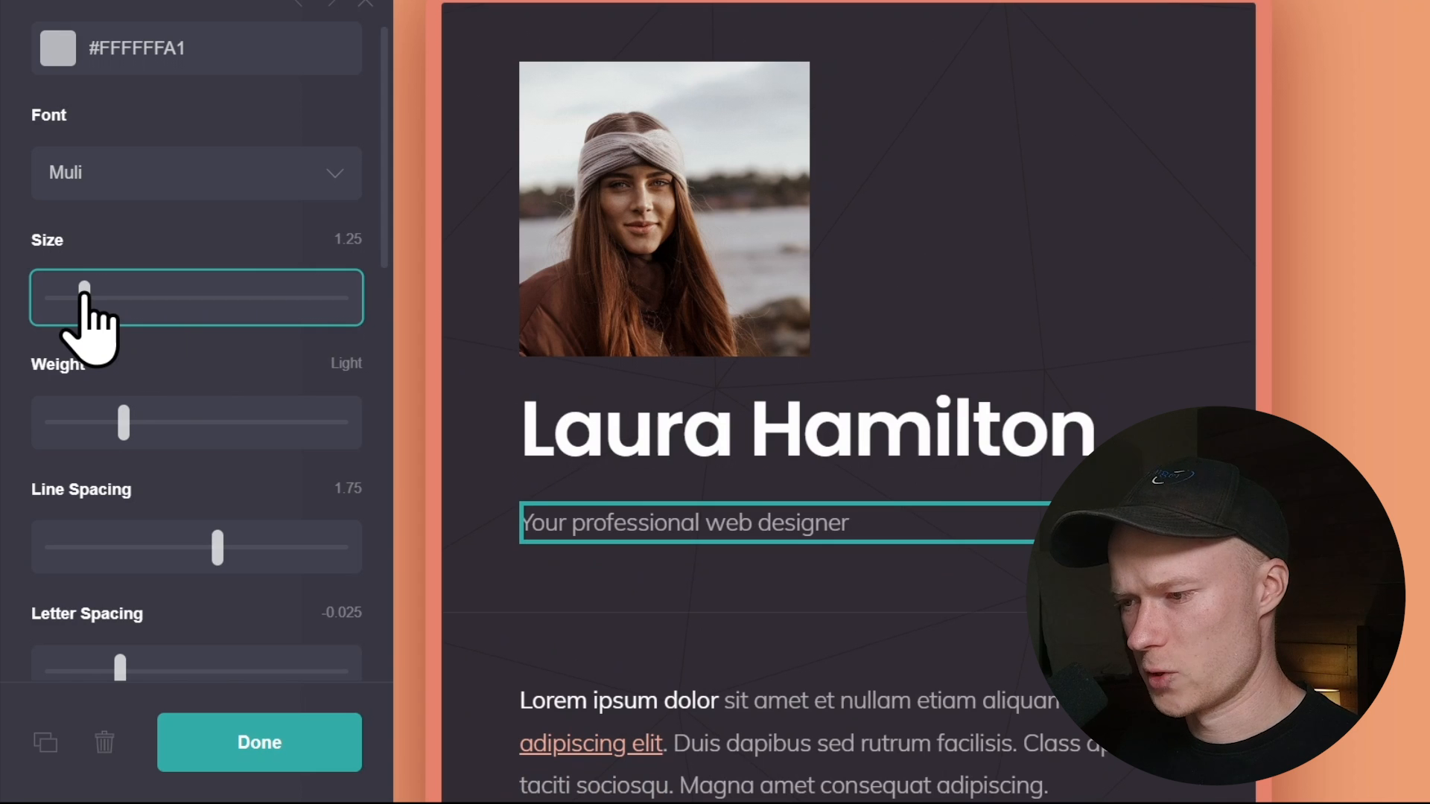
{"action": "scroll", "coordinate": [180, 356], "scroll_direction": "down", "scroll_amount": 2}
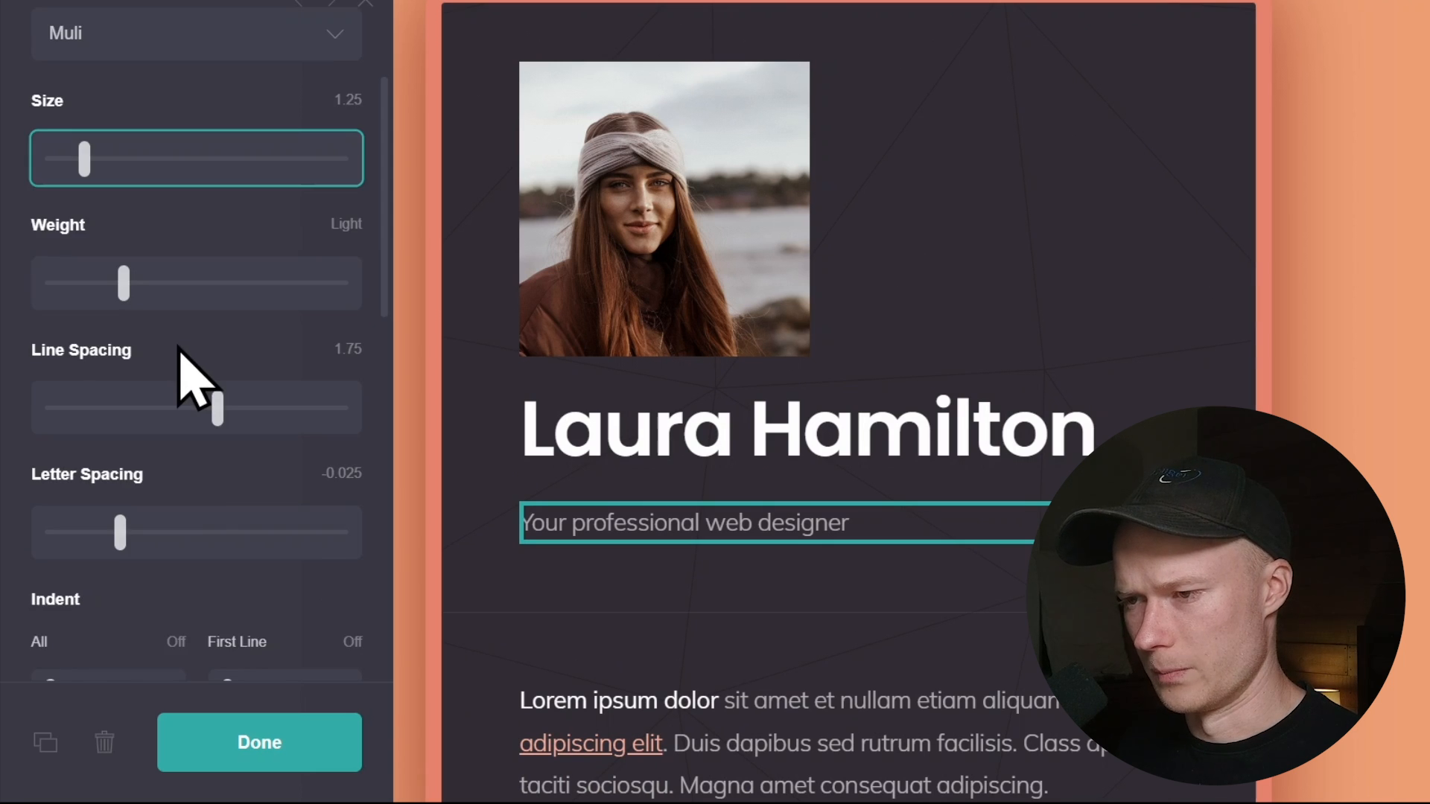
{"action": "scroll", "coordinate": [181, 360], "scroll_direction": "up", "scroll_amount": 2}
{"action": "mouse_move", "coordinate": [123, 421]}
{"action": "left_mouse_down"}
{"action": "mouse_move", "coordinate": [346, 414]}
{"action": "mouse_move", "coordinate": [55, 440]}
{"action": "mouse_move", "coordinate": [124, 417]}
{"action": "left_mouse_up"}
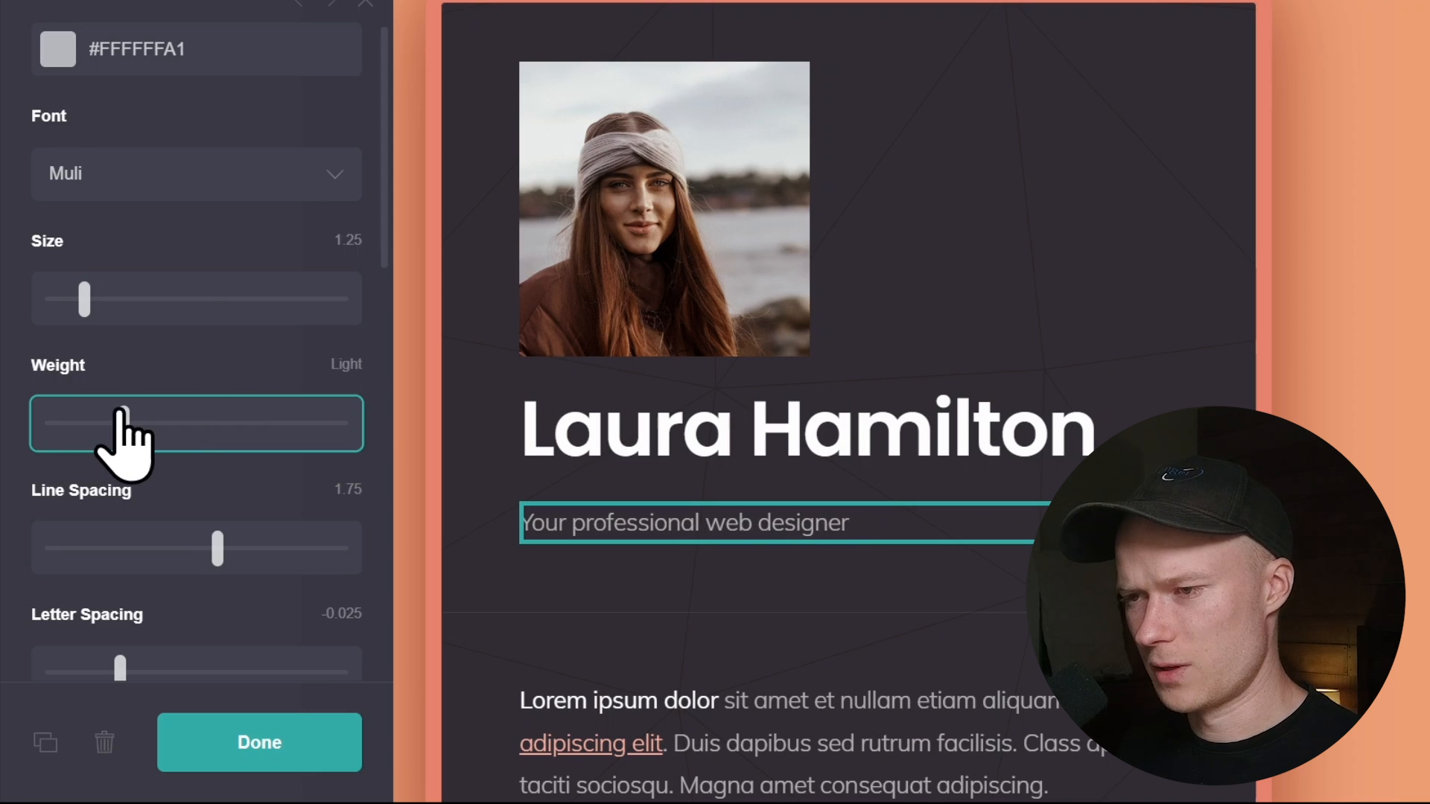
- Set the tagline's text color to the fully opaque light purple #AD99FF
{"action": "scroll", "coordinate": [238, 436], "scroll_direction": "up", "scroll_amount": 2}
{"action": "left_click", "coordinate": [62, 188]}
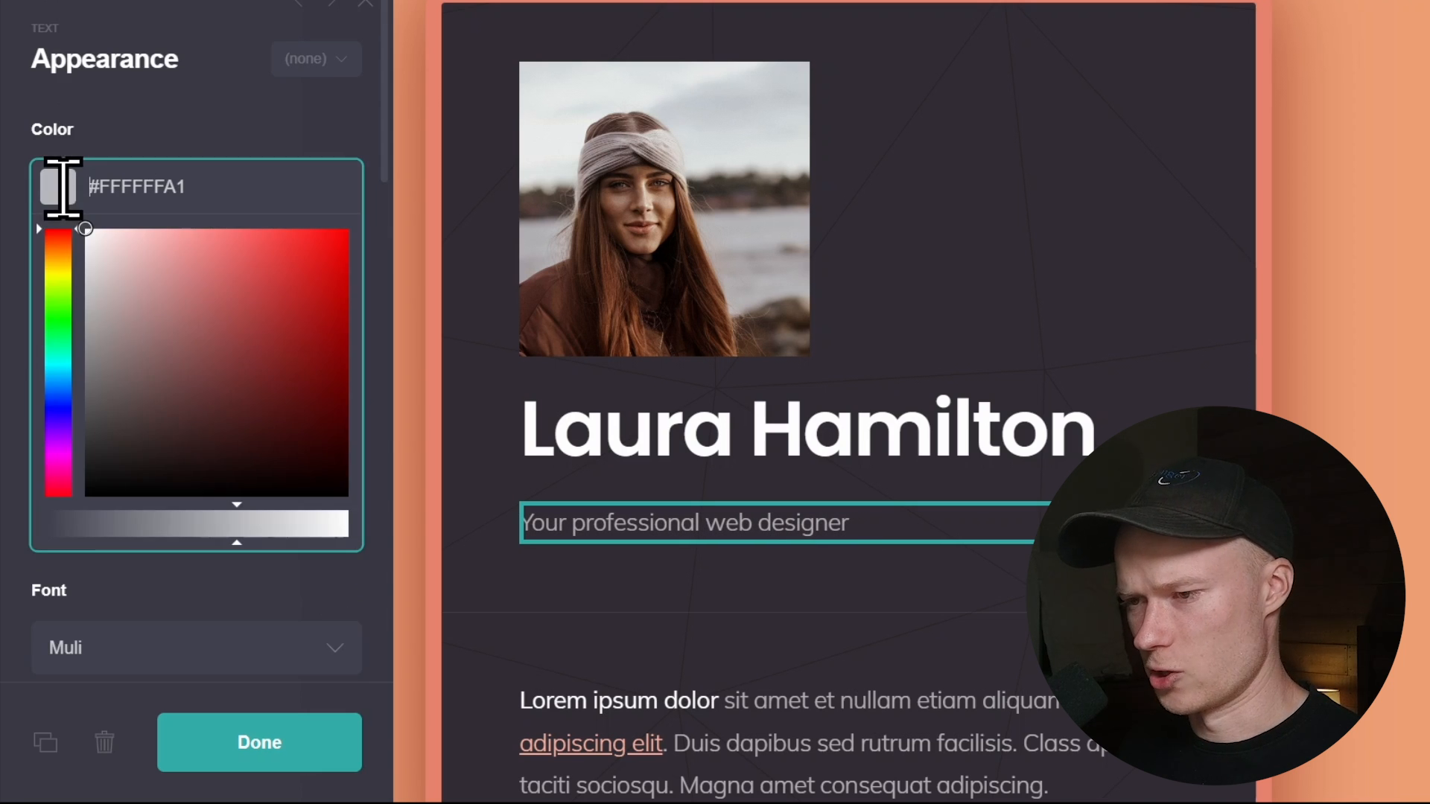
{"action": "mouse_move", "coordinate": [83, 304]}
{"action": "left_mouse_down"}
{"action": "mouse_move", "coordinate": [58, 310]}
{"action": "mouse_move", "coordinate": [71, 416]}
{"action": "left_mouse_up"}
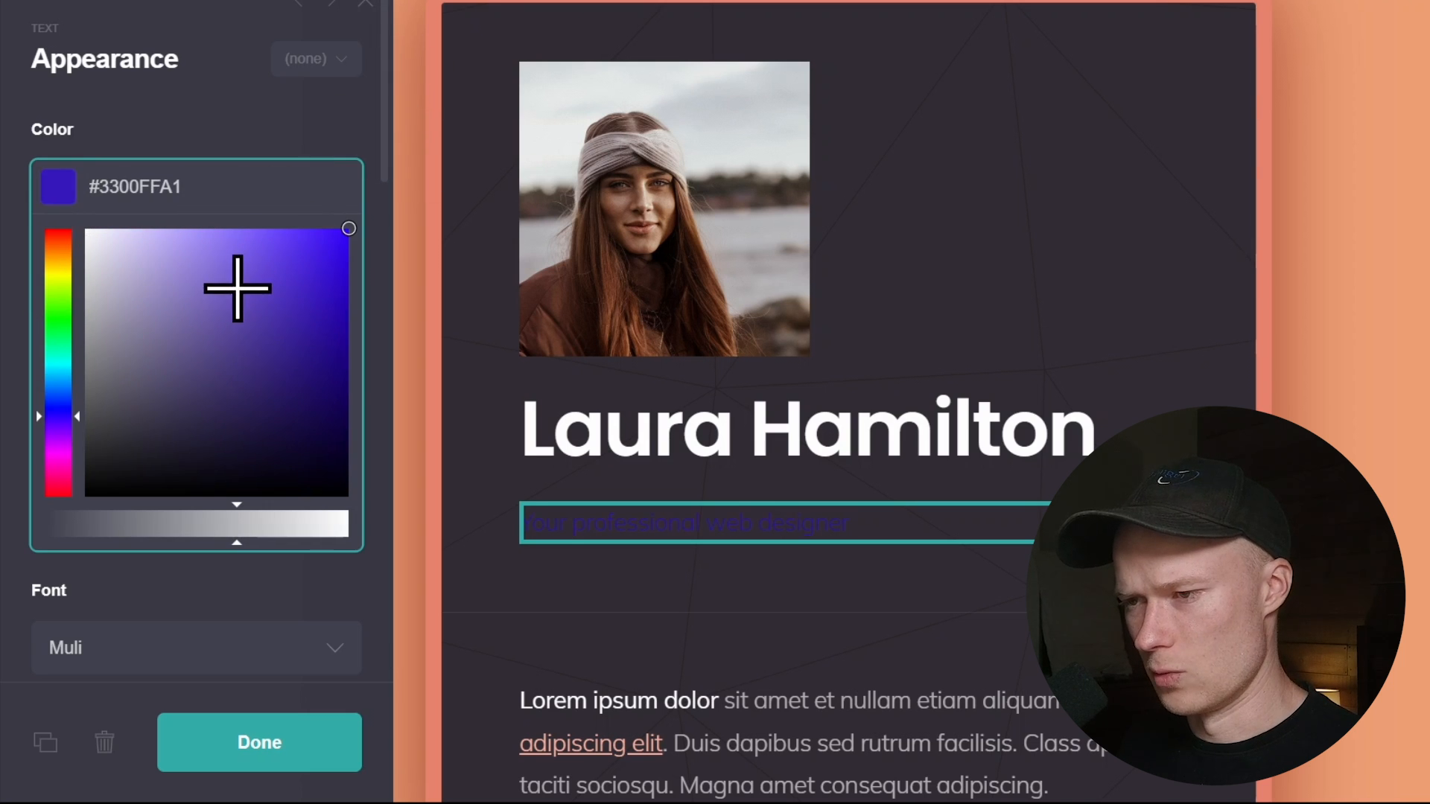
{"action": "left_click_drag", "start_coordinate": [236, 288], "coordinate": [190, 166]}
{"action": "left_click_drag", "start_coordinate": [237, 523], "coordinate": [360, 575]}
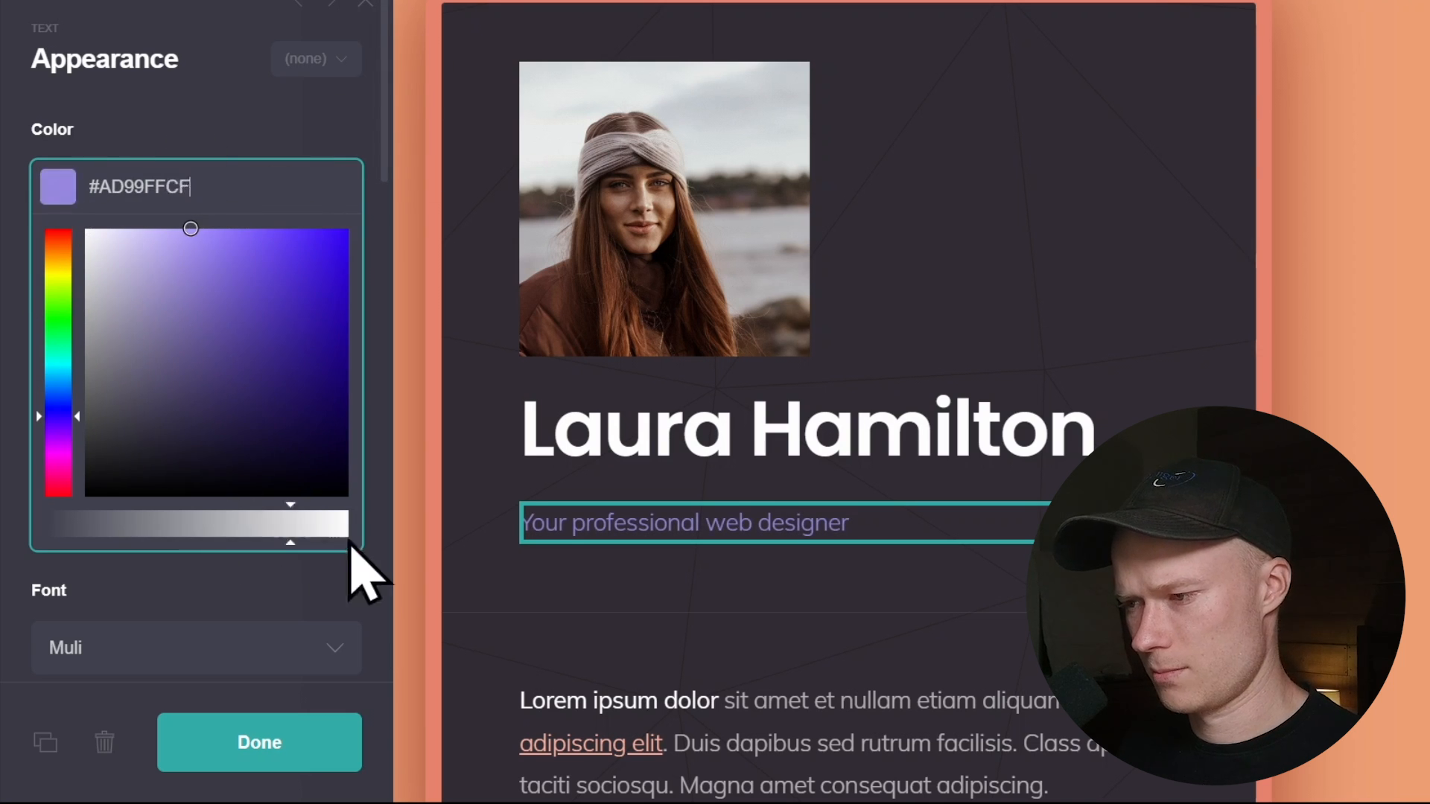
{"action": "left_click", "coordinate": [186, 96]}
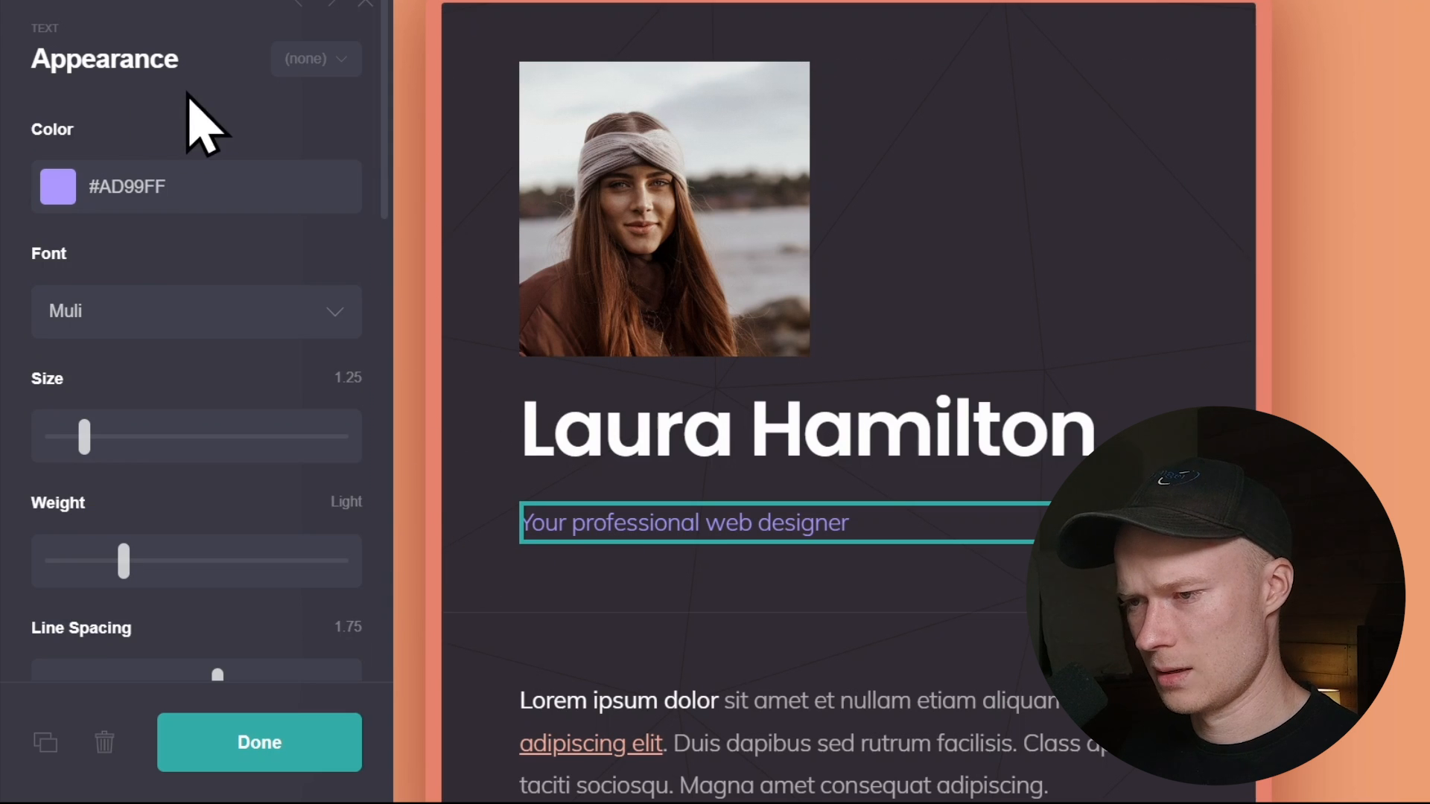
- Change the "Your professional web designer" tagline's font to Luckiest Guy
{"action": "left_click", "coordinate": [202, 306]}
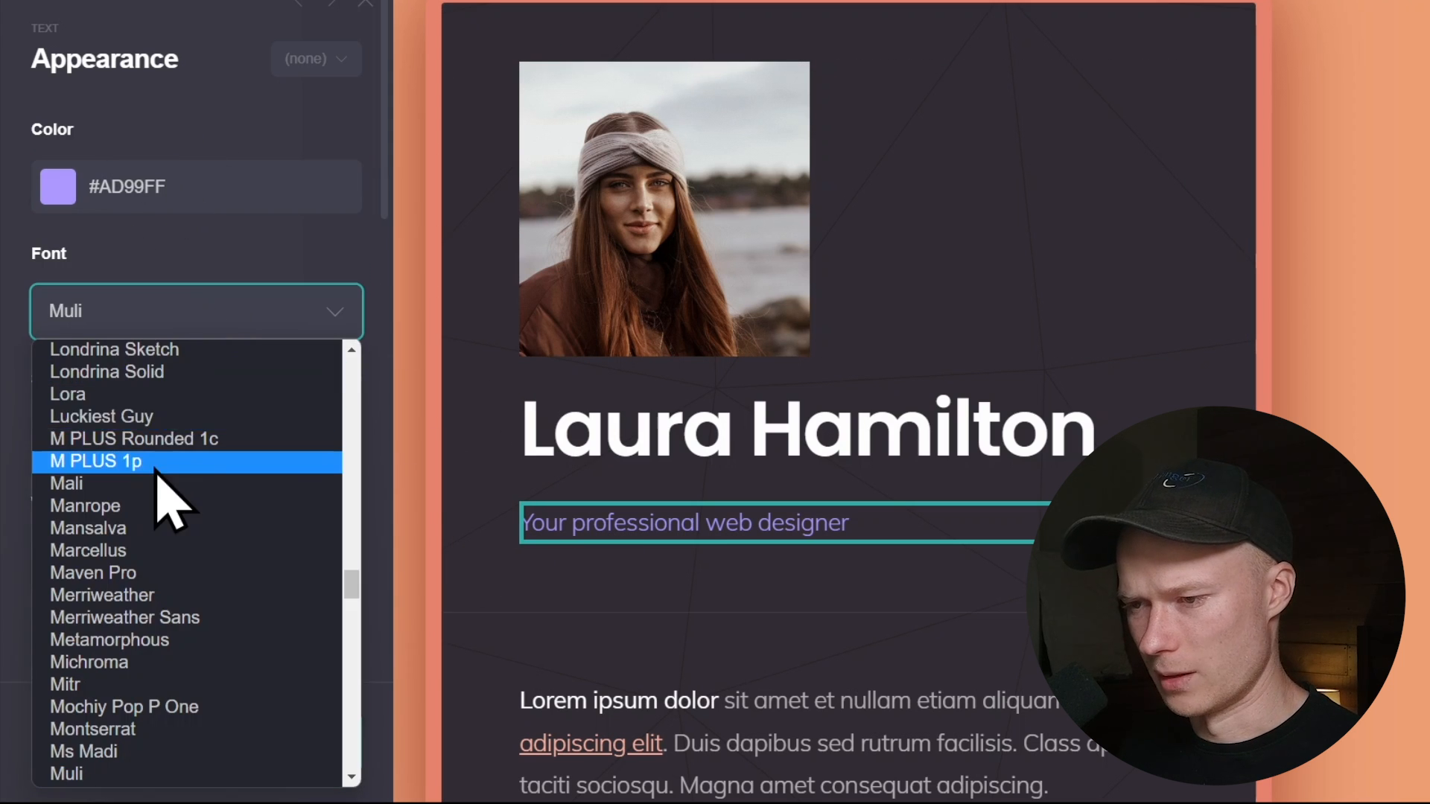
{"action": "left_click", "coordinate": [157, 417]}
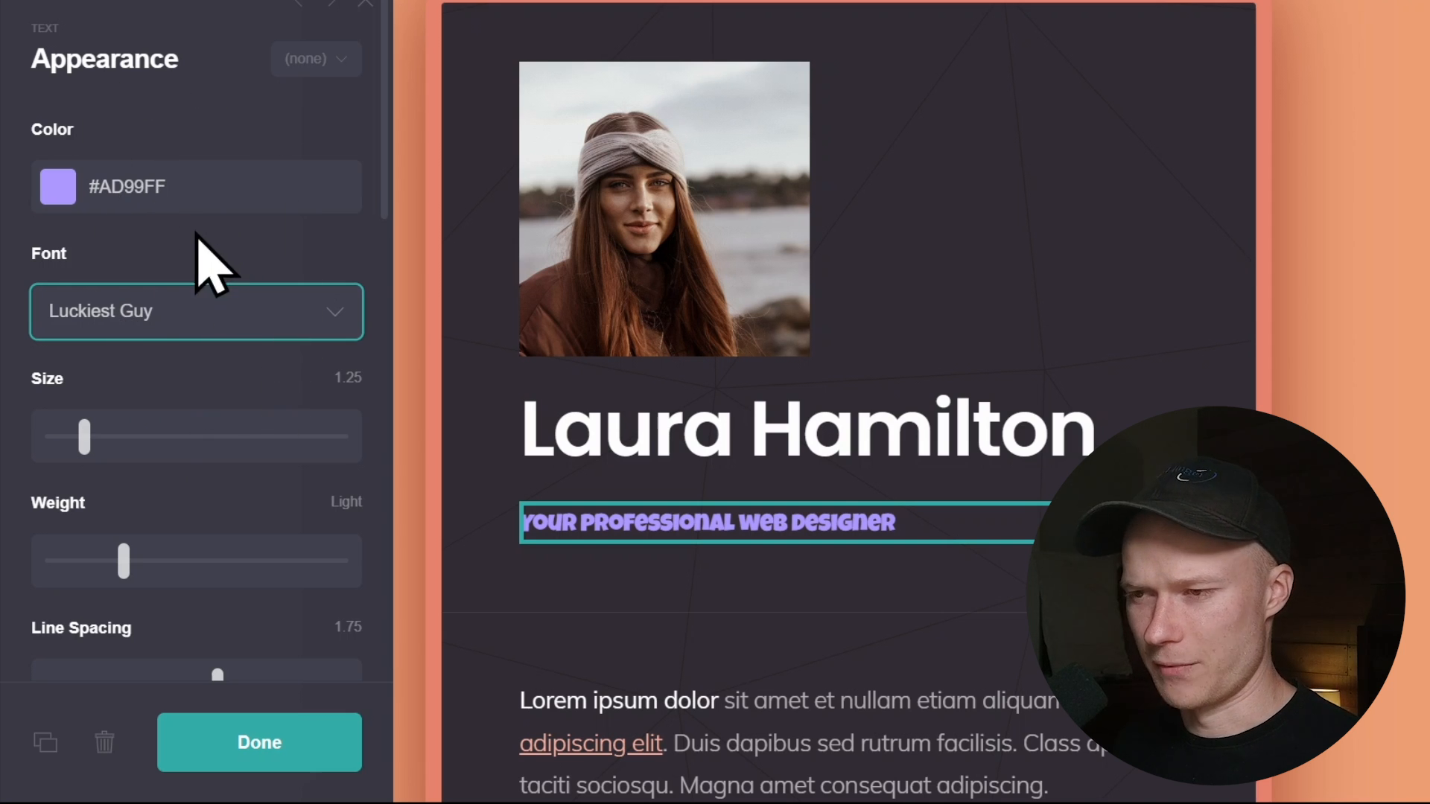
{"action": "scroll", "coordinate": [168, 282], "scroll_direction": "down", "scroll_amount": 2}
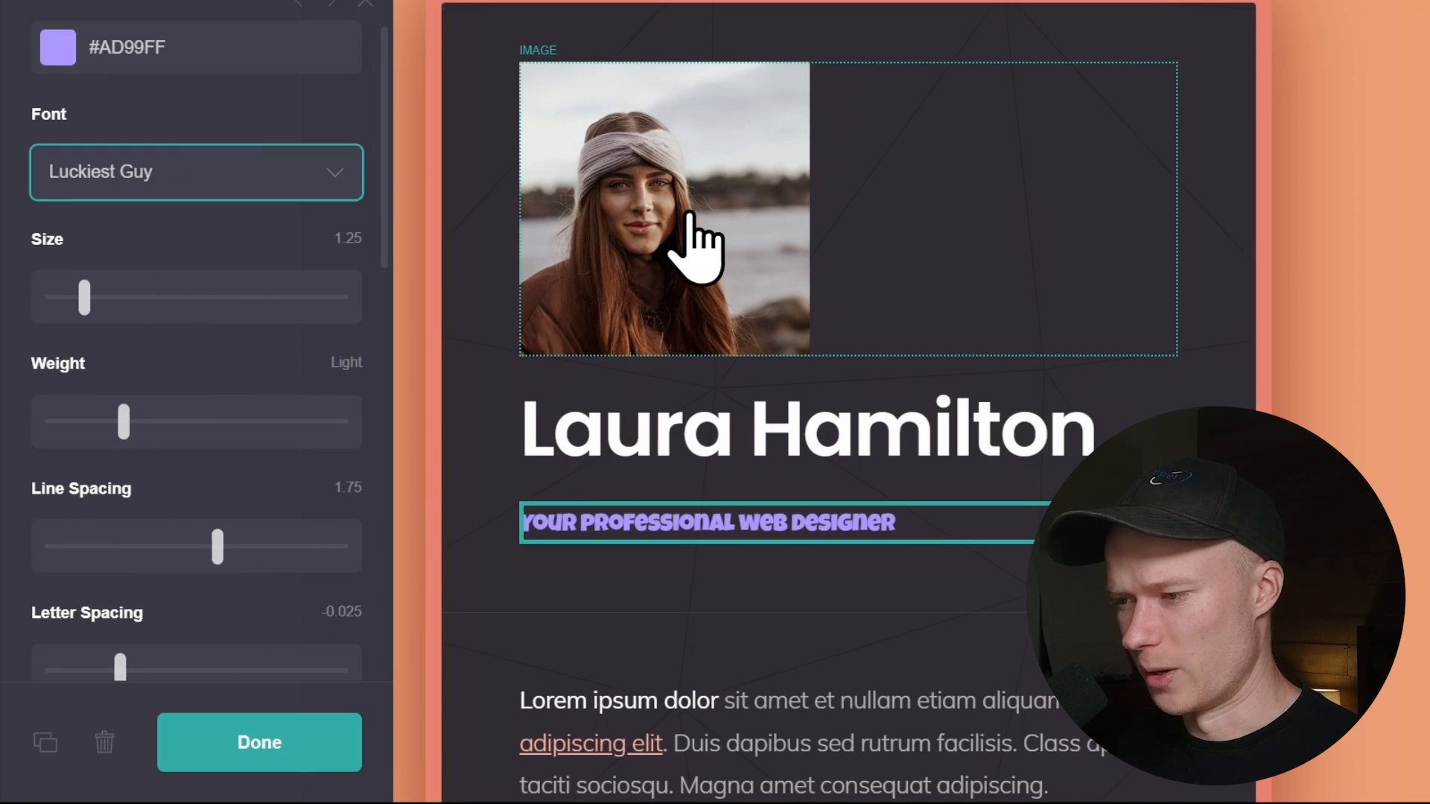
- Examine the portrait image's content, appearance, animation and element settings, including its ID, classes and attributes
{"action": "left_click", "coordinate": [693, 237]}
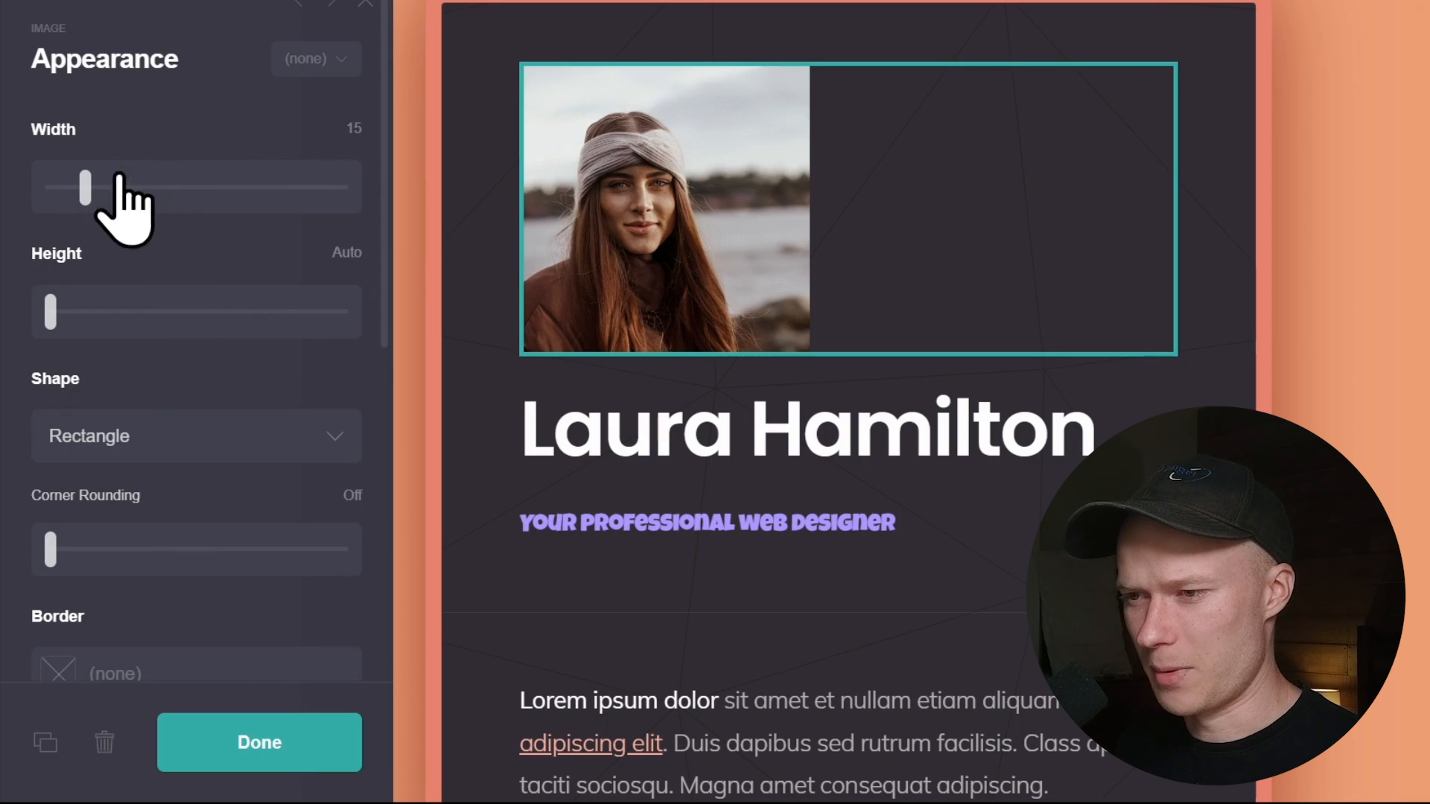
{"action": "scroll", "coordinate": [179, 335], "scroll_direction": "down", "scroll_amount": 2}
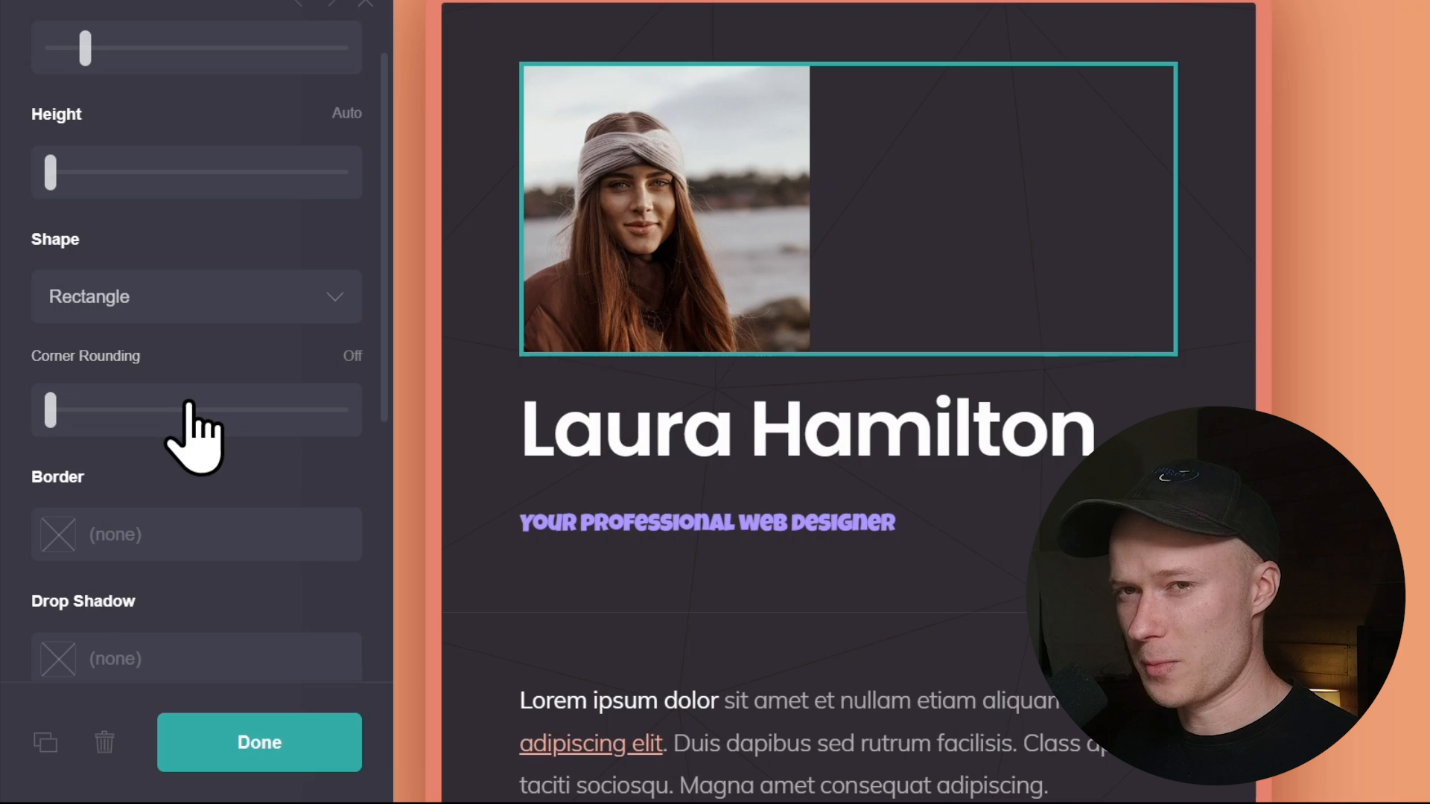
{"action": "scroll", "coordinate": [195, 439], "scroll_direction": "up", "scroll_amount": 2}
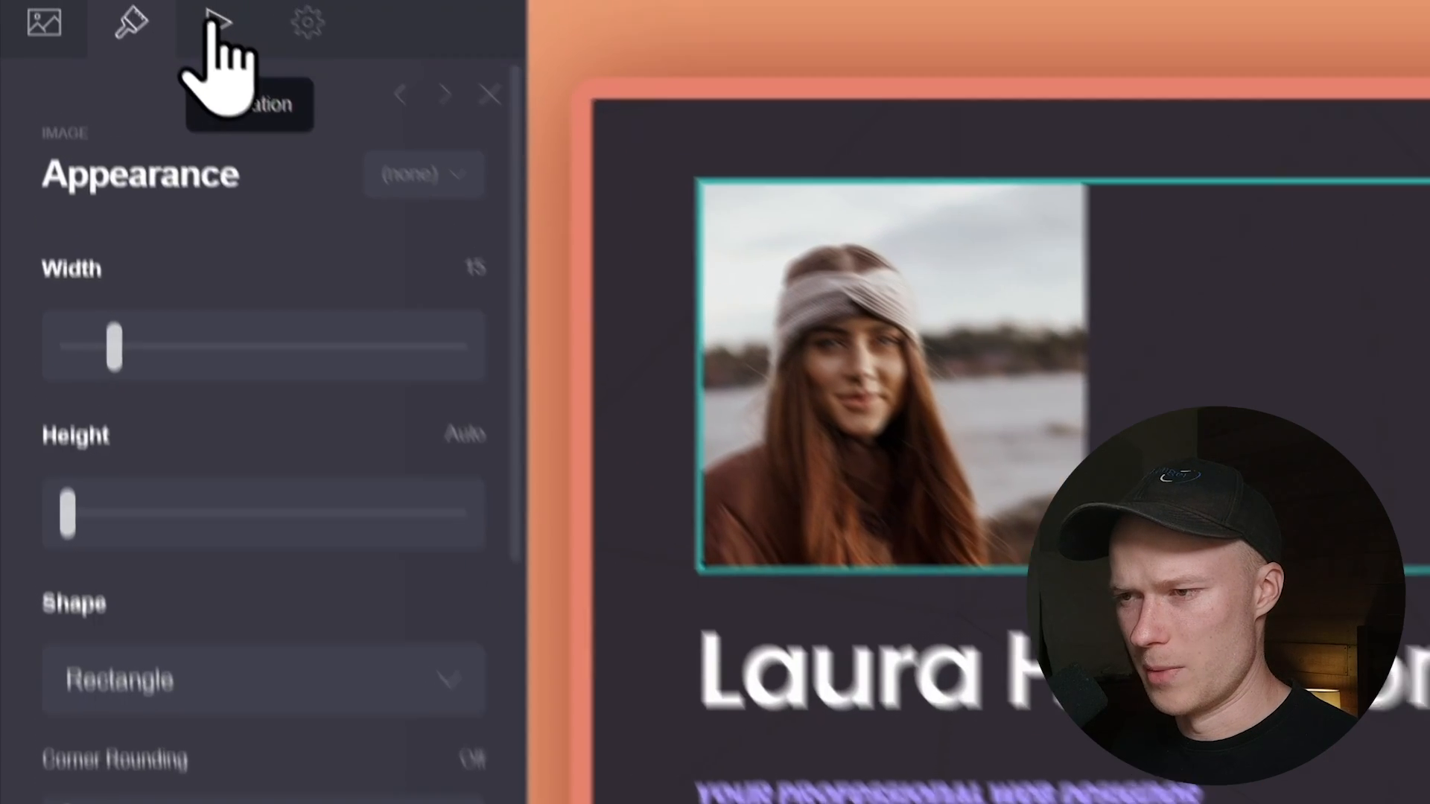
{"action": "left_click", "coordinate": [171, 2]}
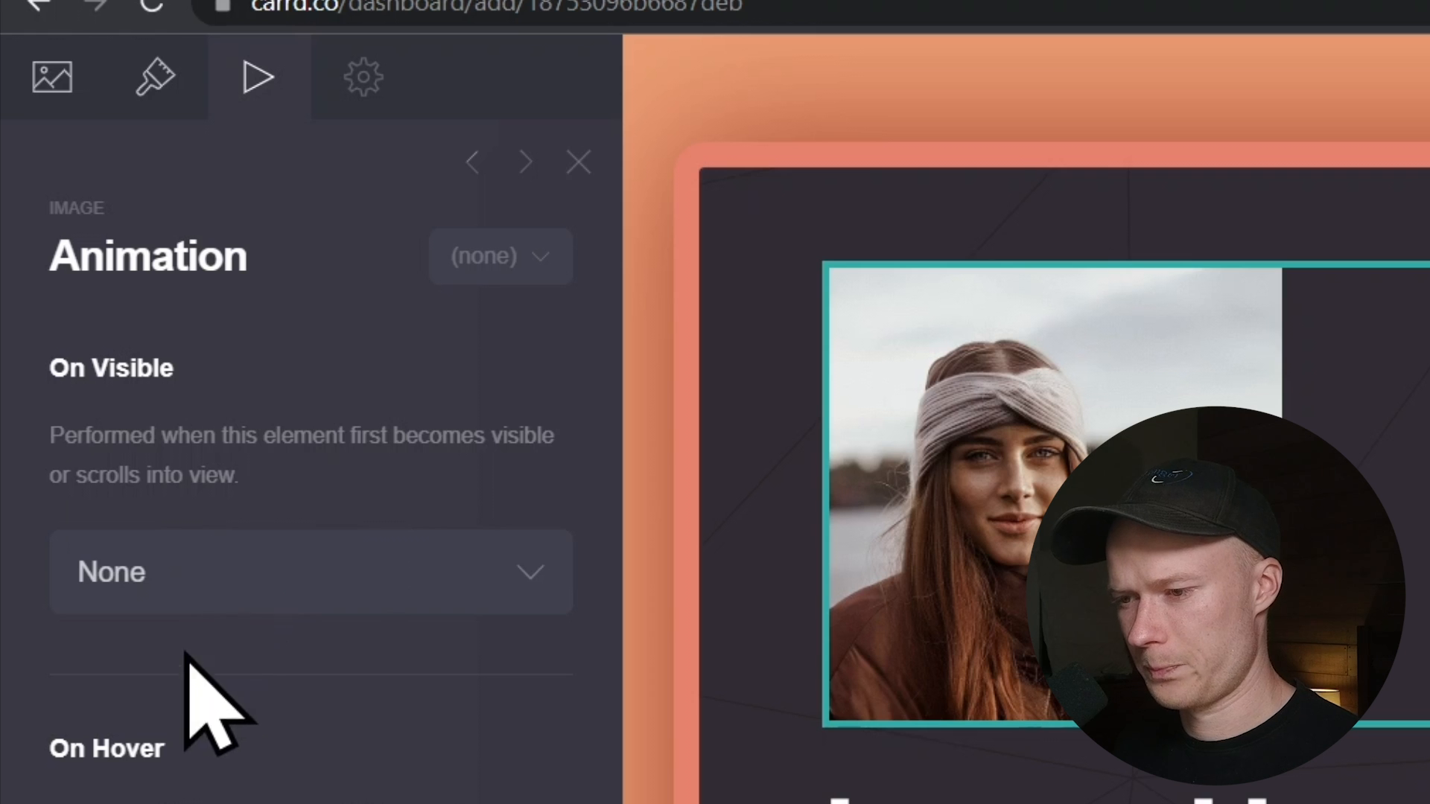
{"action": "left_click", "coordinate": [363, 82]}
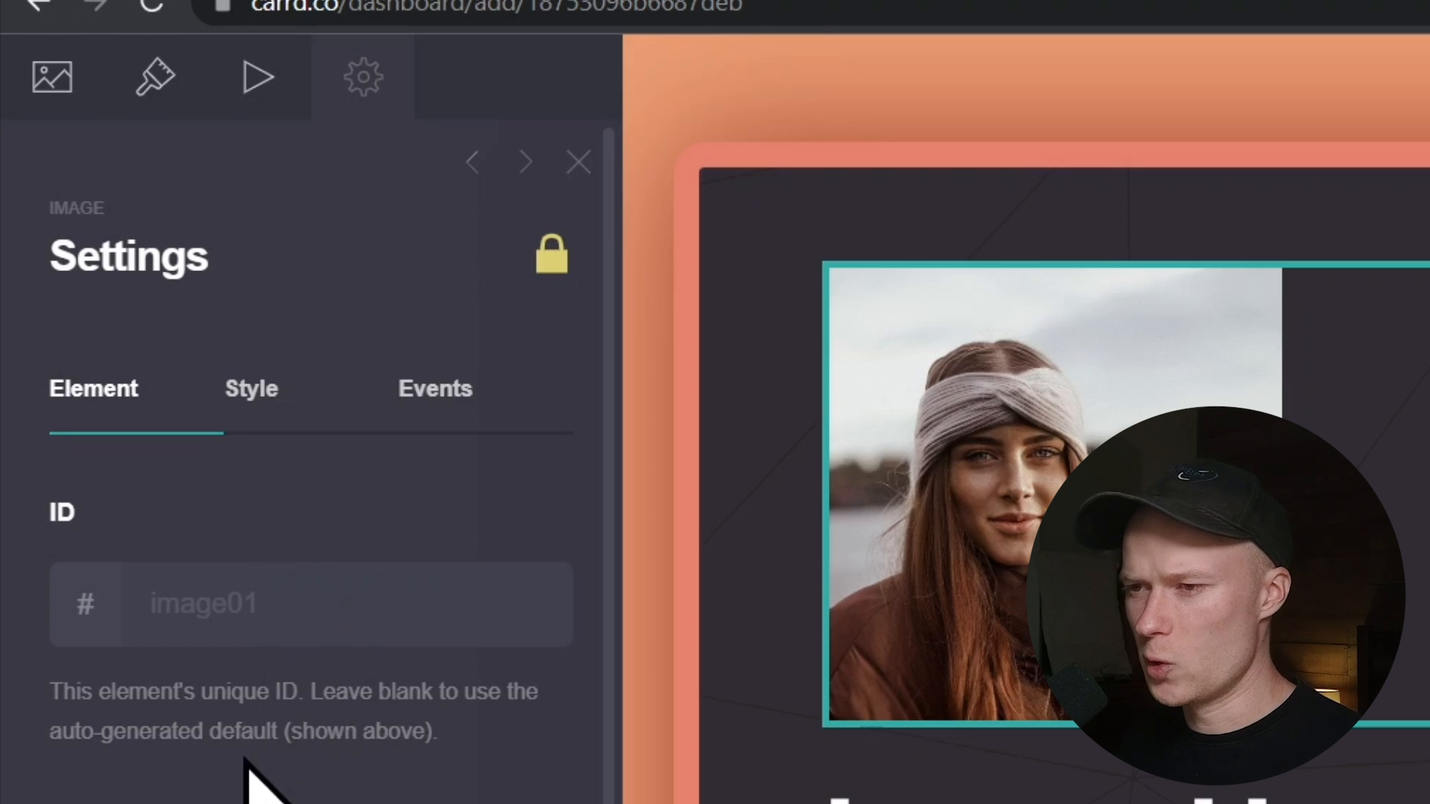
{"action": "scroll", "coordinate": [219, 749], "scroll_direction": "down", "scroll_amount": 5}
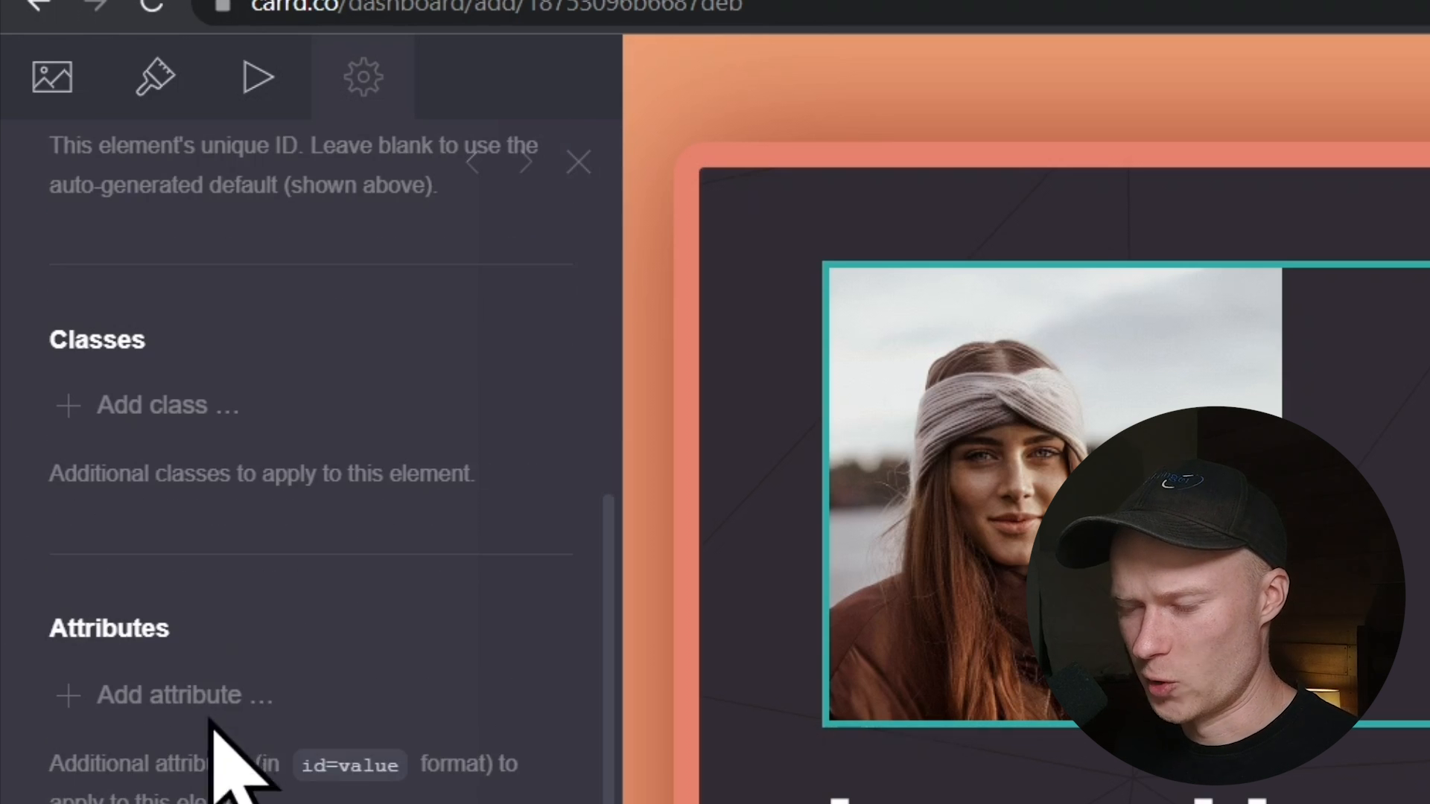
{"action": "scroll", "coordinate": [202, 756], "scroll_direction": "up", "scroll_amount": 5}
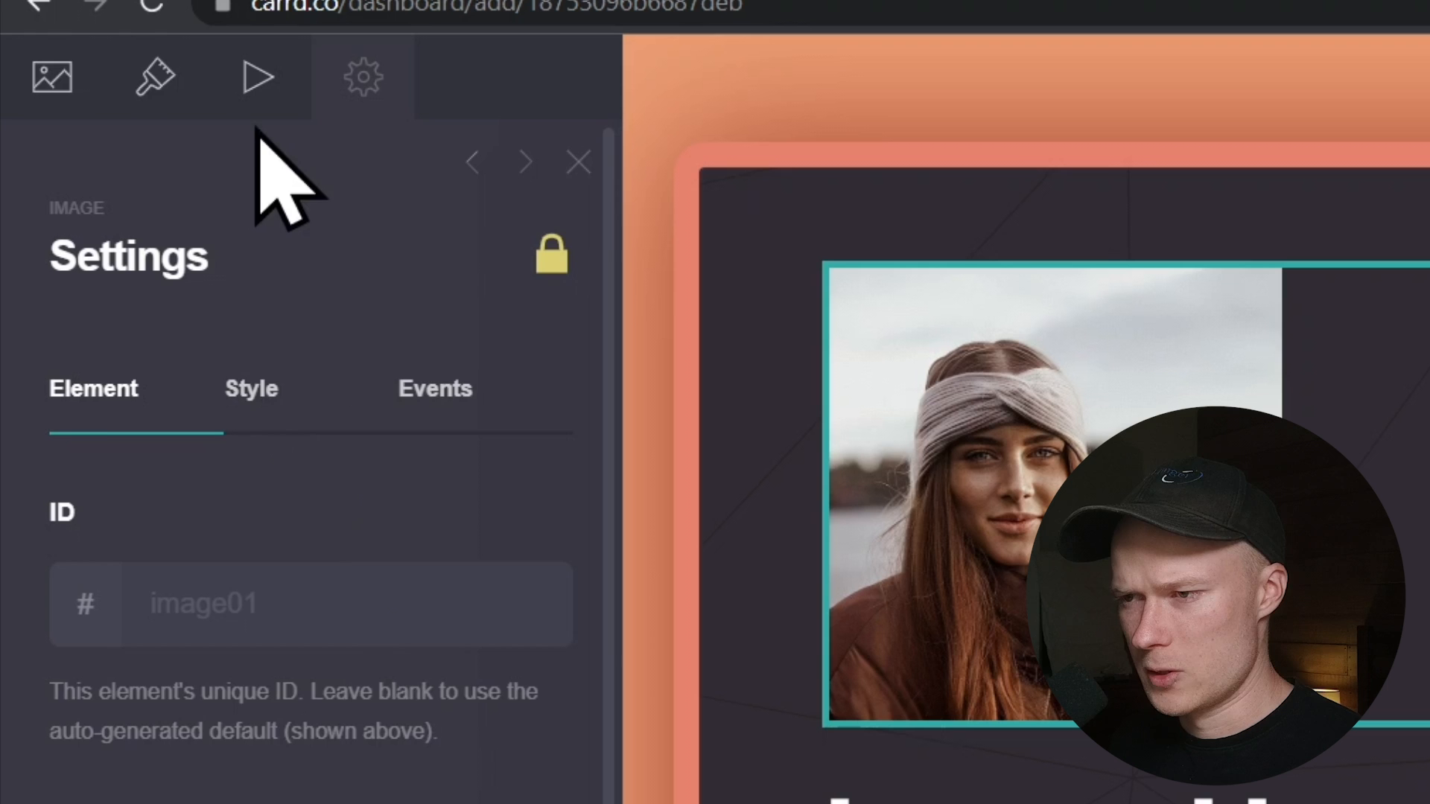
{"action": "left_click", "coordinate": [258, 77]}
{"action": "left_click", "coordinate": [59, 79]}
{"action": "left_click", "coordinate": [74, 83]}
{"action": "left_click", "coordinate": [179, 86]}
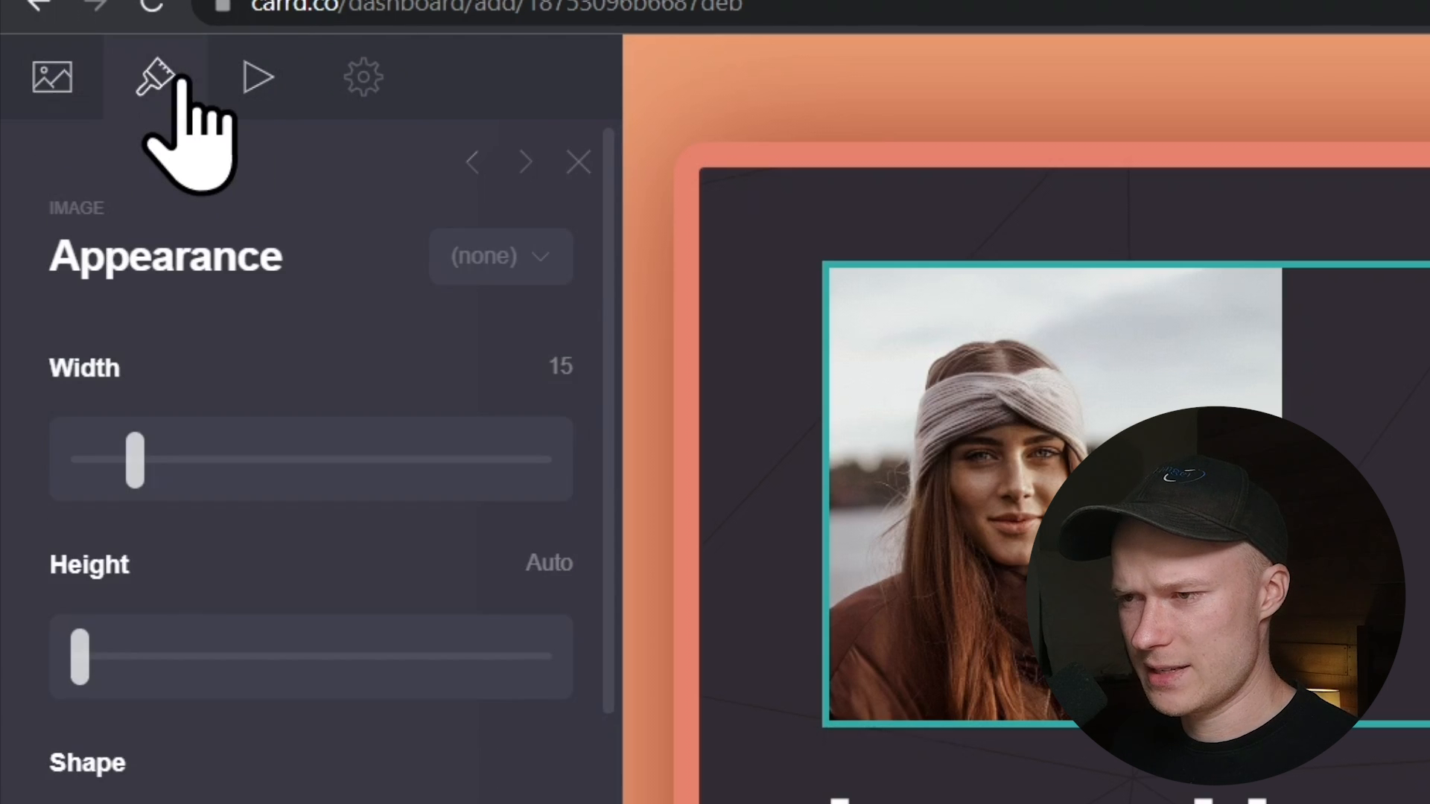
{"action": "left_click", "coordinate": [290, 83]}
{"action": "left_click", "coordinate": [350, 82]}
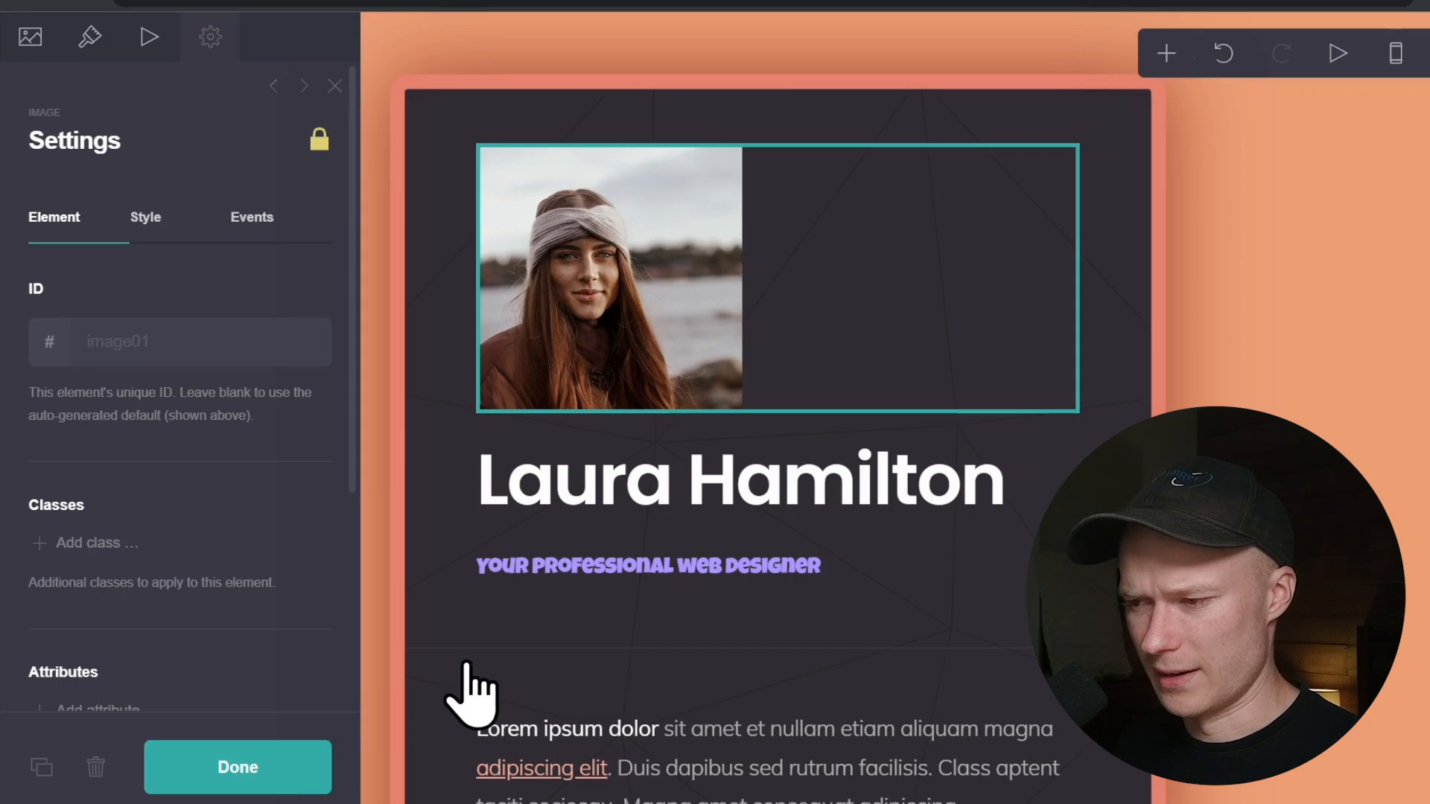
- Duplicate the large name heading and delete the upper of the two copies
{"action": "left_click", "coordinate": [616, 488]}
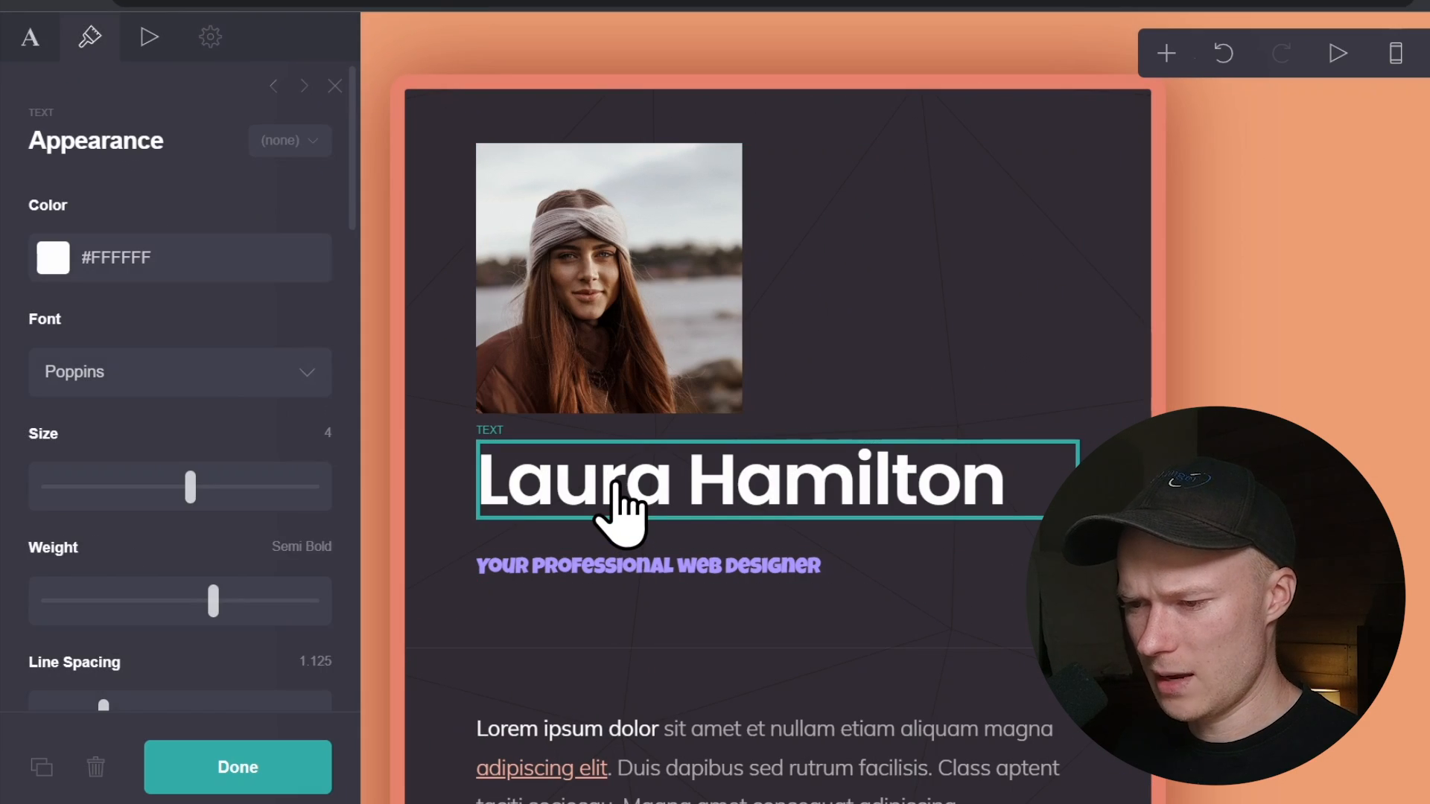
{"action": "left_click", "coordinate": [42, 771]}
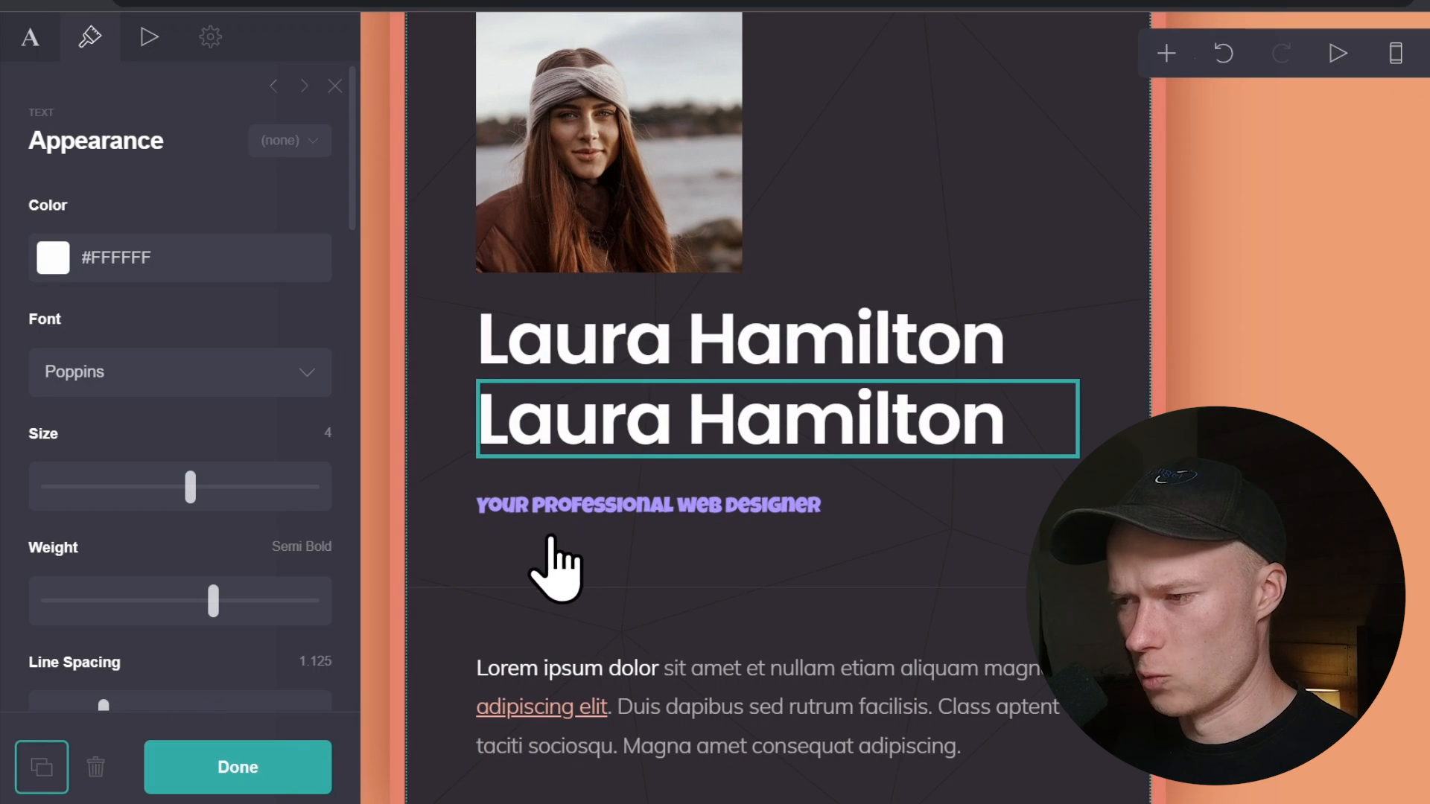
{"action": "left_click", "coordinate": [645, 362]}
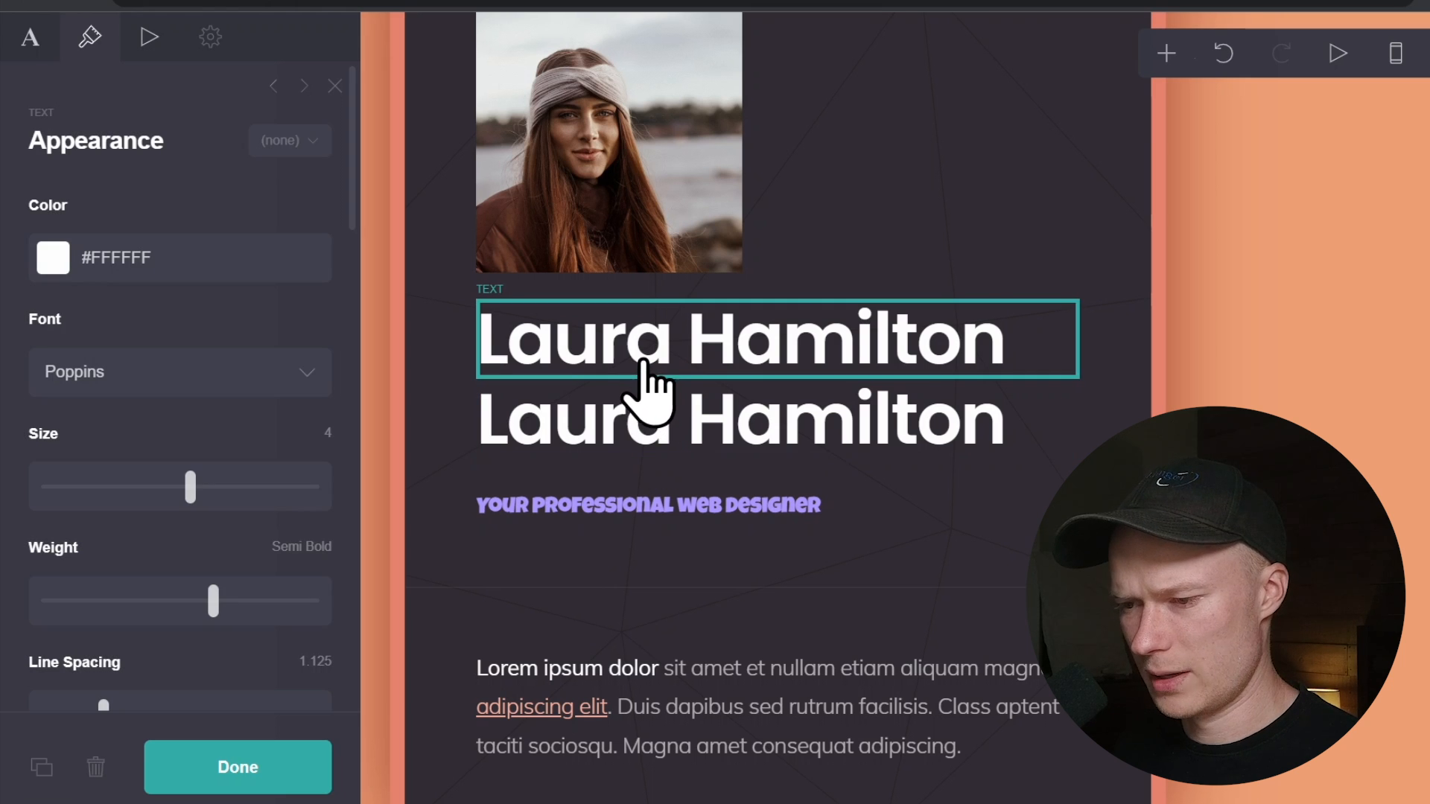
{"action": "left_click", "coordinate": [95, 767]}
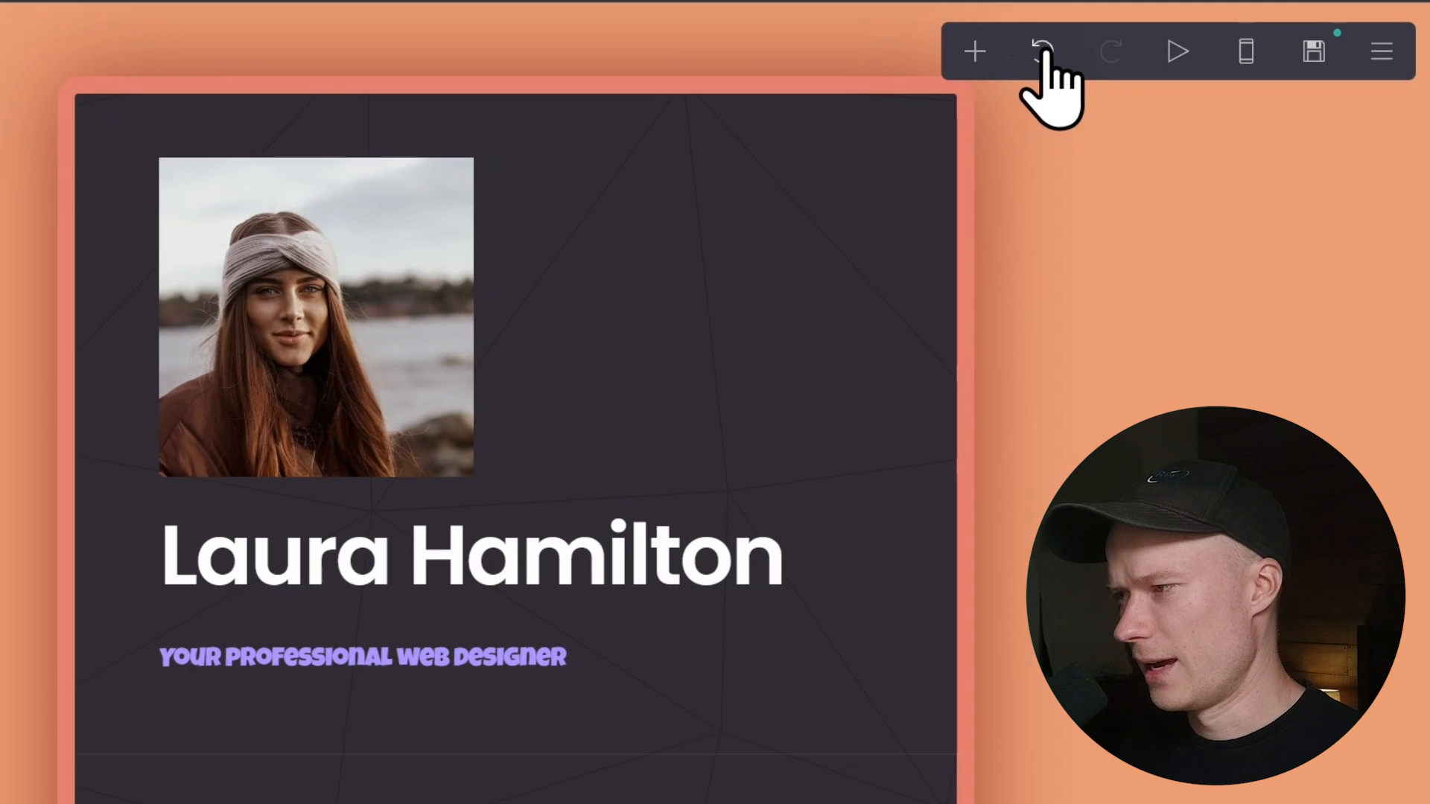
- Undo the last heading deletion and delete the lower copy of the name heading instead
{"action": "left_click", "coordinate": [1043, 52]}
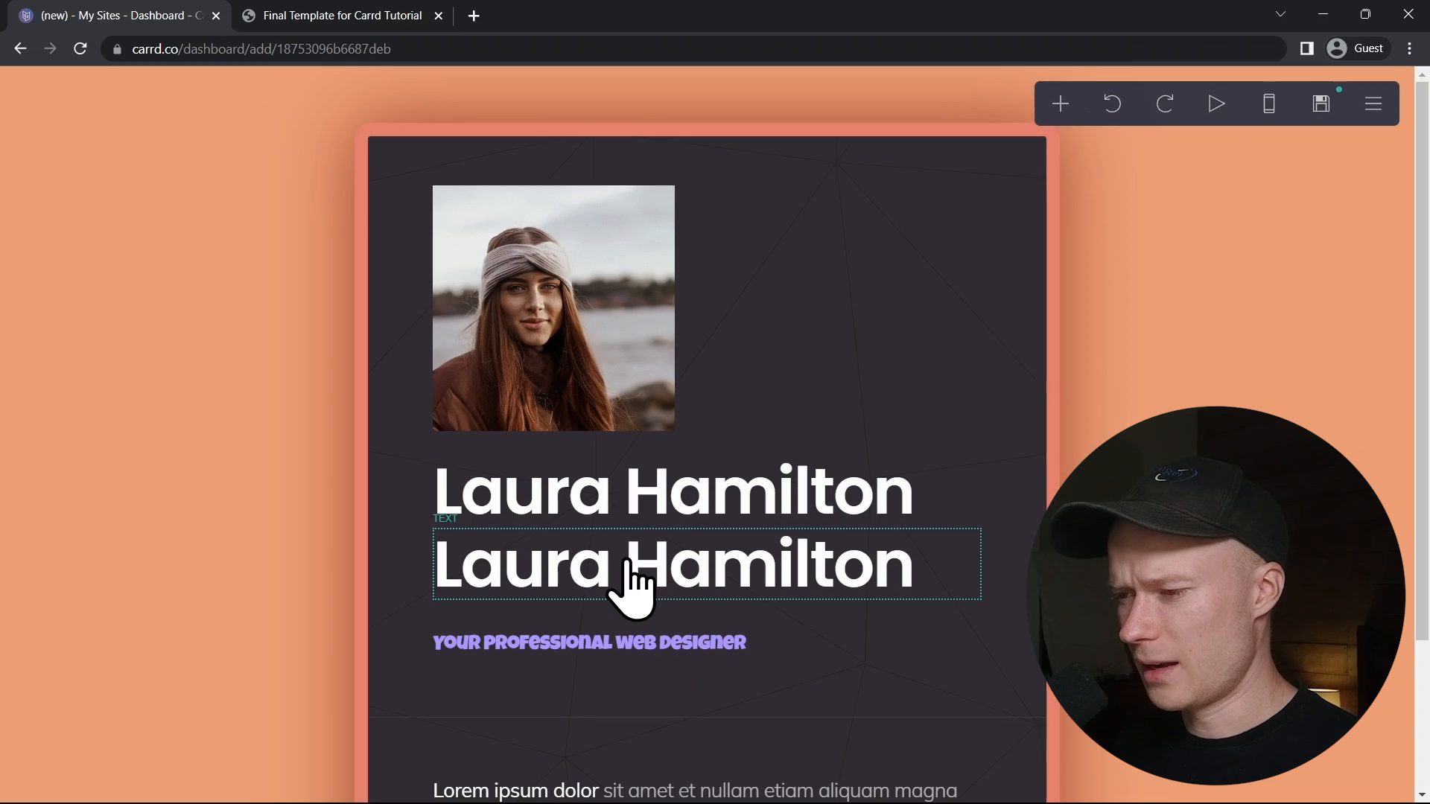
{"action": "left_click", "coordinate": [632, 588]}
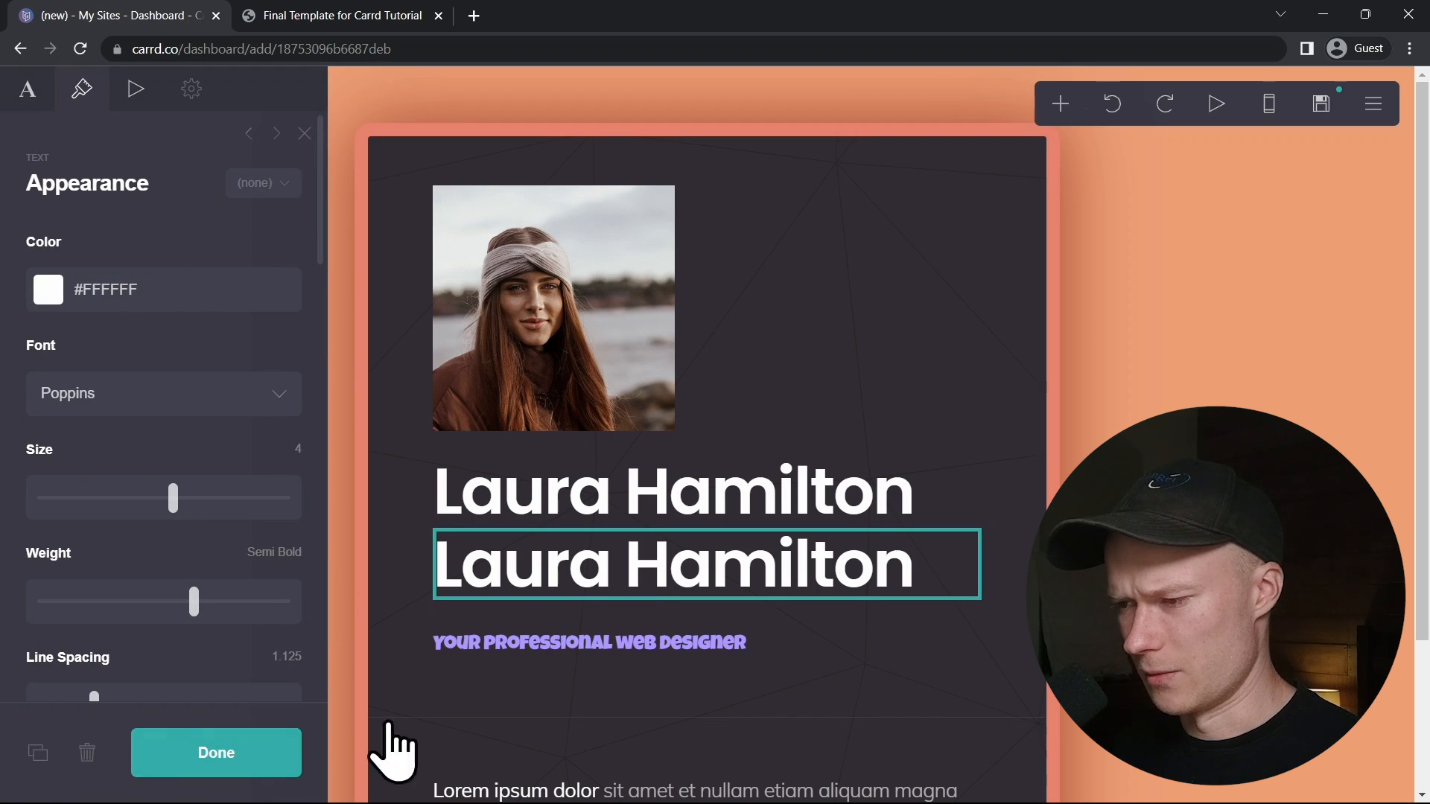
{"action": "left_click", "coordinate": [87, 753]}
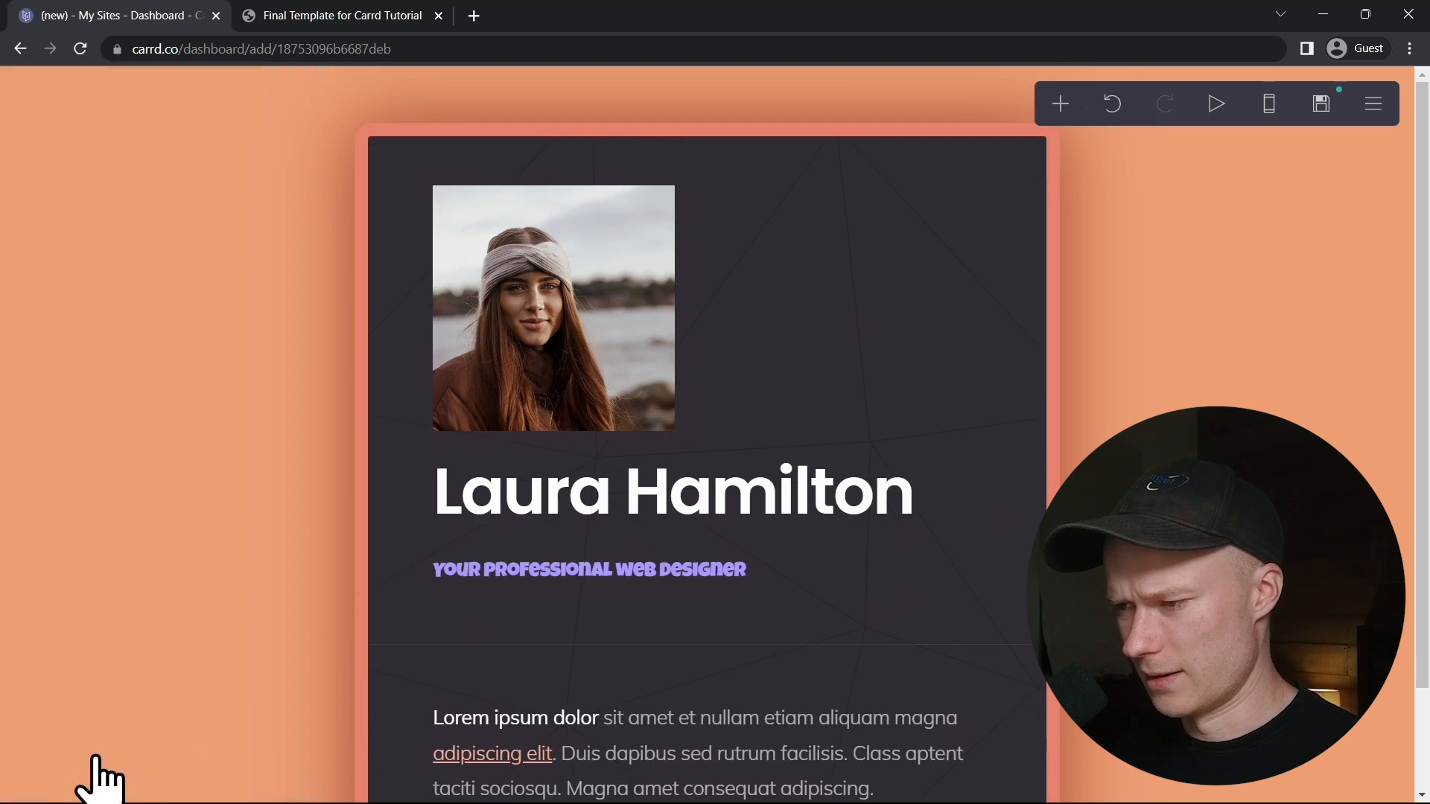
- Open the name heading's settings, dock the settings panel on the right side and return it to the left
{"action": "left_click", "coordinate": [629, 521]}
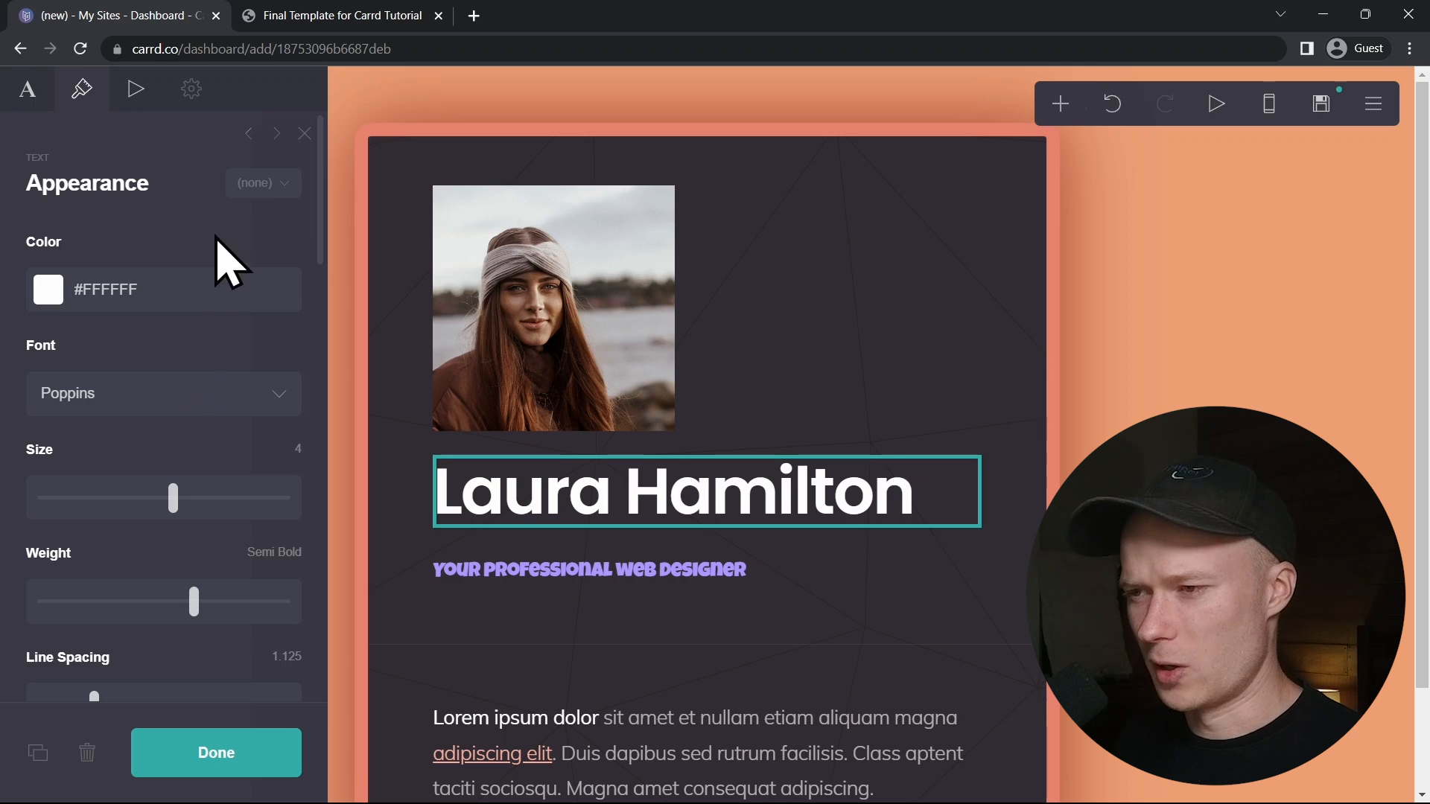
{"action": "left_click", "coordinate": [277, 134]}
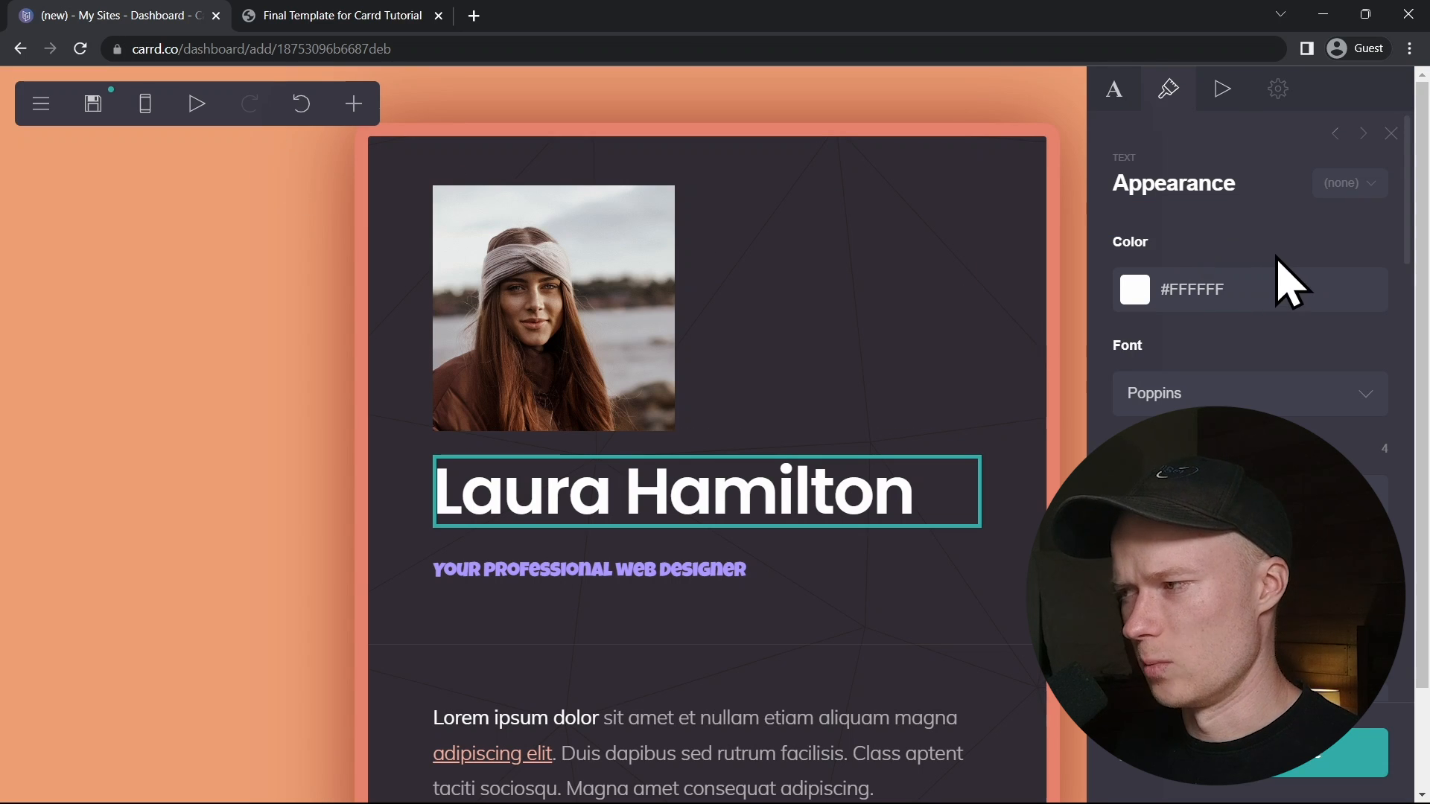
{"action": "left_click", "coordinate": [1337, 133]}
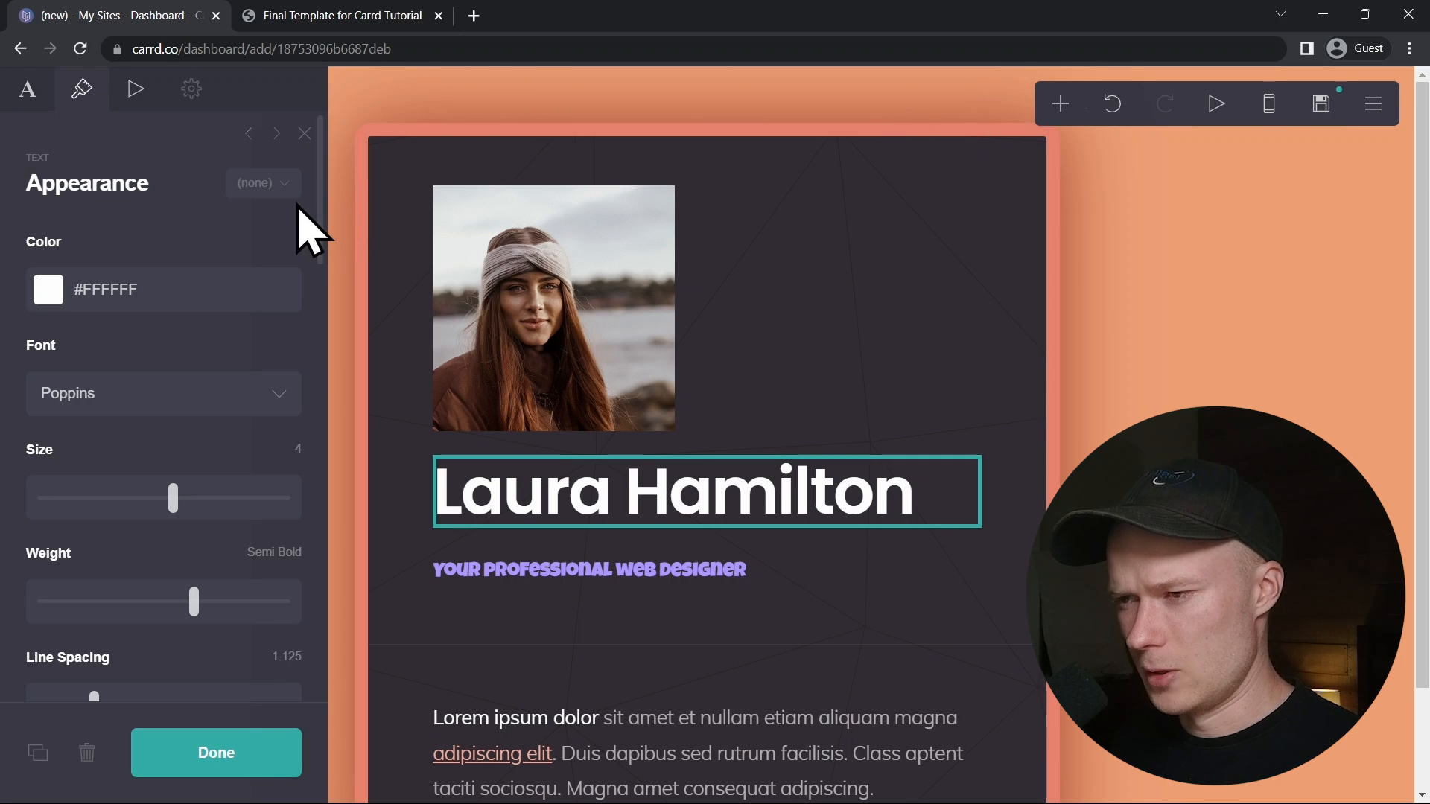
- Collapse the heading's settings panel to its narrow strip, expand it again and close it
{"action": "left_click", "coordinate": [249, 134]}
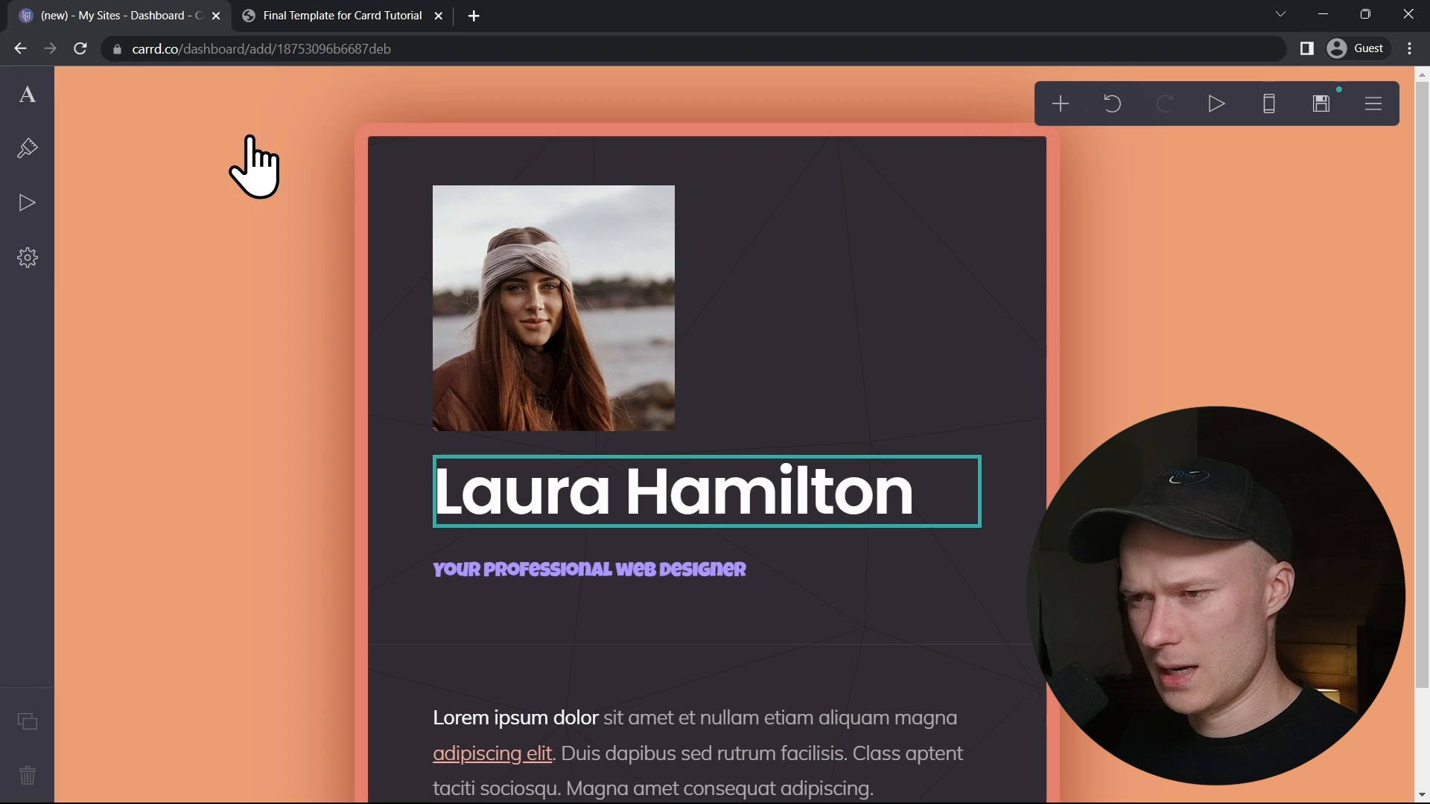
{"action": "left_click", "coordinate": [27, 148]}
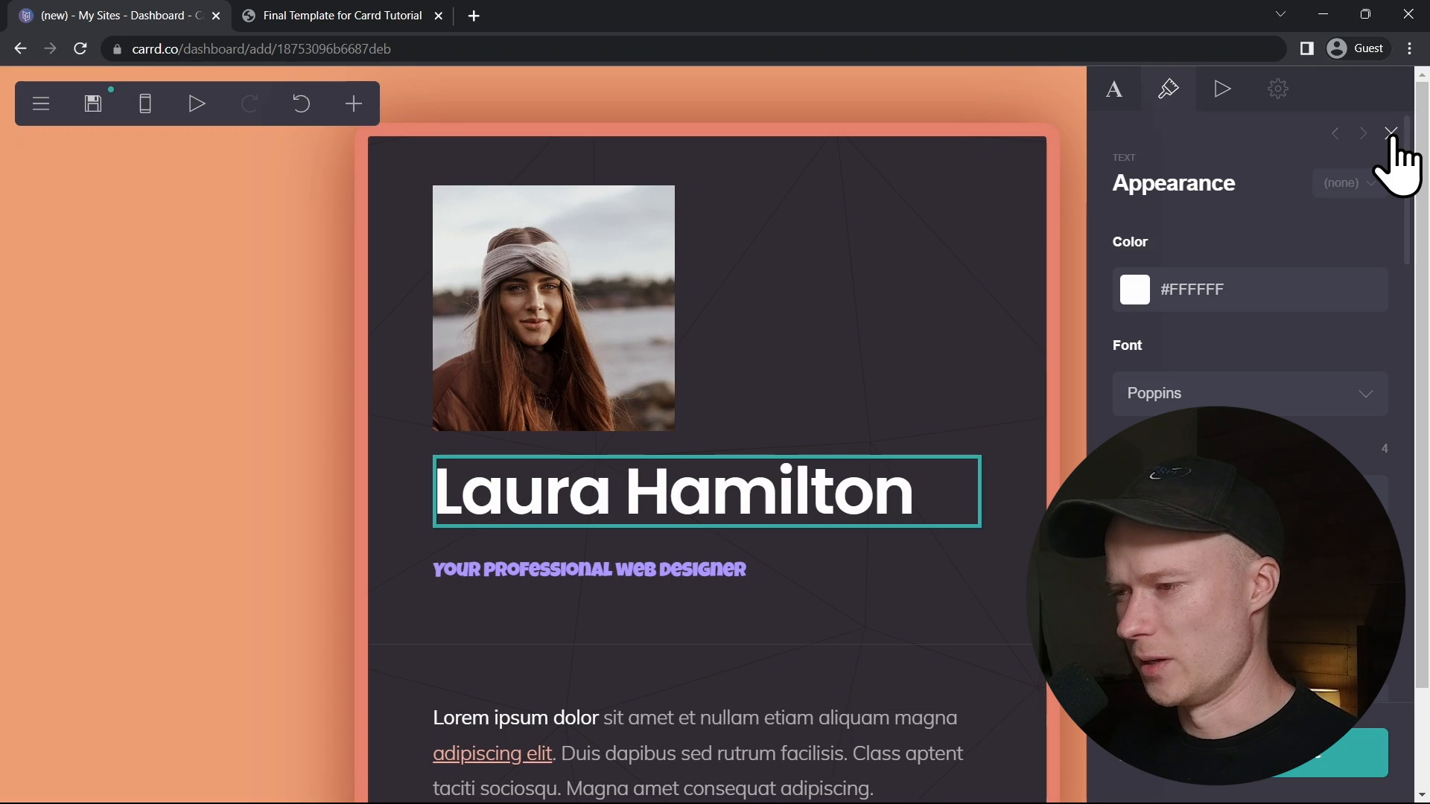
{"action": "left_click", "coordinate": [1390, 133]}
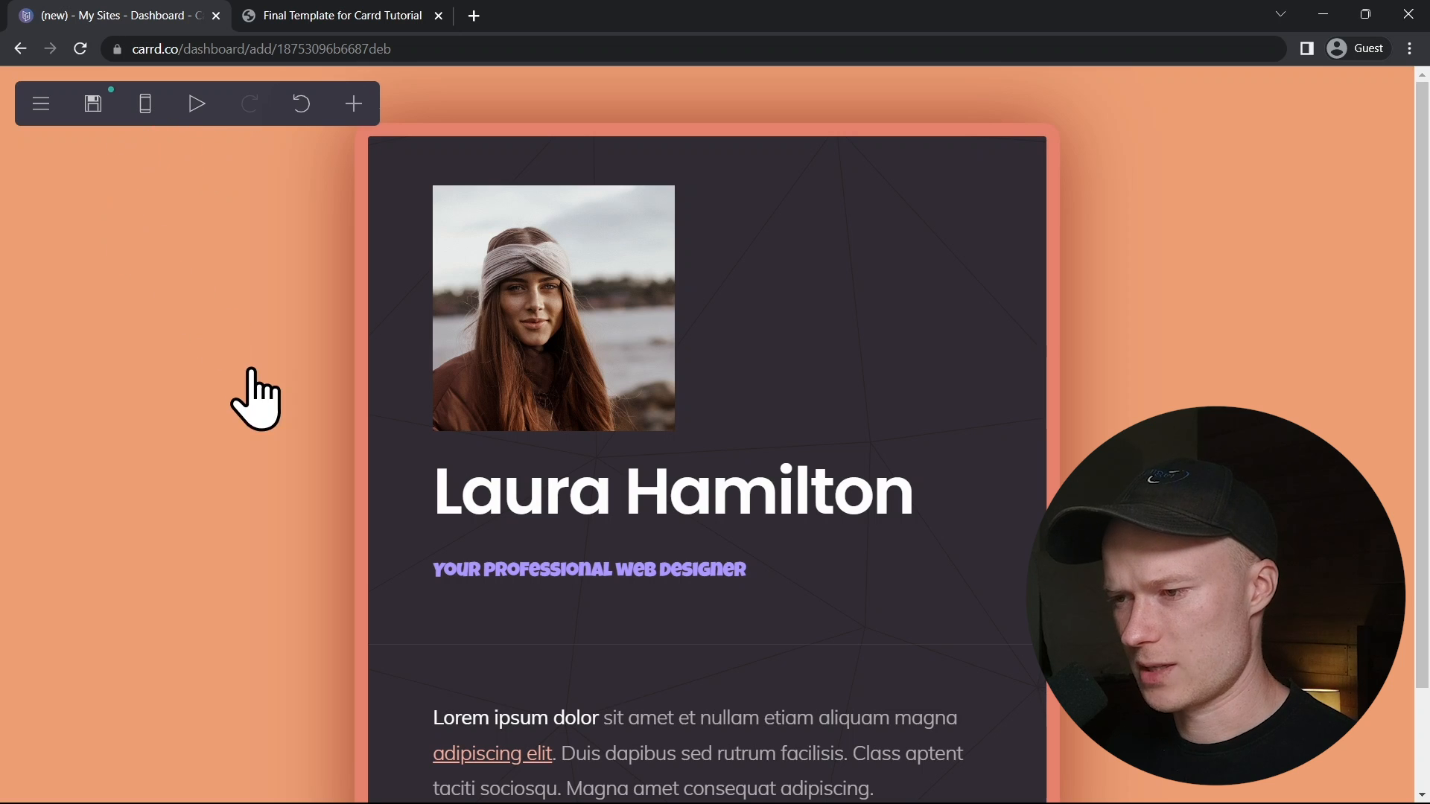
- Open the page background's settings and dock the settings panel on the left side
{"action": "left_click", "coordinate": [175, 400]}
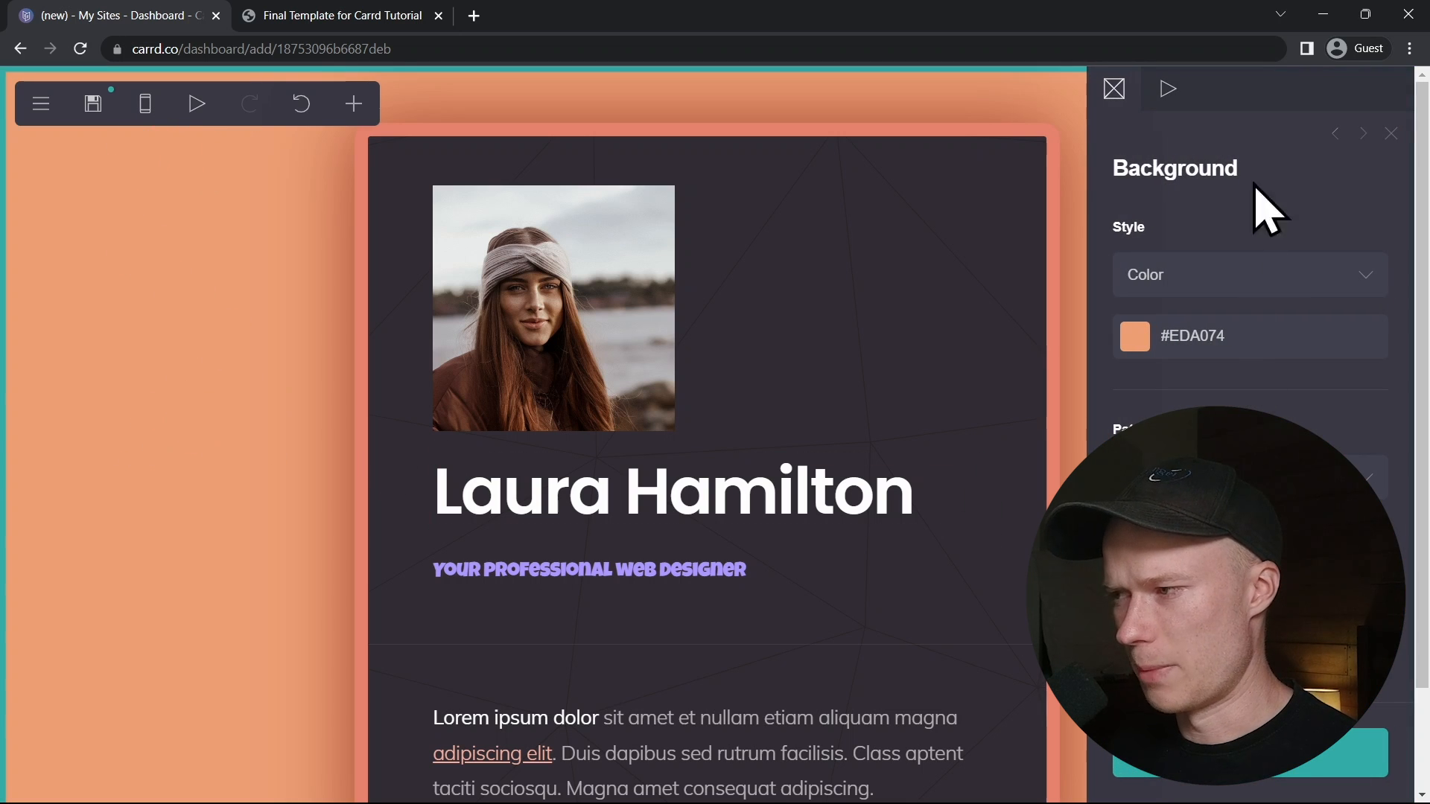
{"action": "left_click", "coordinate": [1390, 134]}
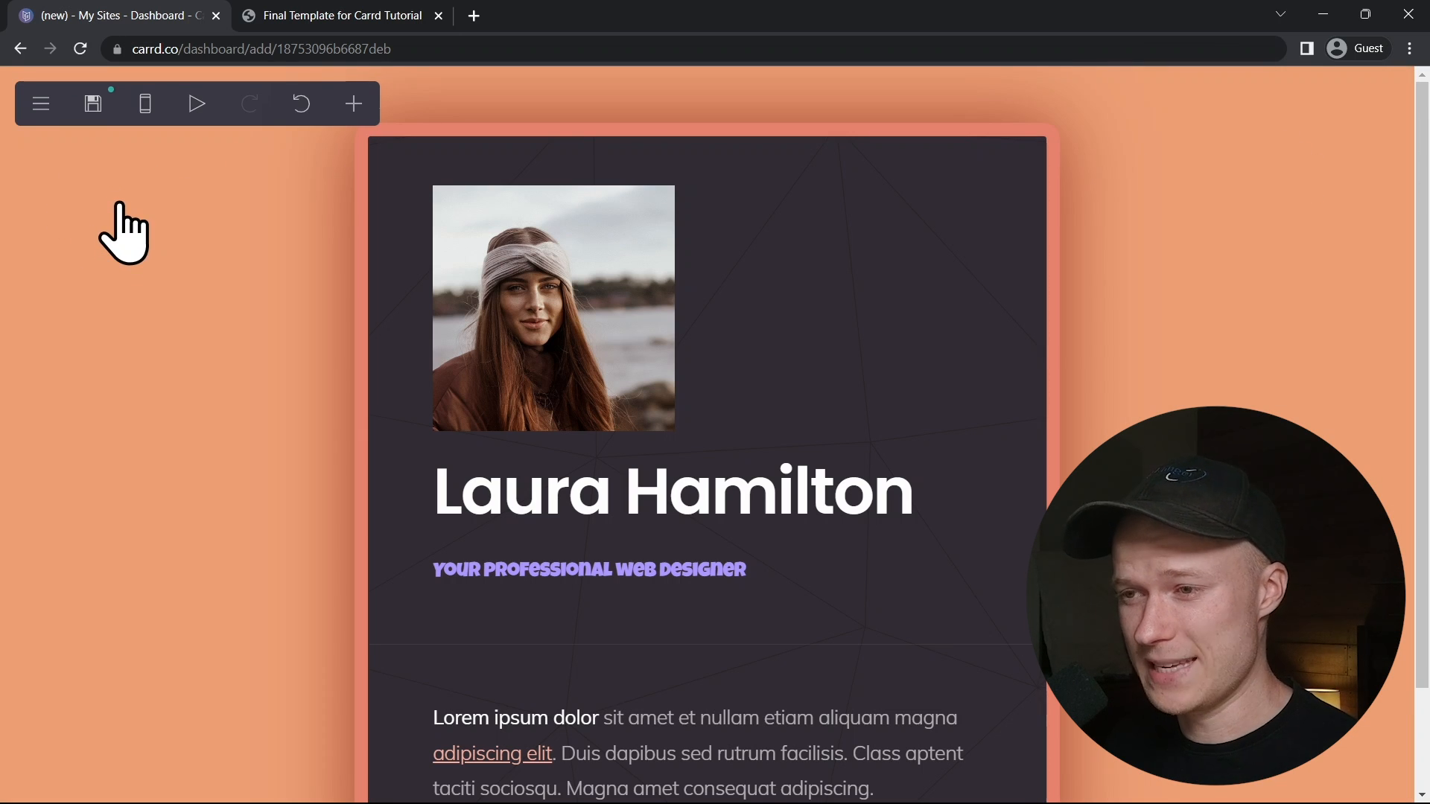
{"action": "left_click", "coordinate": [42, 104]}
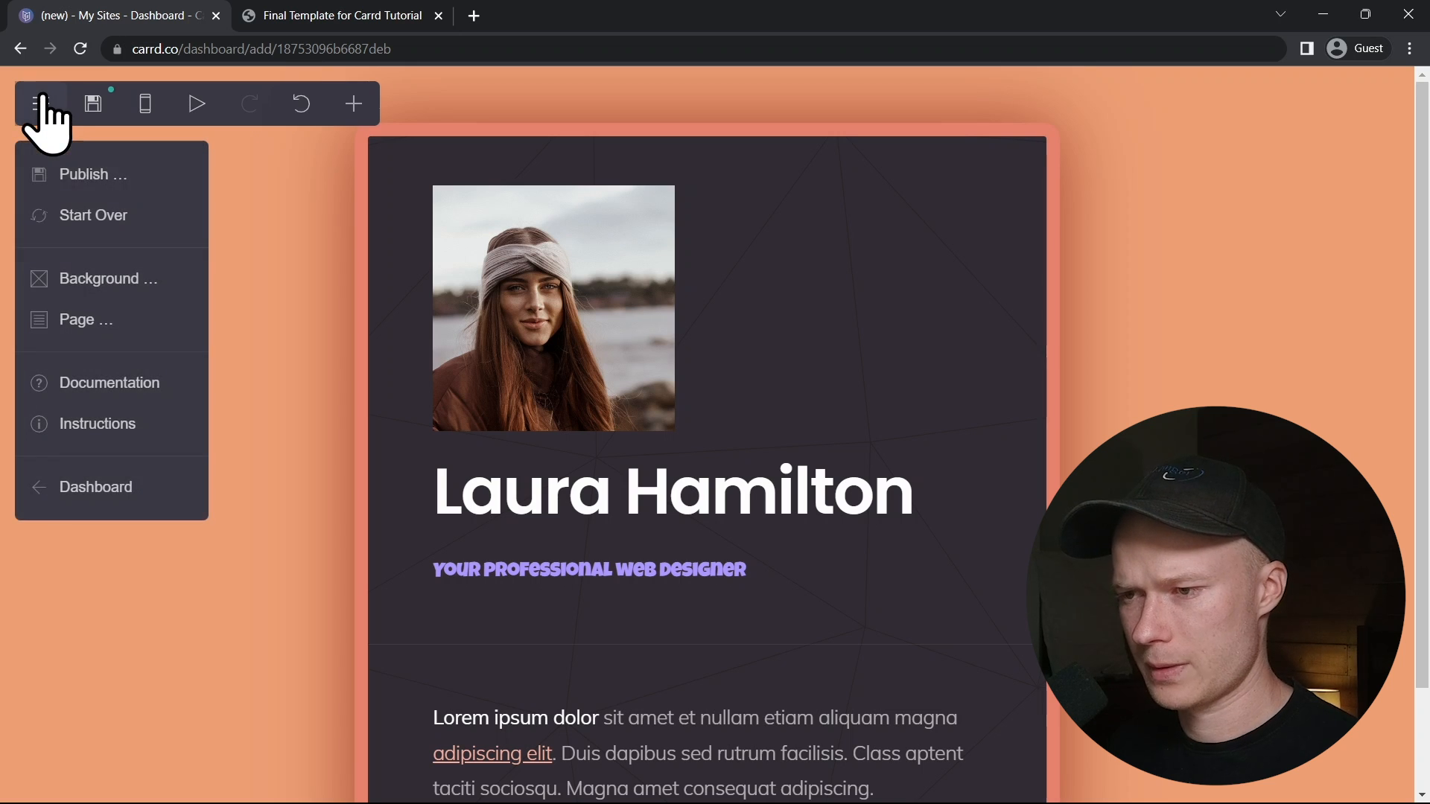
{"action": "left_click", "coordinate": [137, 288]}
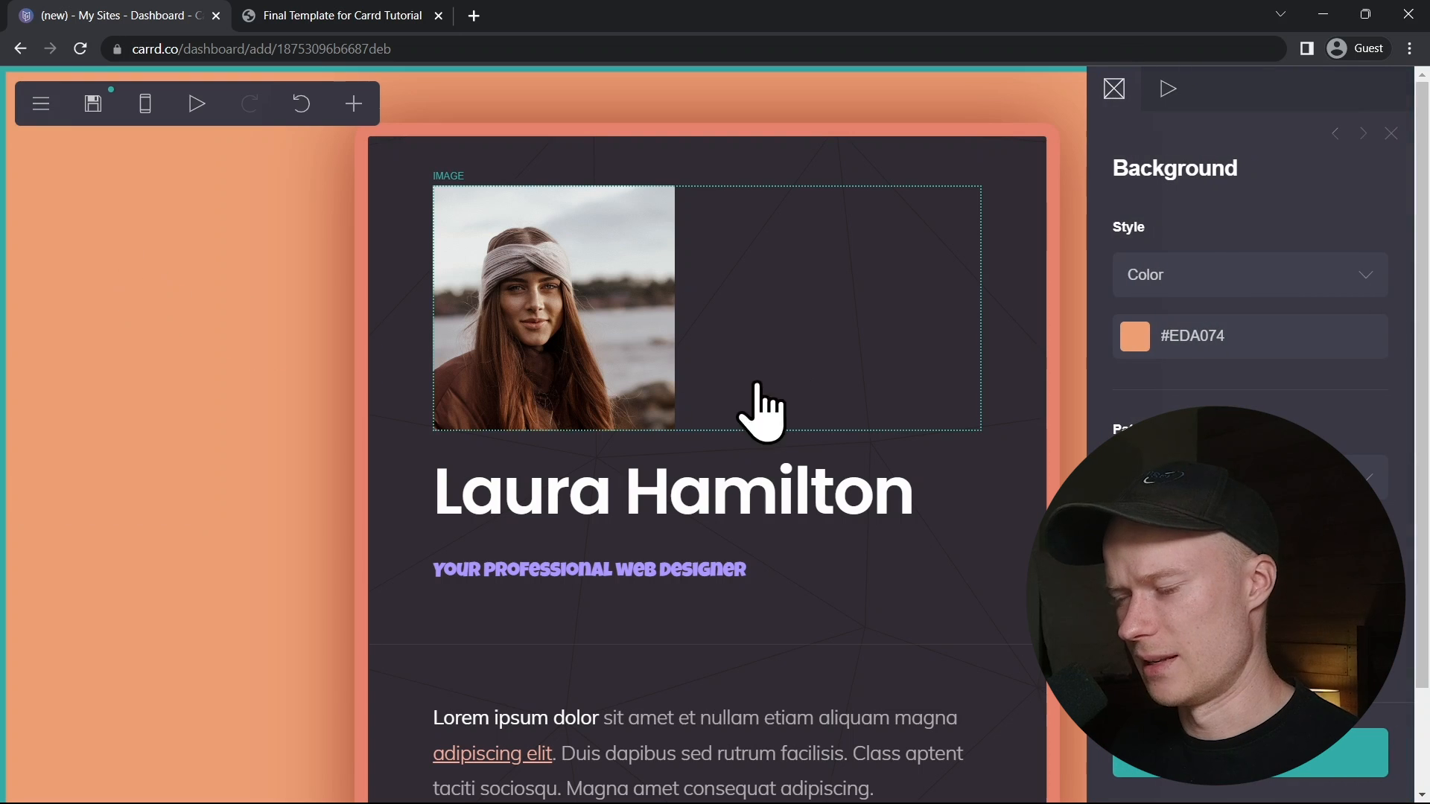
{"action": "left_click", "coordinate": [1335, 134]}
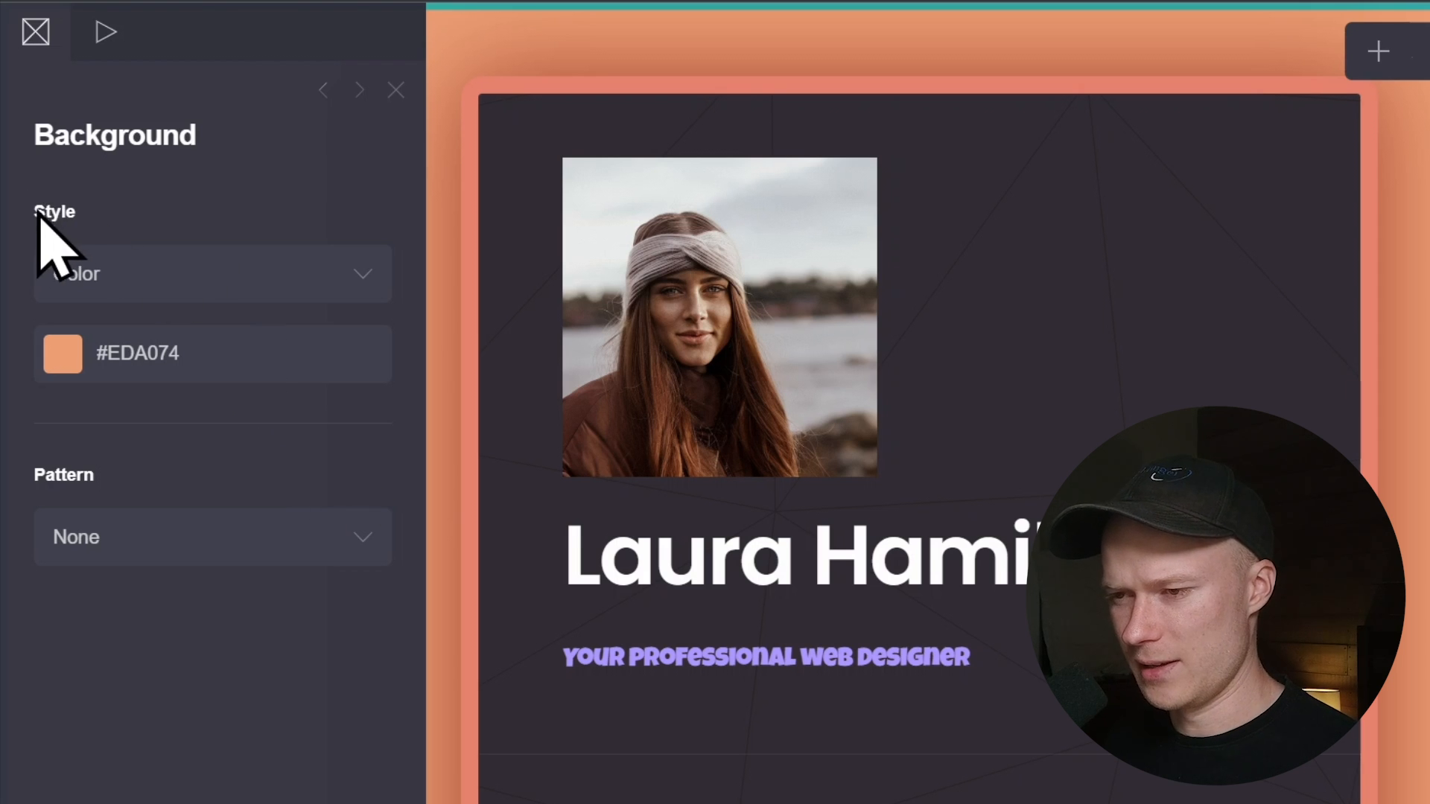
- Set the page background to the solid purple #8574ED and keep the Color style
{"action": "left_click", "coordinate": [61, 353]}
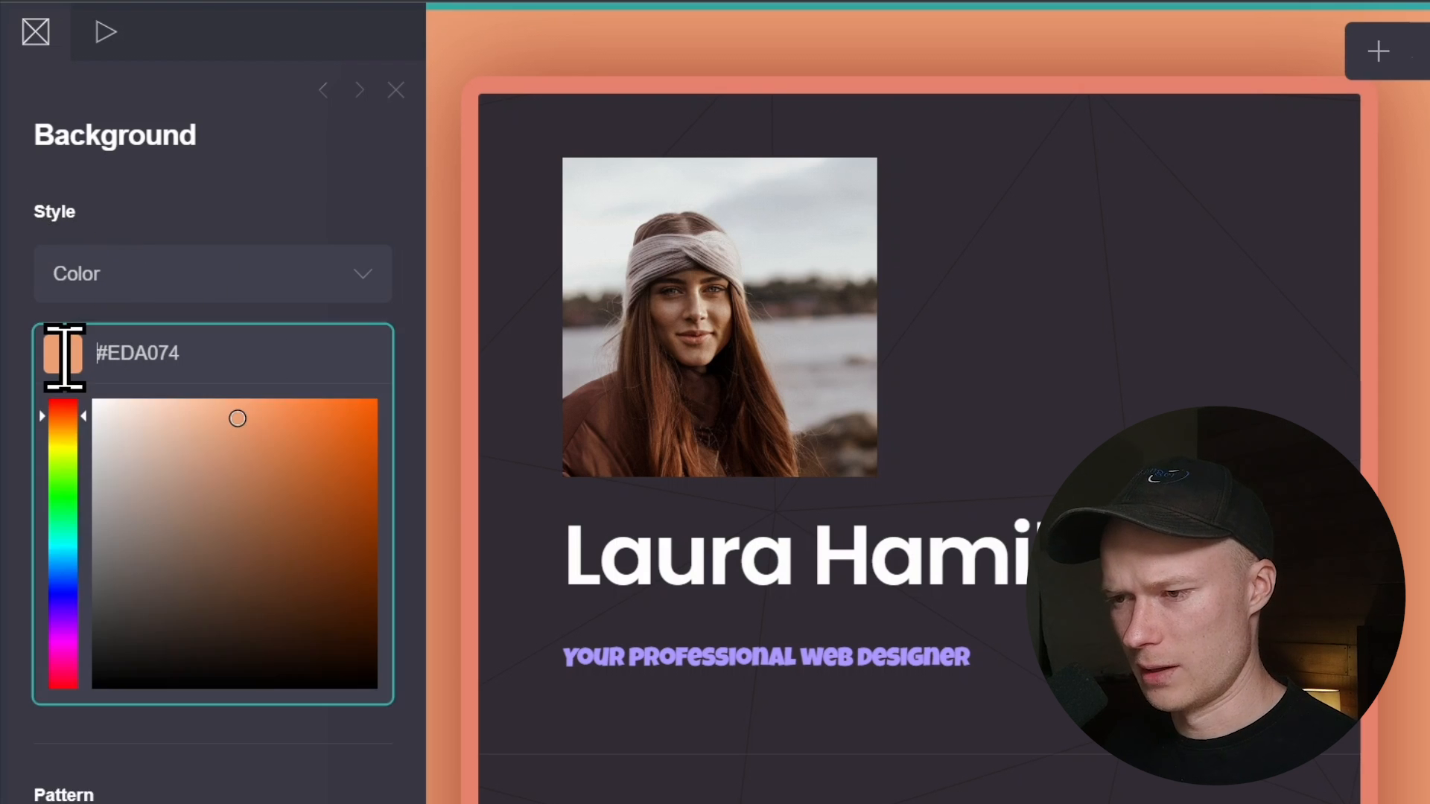
{"action": "left_click", "coordinate": [62, 482]}
{"action": "left_click_drag", "start_coordinate": [59, 500], "coordinate": [59, 588]}
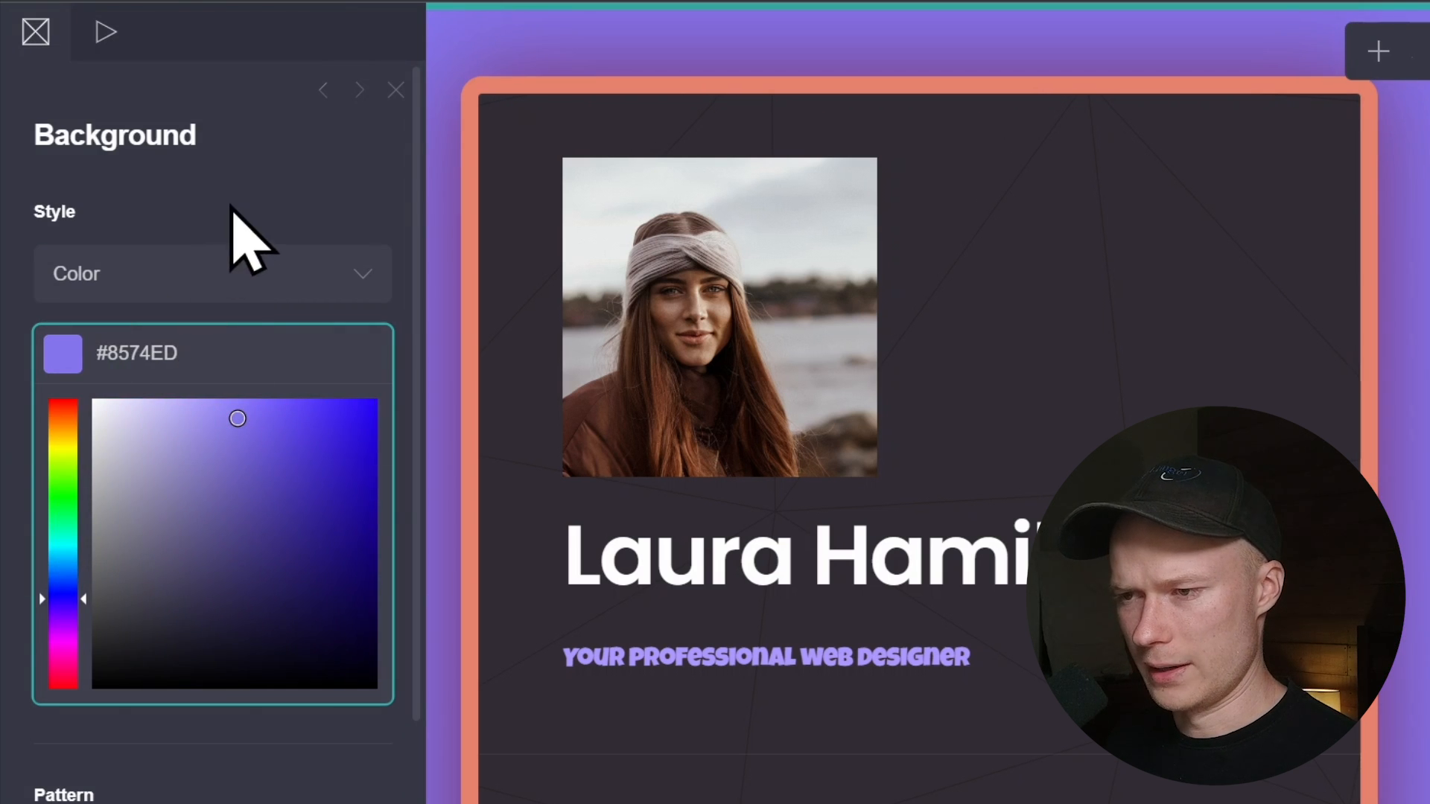
{"action": "left_click", "coordinate": [160, 271]}
{"action": "left_click", "coordinate": [160, 272]}
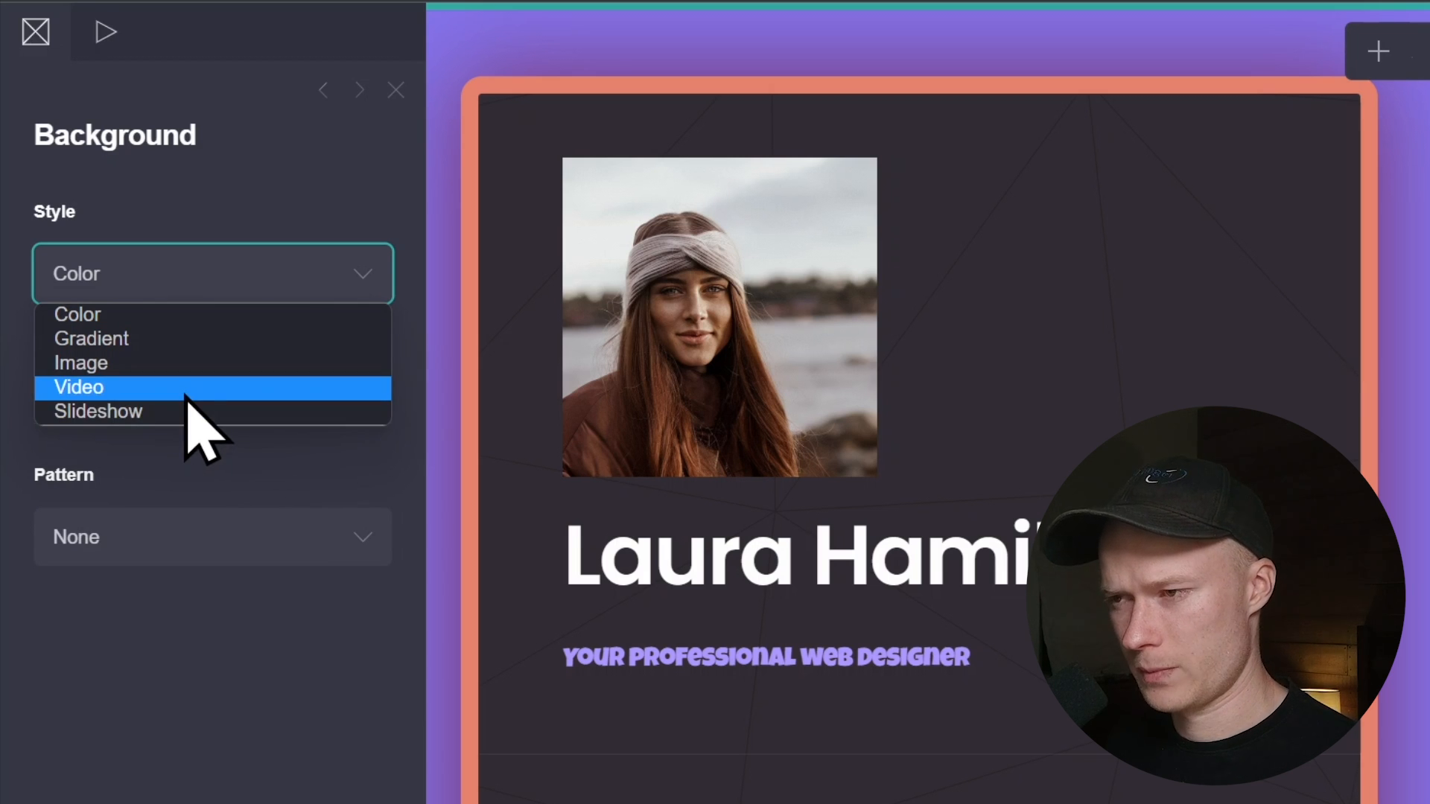
{"action": "left_click", "coordinate": [77, 314]}
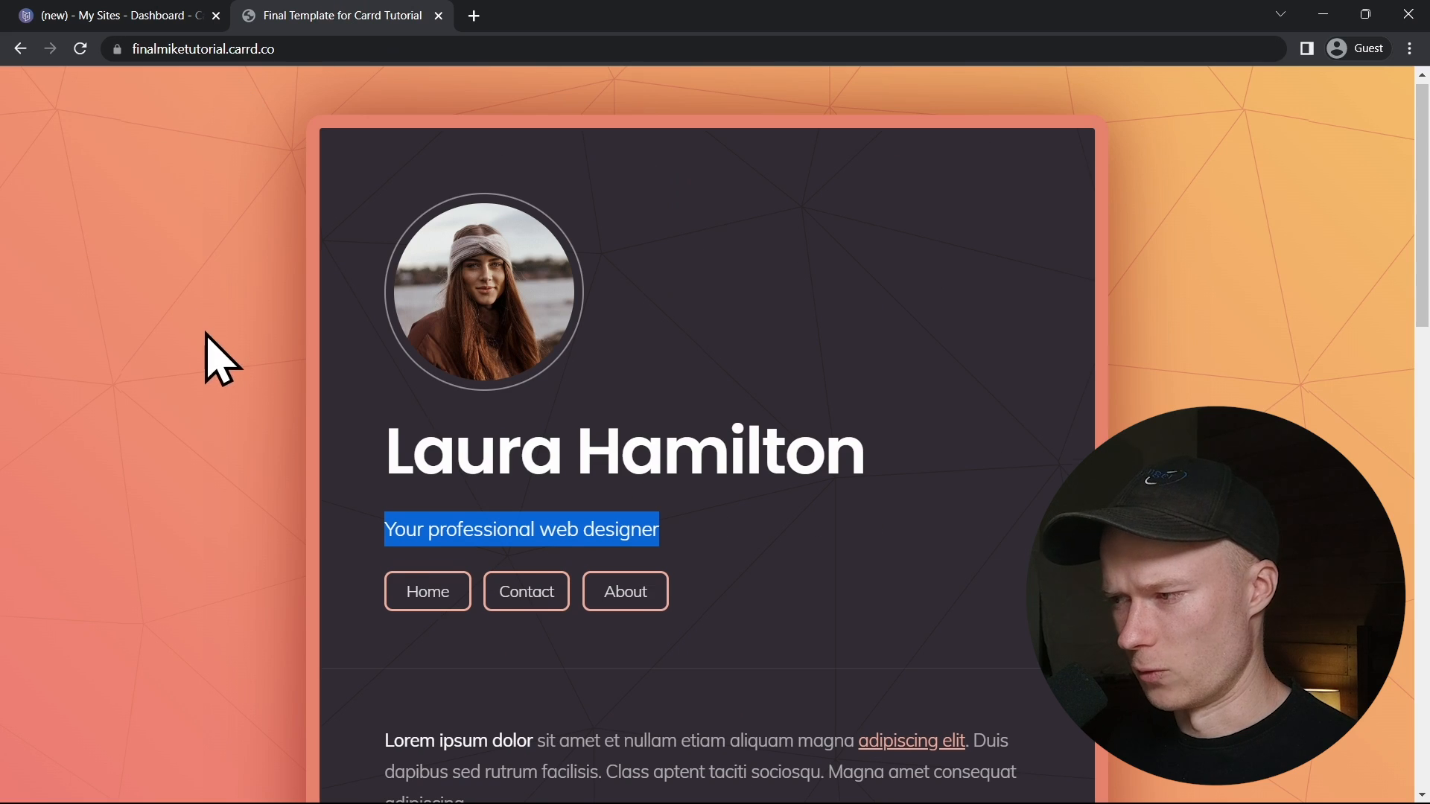
- Check the finished example's background, return to the editor and set the page background to a linear gradient
{"action": "scroll", "coordinate": [198, 400], "scroll_direction": "down", "scroll_amount": 6}
{"action": "scroll", "coordinate": [140, 600], "scroll_direction": "up", "scroll_amount": 6}
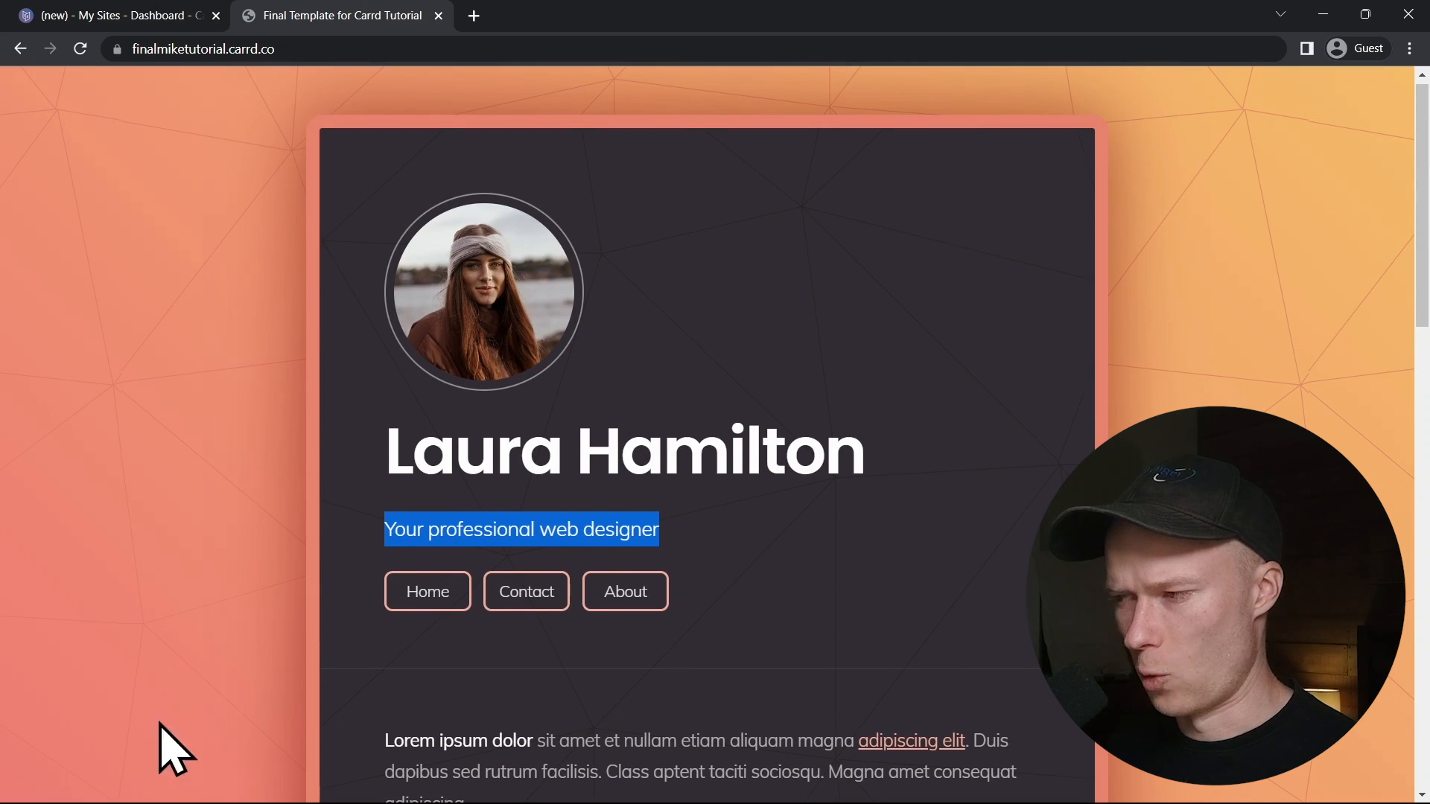
{"action": "left_click", "coordinate": [104, 15]}
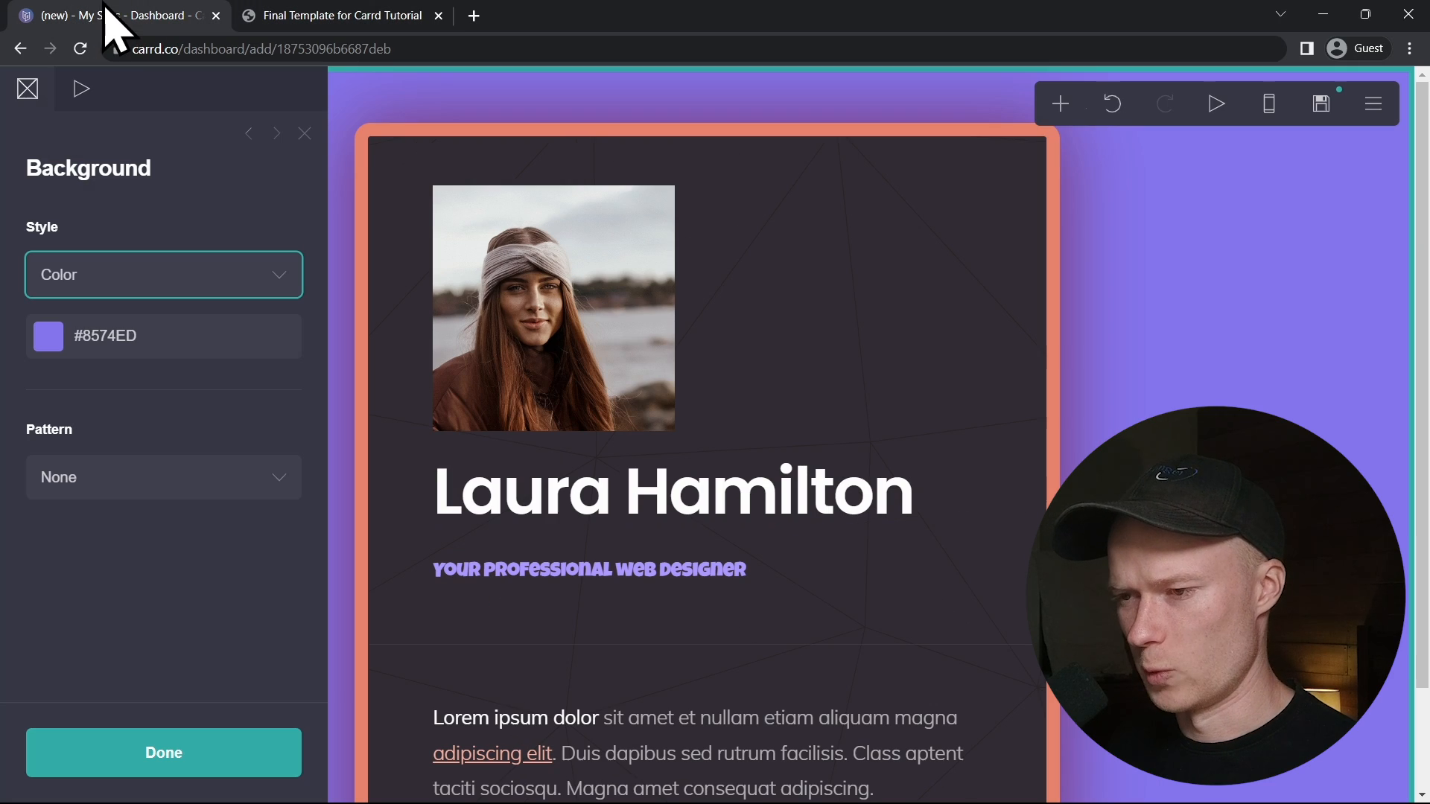
{"action": "left_click", "coordinate": [97, 279]}
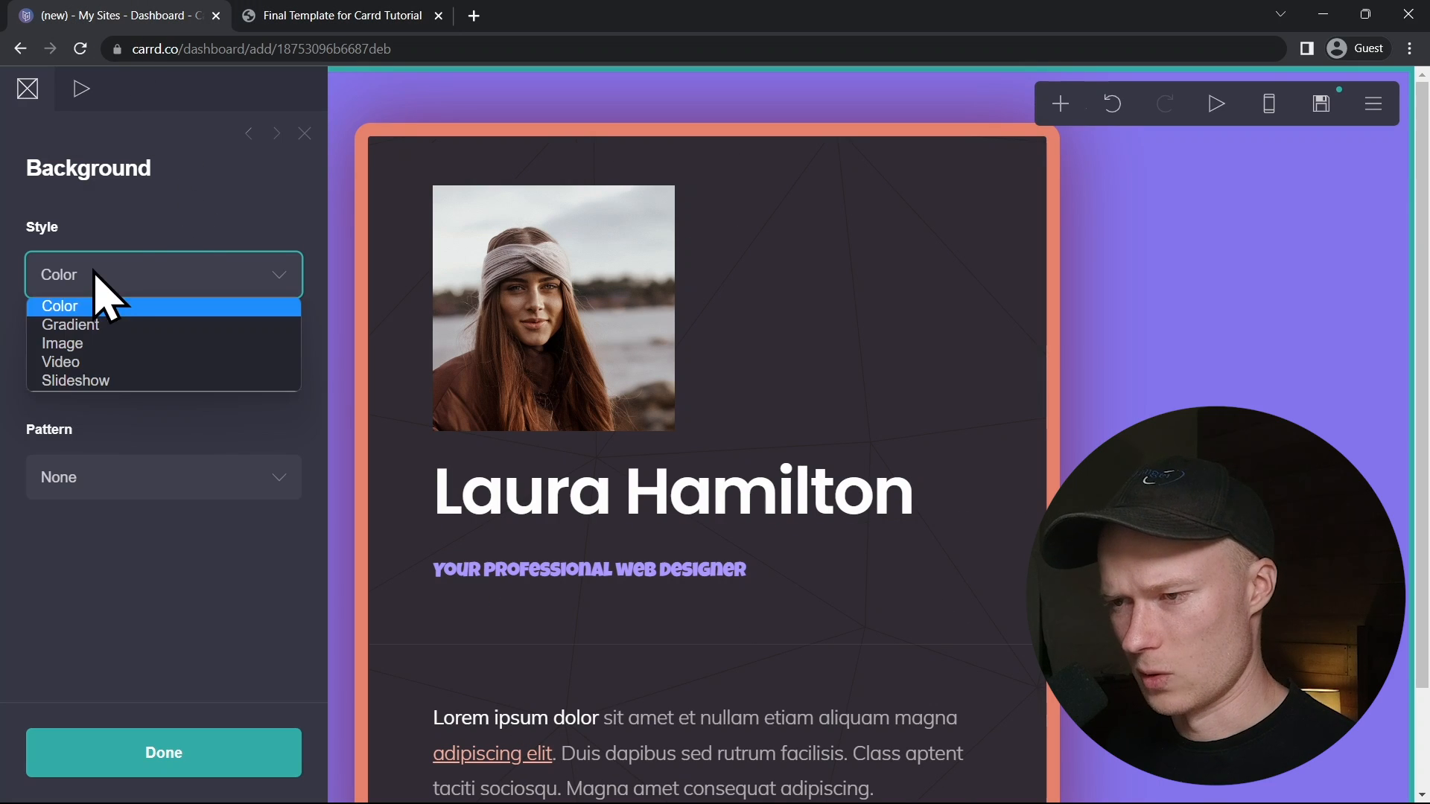
{"action": "left_click", "coordinate": [94, 325]}
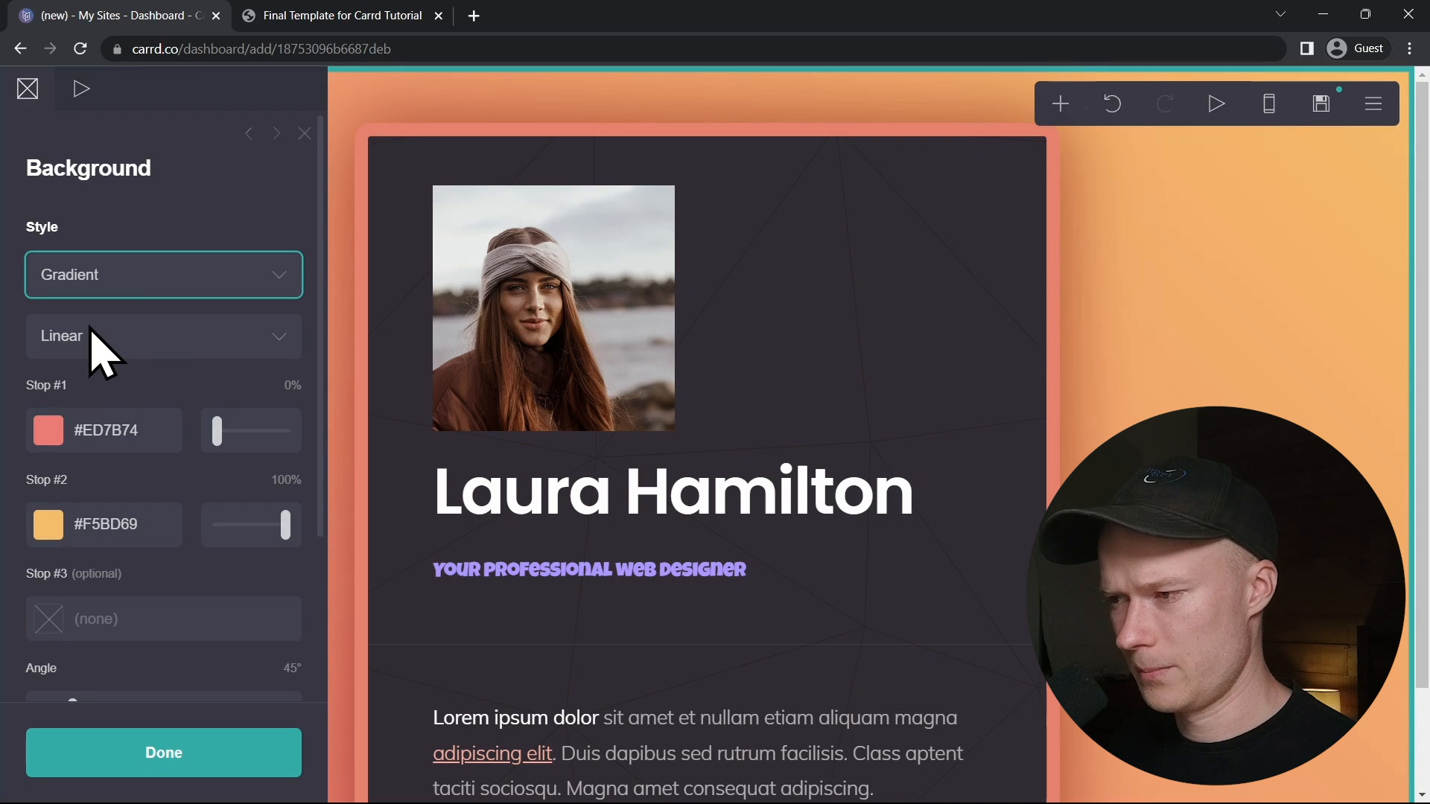
{"action": "left_click", "coordinate": [94, 352]}
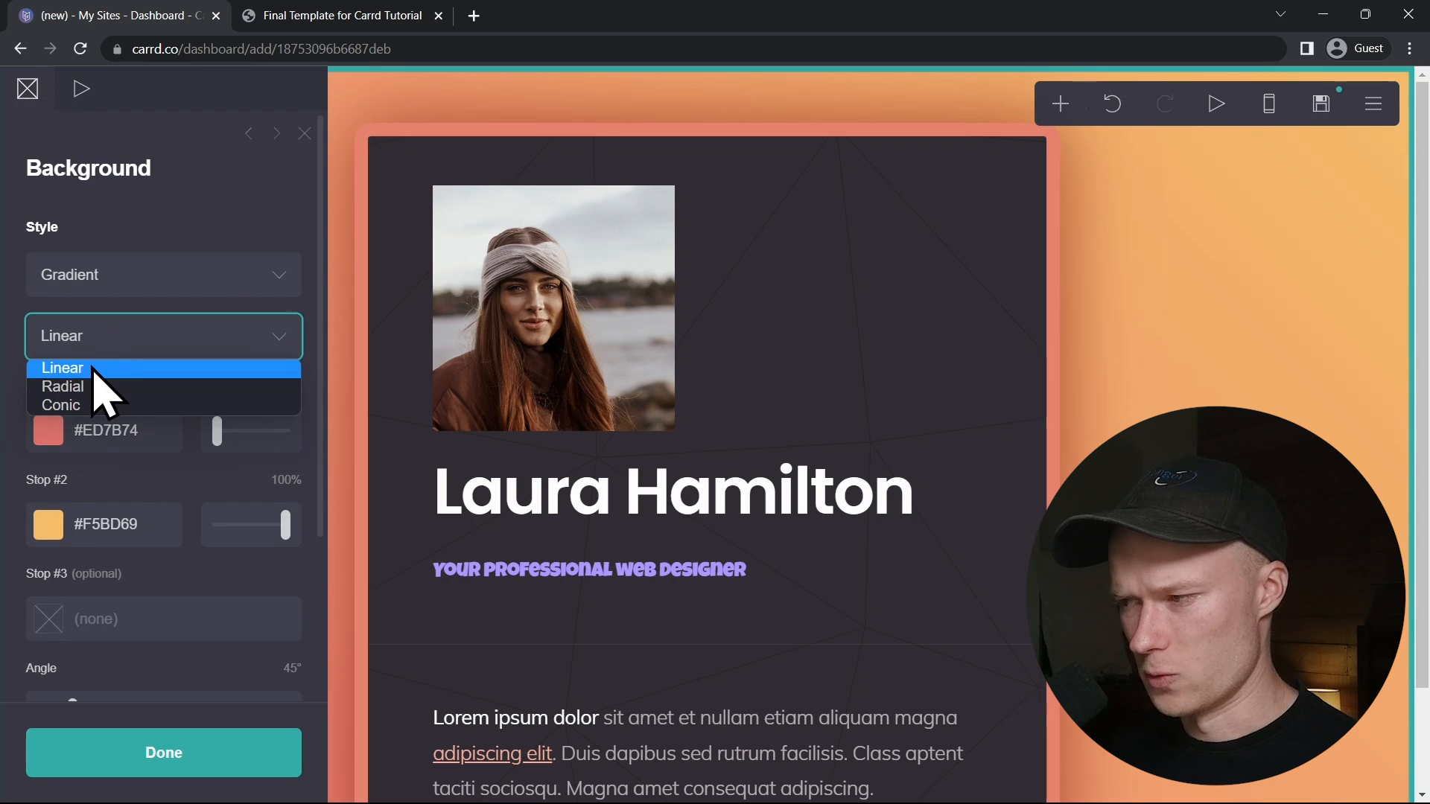
{"action": "left_click", "coordinate": [93, 369]}
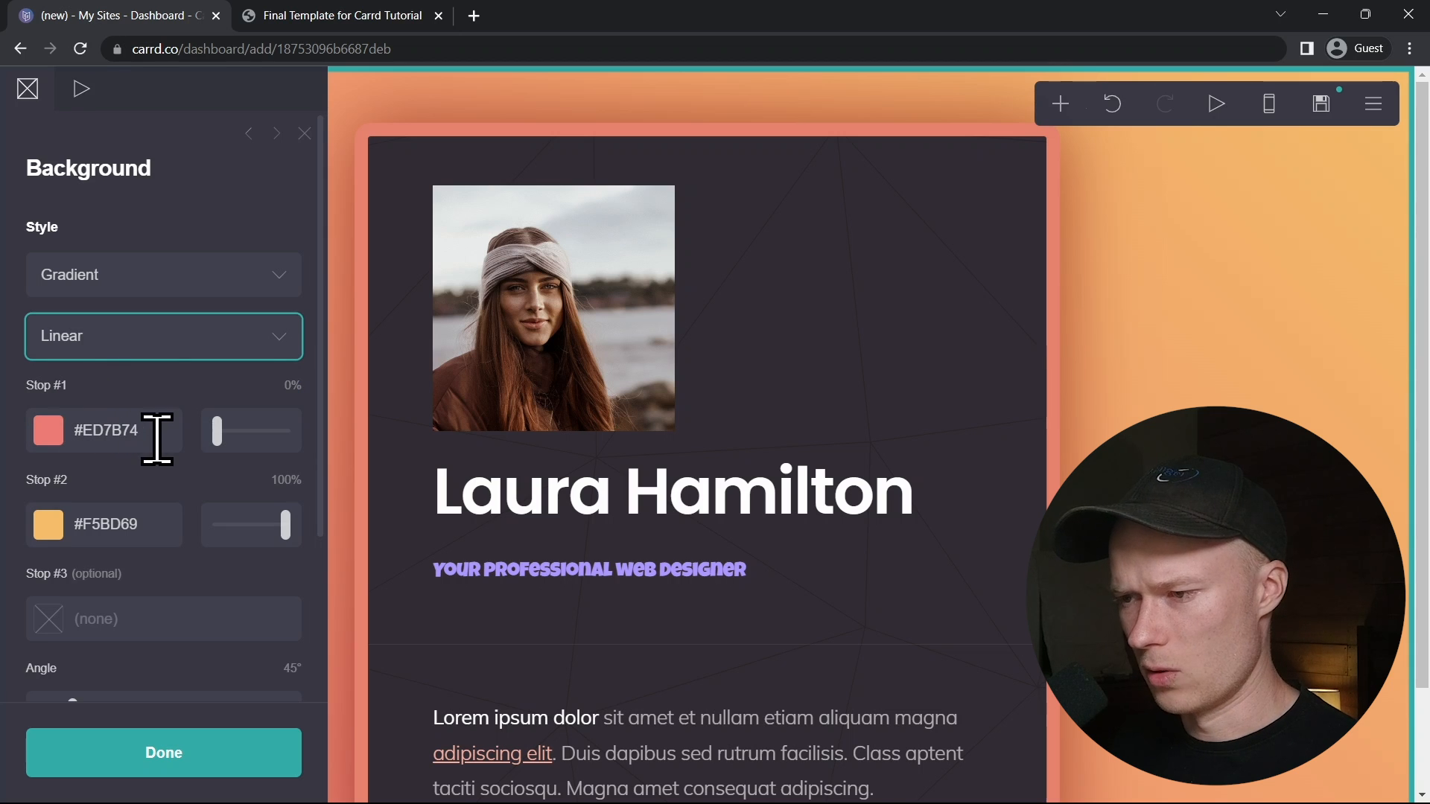
- Try #C4544D as the colour of the gradient's first stop and undo the change
{"action": "scroll", "coordinate": [167, 446], "scroll_direction": "down", "scroll_amount": 2}
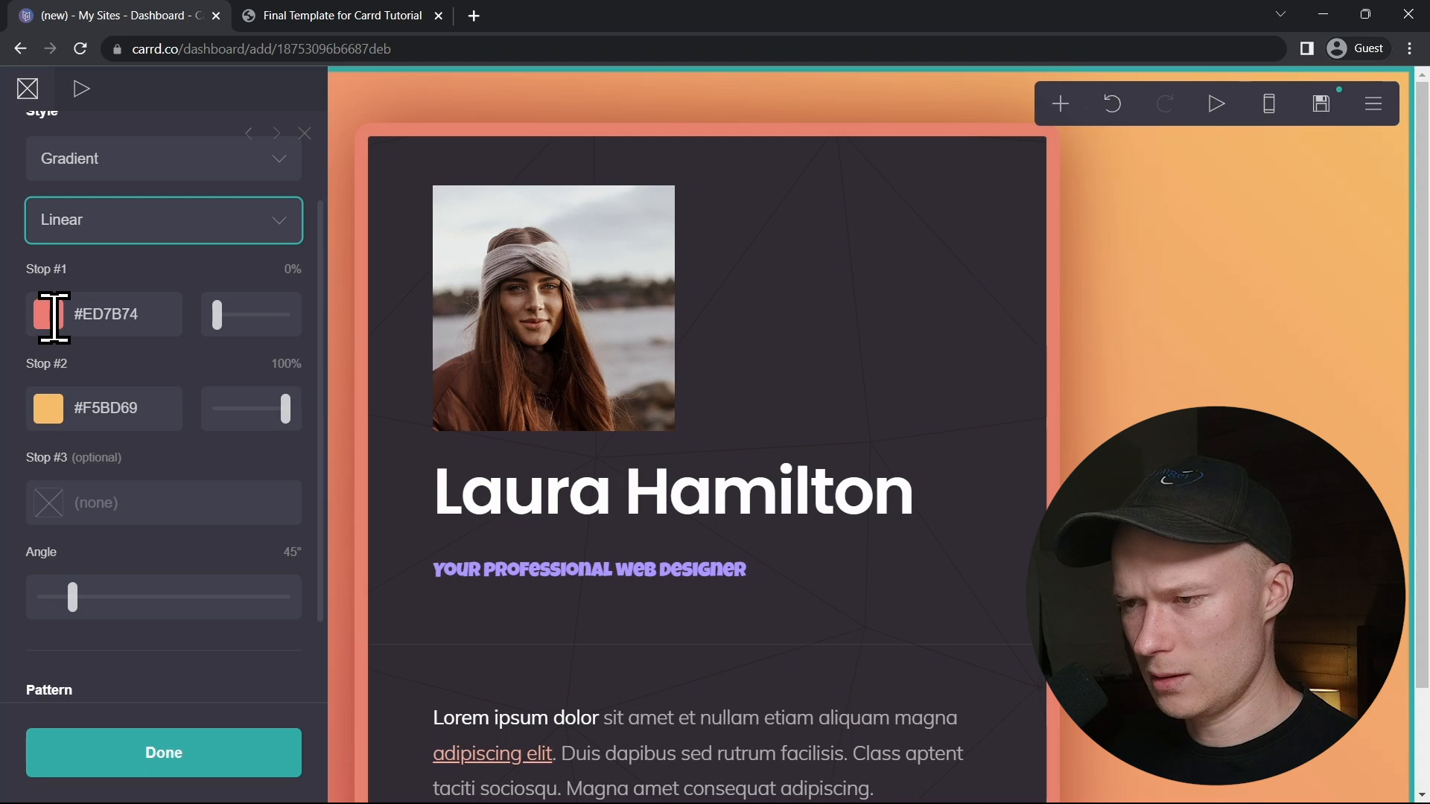
{"action": "left_click", "coordinate": [54, 318]}
{"action": "mouse_move", "coordinate": [210, 431]}
{"action": "left_mouse_down"}
{"action": "mouse_move", "coordinate": [155, 346]}
{"action": "mouse_move", "coordinate": [192, 376]}
{"action": "mouse_move", "coordinate": [277, 339]}
{"action": "mouse_move", "coordinate": [204, 400]}
{"action": "left_mouse_up"}
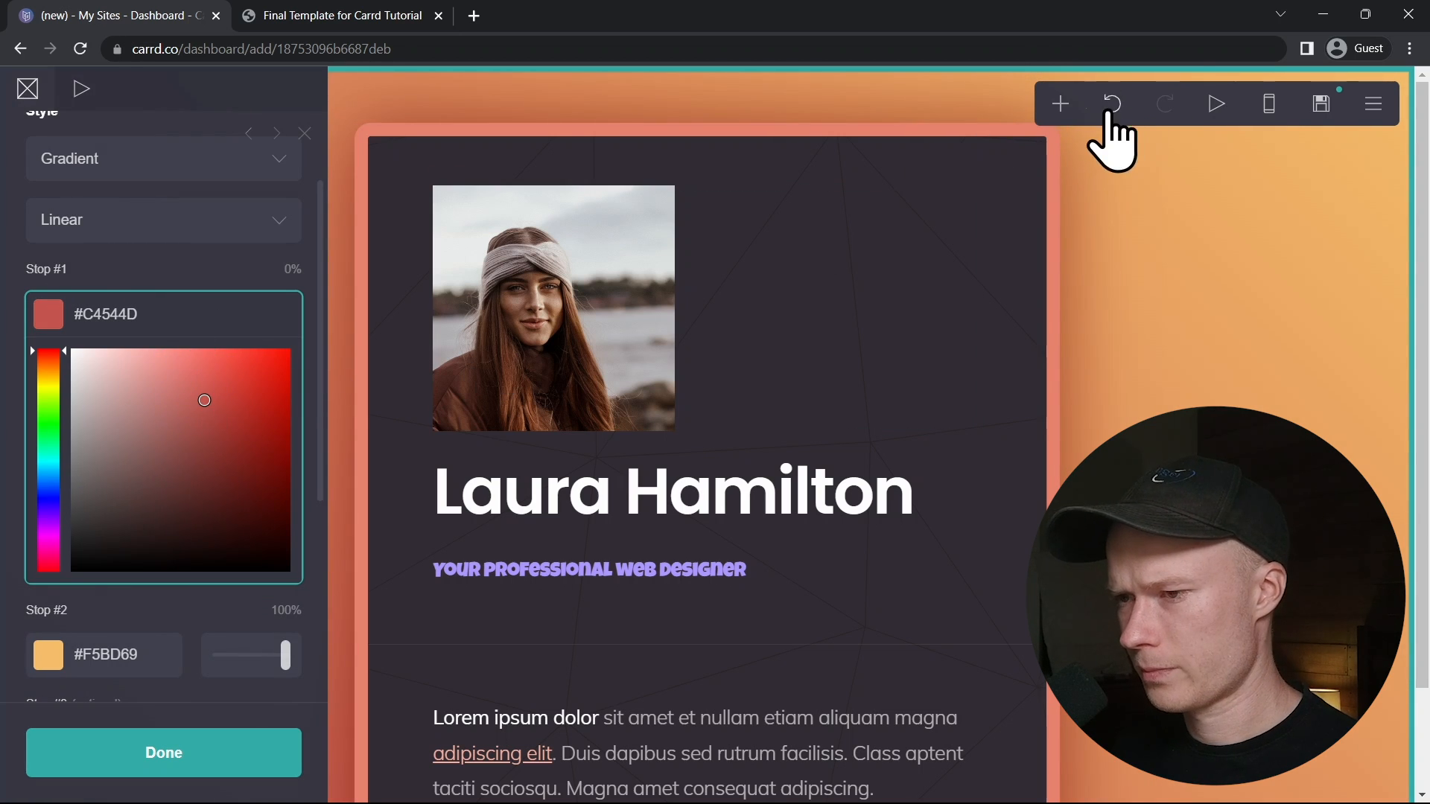
{"action": "left_click", "coordinate": [1112, 108]}
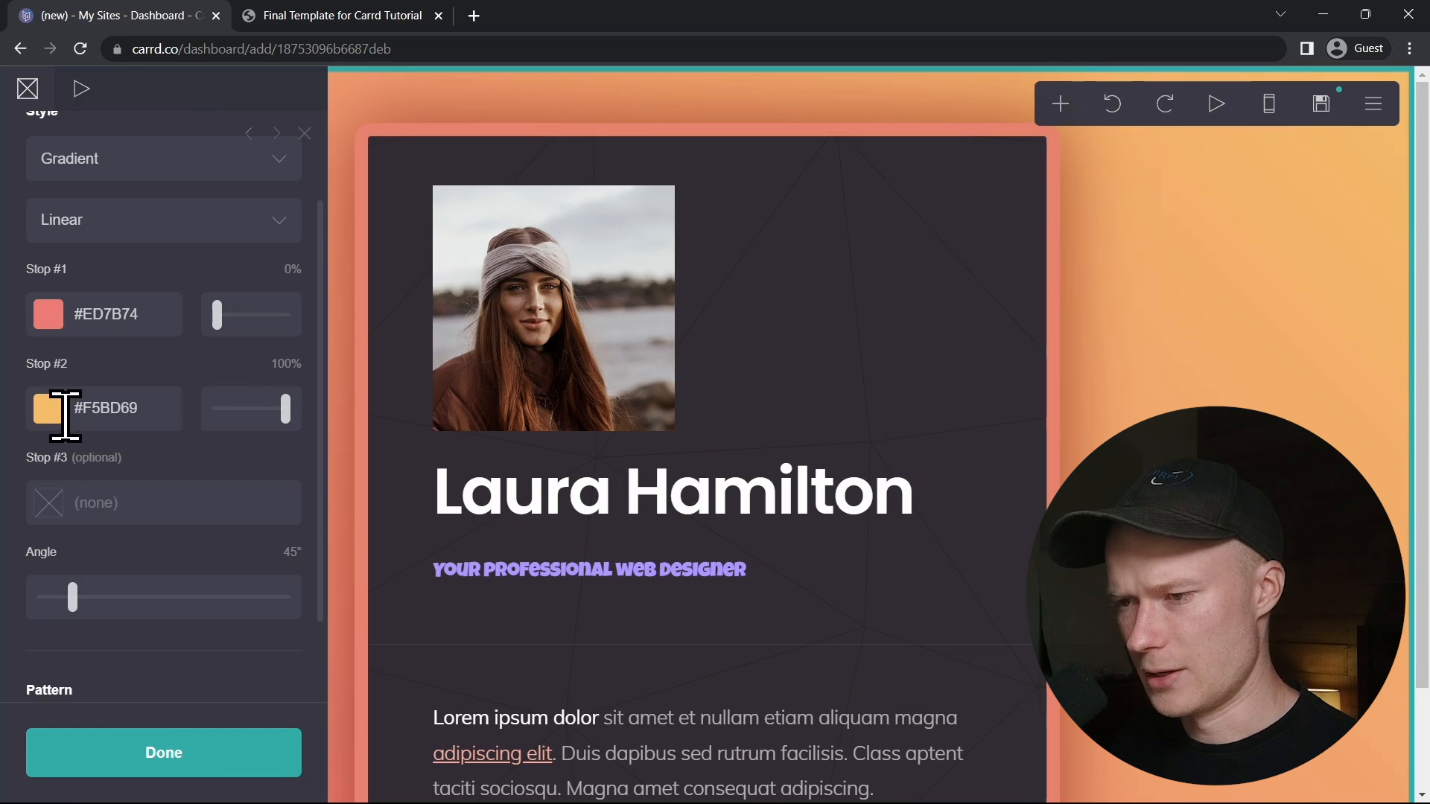
- Try a different colour for the gradient's second stop and undo the change
{"action": "left_click", "coordinate": [43, 410]}
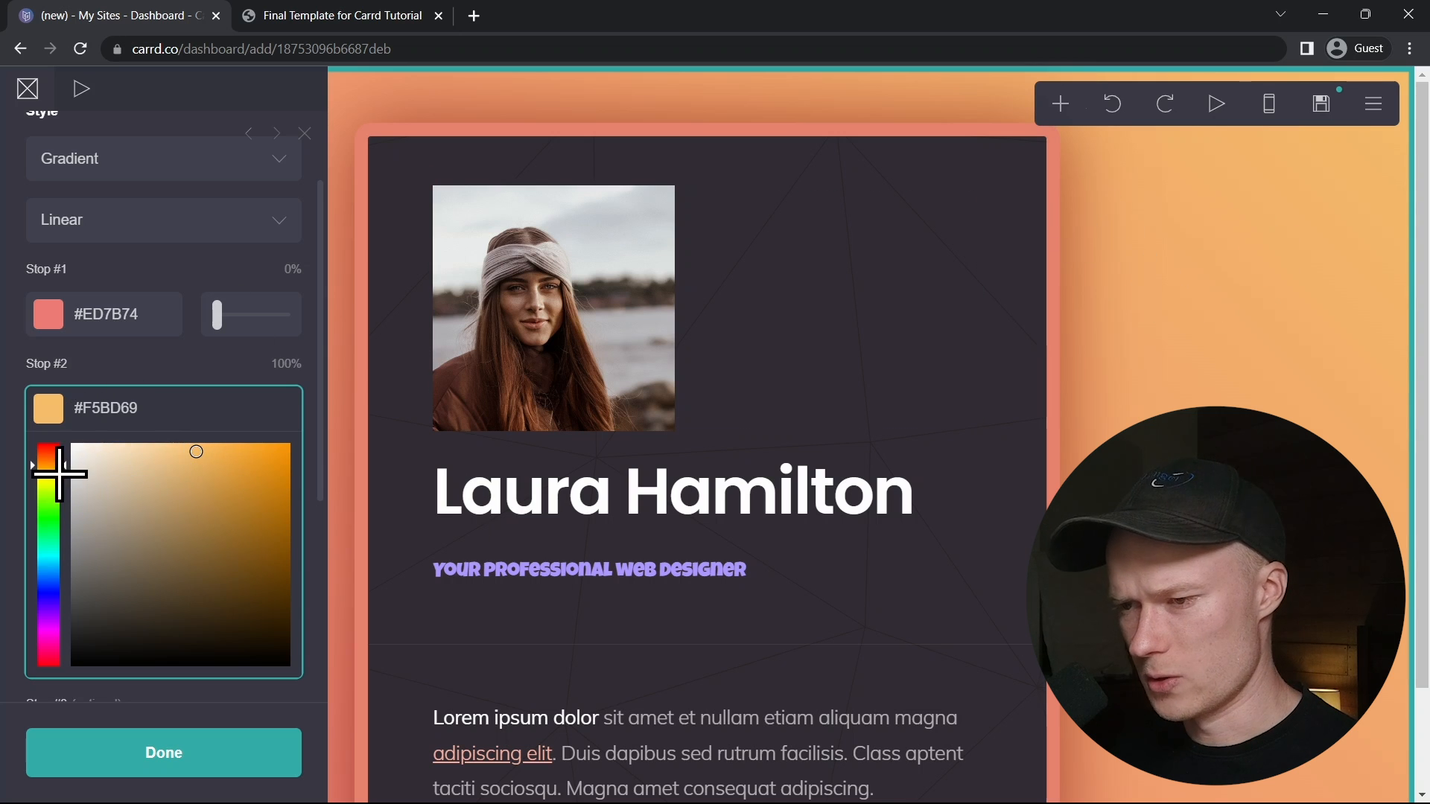
{"action": "mouse_move", "coordinate": [57, 472]}
{"action": "left_mouse_down"}
{"action": "mouse_move", "coordinate": [47, 501]}
{"action": "mouse_move", "coordinate": [37, 476]}
{"action": "mouse_move", "coordinate": [70, 464]}
{"action": "mouse_move", "coordinate": [70, 479]}
{"action": "left_mouse_up"}
{"action": "left_click_drag", "start_coordinate": [173, 547], "coordinate": [201, 489]}
{"action": "key", "text": "ctrl+z"}
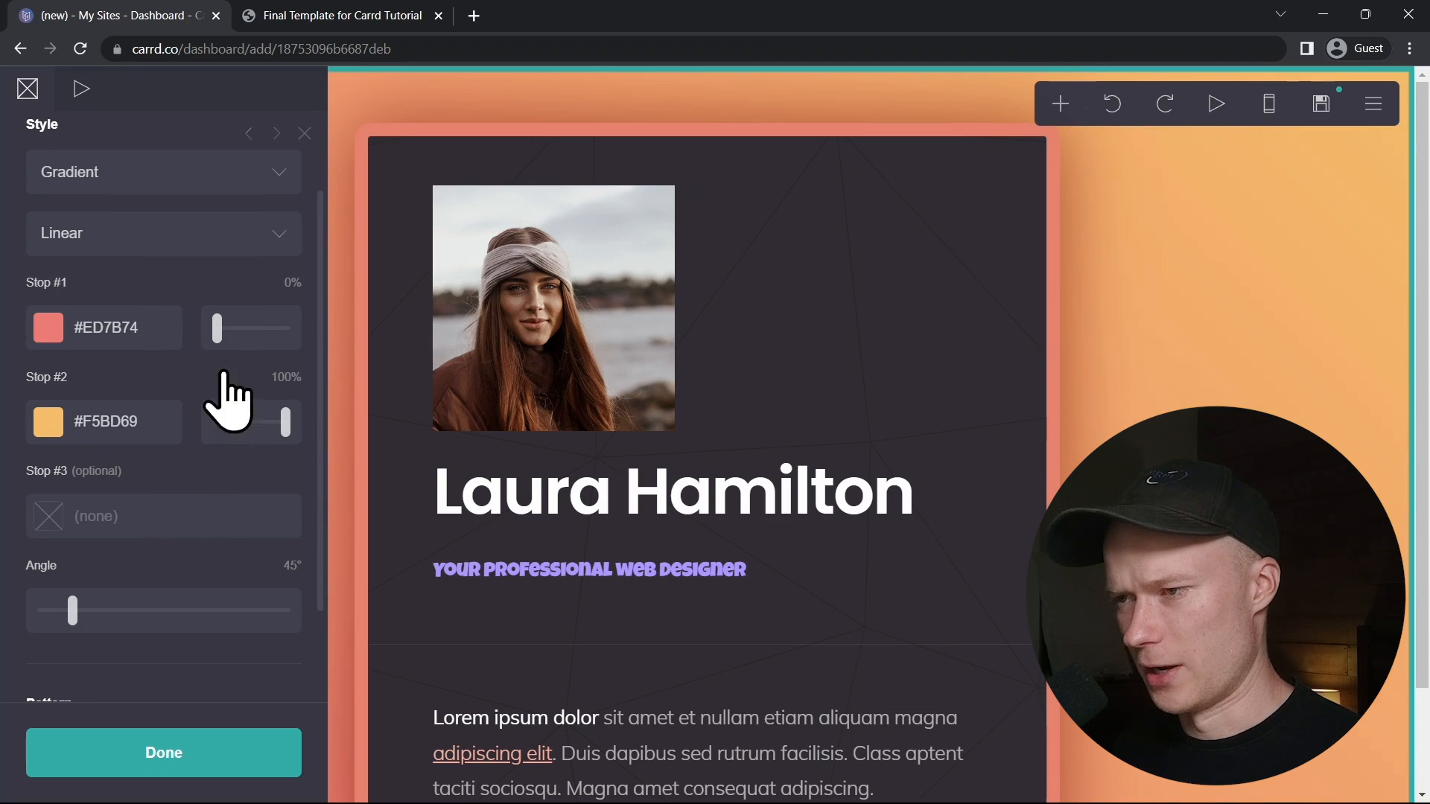
- Collapse the background settings panel to view the whole gradient behind the page and expand it again
{"action": "left_click", "coordinate": [246, 136]}
{"action": "scroll", "coordinate": [227, 629], "scroll_direction": "down", "scroll_amount": 1}
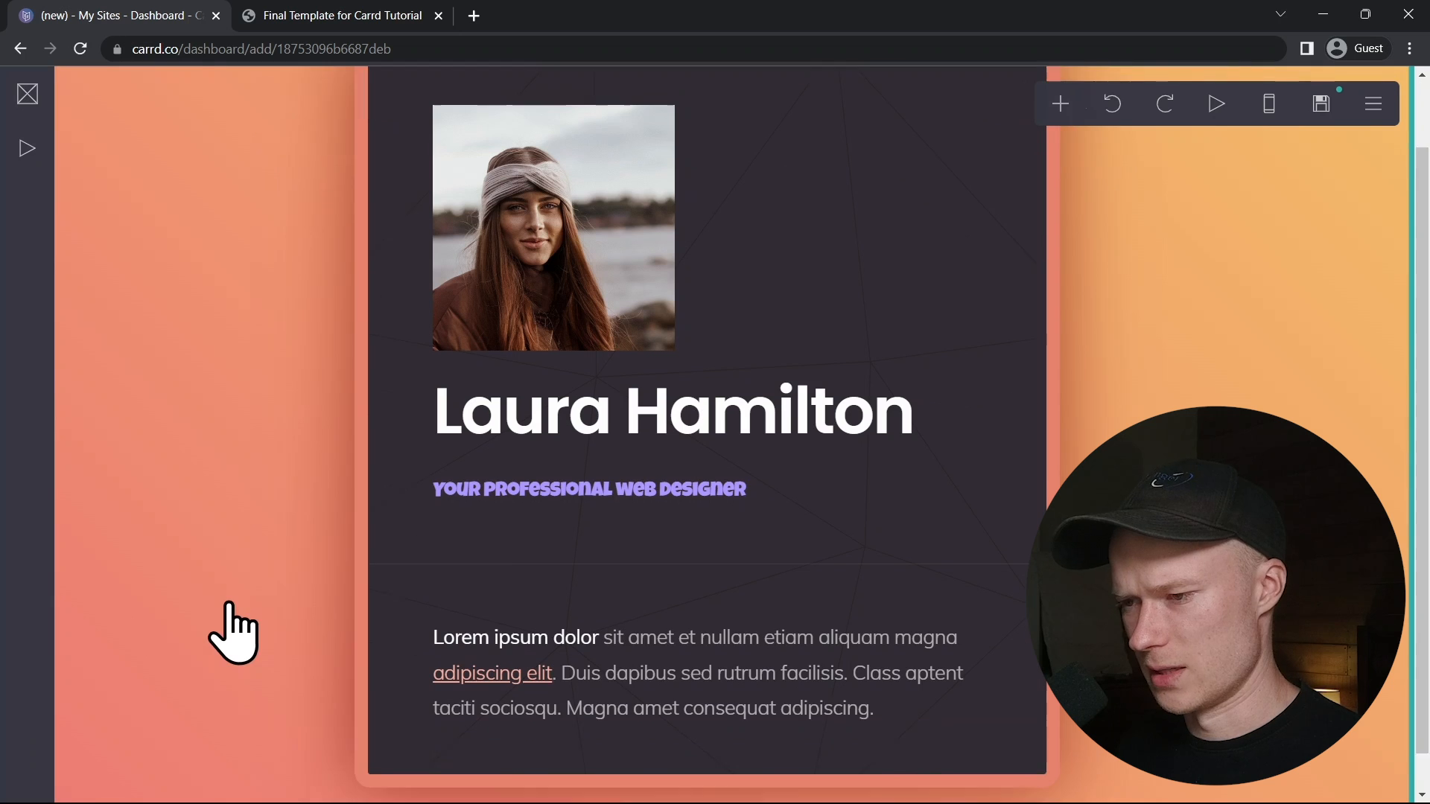
{"action": "scroll", "coordinate": [1296, 328], "scroll_direction": "up", "scroll_amount": 1}
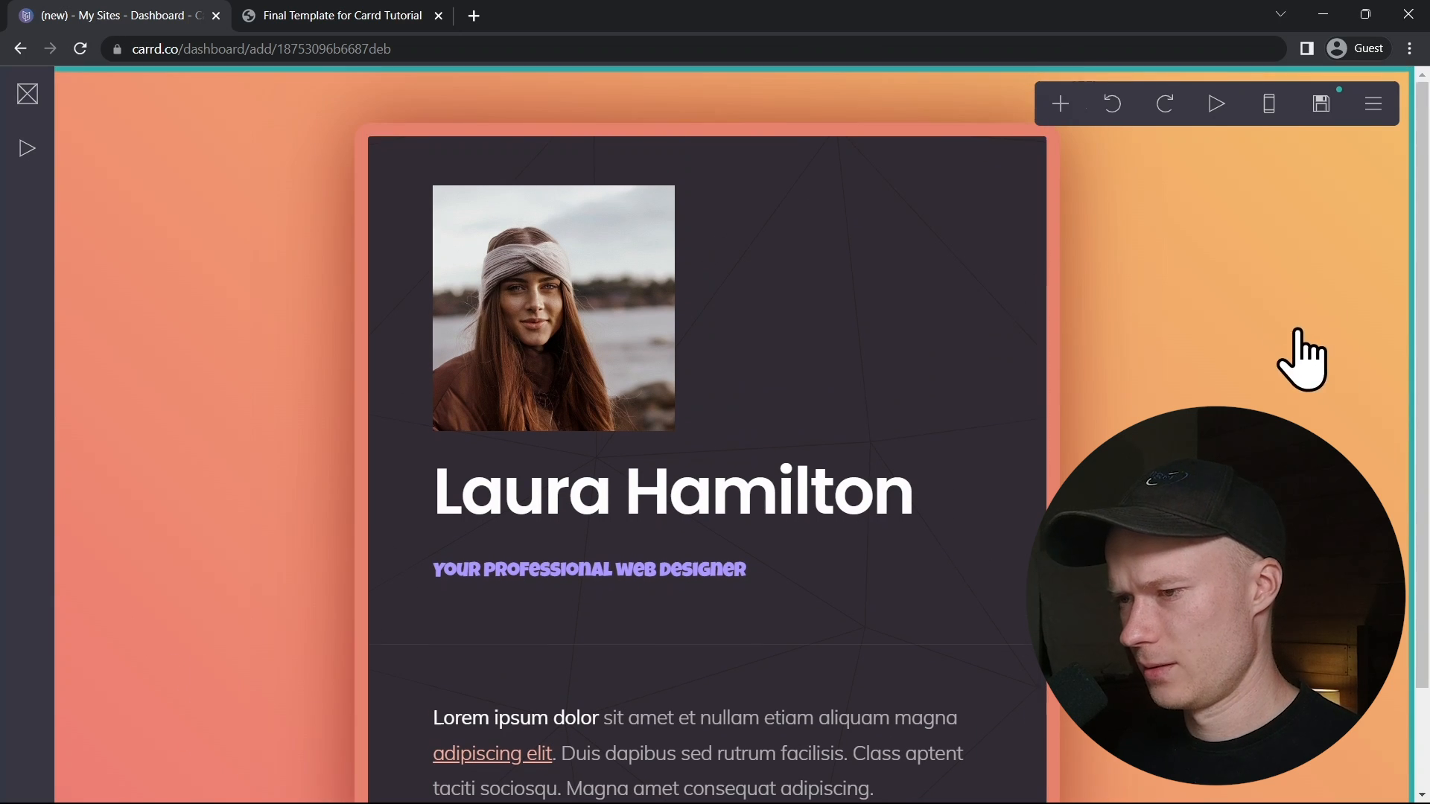
{"action": "left_click", "coordinate": [5, 152]}
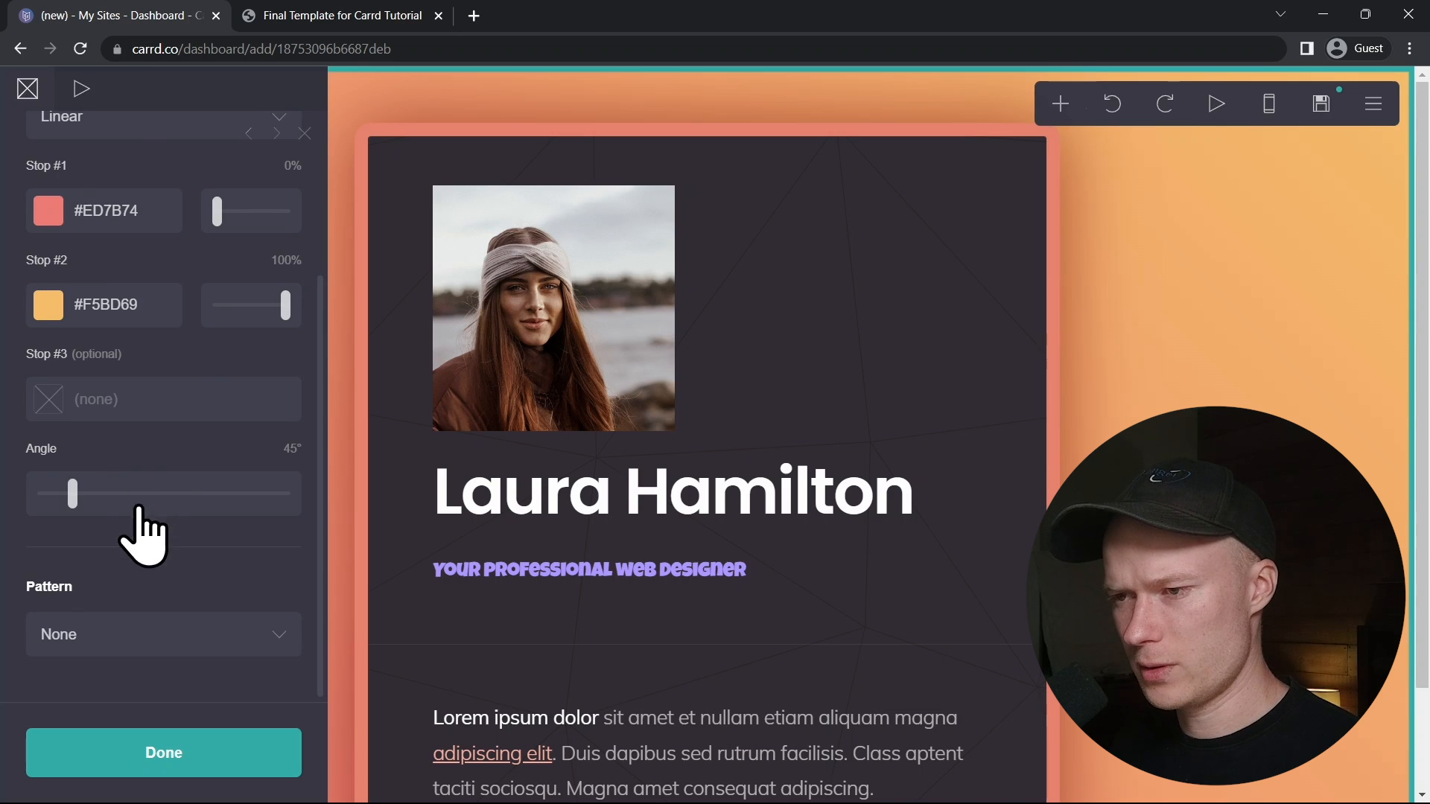
- Apply the Hexagons pattern to the page background
{"action": "scroll", "coordinate": [142, 514], "scroll_direction": "up", "scroll_amount": 3}
{"action": "scroll", "coordinate": [153, 488], "scroll_direction": "down", "scroll_amount": 3}
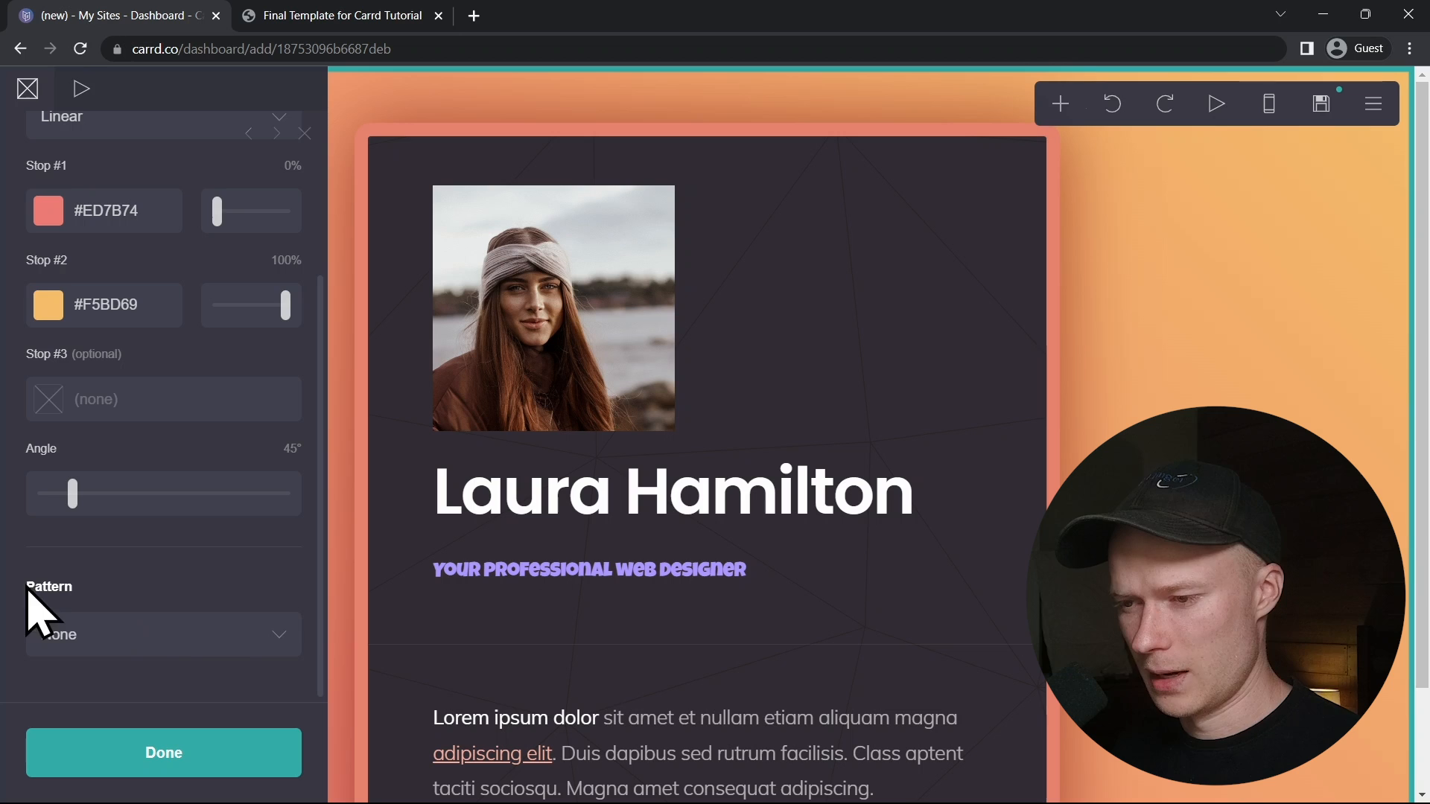
{"action": "left_click", "coordinate": [115, 634]}
{"action": "scroll", "coordinate": [121, 479], "scroll_direction": "down", "scroll_amount": 7}
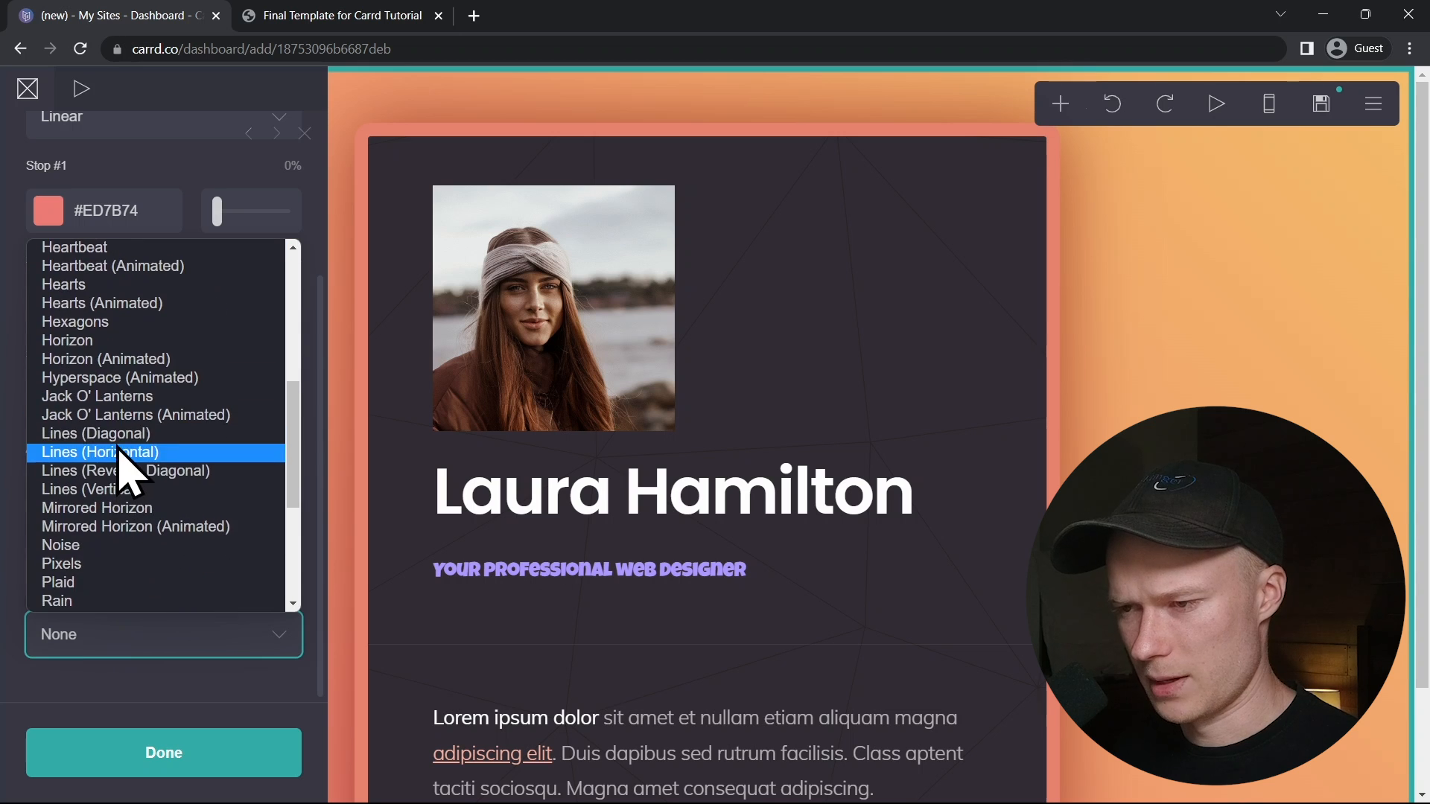
{"action": "scroll", "coordinate": [134, 499], "scroll_direction": "up", "scroll_amount": 3}
{"action": "left_click", "coordinate": [141, 509]}
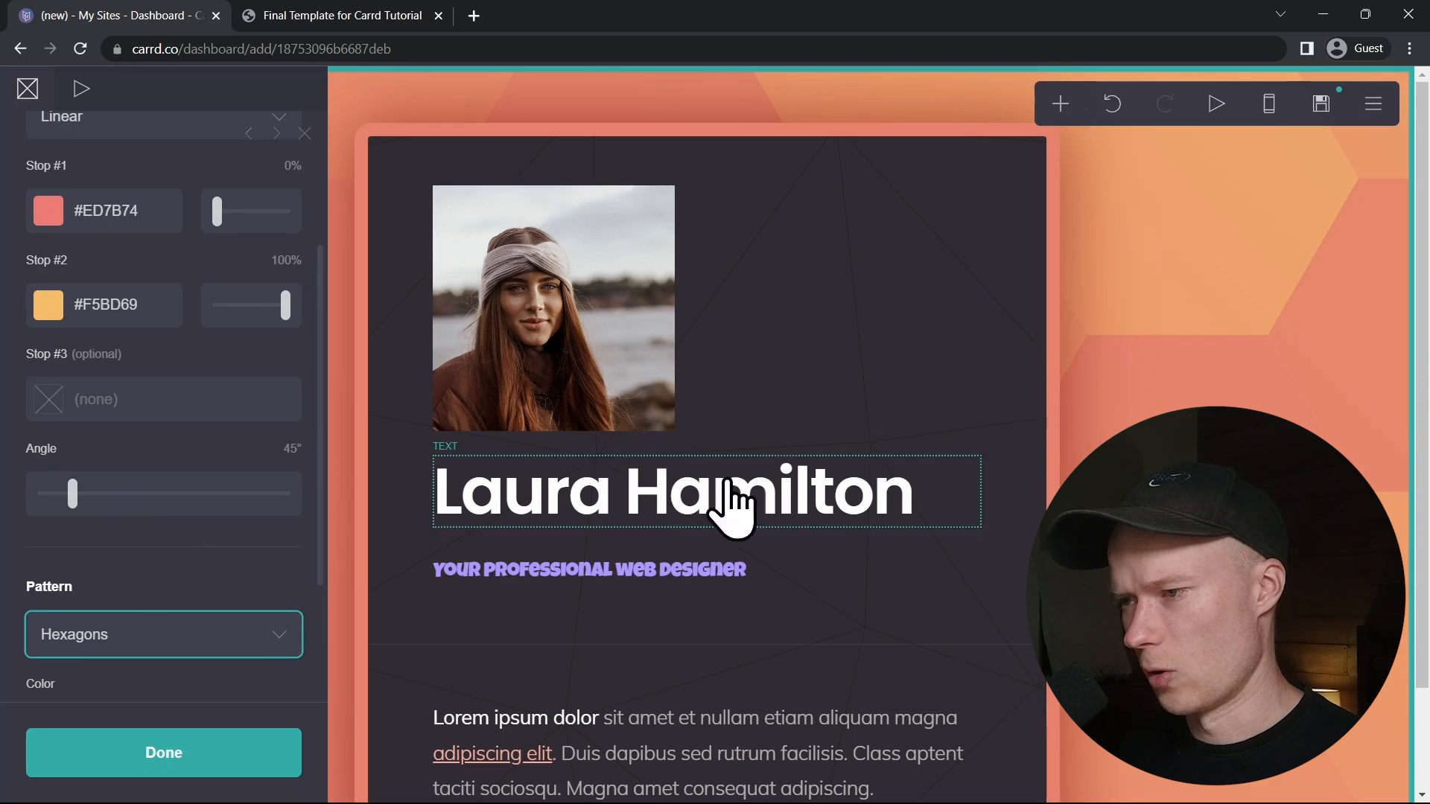
- View the hexagon background with the settings panel collapsed and expand the panel again
{"action": "scroll", "coordinate": [75, 522], "scroll_direction": "down", "scroll_amount": 3}
{"action": "left_click", "coordinate": [27, 89]}
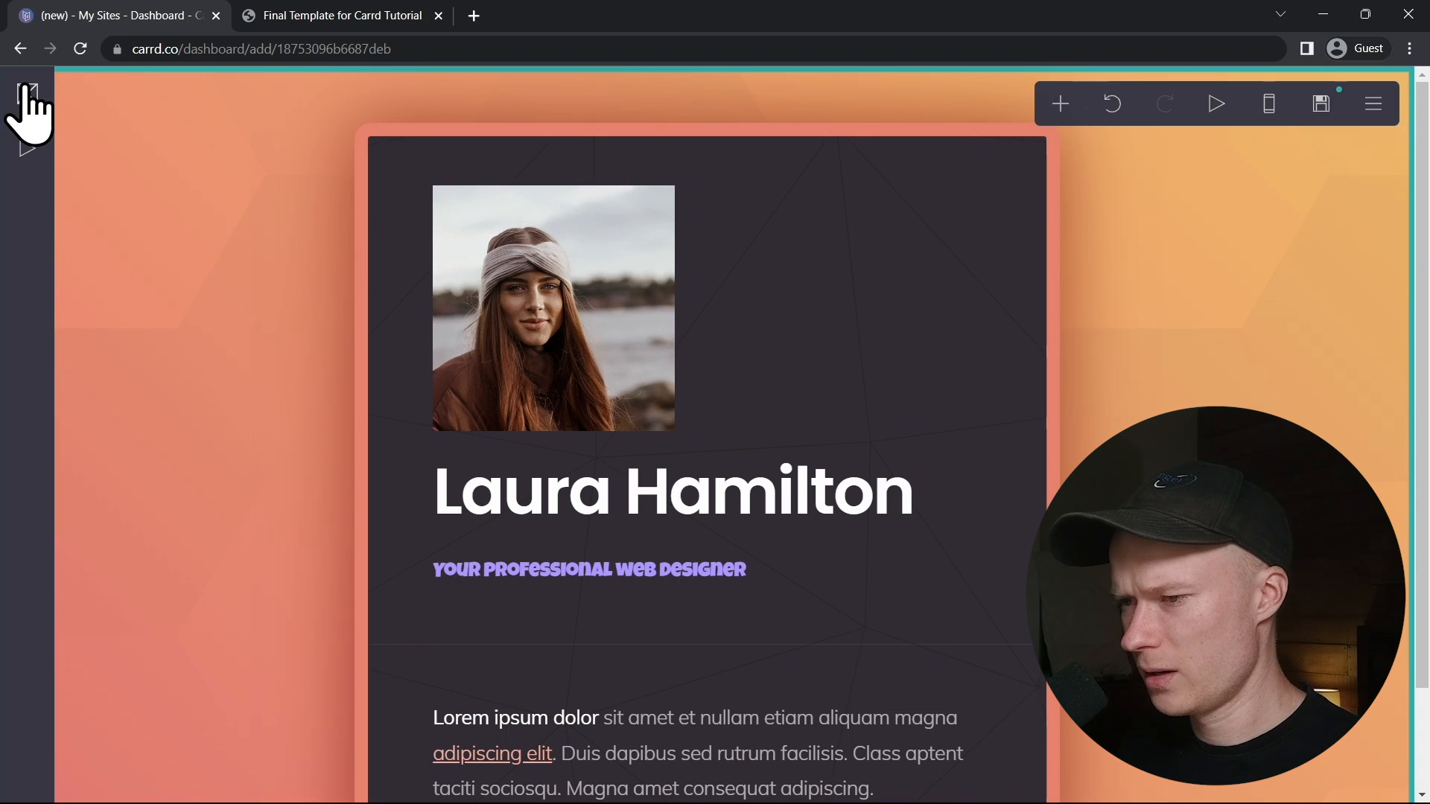
{"action": "left_click", "coordinate": [27, 89]}
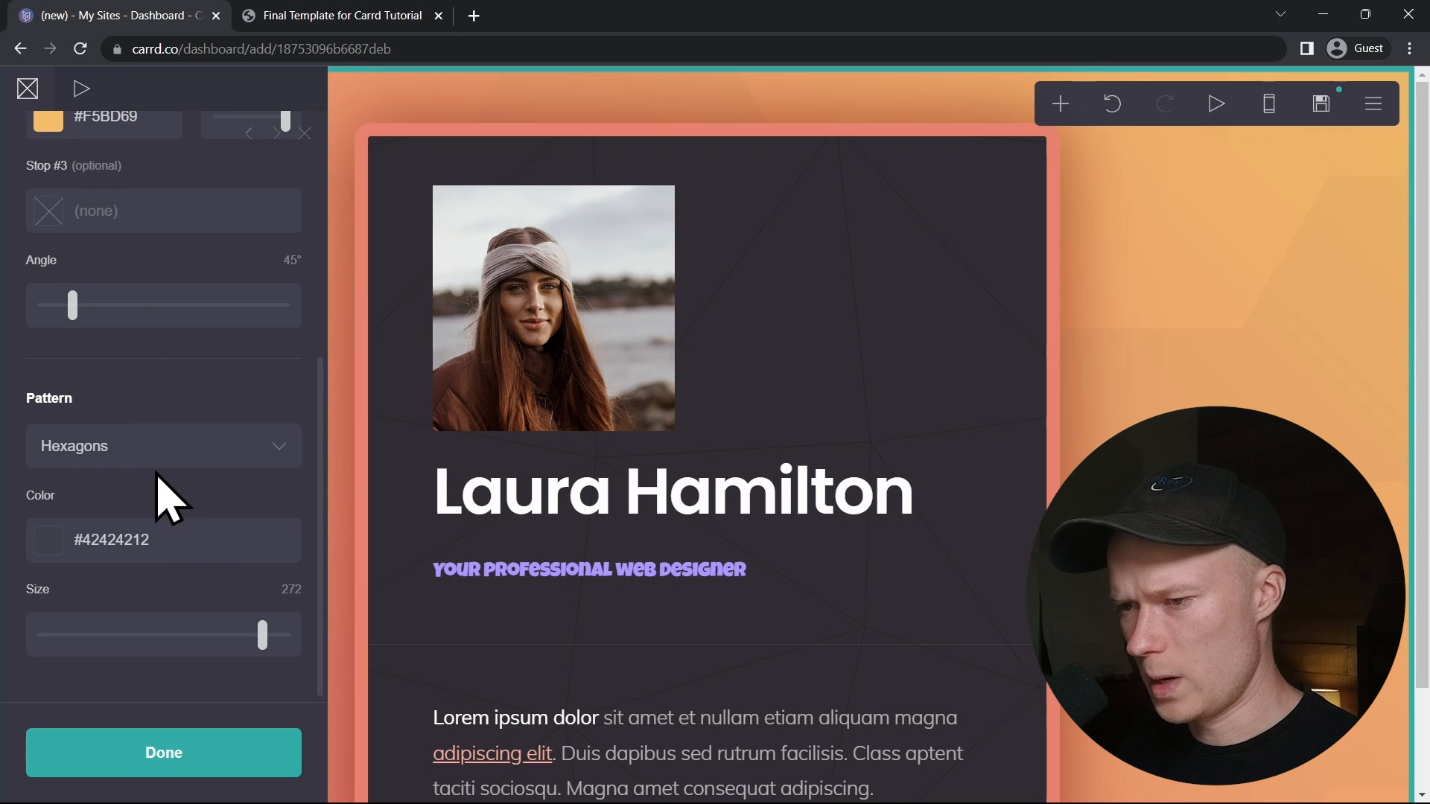
- Look through the available background patterns and set the page background's pattern to Triangles
{"action": "left_click", "coordinate": [165, 446]}
{"action": "scroll", "coordinate": [149, 312], "scroll_direction": "down", "scroll_amount": 8}
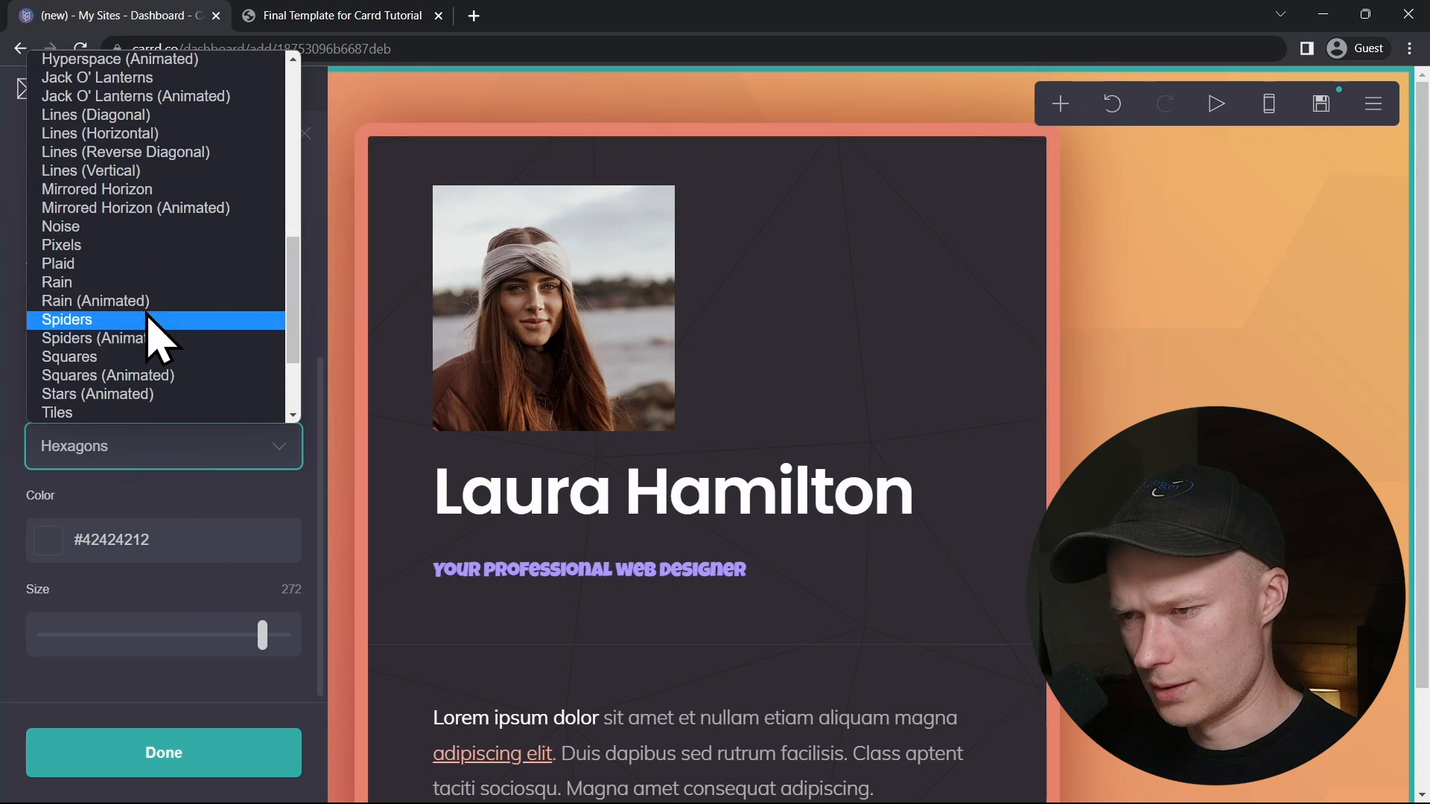
{"action": "scroll", "coordinate": [149, 294], "scroll_direction": "down", "scroll_amount": 2}
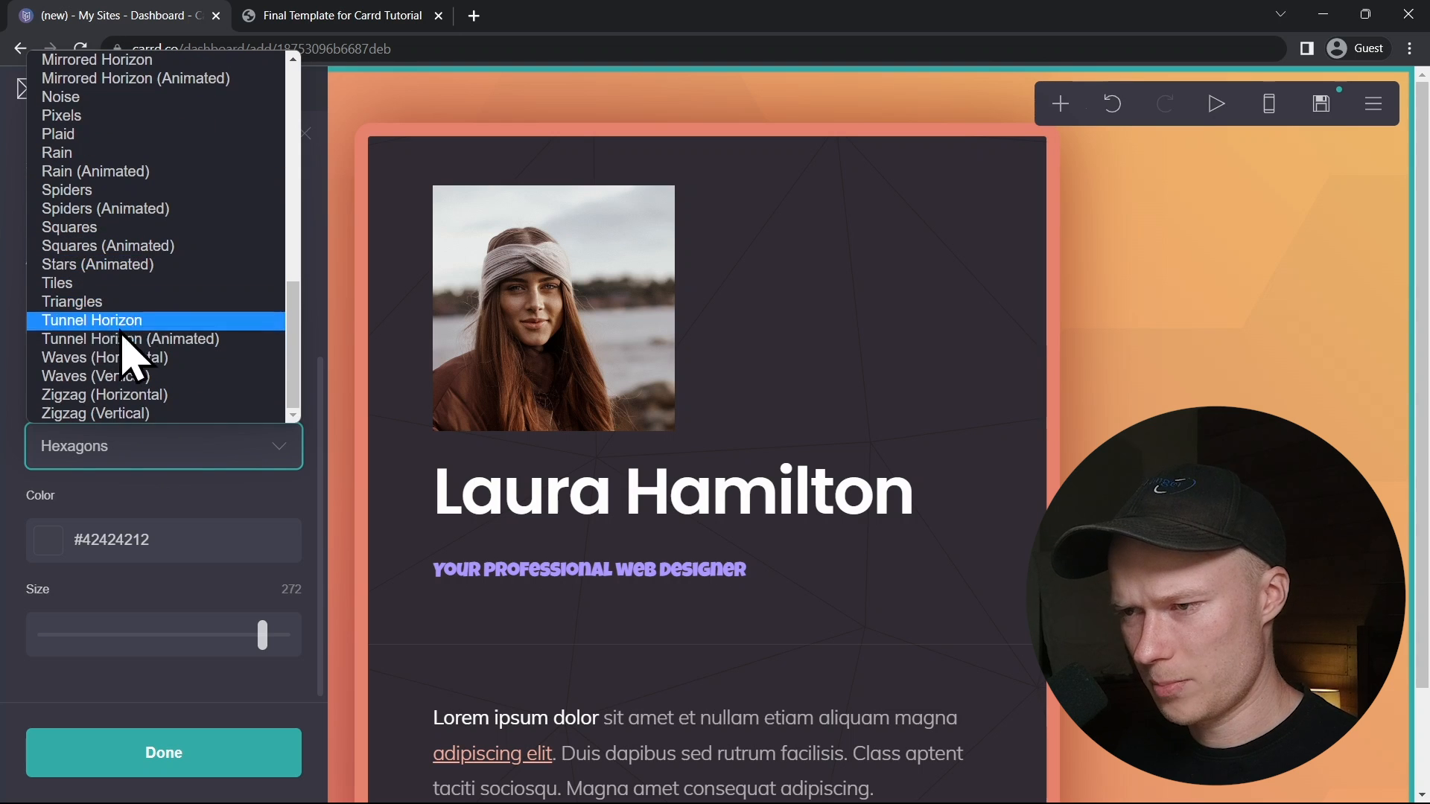
{"action": "scroll", "coordinate": [164, 357], "scroll_direction": "up", "scroll_amount": 3}
{"action": "scroll", "coordinate": [141, 328], "scroll_direction": "up", "scroll_amount": 8}
{"action": "scroll", "coordinate": [145, 235], "scroll_direction": "down", "scroll_amount": 11}
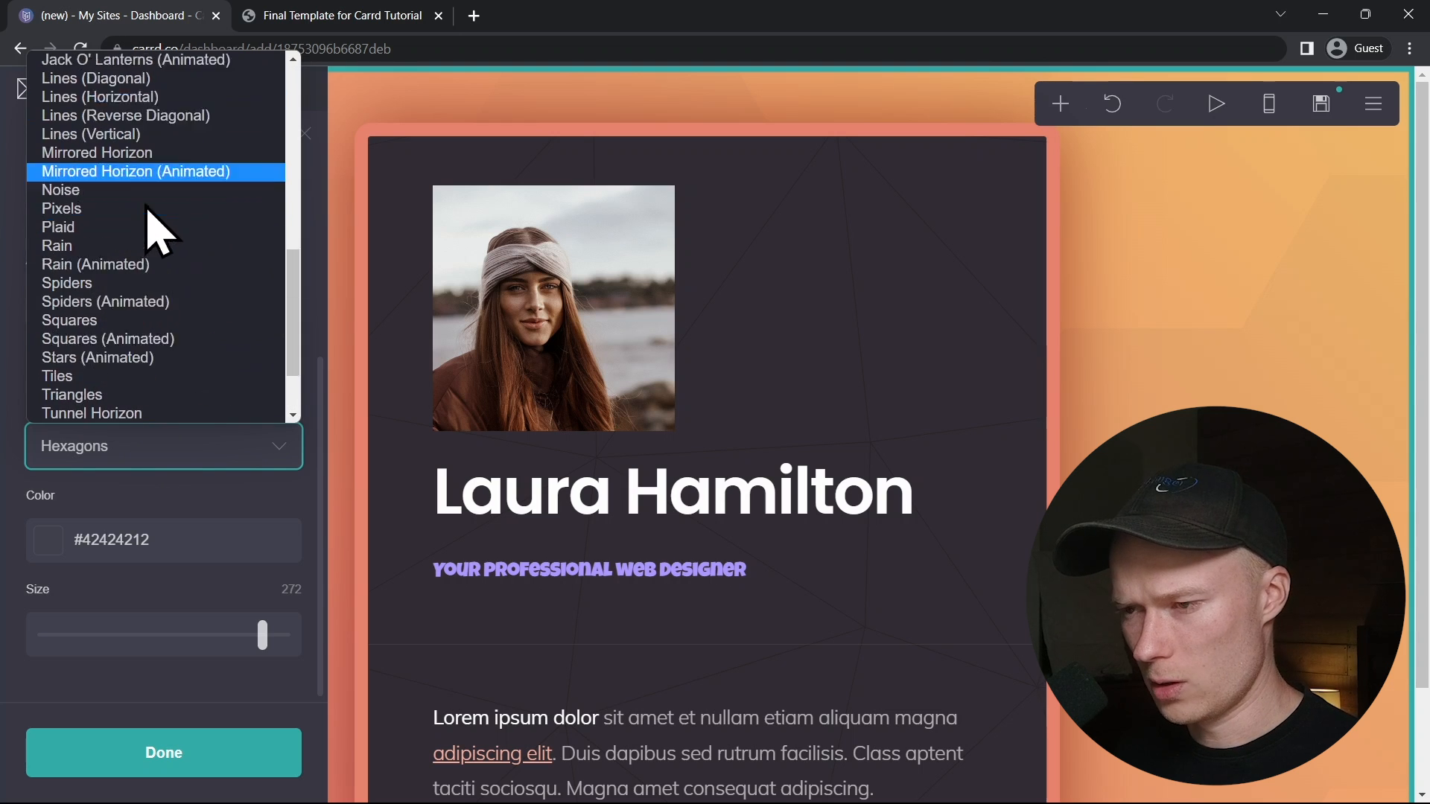
{"action": "scroll", "coordinate": [154, 223], "scroll_direction": "down", "scroll_amount": 2}
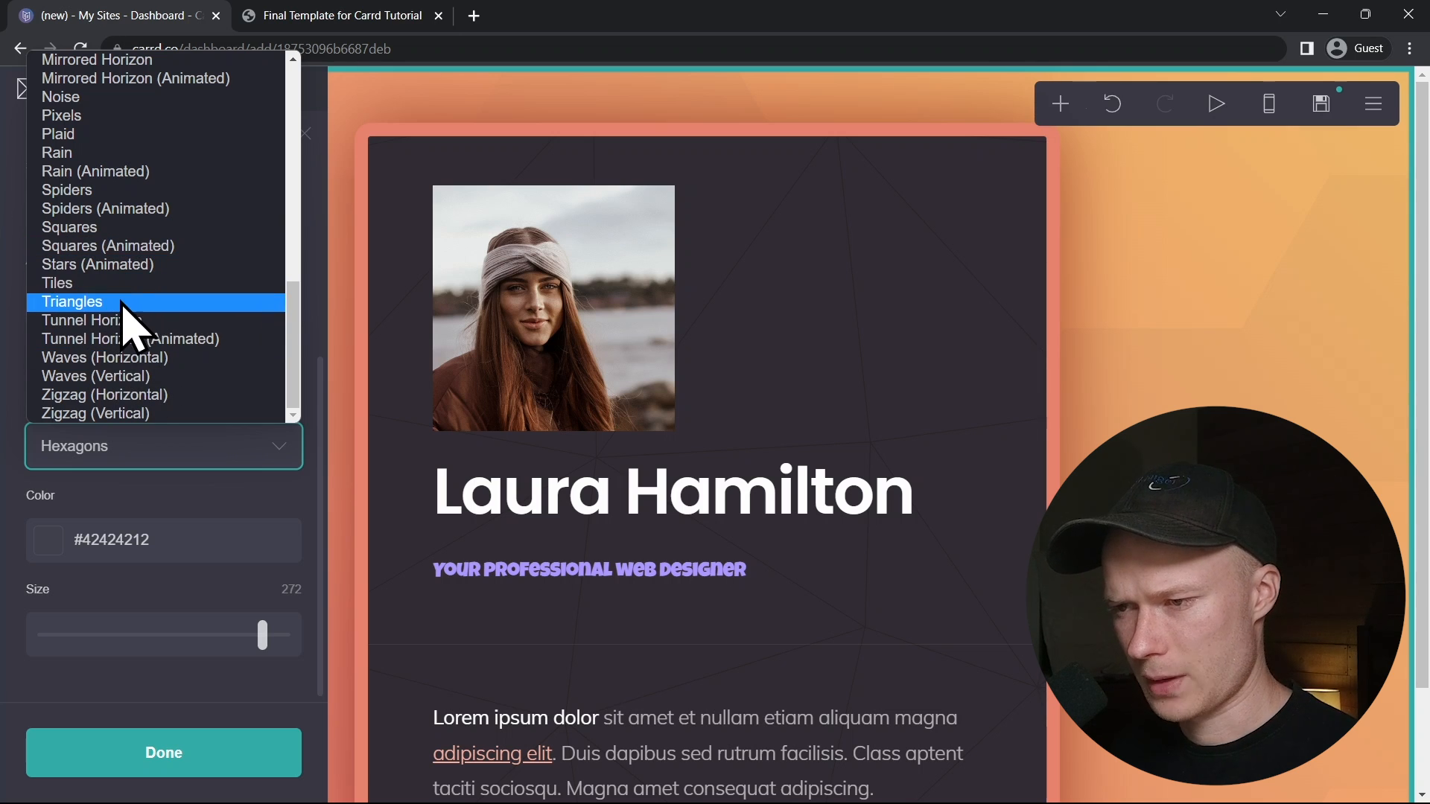
{"action": "left_click", "coordinate": [90, 302]}
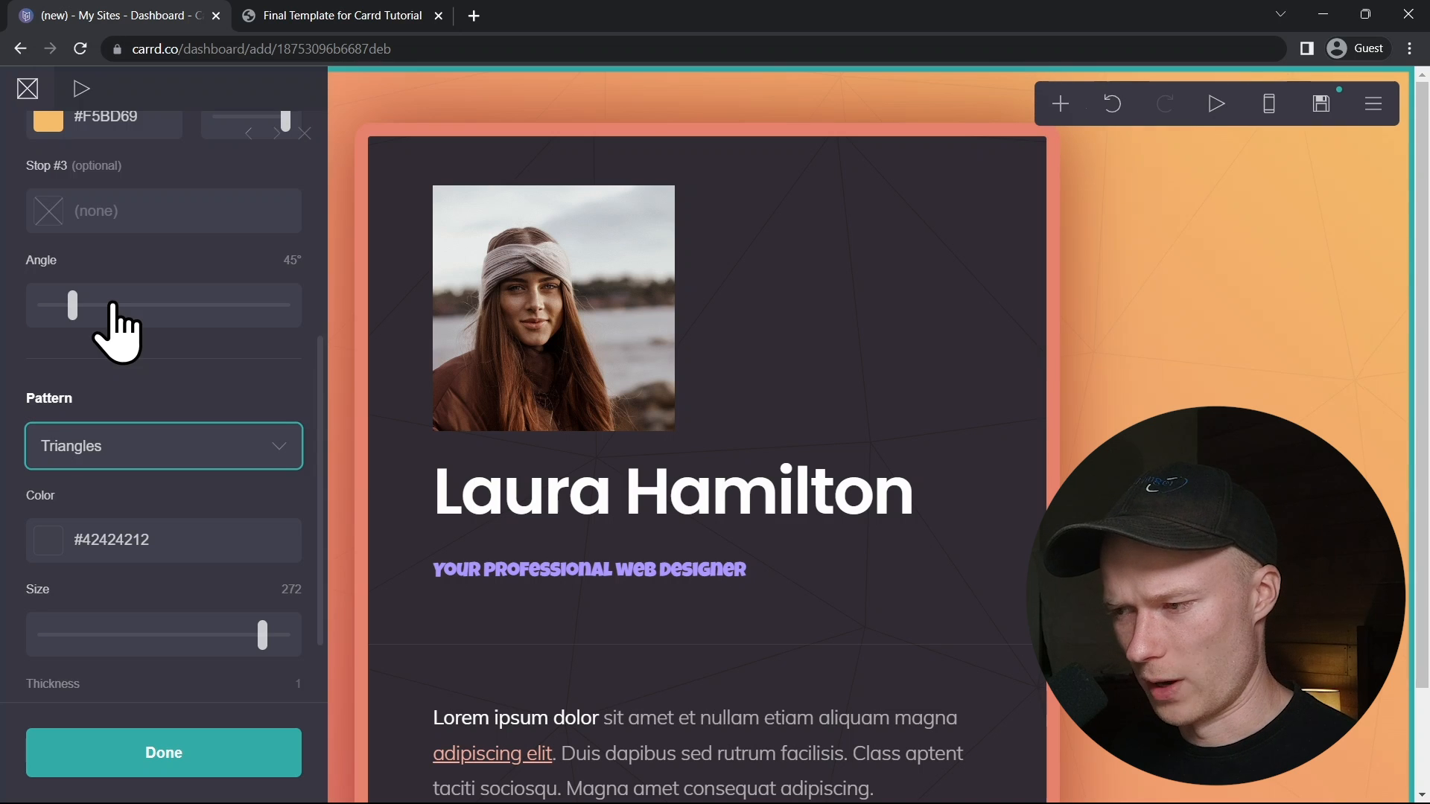
- Set the background's triangle pattern color to #E6826C and its size to 245, and finish the background settings
{"action": "left_click", "coordinate": [208, 542]}
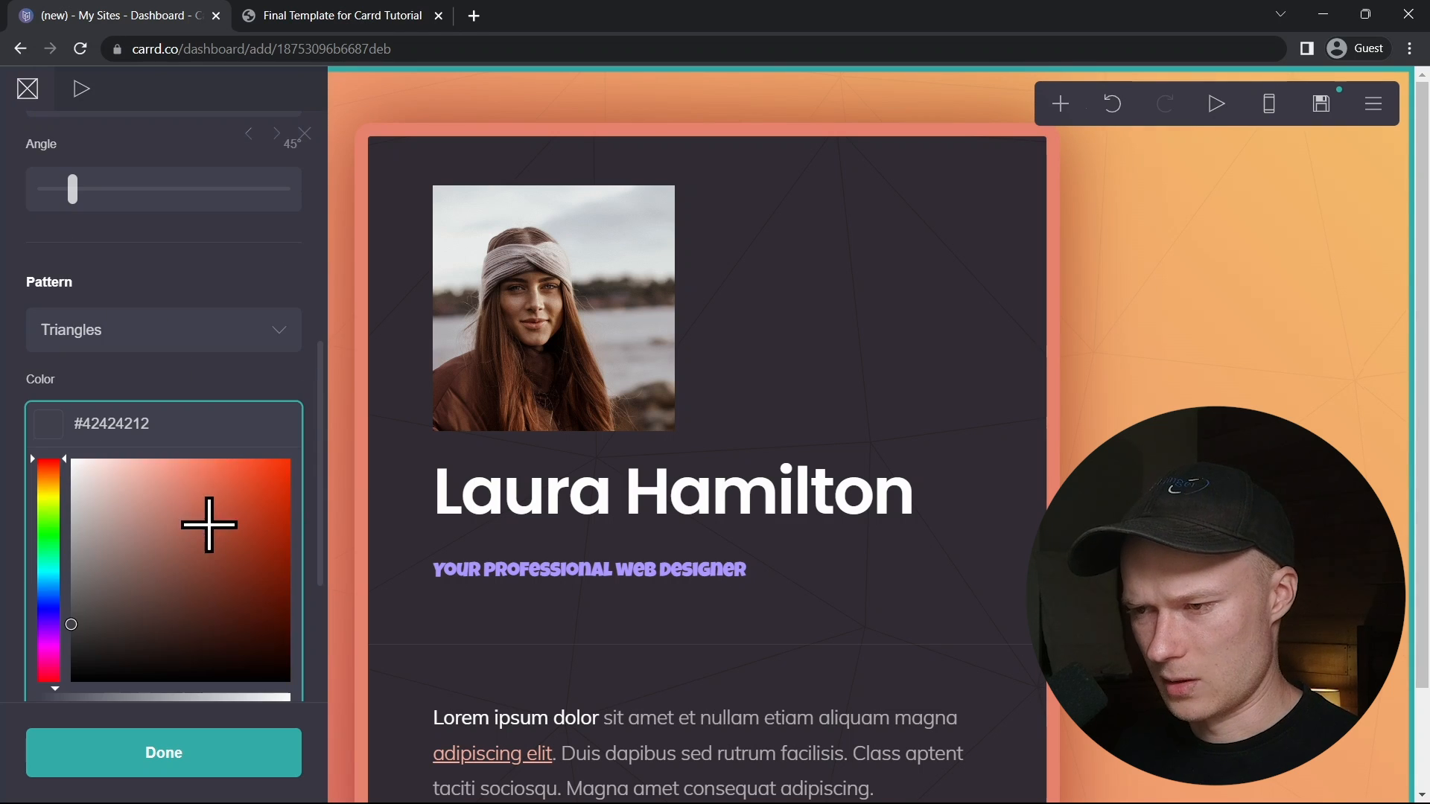
{"action": "left_click_drag", "start_coordinate": [198, 435], "coordinate": [74, 436]}
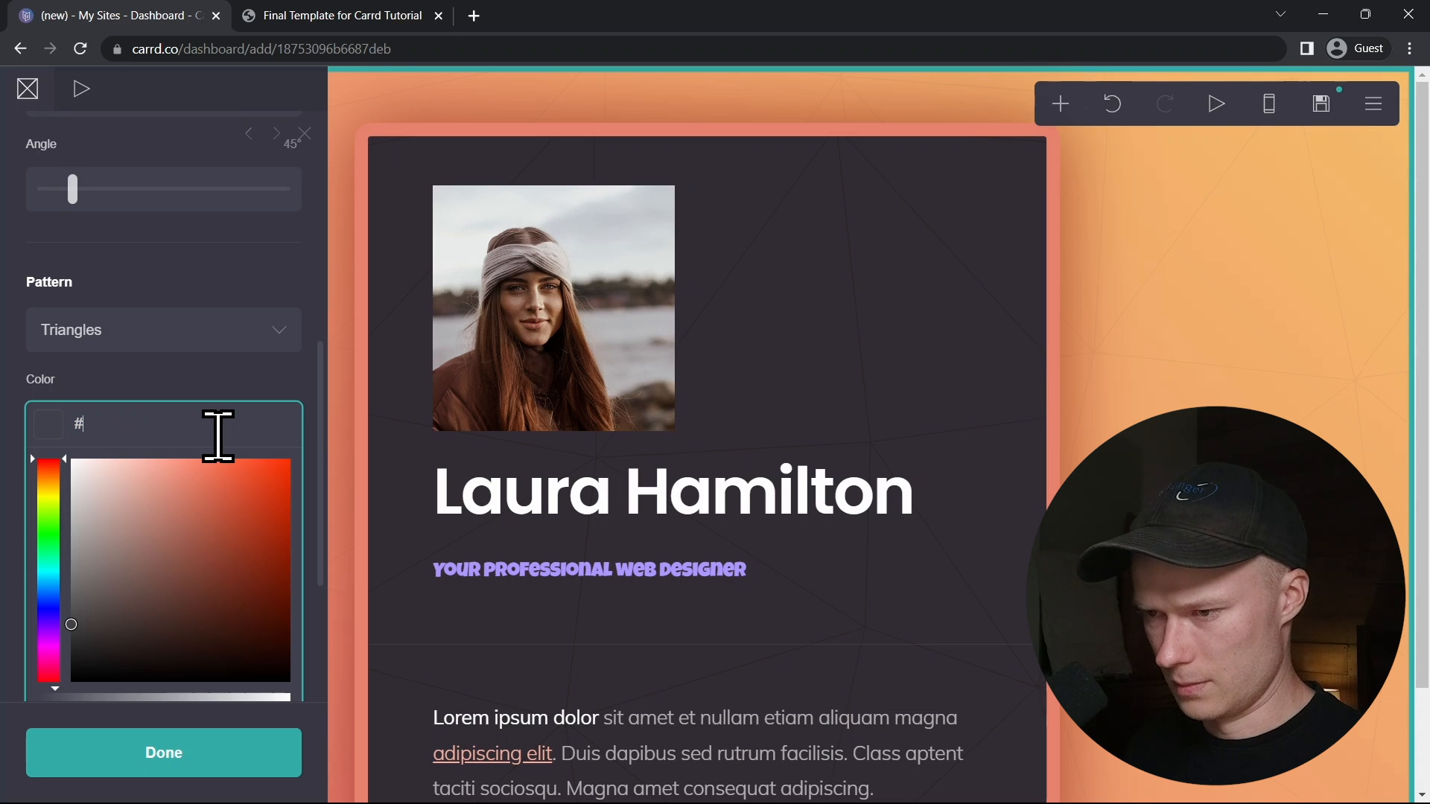
{"action": "type", "text": "E6826C"}
{"action": "left_click", "coordinate": [200, 388]}
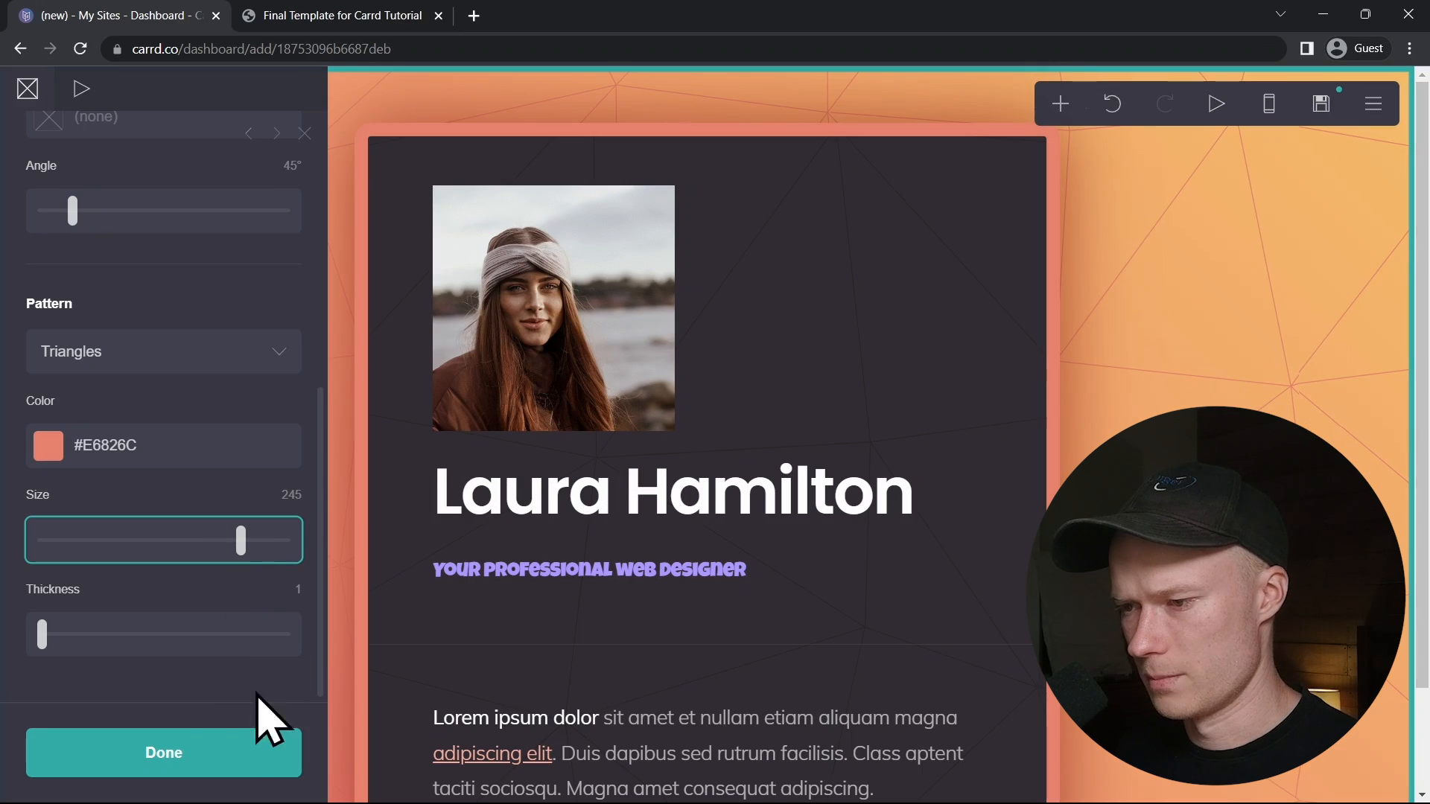
{"action": "left_click", "coordinate": [173, 752]}
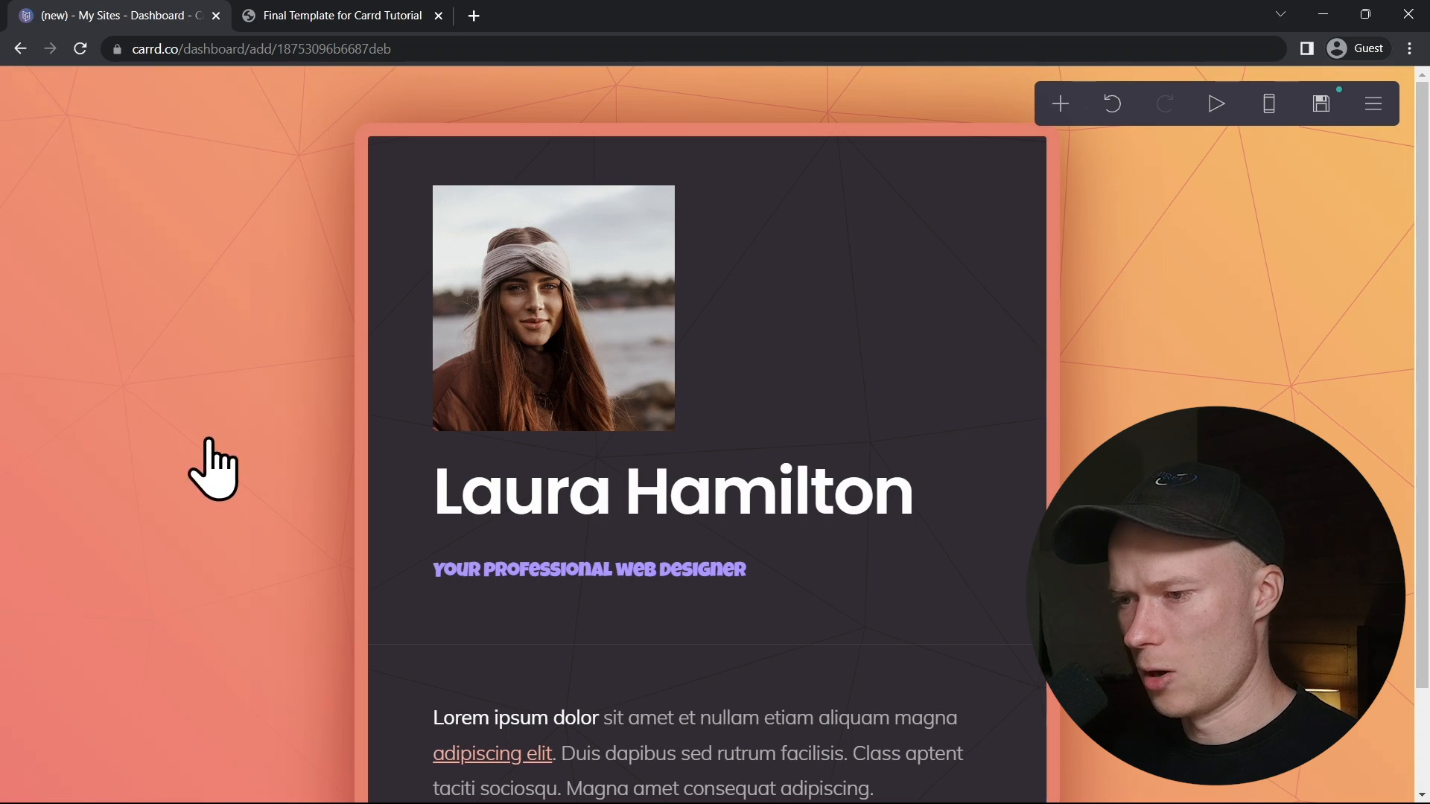
{"action": "scroll", "coordinate": [195, 424], "scroll_direction": "down", "scroll_amount": 1}
{"action": "scroll", "coordinate": [205, 484], "scroll_direction": "up", "scroll_amount": 1}
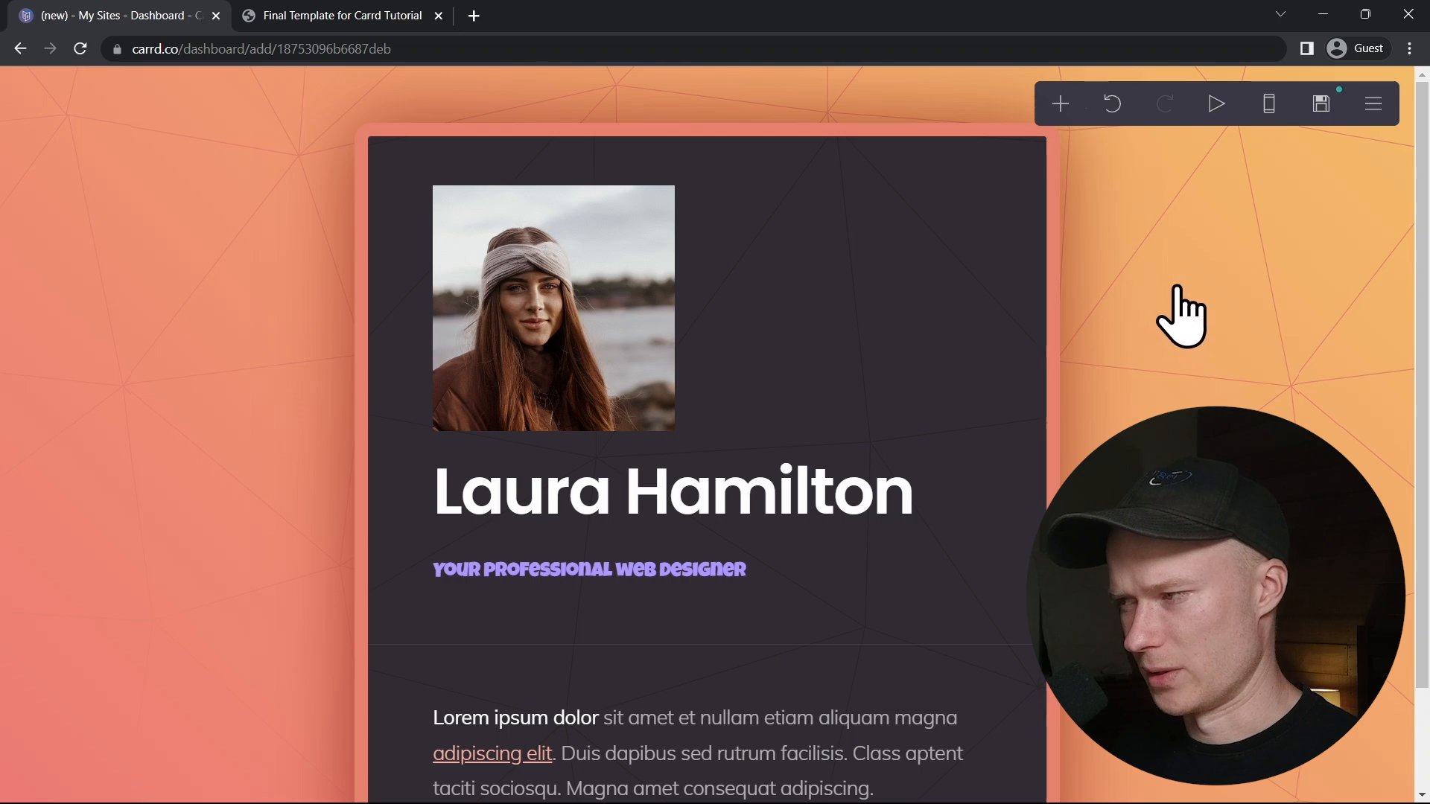
- Open the page settings and set the page width to 50, trying the maximum of 100 first
{"action": "left_click", "coordinate": [1387, 116]}
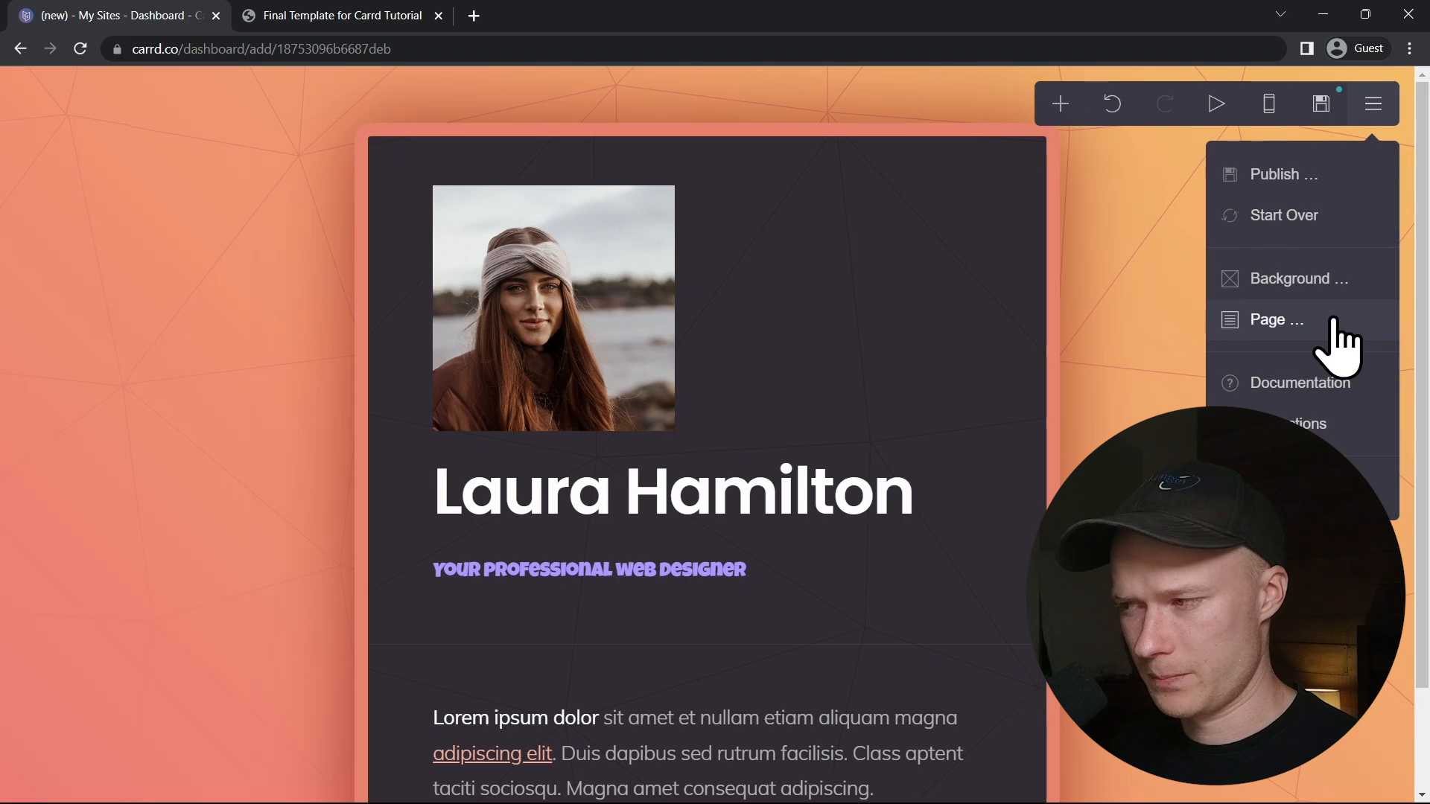
{"action": "left_click", "coordinate": [1276, 320]}
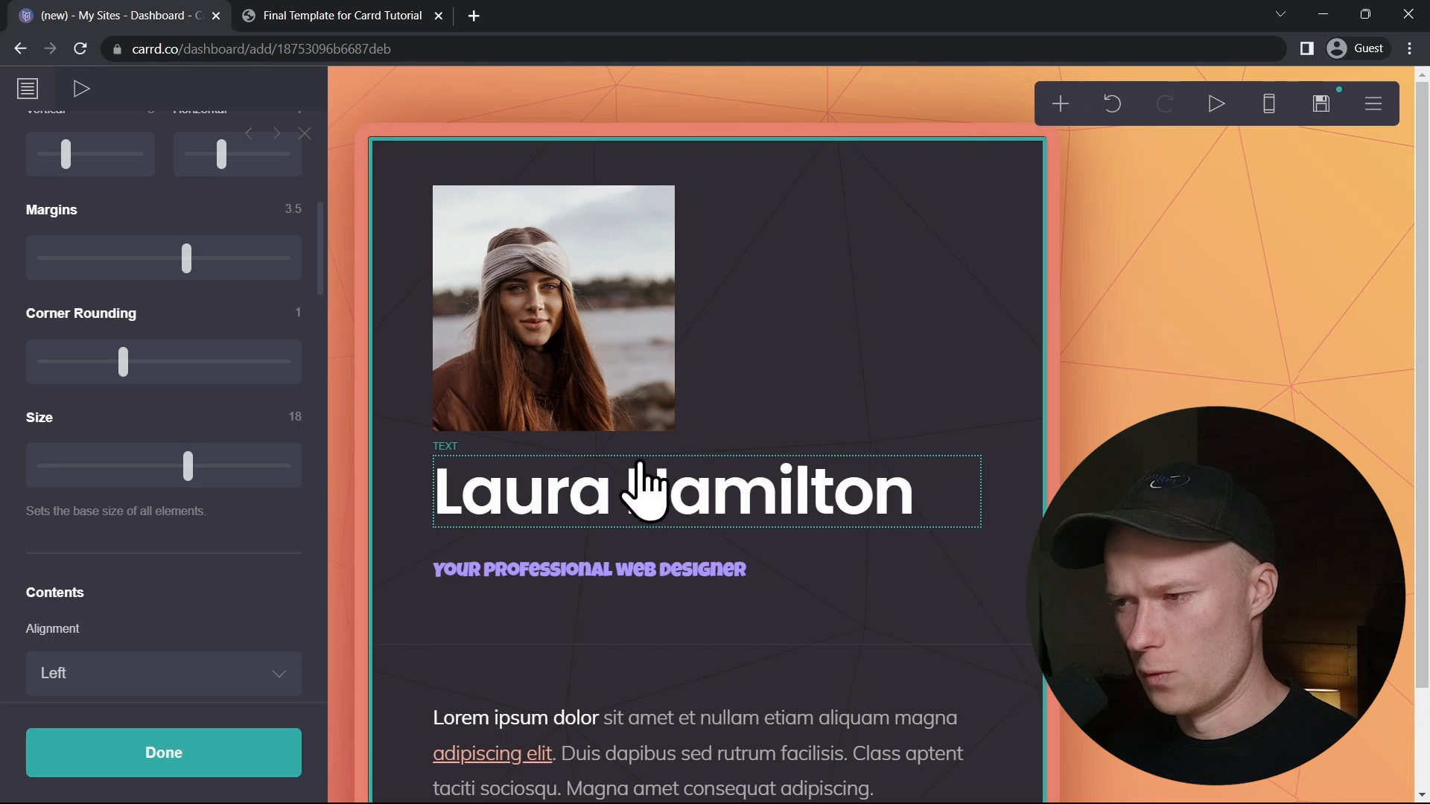
{"action": "left_click_drag", "start_coordinate": [581, 360], "coordinate": [618, 123]}
{"action": "left_click_drag", "start_coordinate": [568, 335], "coordinate": [578, 102]}
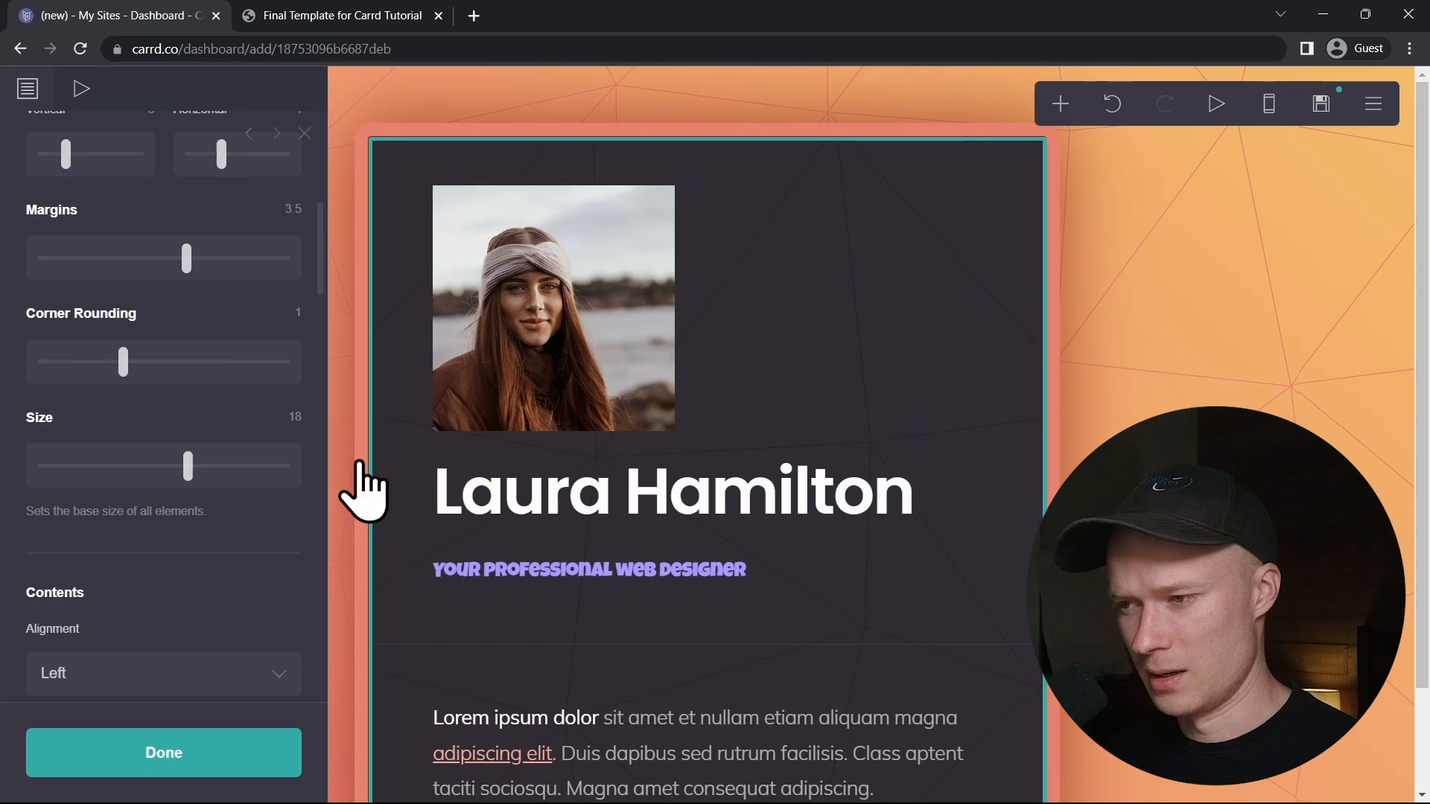
{"action": "scroll", "coordinate": [218, 560], "scroll_direction": "up", "scroll_amount": 3}
{"action": "scroll", "coordinate": [218, 560], "scroll_direction": "up", "scroll_amount": 3}
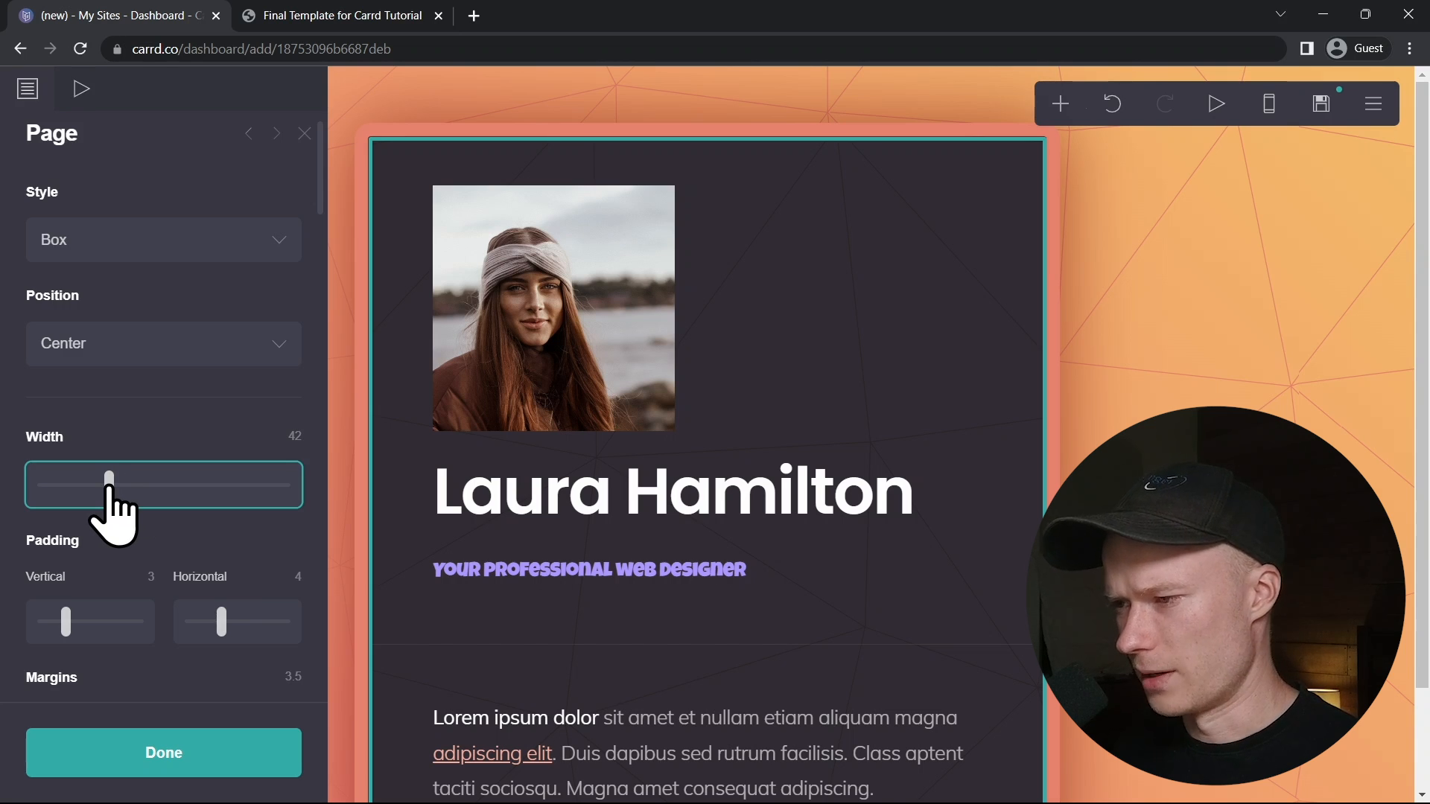
{"action": "left_click_drag", "start_coordinate": [109, 487], "coordinate": [259, 489]}
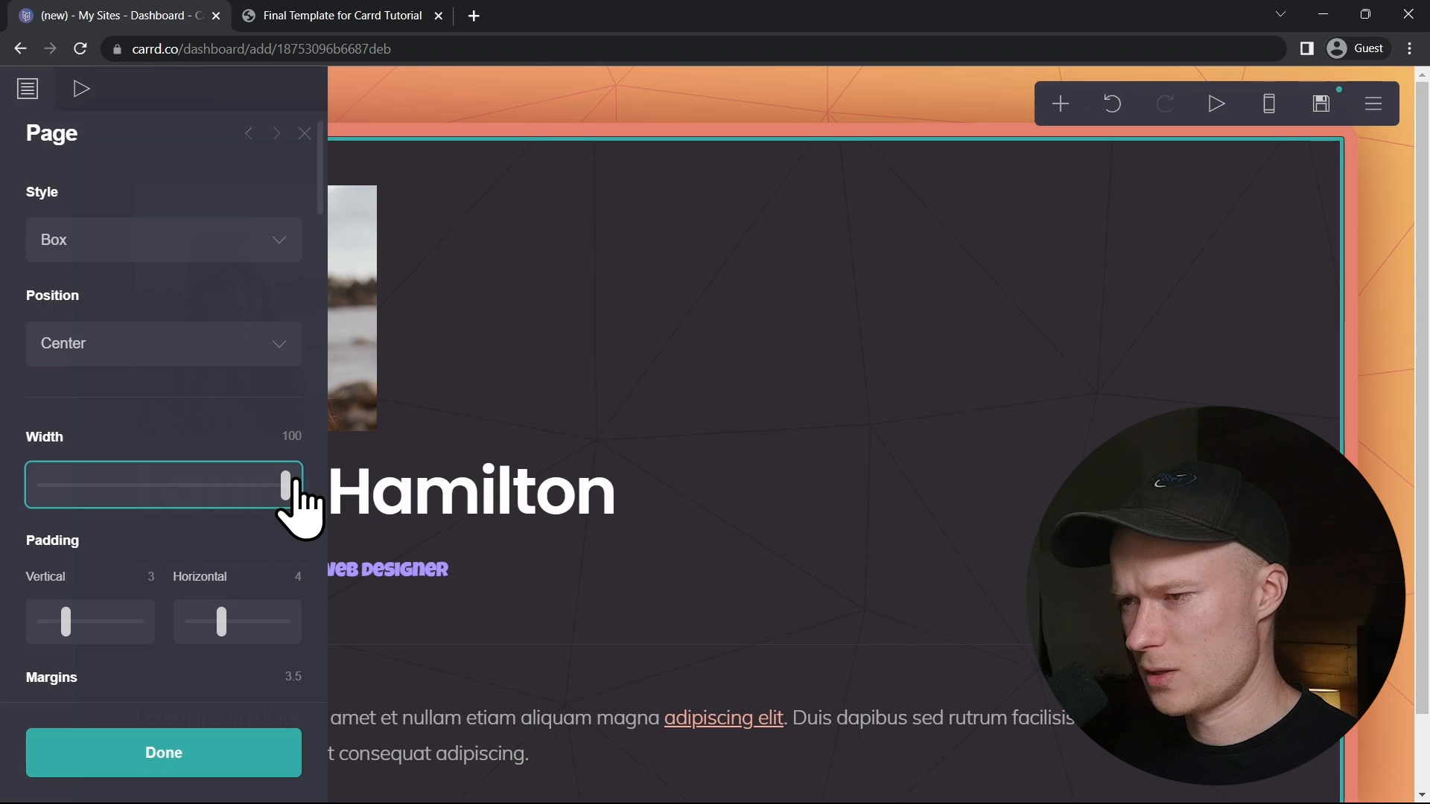
{"action": "left_click_drag", "start_coordinate": [297, 488], "coordinate": [135, 488]}
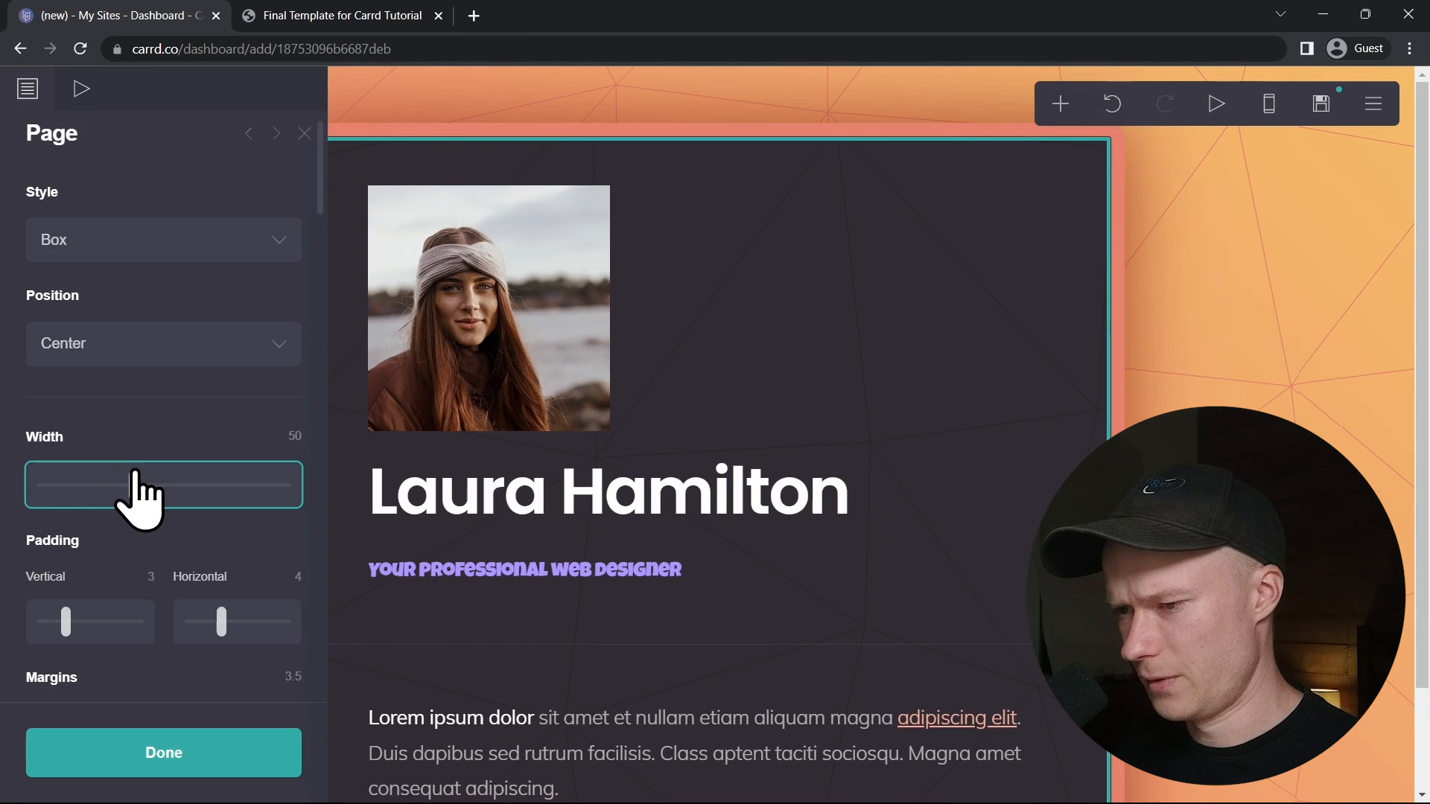
- Try the page positions Right, Top and Left, return the position to Center, and close the page settings
{"action": "scroll", "coordinate": [214, 521], "scroll_direction": "down", "scroll_amount": 3}
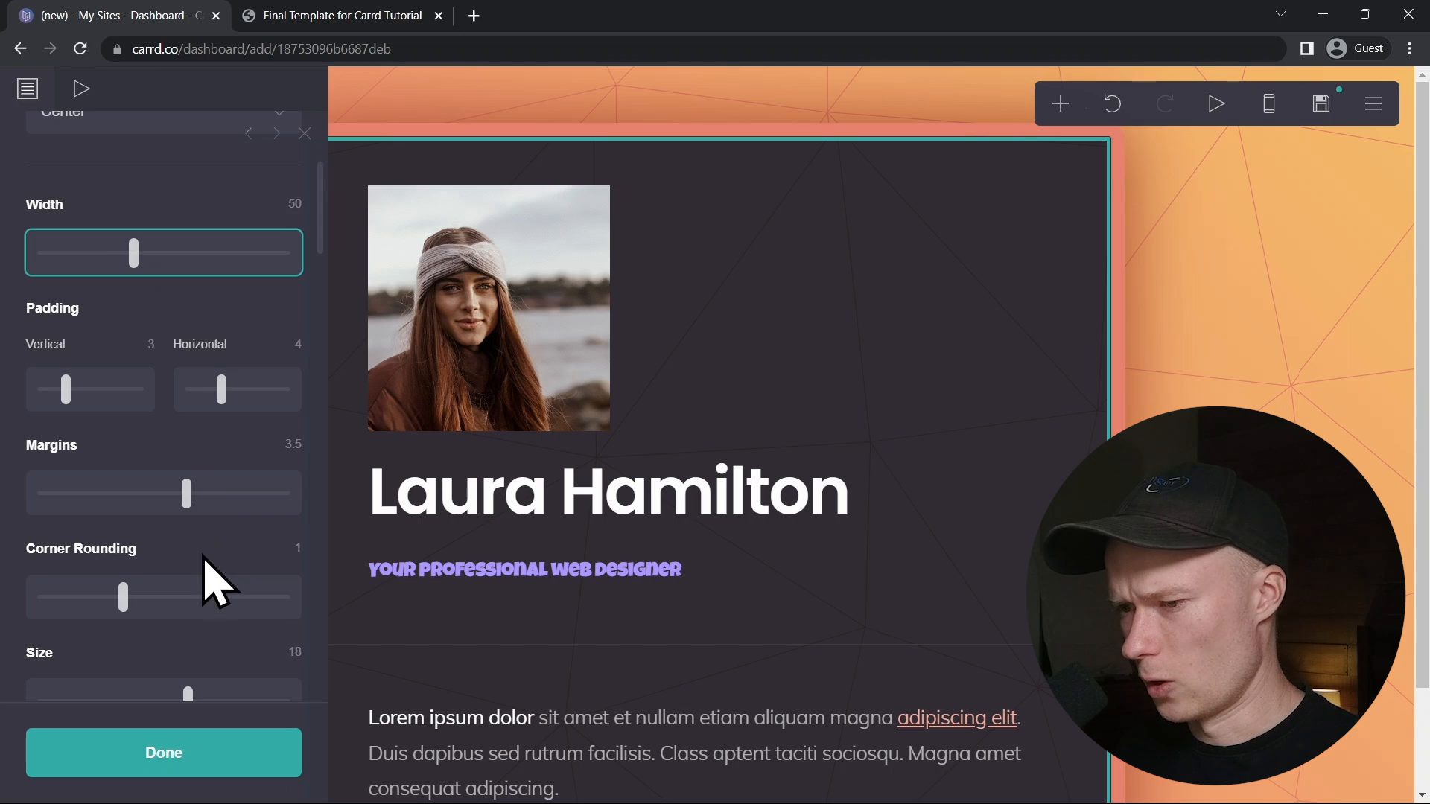
{"action": "scroll", "coordinate": [176, 584], "scroll_direction": "down", "scroll_amount": 5}
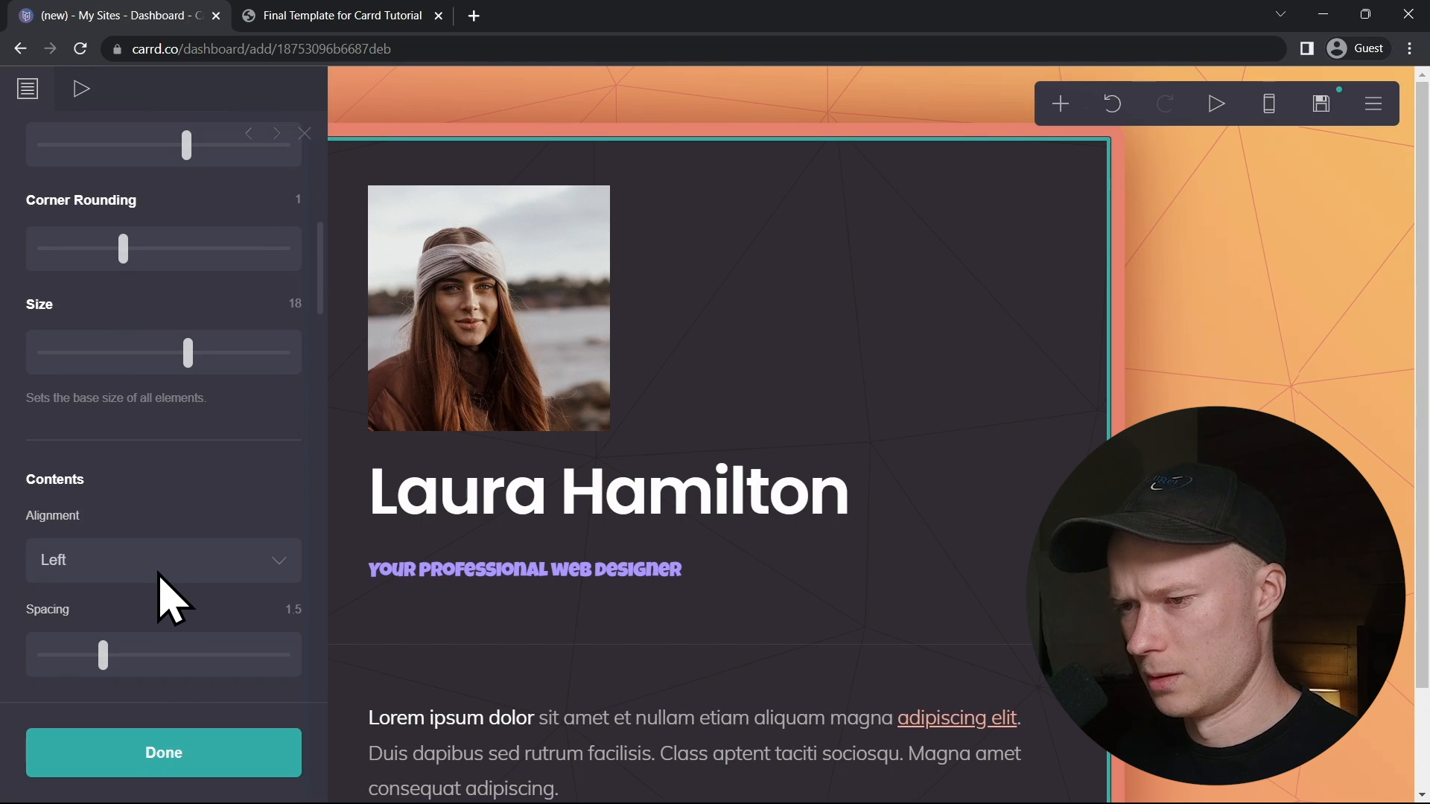
{"action": "scroll", "coordinate": [141, 565], "scroll_direction": "up", "scroll_amount": 8}
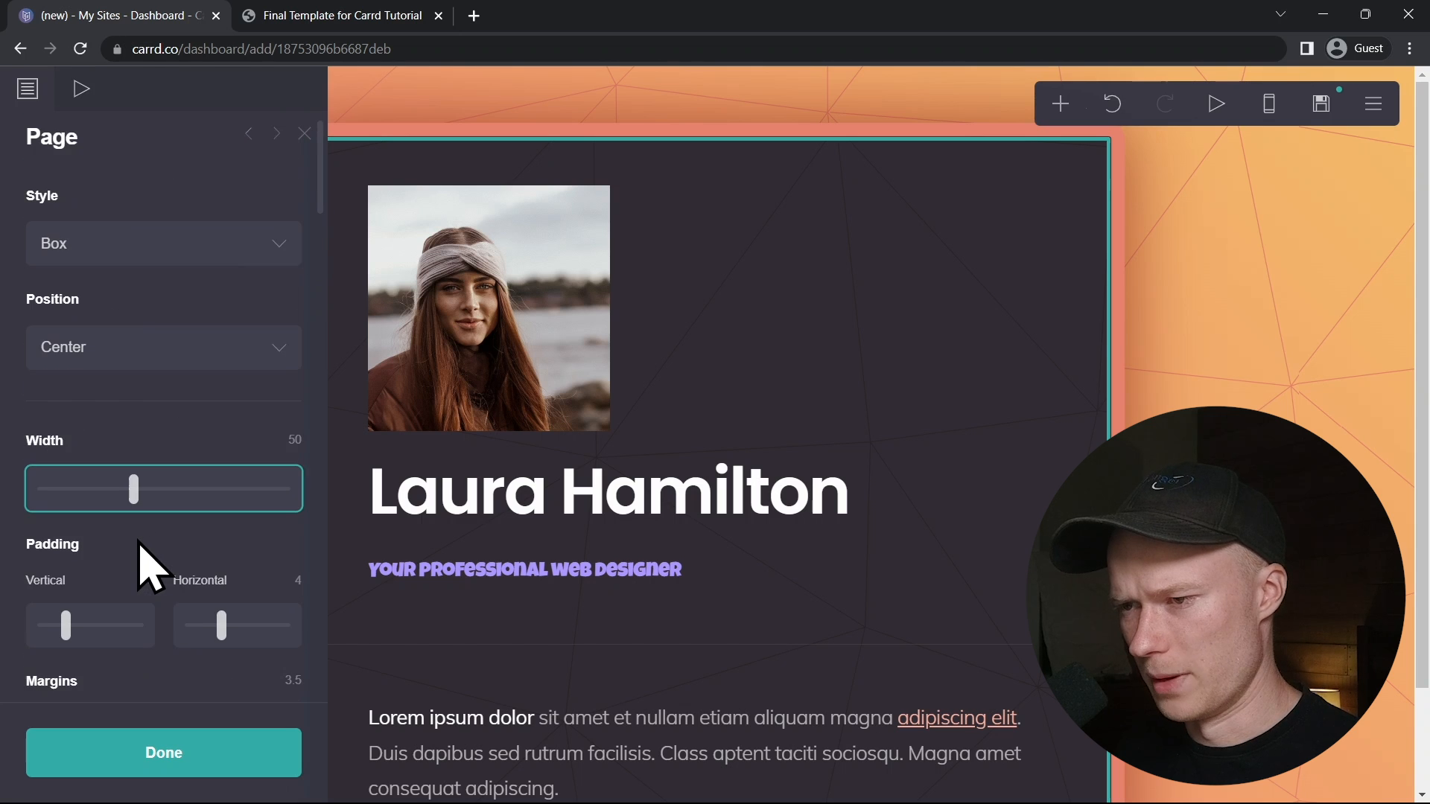
{"action": "left_click", "coordinate": [138, 388]}
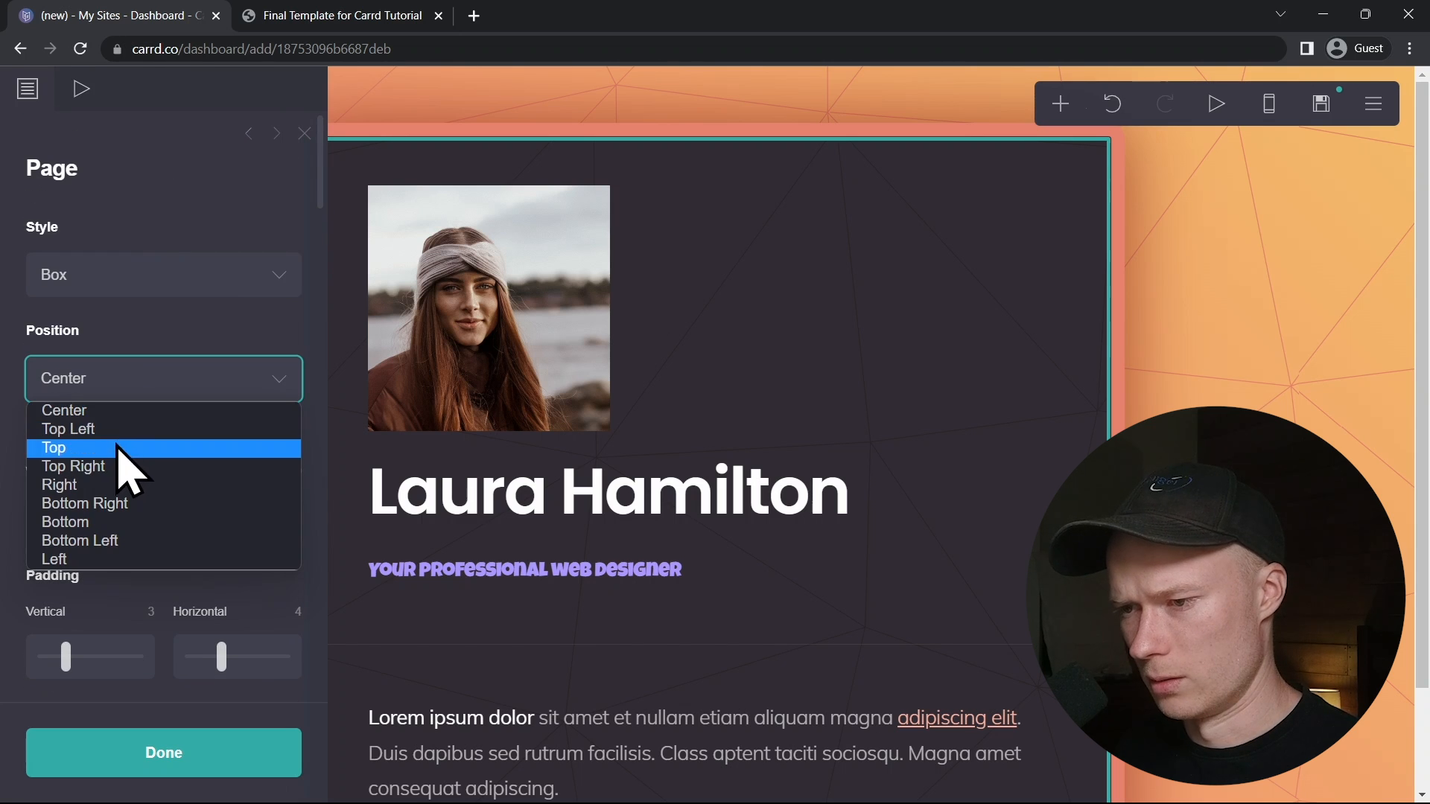
{"action": "left_click", "coordinate": [113, 485]}
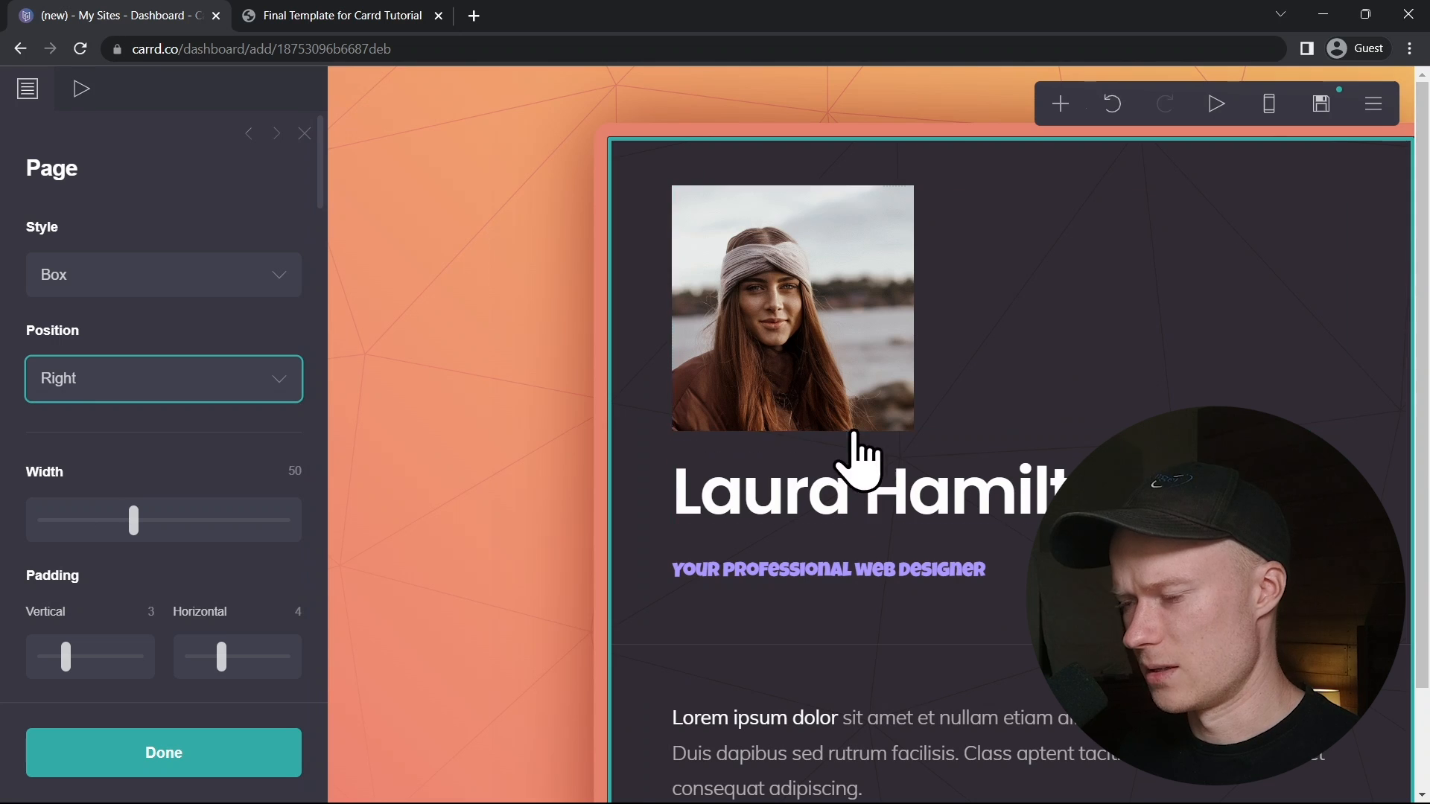
{"action": "scroll", "coordinate": [855, 463], "scroll_direction": "down", "scroll_amount": 2}
{"action": "left_click", "coordinate": [134, 370]}
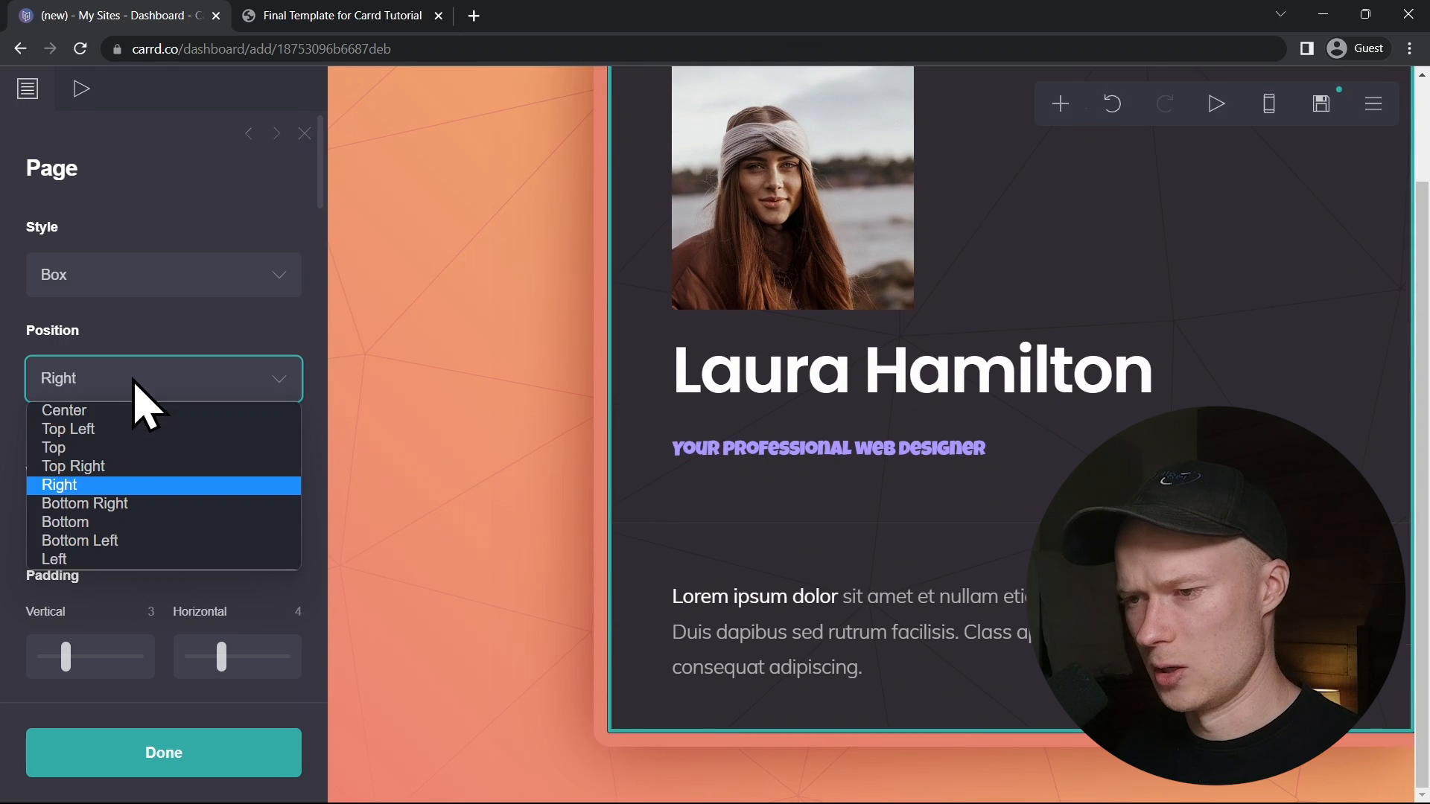
{"action": "left_click", "coordinate": [103, 447]}
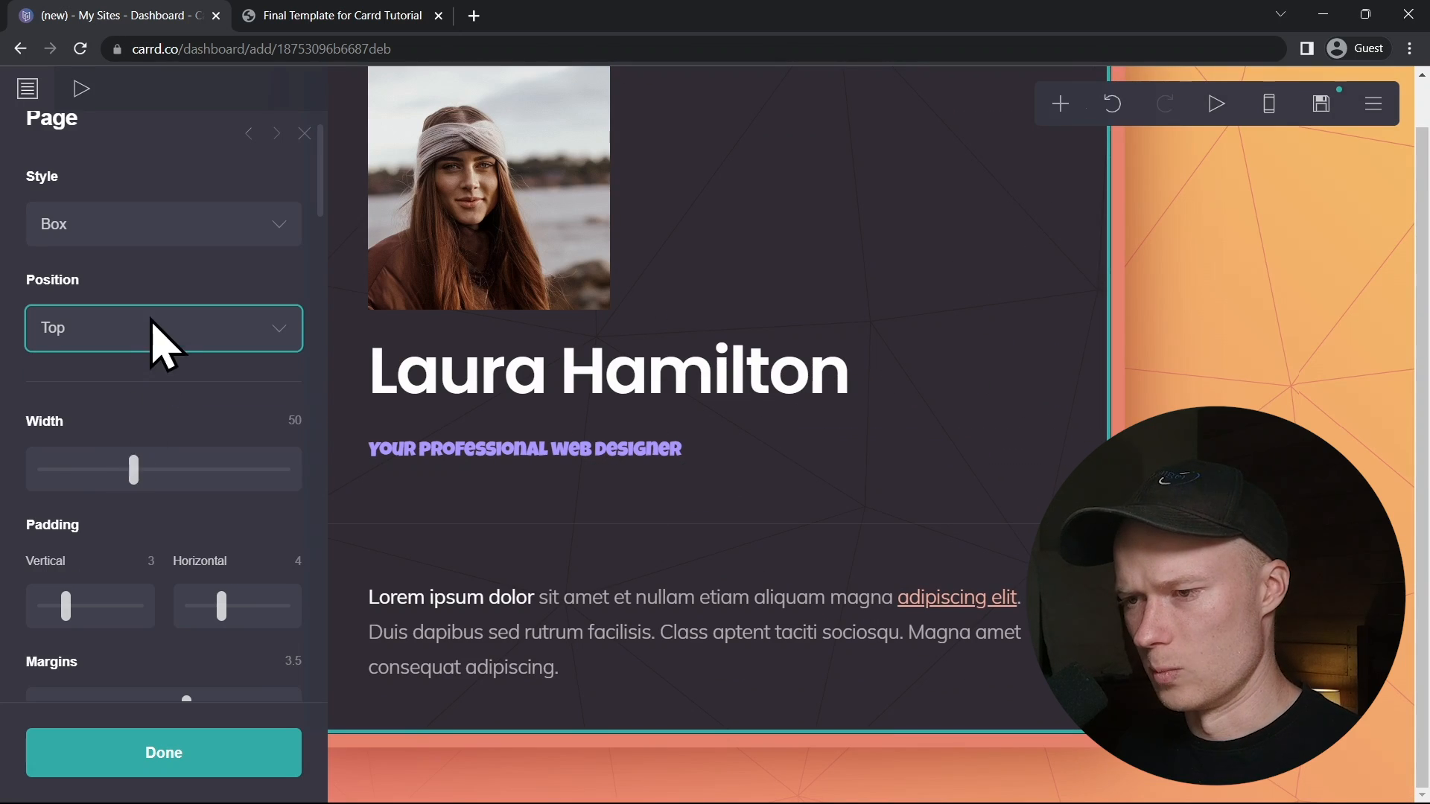
{"action": "left_click", "coordinate": [149, 332]}
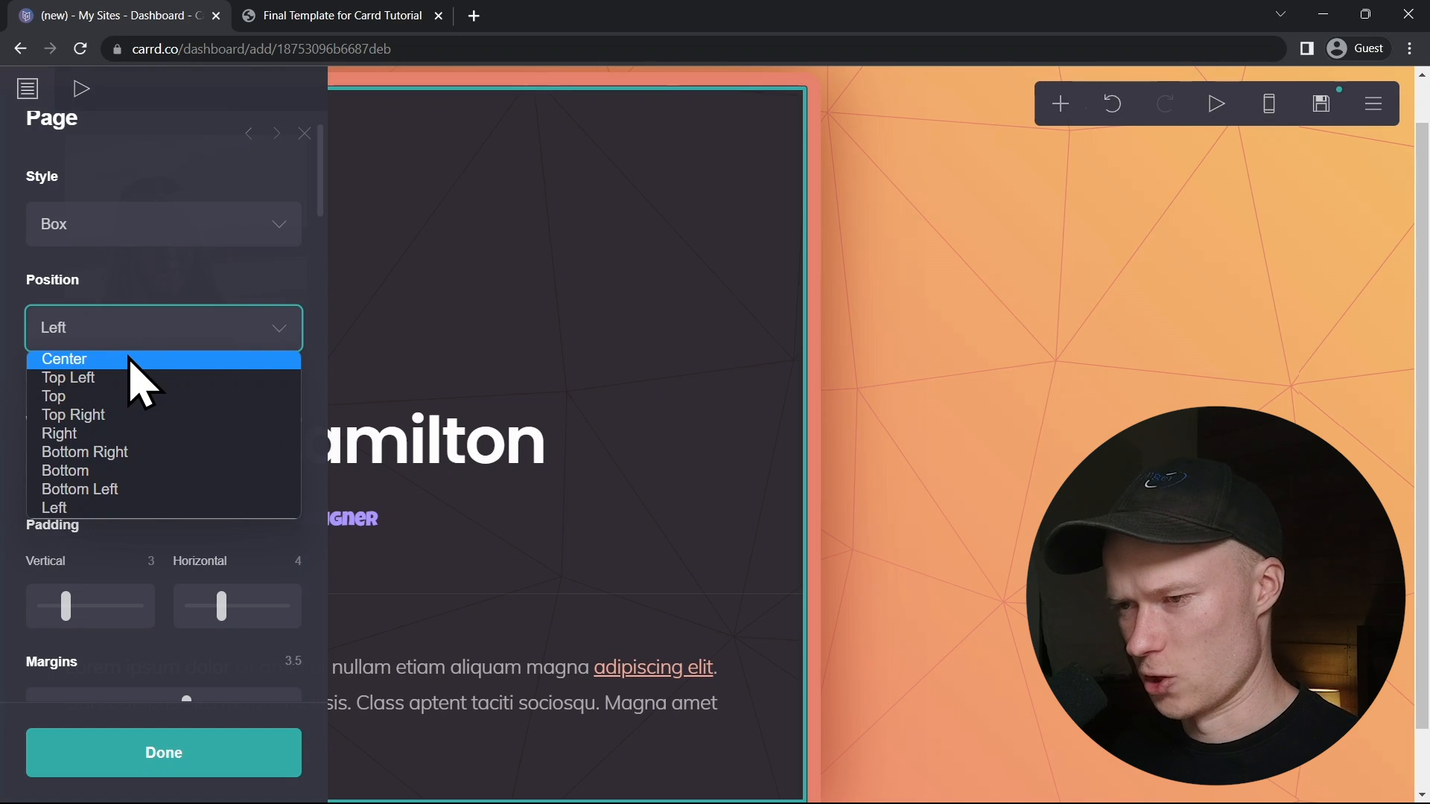
{"action": "left_click", "coordinate": [130, 359]}
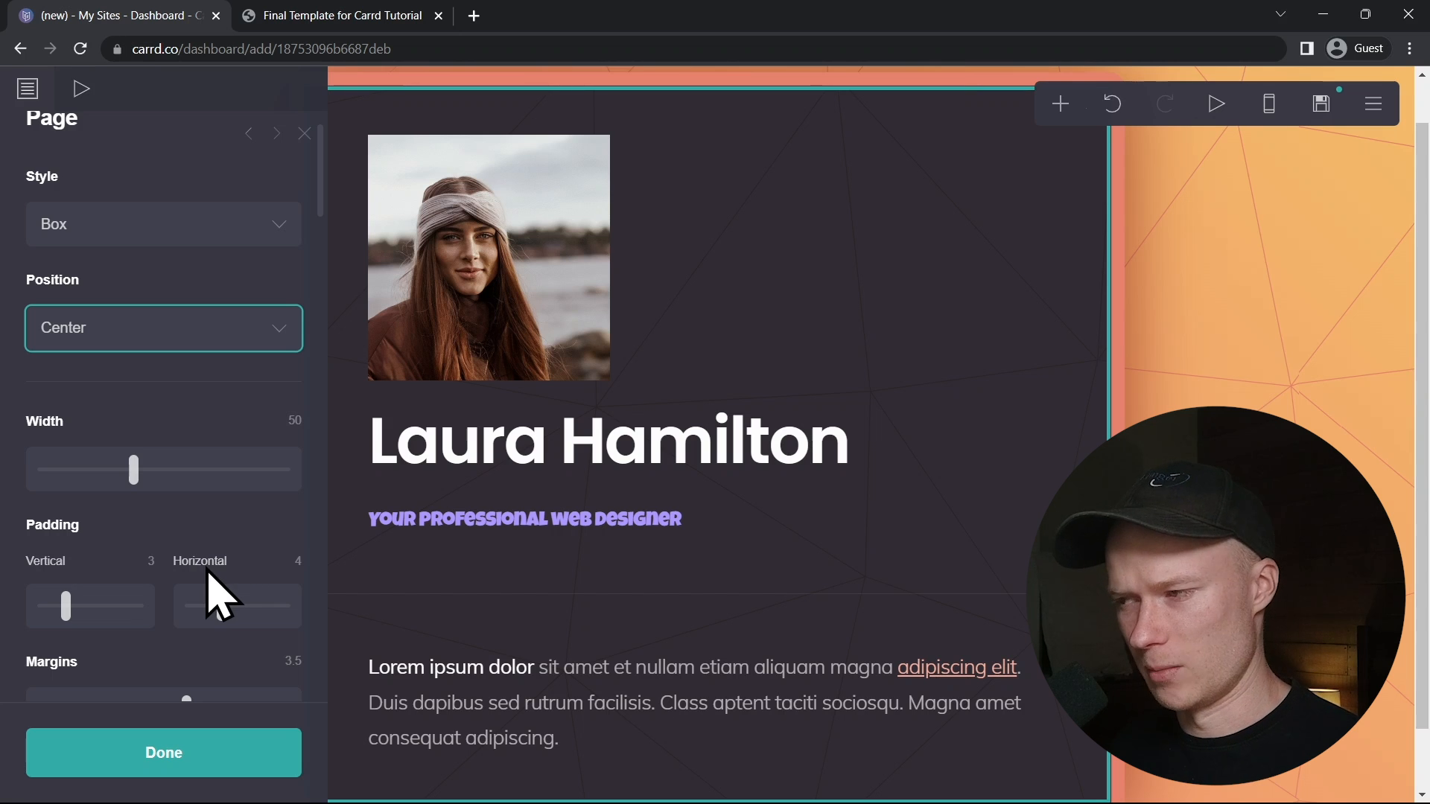
{"action": "left_click", "coordinate": [1373, 104]}
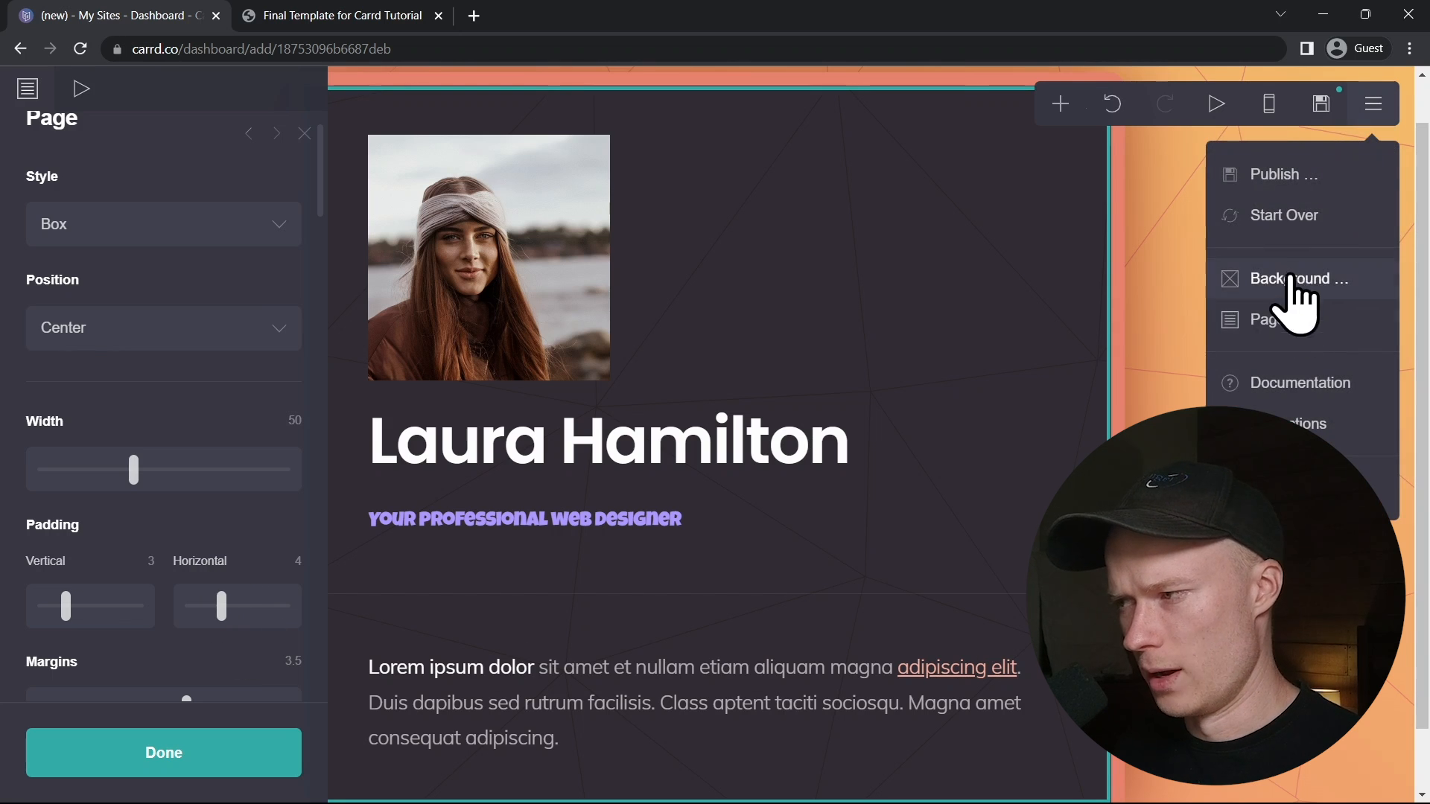
{"action": "left_click", "coordinate": [1376, 112]}
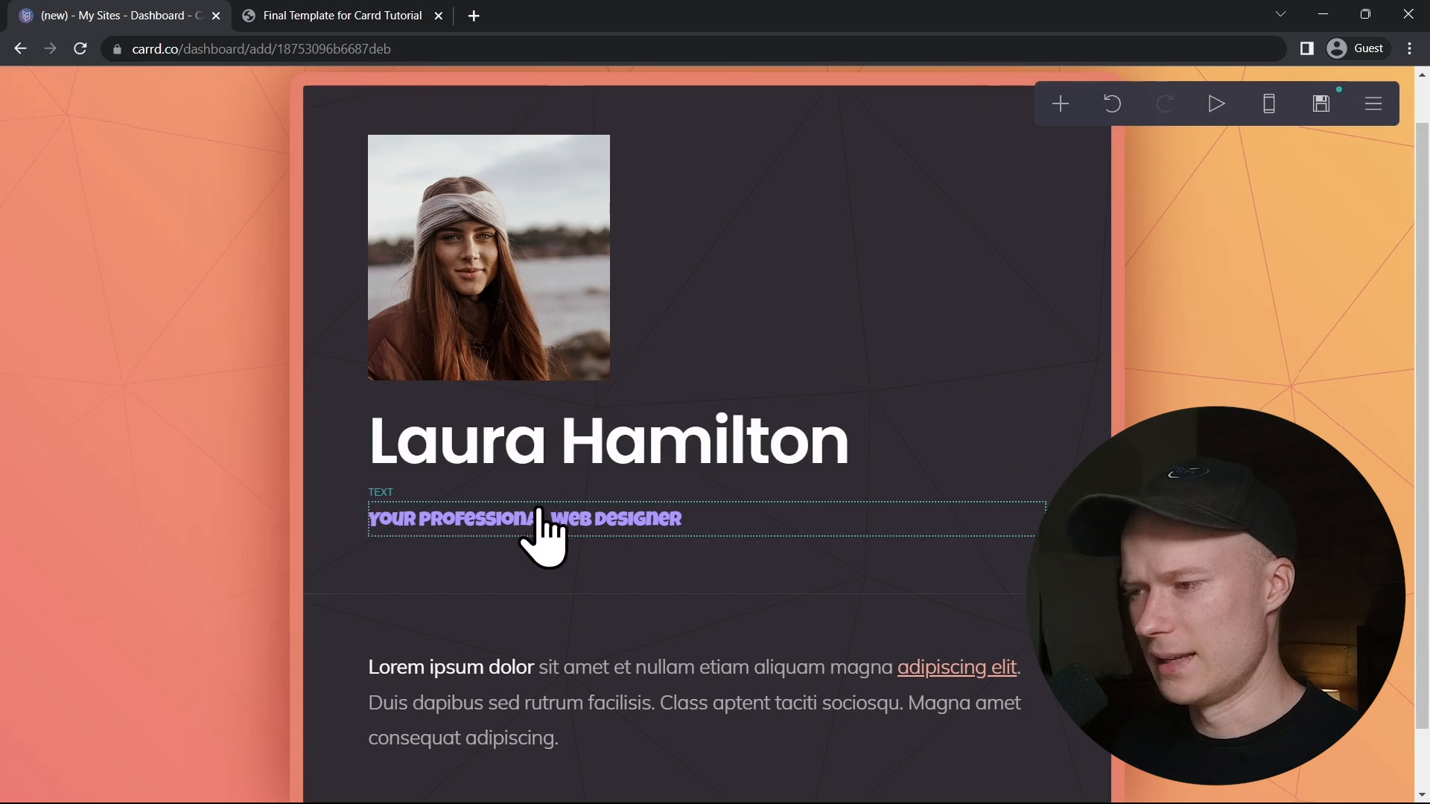
- Switch to the finished example site and examine the font and color of the subtitle beneath the name
{"action": "left_click", "coordinate": [368, 9]}
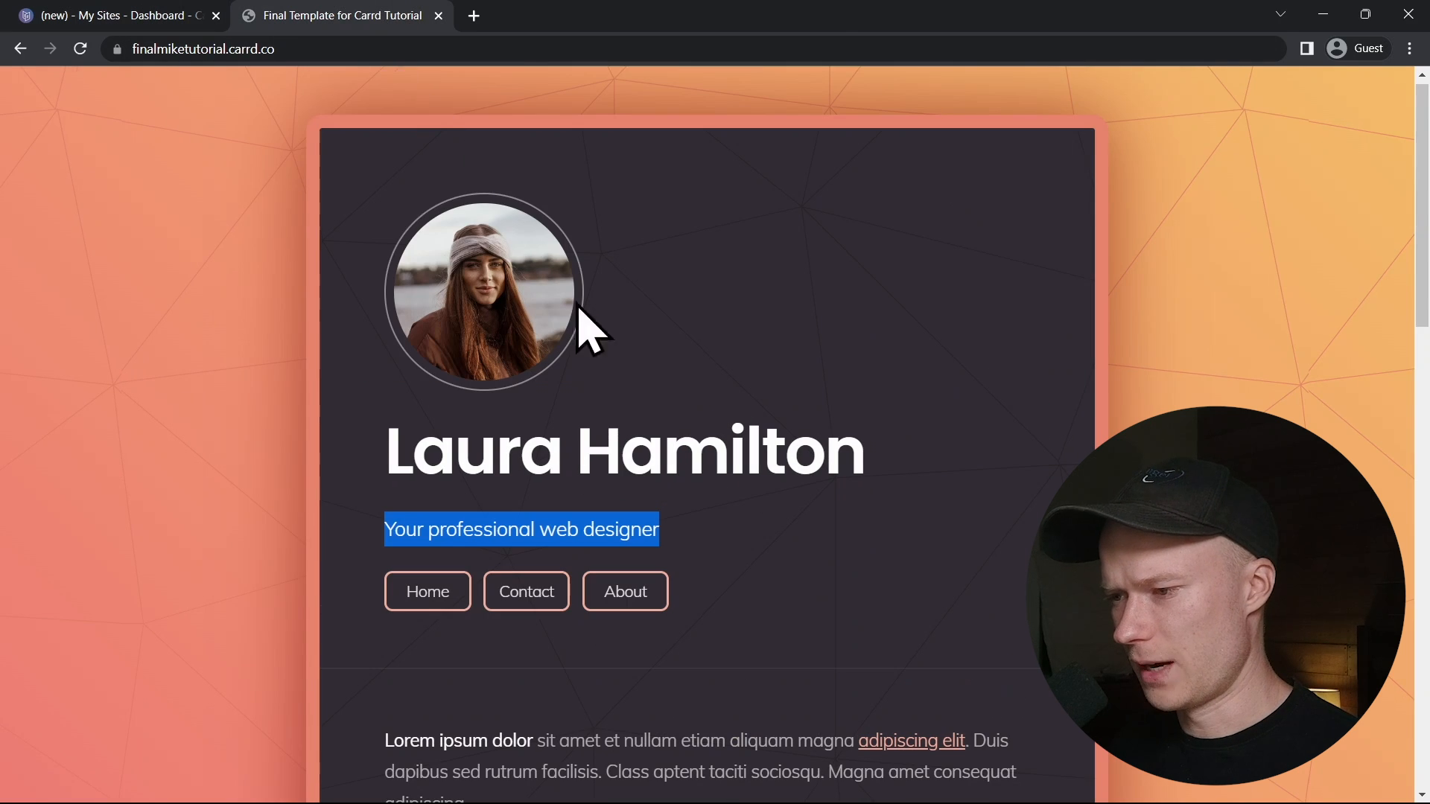
{"action": "left_click", "coordinate": [899, 572]}
{"action": "scroll", "coordinate": [874, 564], "scroll_direction": "down", "scroll_amount": 1}
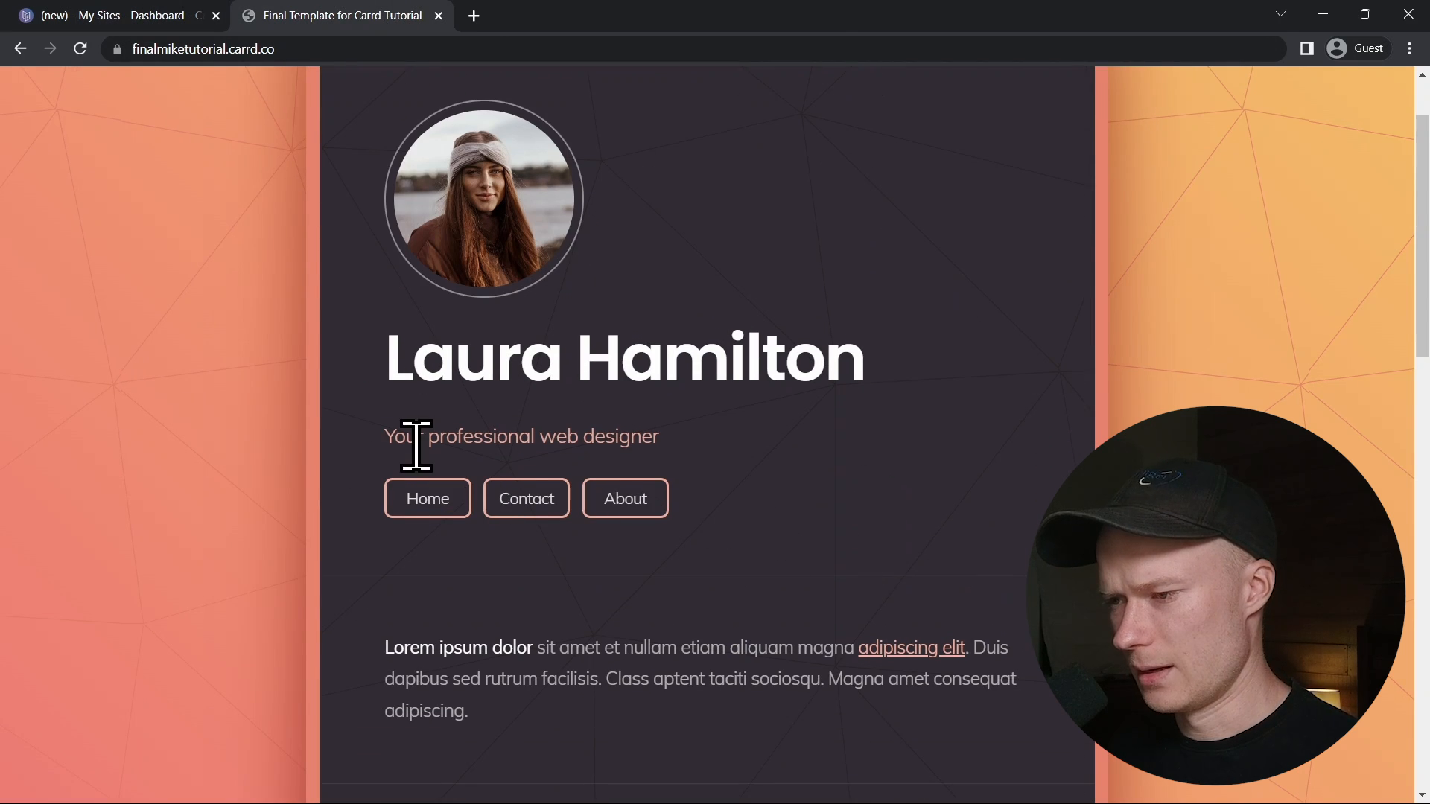
{"action": "left_click_drag", "start_coordinate": [389, 438], "coordinate": [664, 458]}
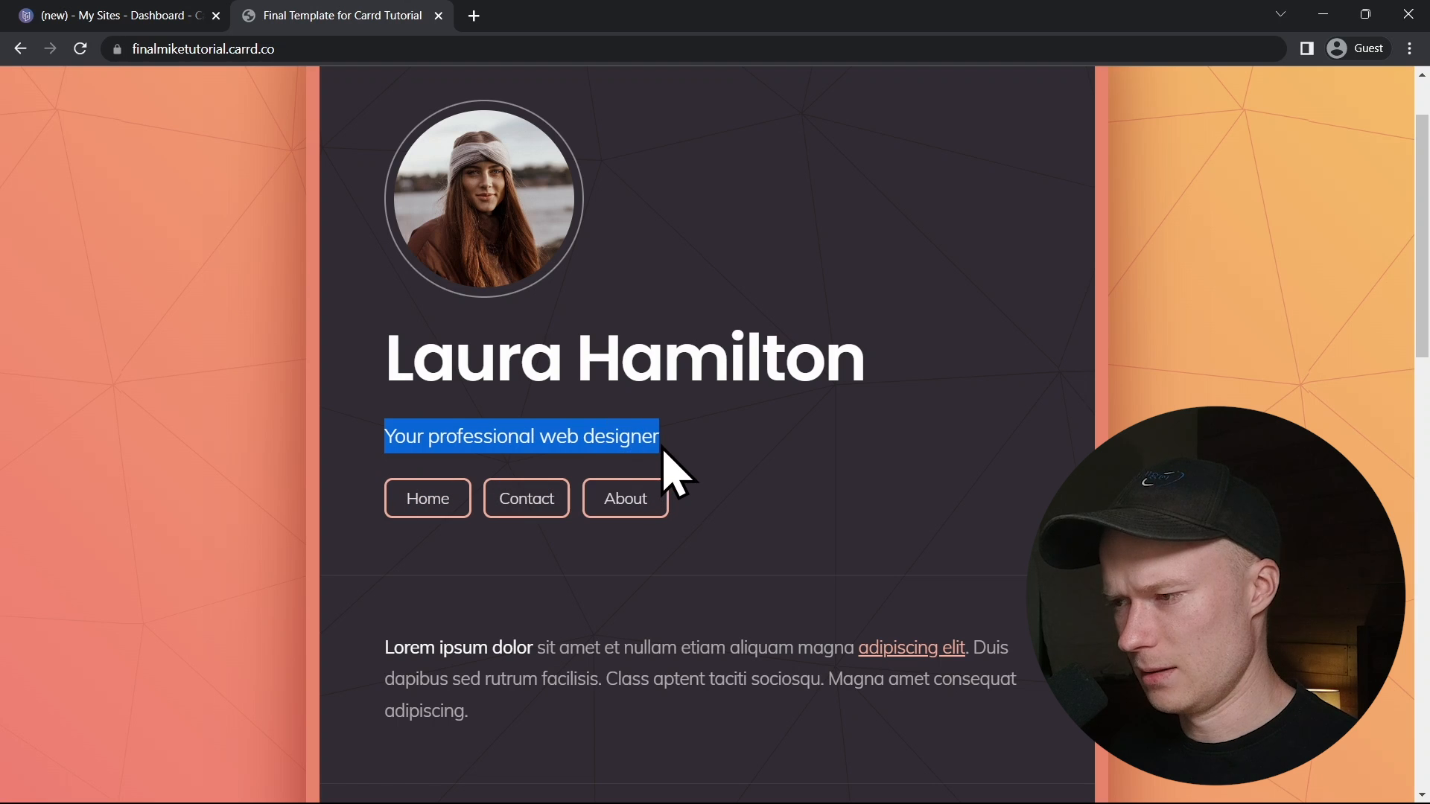
{"action": "left_click", "coordinate": [691, 432]}
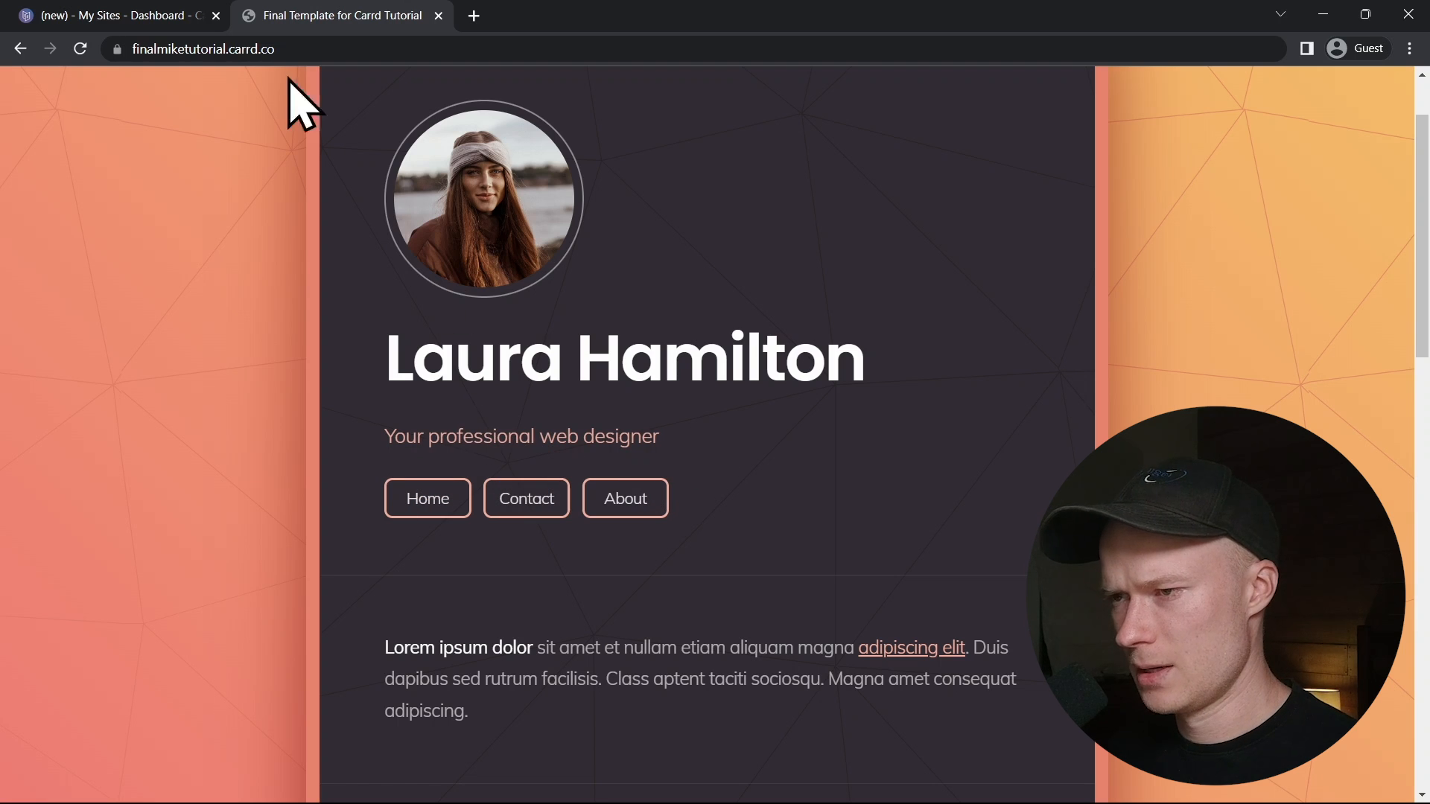
- Return to the site editor and open the appearance settings of the "Your professional web designer" subtitle
{"action": "left_click", "coordinate": [174, 8]}
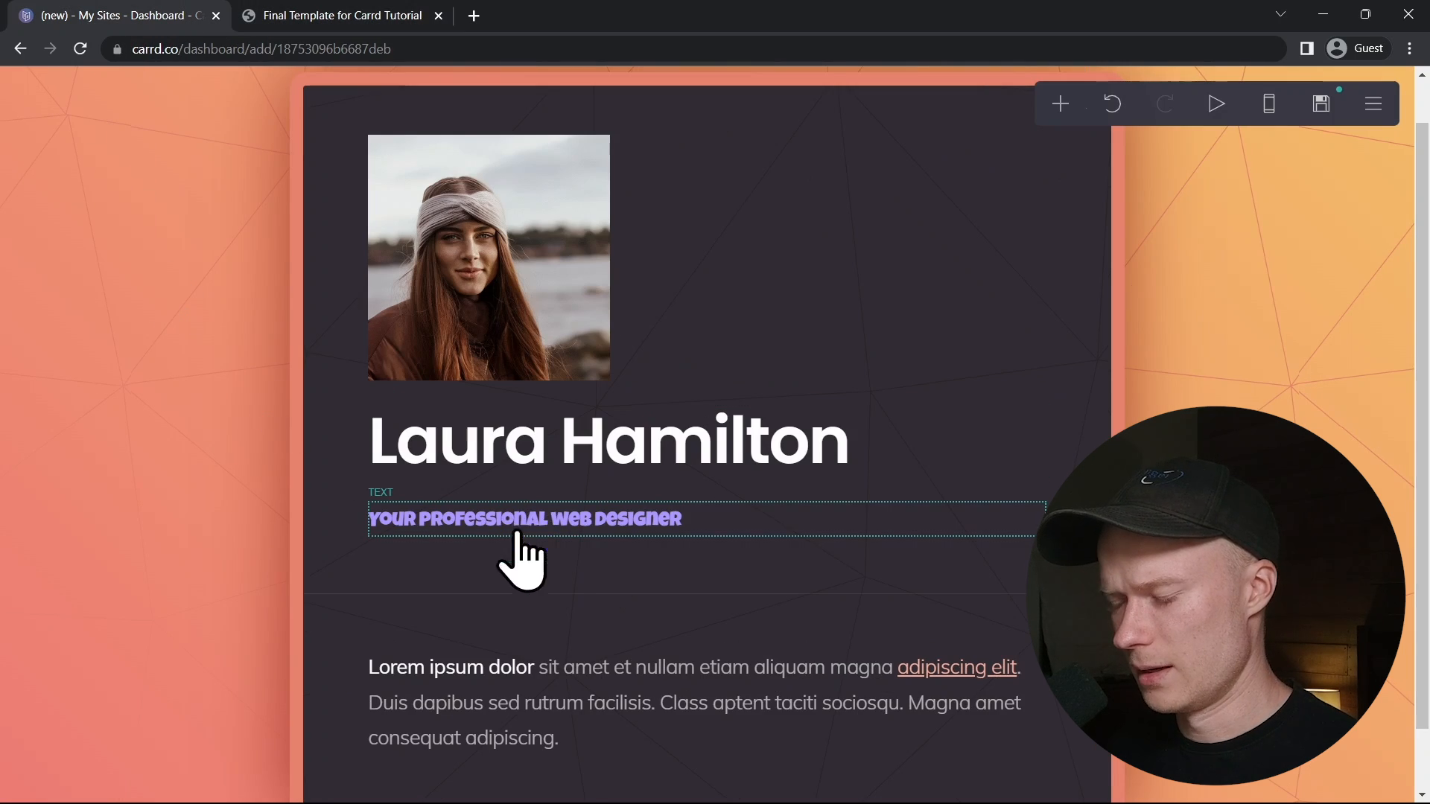
{"action": "left_click", "coordinate": [605, 544]}
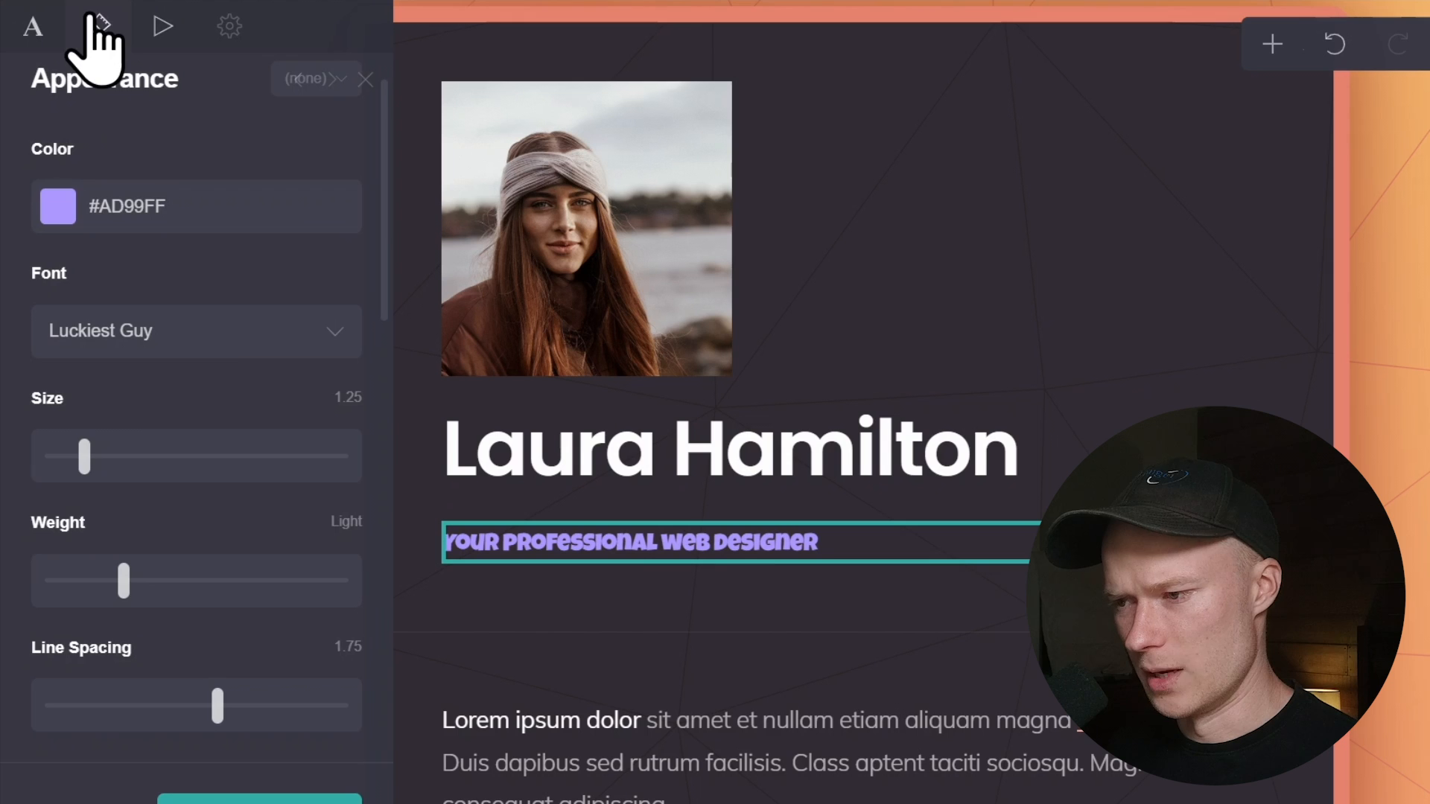
{"action": "scroll", "coordinate": [203, 362], "scroll_direction": "up", "scroll_amount": 1}
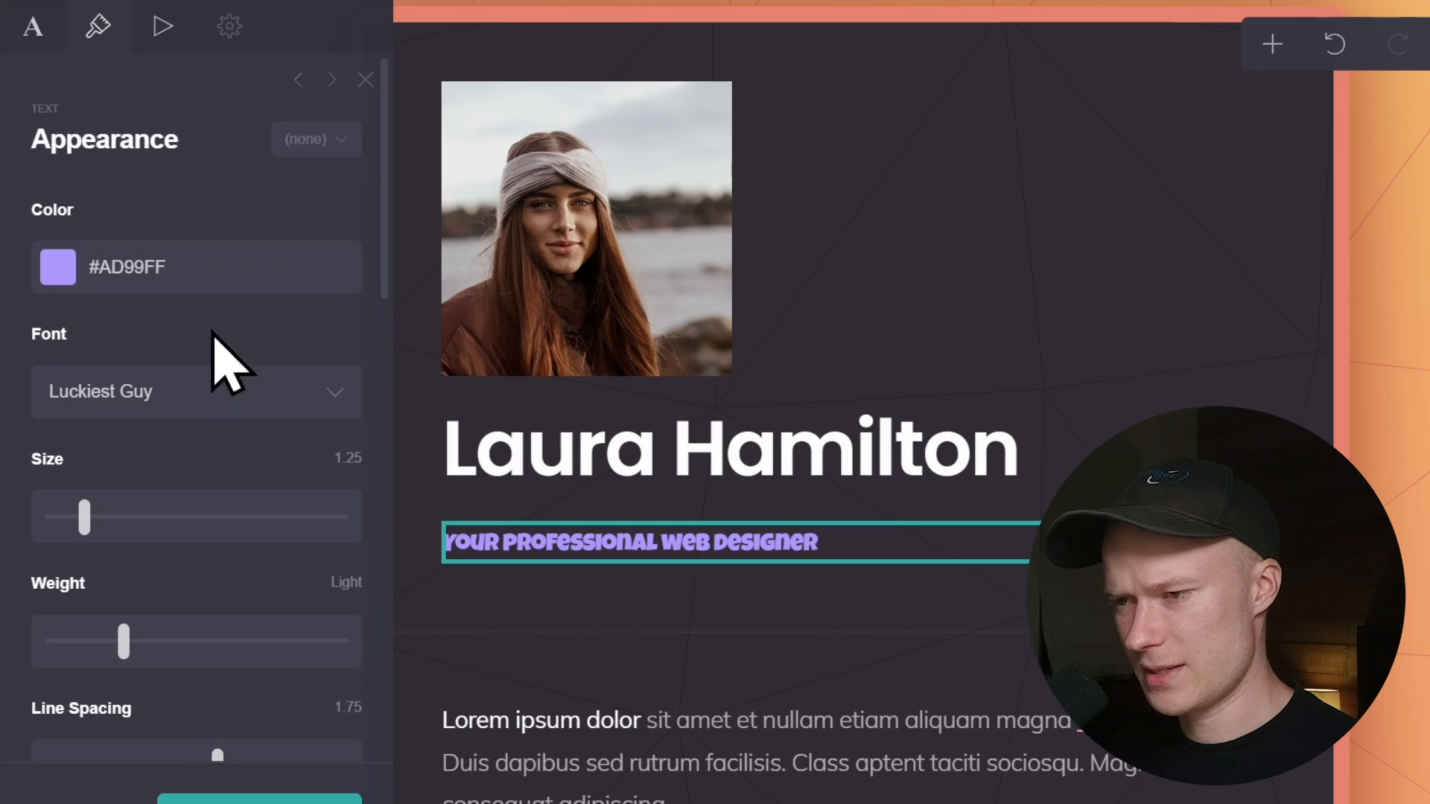
- Try the light orange tone #E0A889 as the subtitle's text color
{"action": "left_click", "coordinate": [62, 225]}
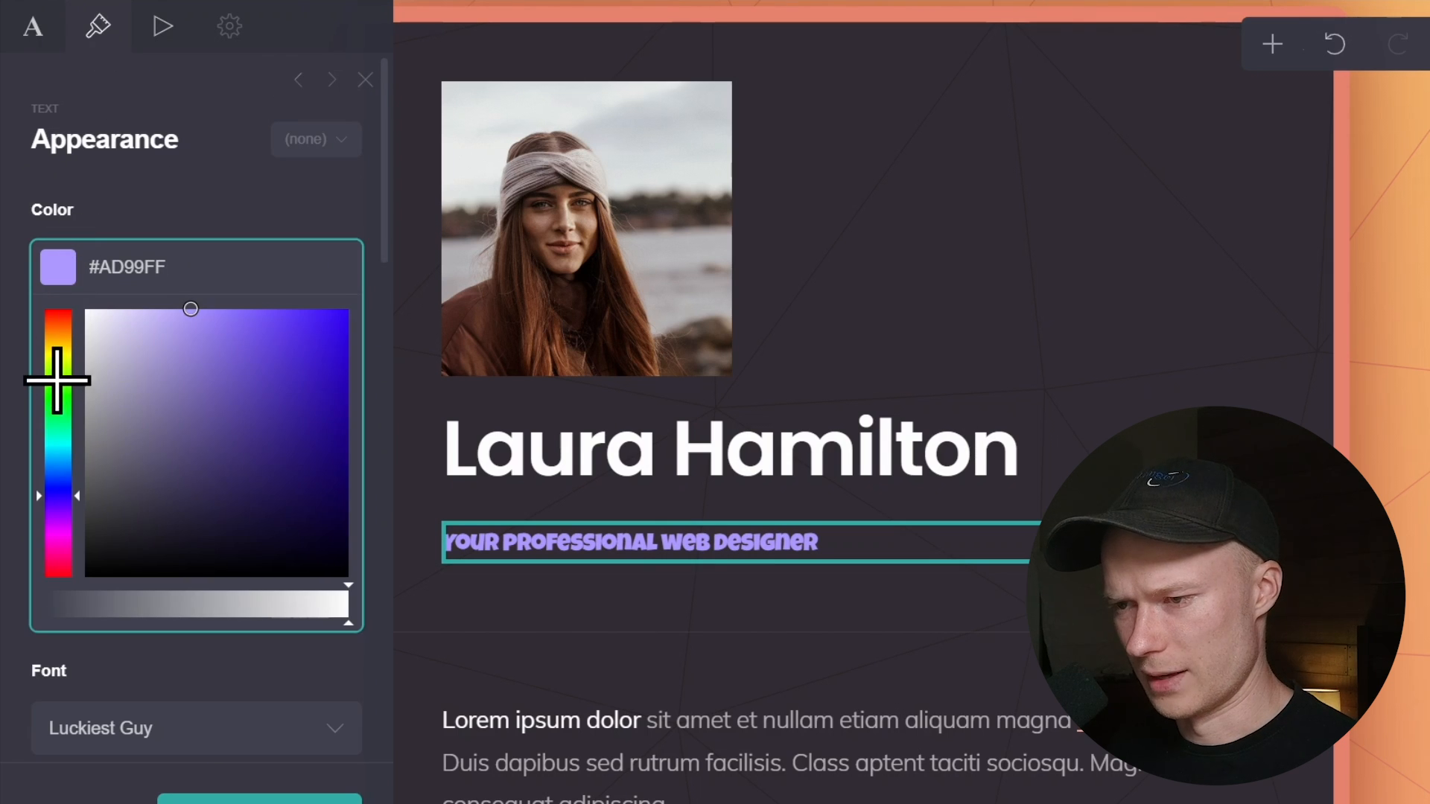
{"action": "left_click_drag", "start_coordinate": [57, 377], "coordinate": [55, 325]}
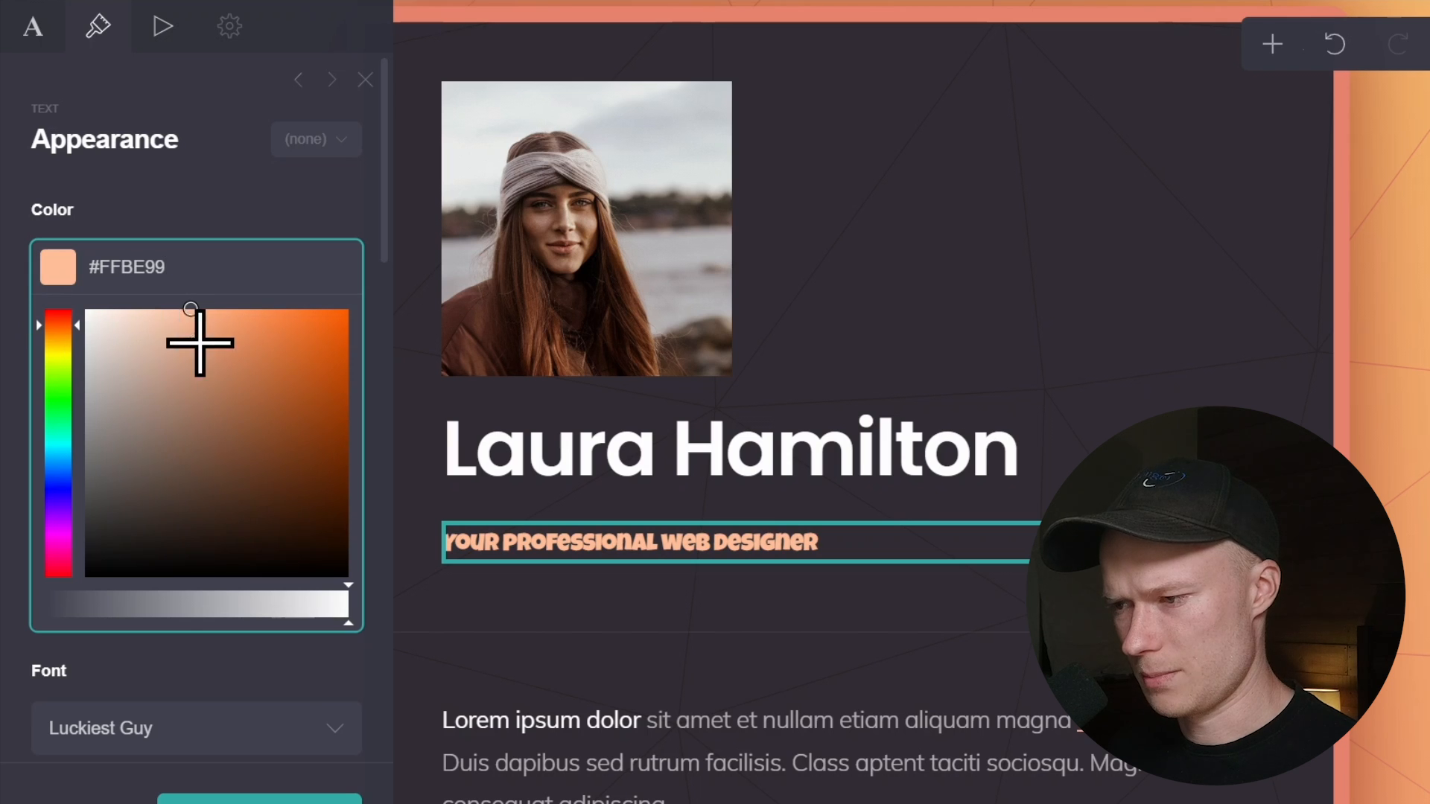
{"action": "mouse_move", "coordinate": [200, 343]}
{"action": "left_mouse_down"}
{"action": "mouse_move", "coordinate": [181, 310]}
{"action": "mouse_move", "coordinate": [195, 338]}
{"action": "left_mouse_up"}
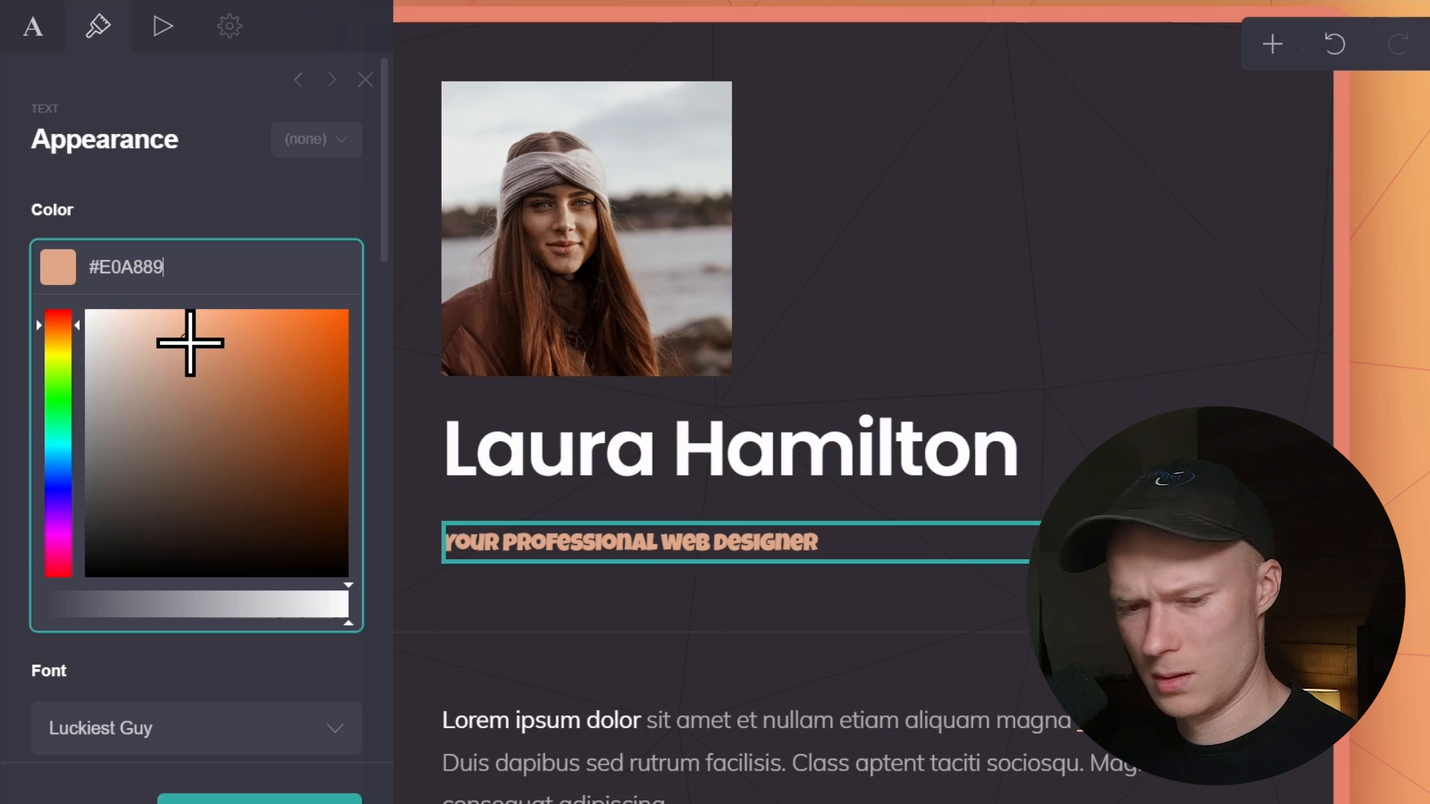
{"action": "key", "text": "Escape"}
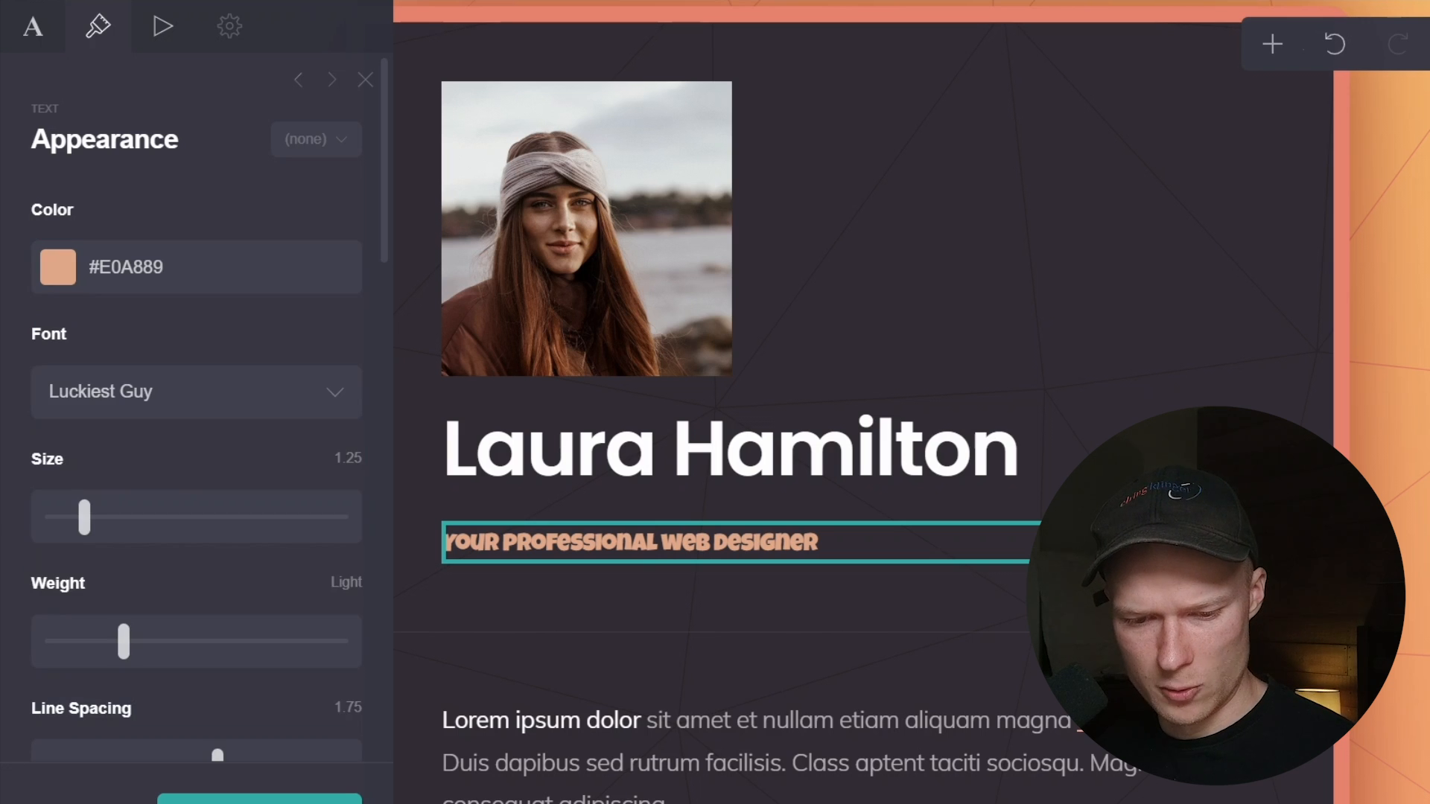
- Set the subtitle's text color to #FFB4A3
{"action": "double_click", "coordinate": [210, 267]}
{"action": "key", "text": "BackSpace"}
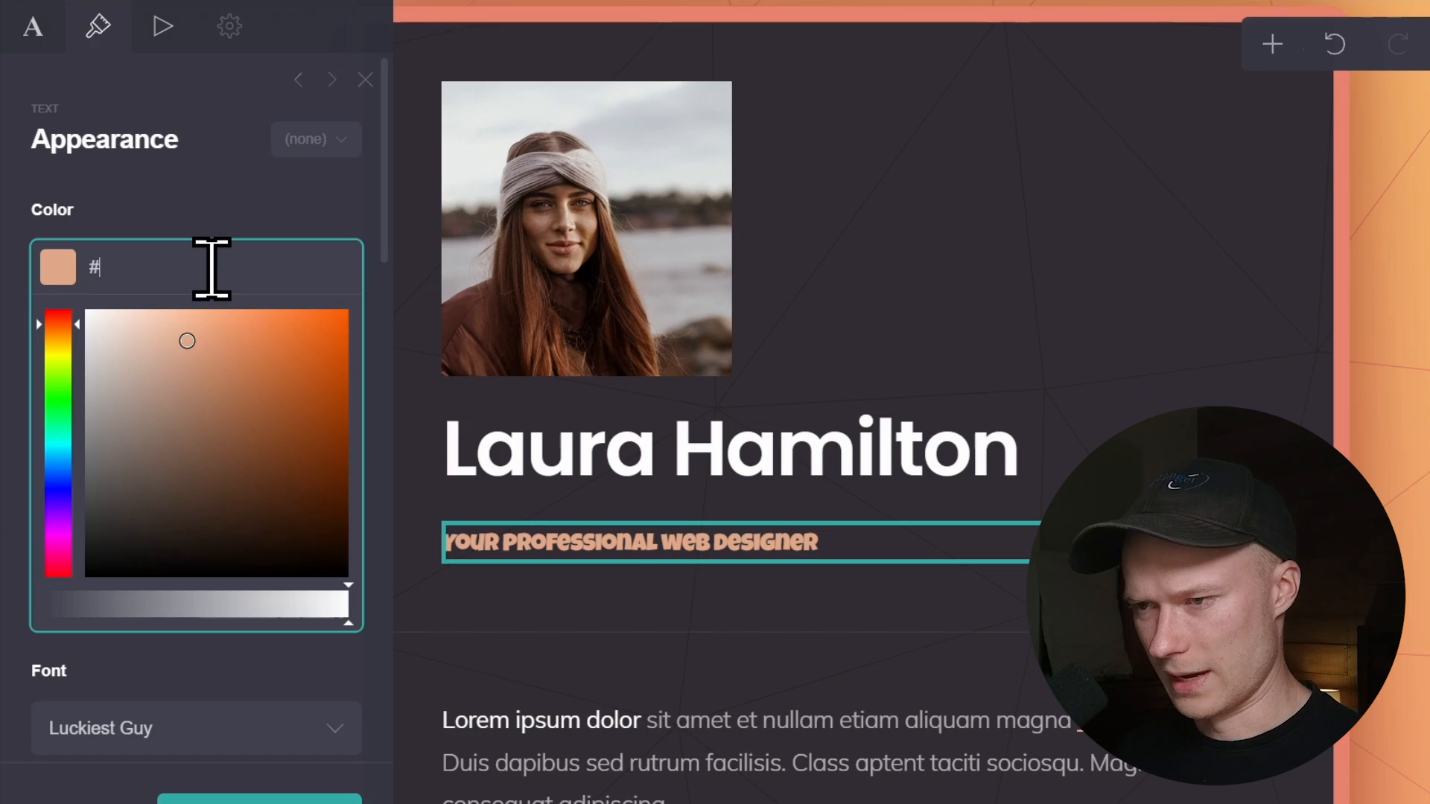
{"action": "type", "text": "FFB4A3"}
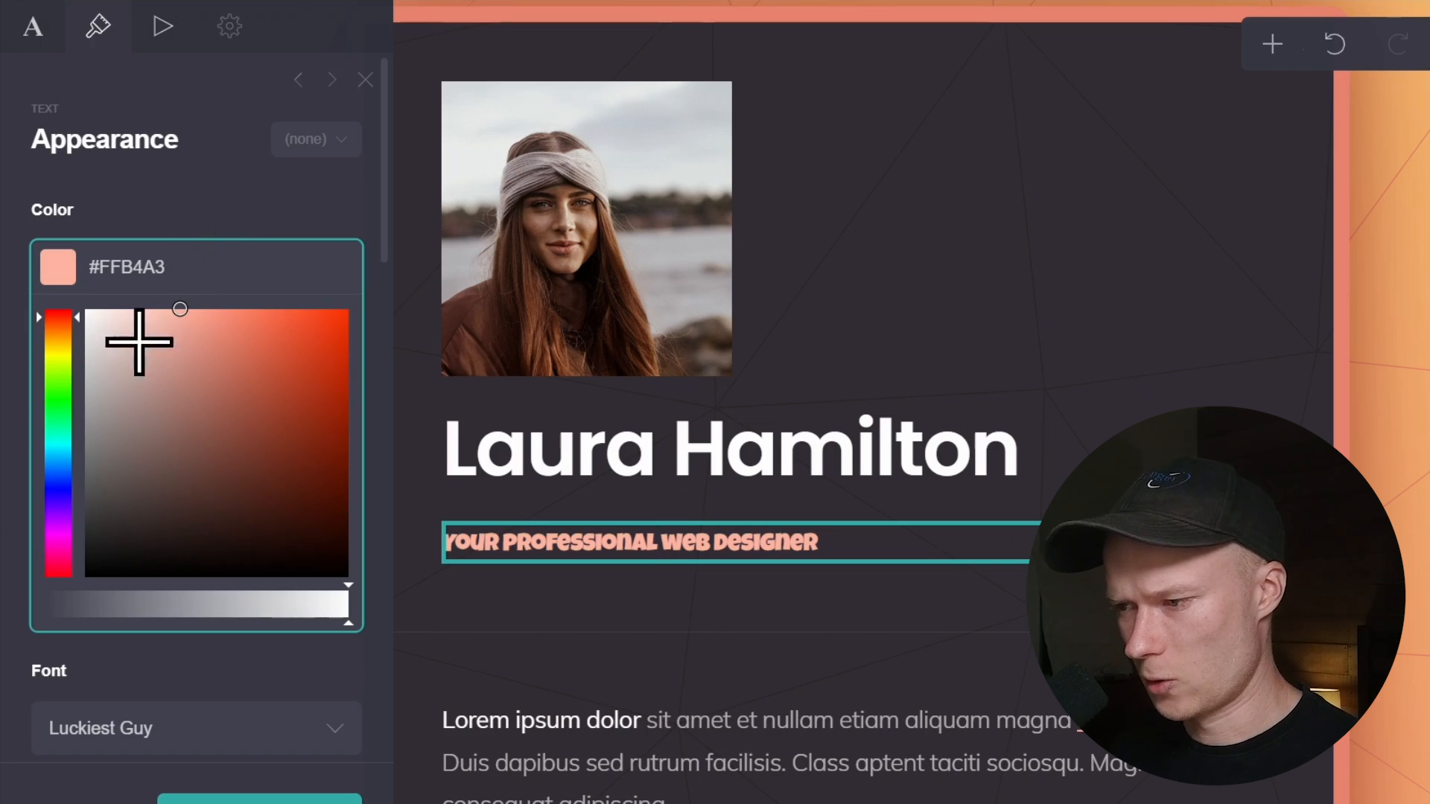
- Set the font of the "Your professional web designer" subtitle to Muli
{"action": "left_click", "coordinate": [230, 180]}
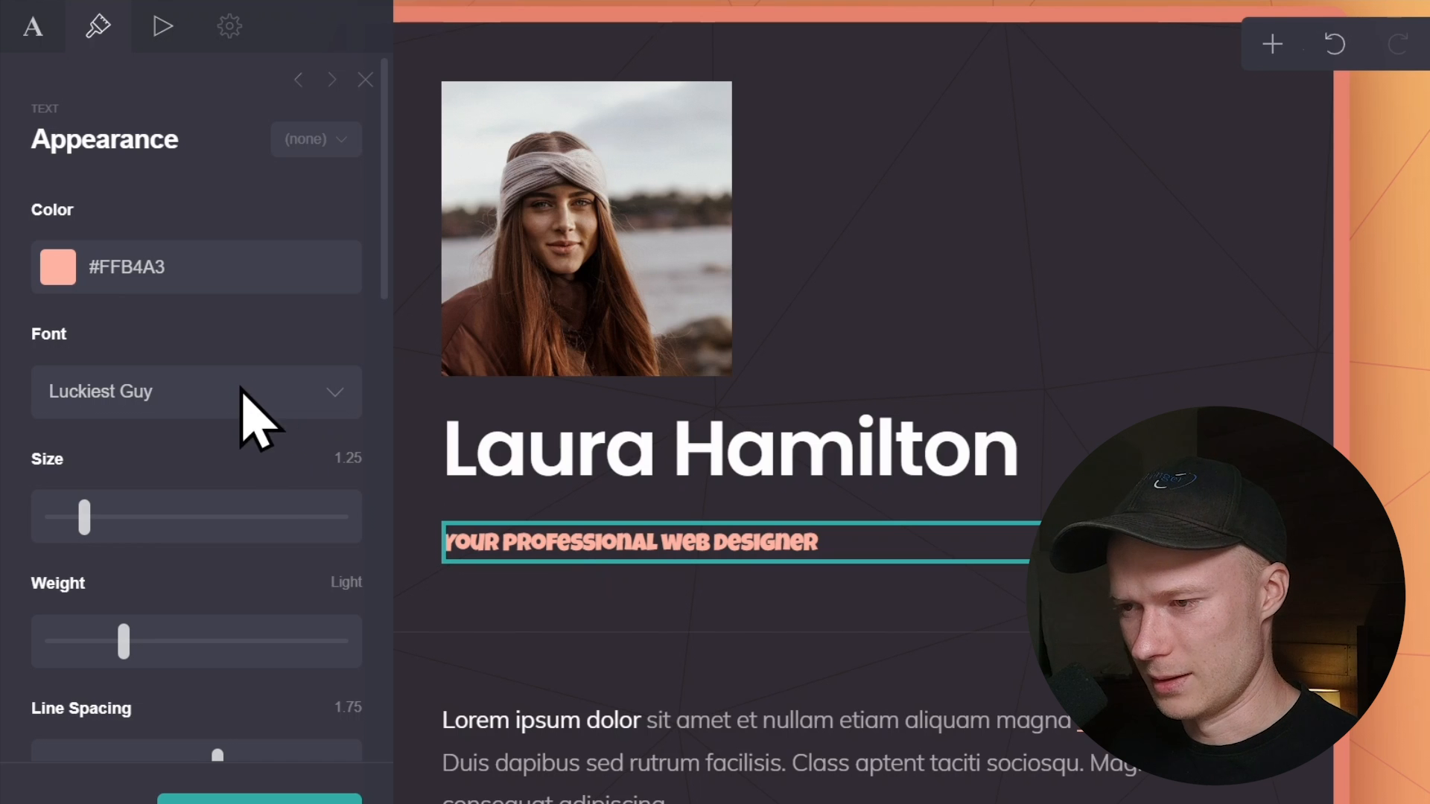
{"action": "left_click", "coordinate": [195, 421]}
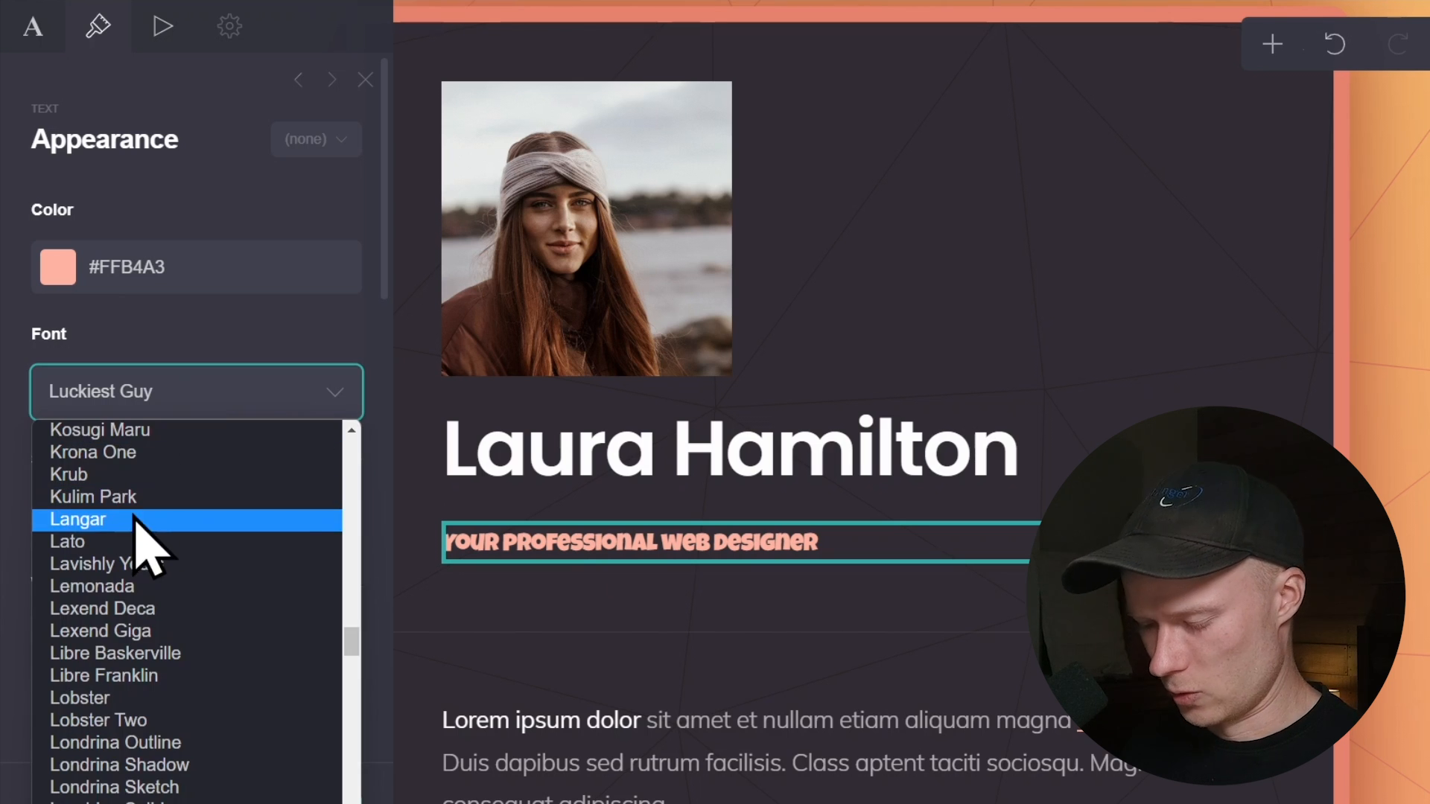
{"action": "scroll", "coordinate": [149, 551], "scroll_direction": "down", "scroll_amount": 4}
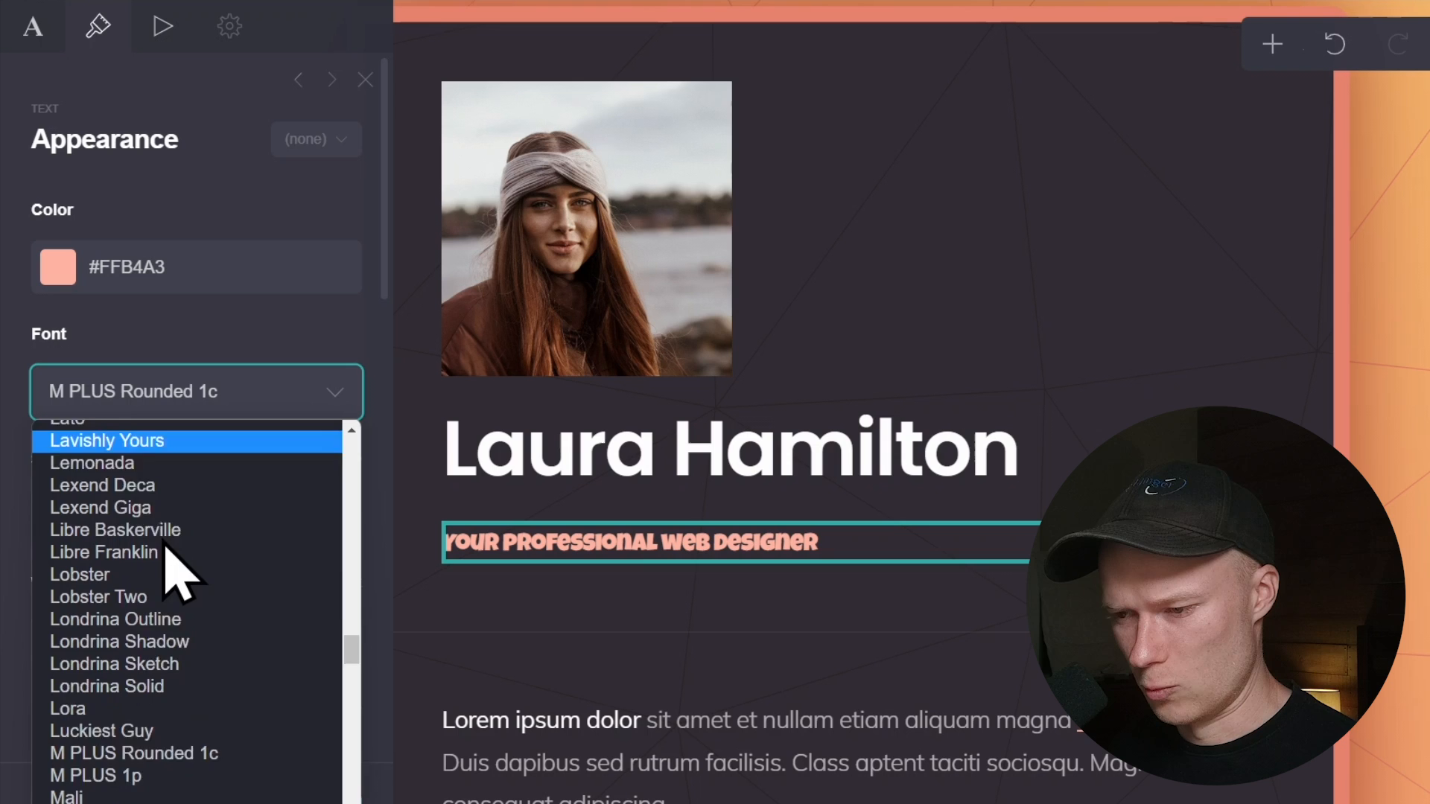
{"action": "scroll", "coordinate": [127, 736], "scroll_direction": "down", "scroll_amount": 4}
{"action": "left_click", "coordinate": [127, 736]}
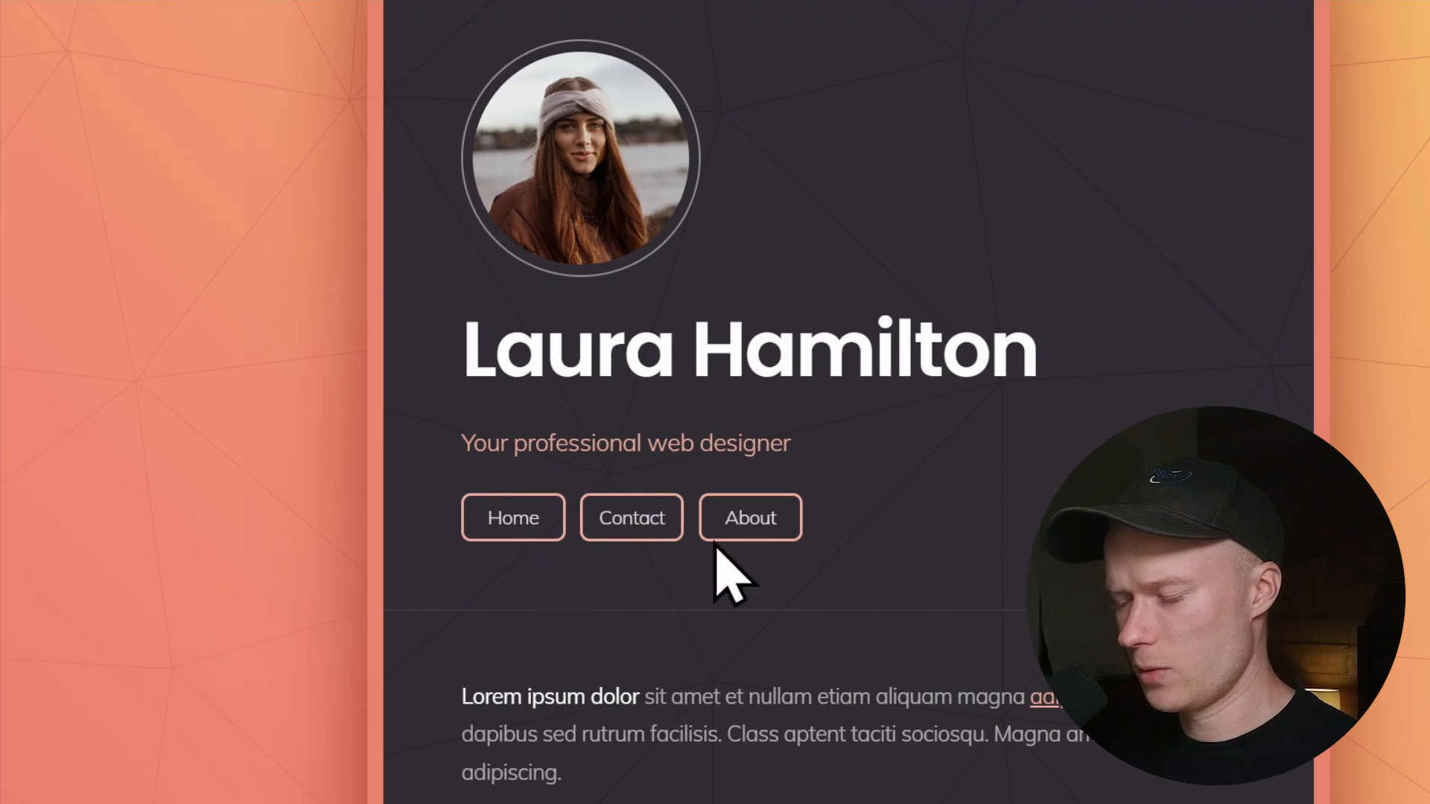
- Compare with the finished example, and set the text size of the "Lorem ipsum dolor" paragraph to 1.125
{"action": "scroll", "coordinate": [601, 555], "scroll_direction": "down", "scroll_amount": 1}
{"action": "scroll", "coordinate": [602, 554], "scroll_direction": "down", "scroll_amount": 3}
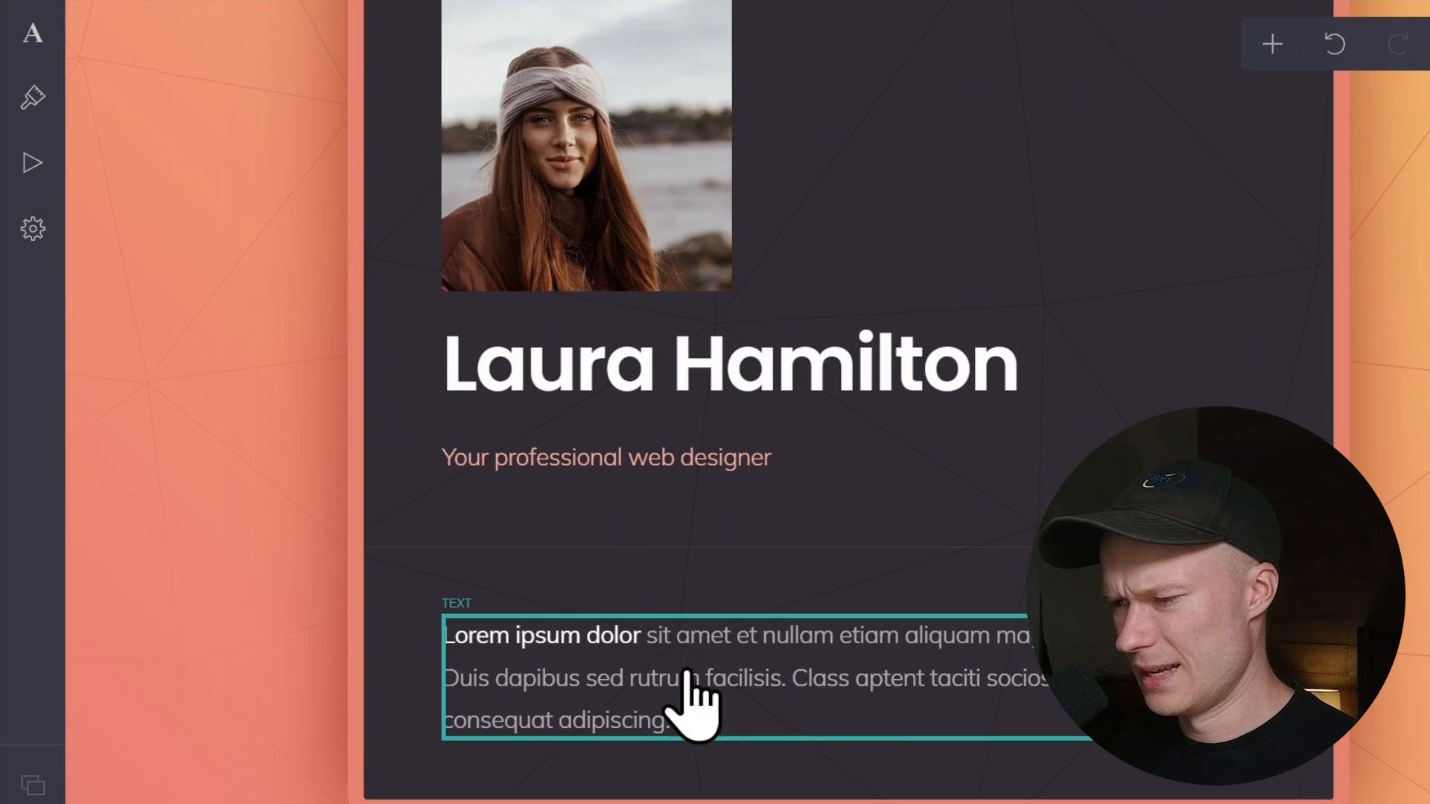
{"action": "left_click", "coordinate": [621, 642]}
{"action": "left_click", "coordinate": [621, 645]}
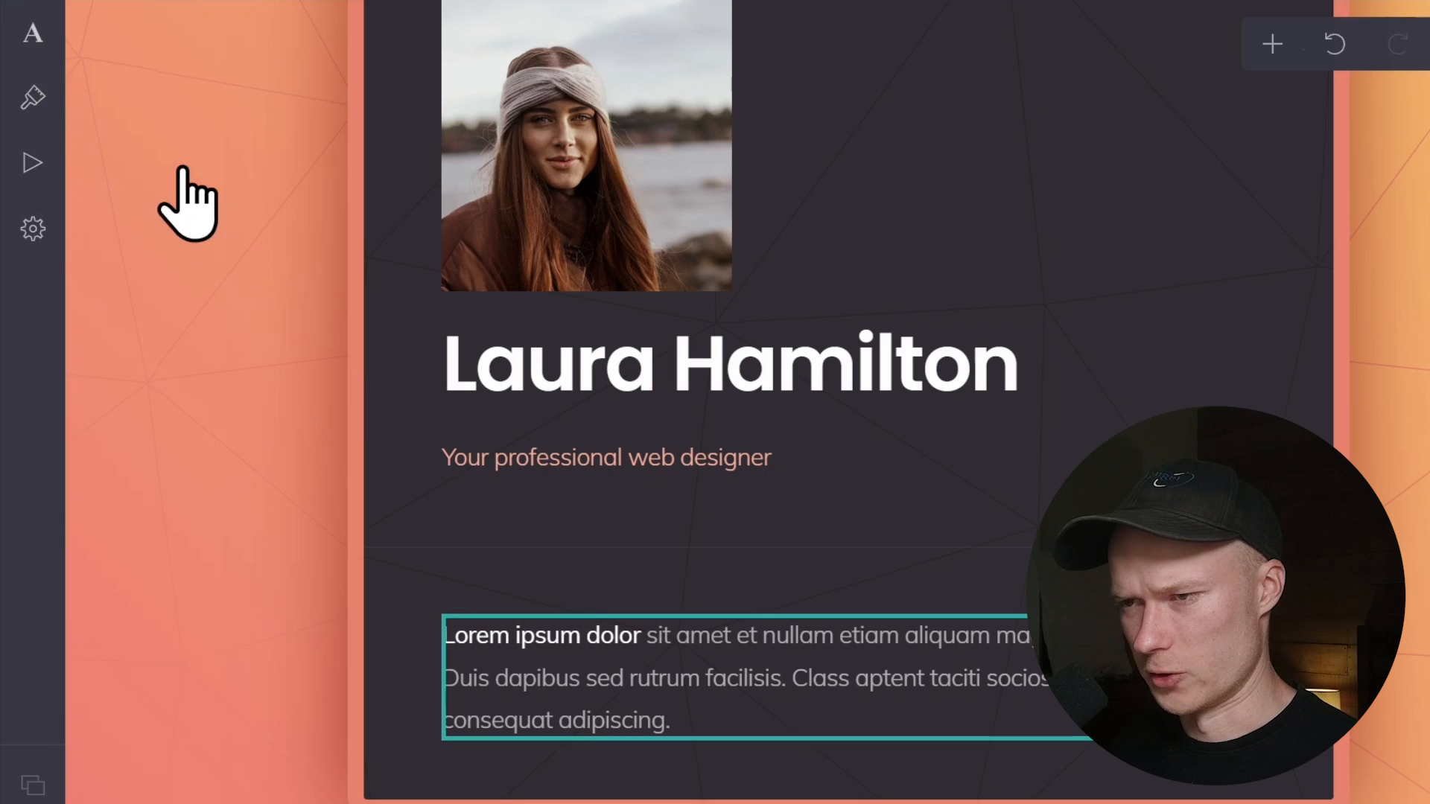
{"action": "left_click", "coordinate": [34, 97]}
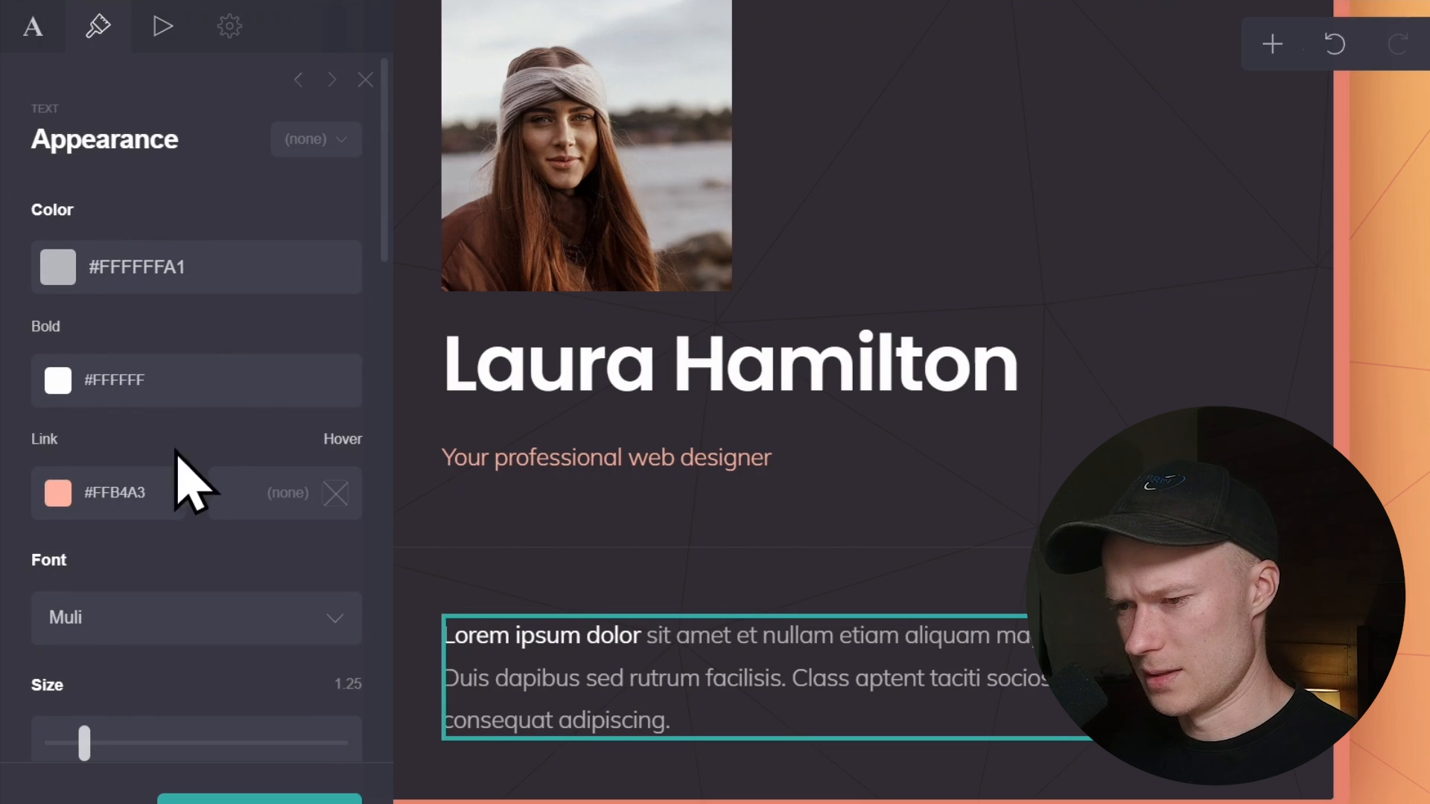
{"action": "scroll", "coordinate": [178, 491], "scroll_direction": "down", "scroll_amount": 2}
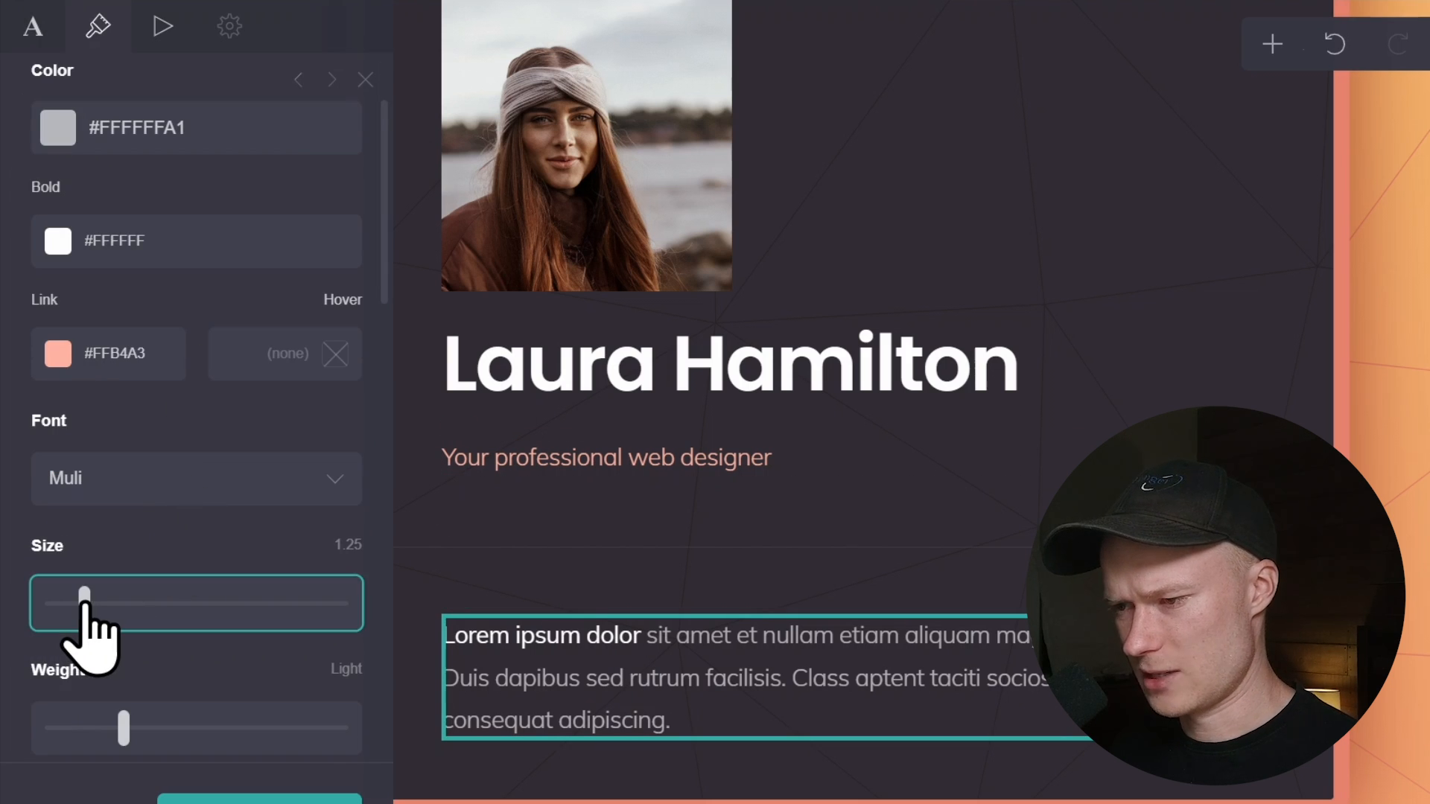
{"action": "left_click_drag", "start_coordinate": [83, 605], "coordinate": [78, 609]}
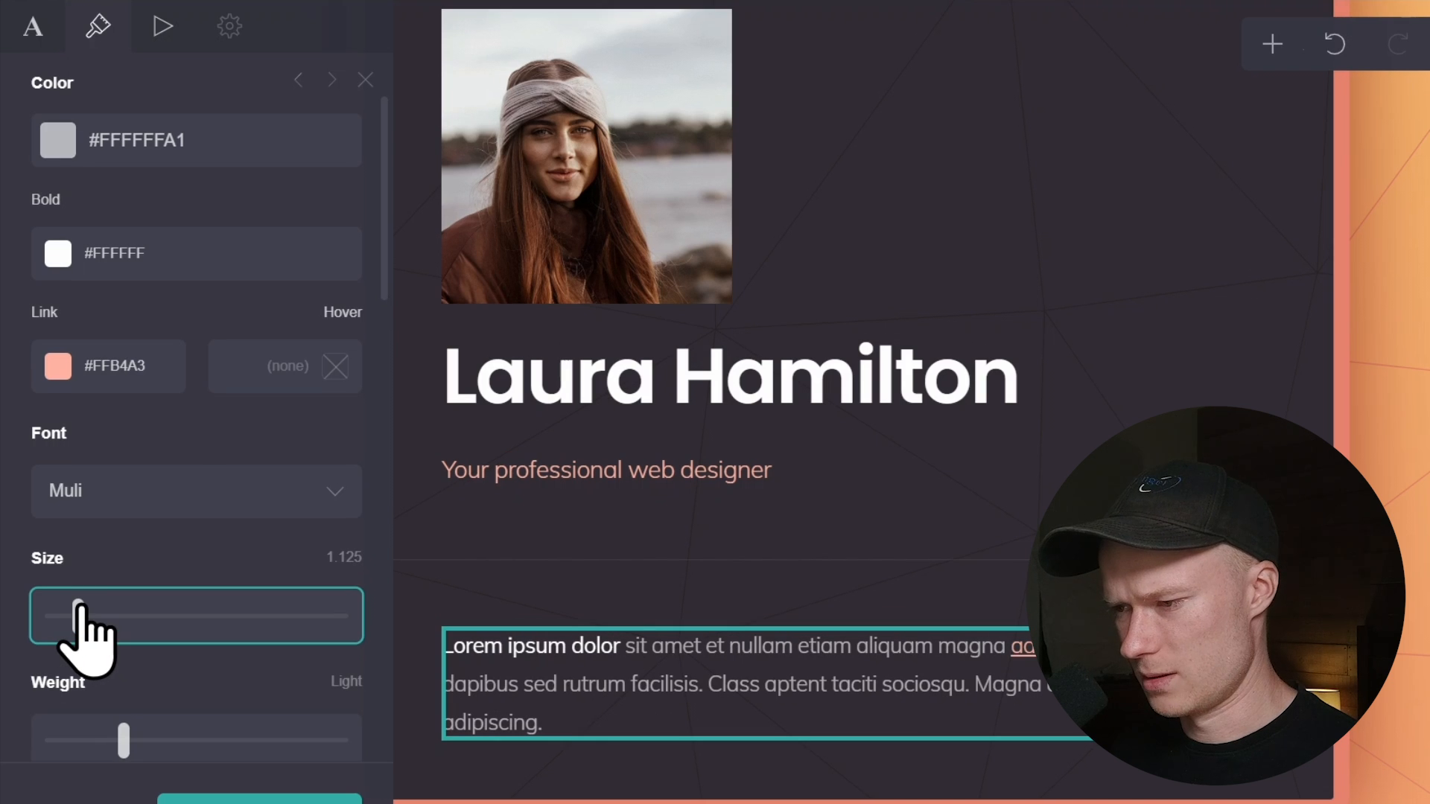
- Check the lower sections of the finished example, and duplicate the editor page's divider, placing the copy beneath the paragraph
{"action": "left_click", "coordinate": [296, 77]}
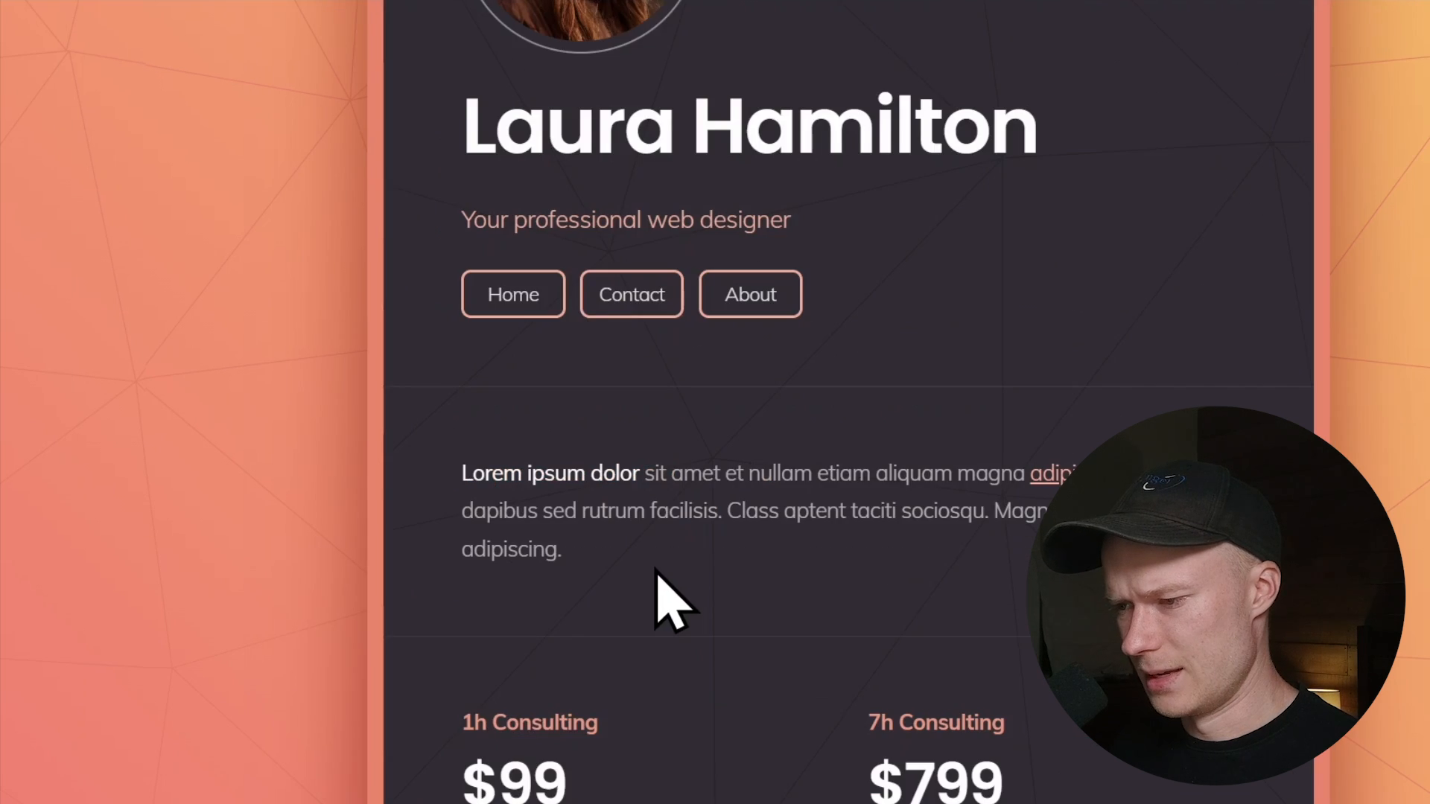
{"action": "scroll", "coordinate": [666, 600], "scroll_direction": "down", "scroll_amount": 15}
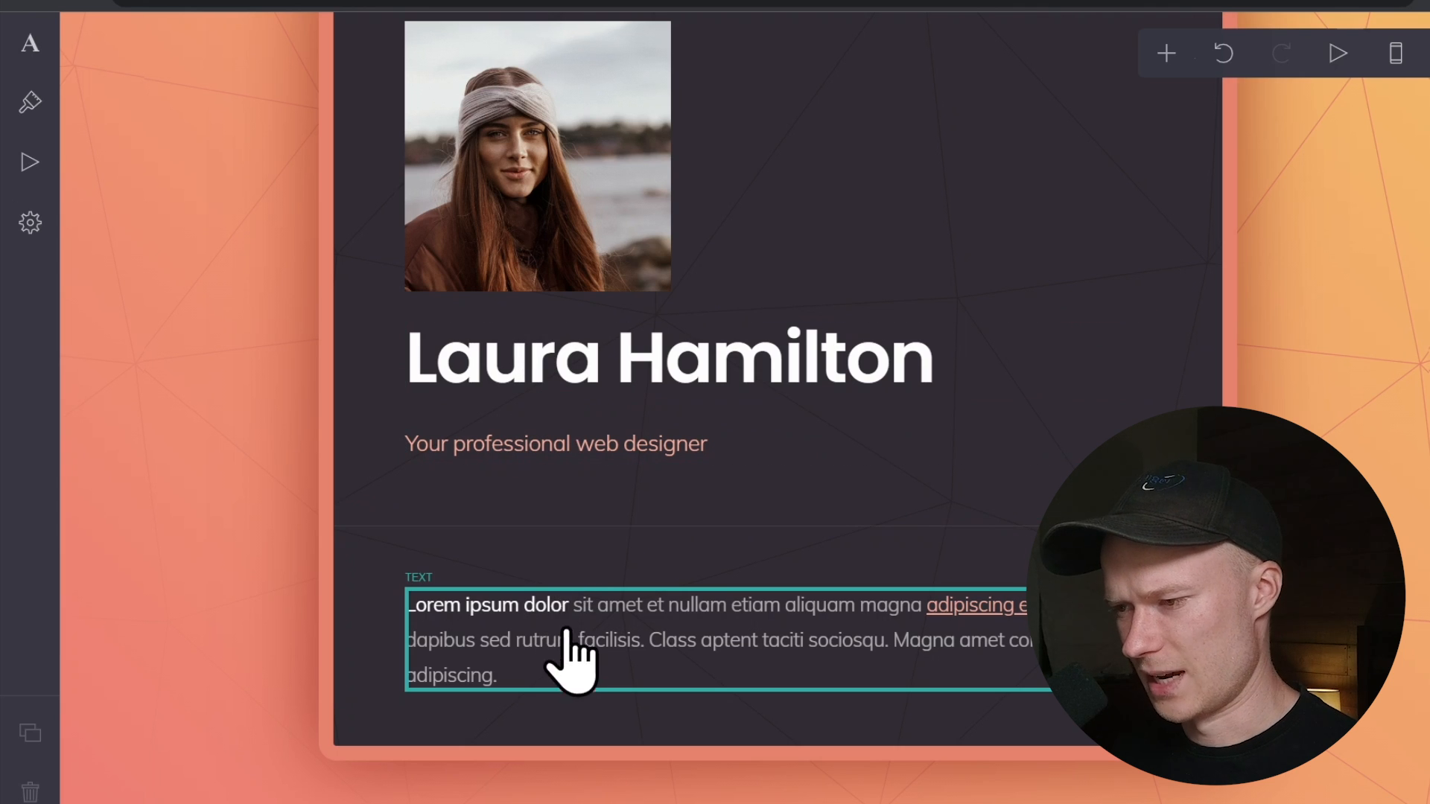
{"action": "left_click", "coordinate": [578, 526]}
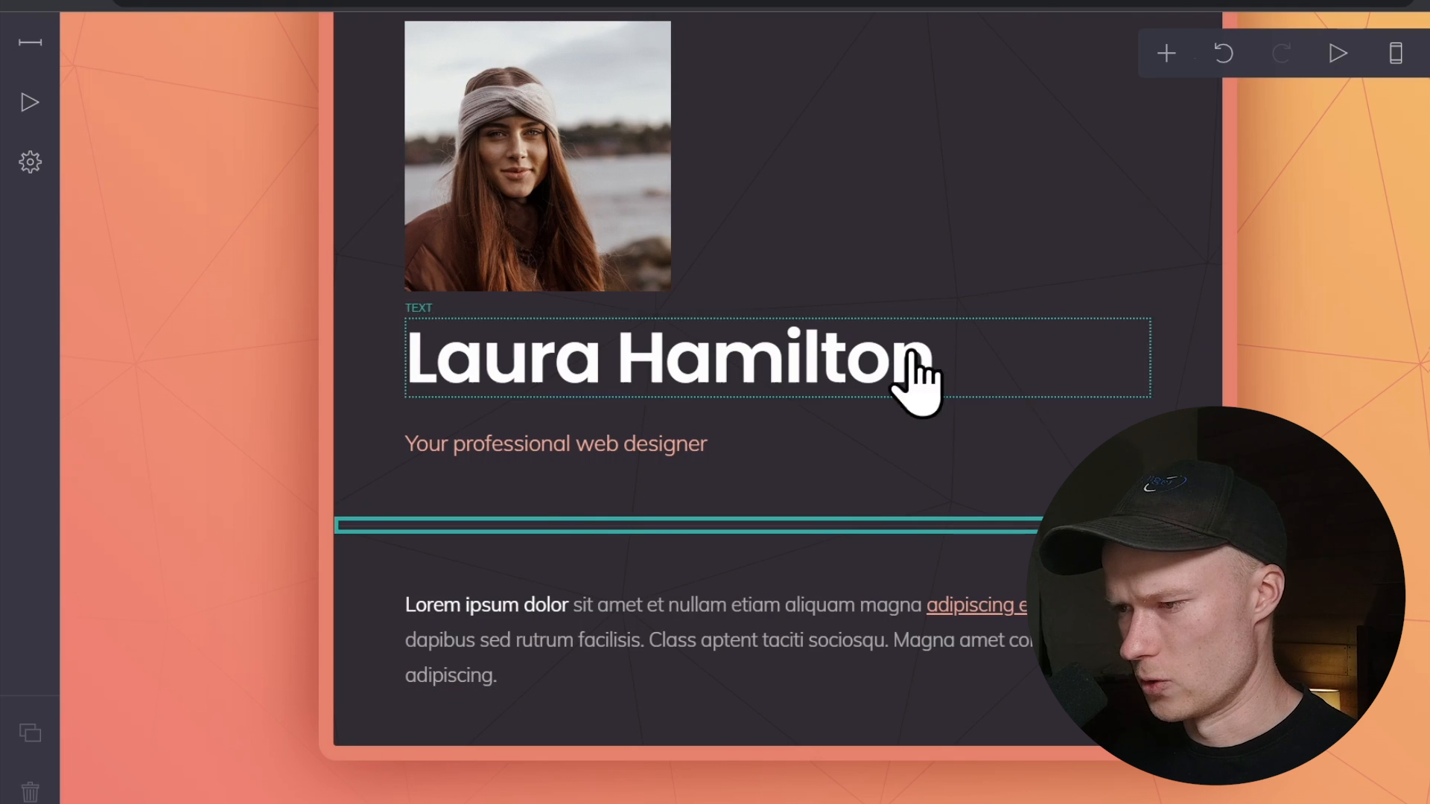
{"action": "left_click", "coordinate": [42, 733]}
{"action": "left_click_drag", "start_coordinate": [555, 530], "coordinate": [578, 695]}
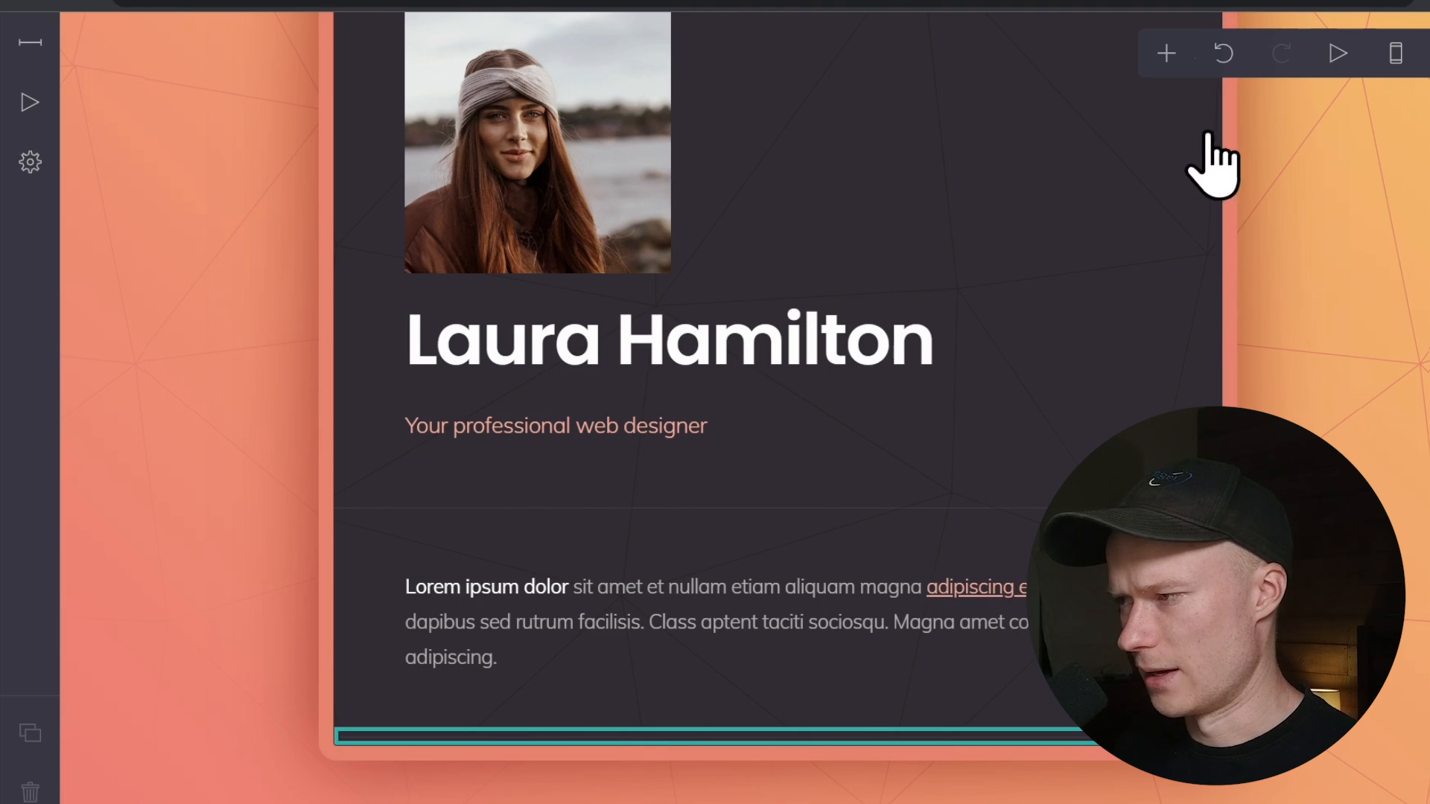
- Add an Icons element below the lower divider and open its icon settings
{"action": "left_click", "coordinate": [1164, 54]}
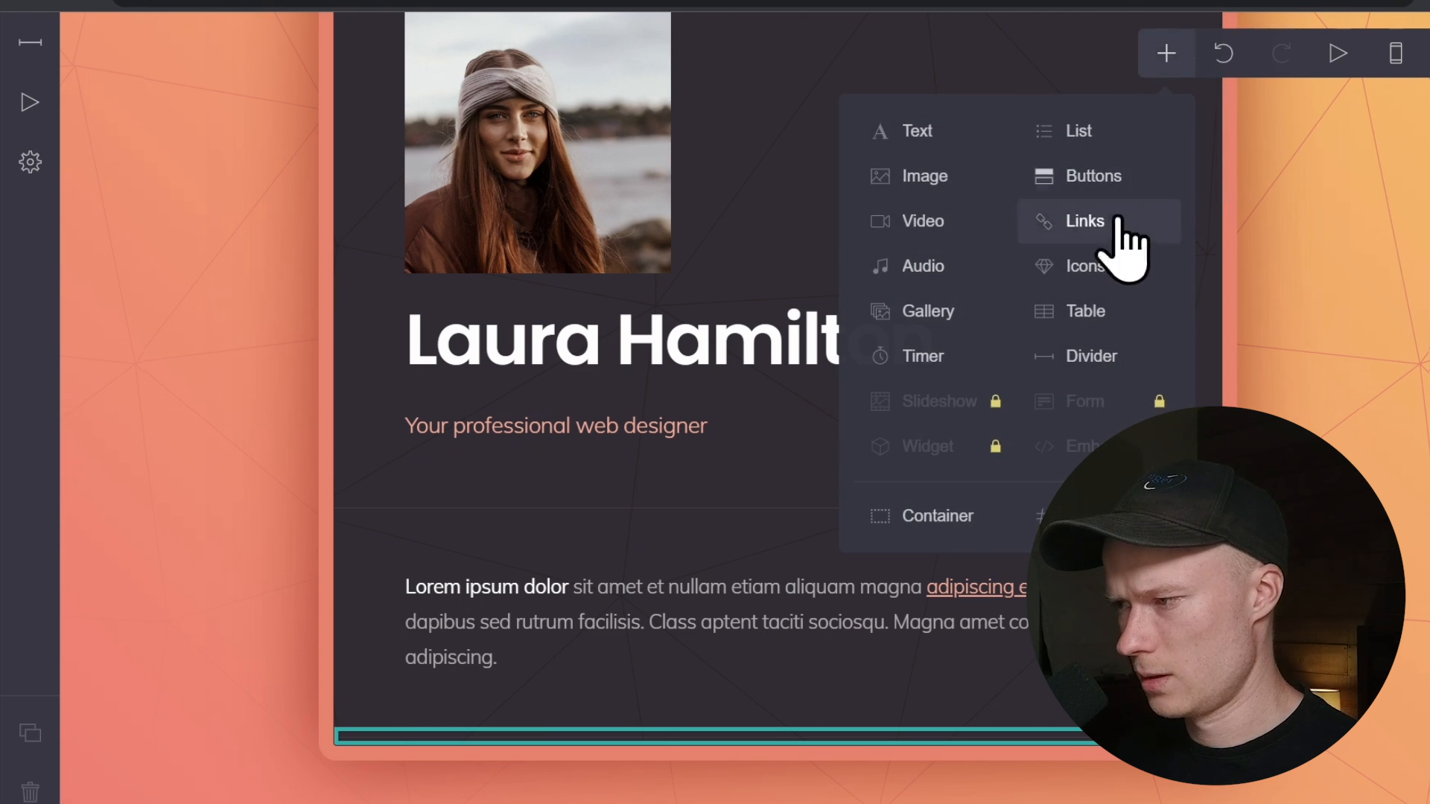
{"action": "left_click", "coordinate": [1098, 266]}
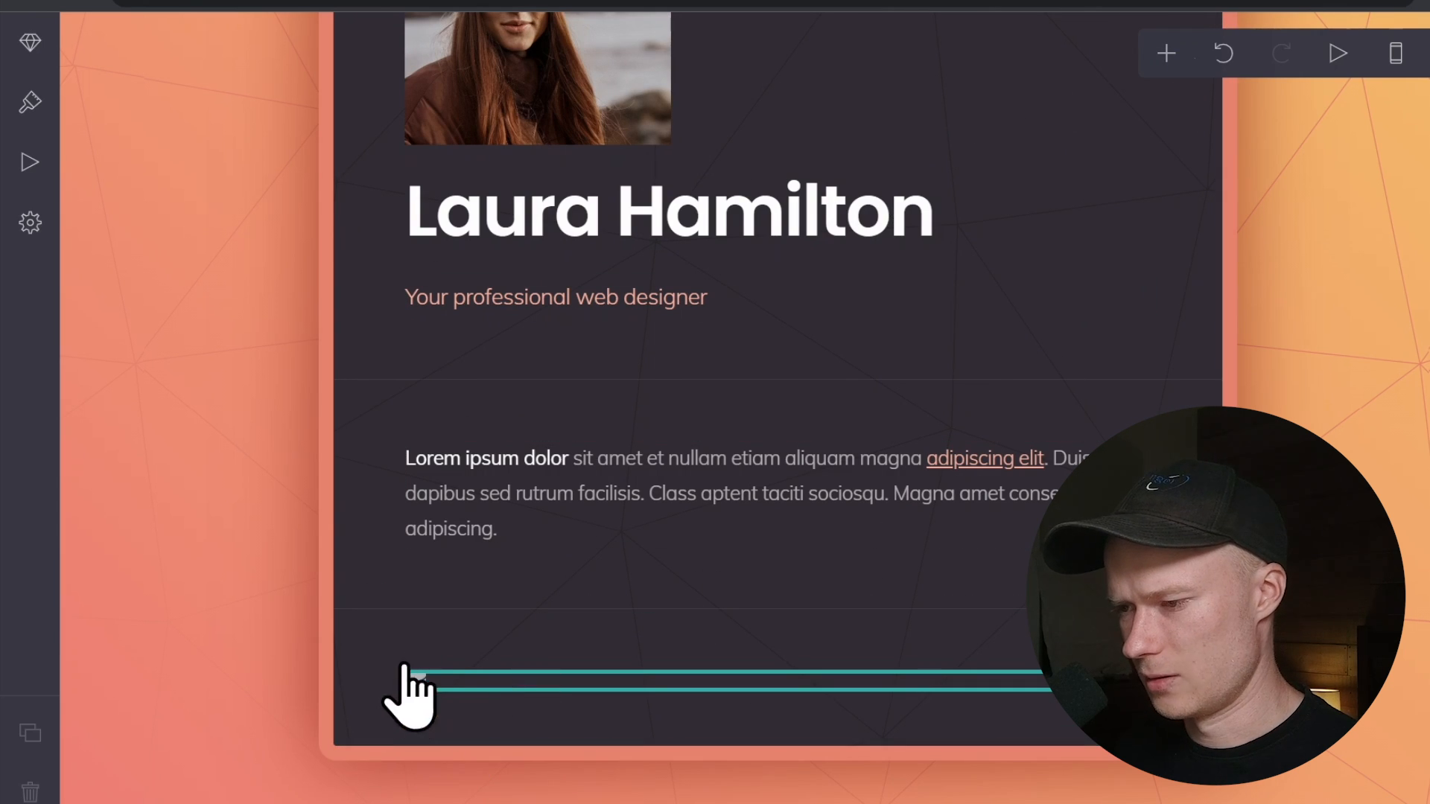
{"action": "left_click", "coordinate": [31, 42]}
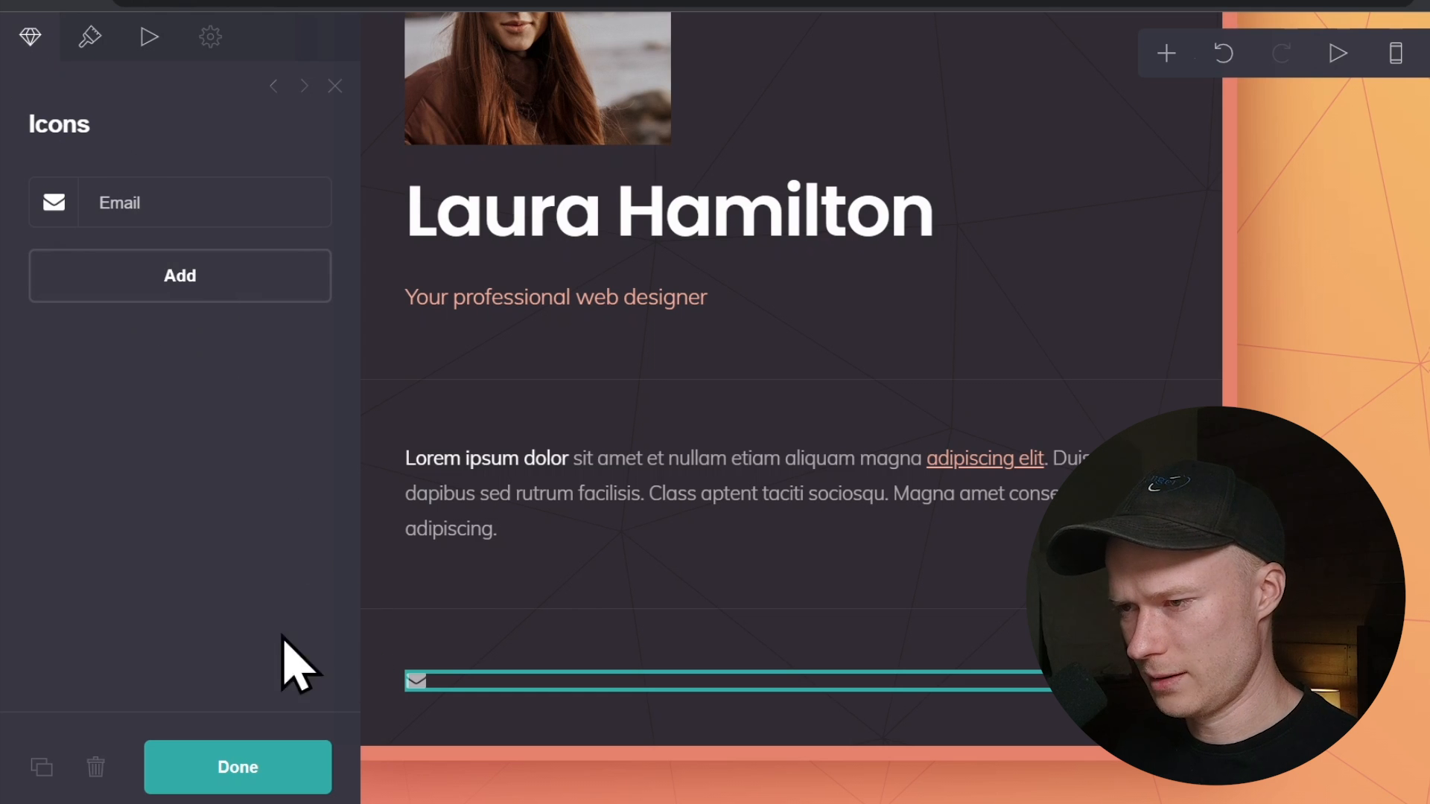
- Add four more icons to the Icons element below the Email icon, keeping the Apparel type
{"action": "left_click", "coordinate": [147, 282]}
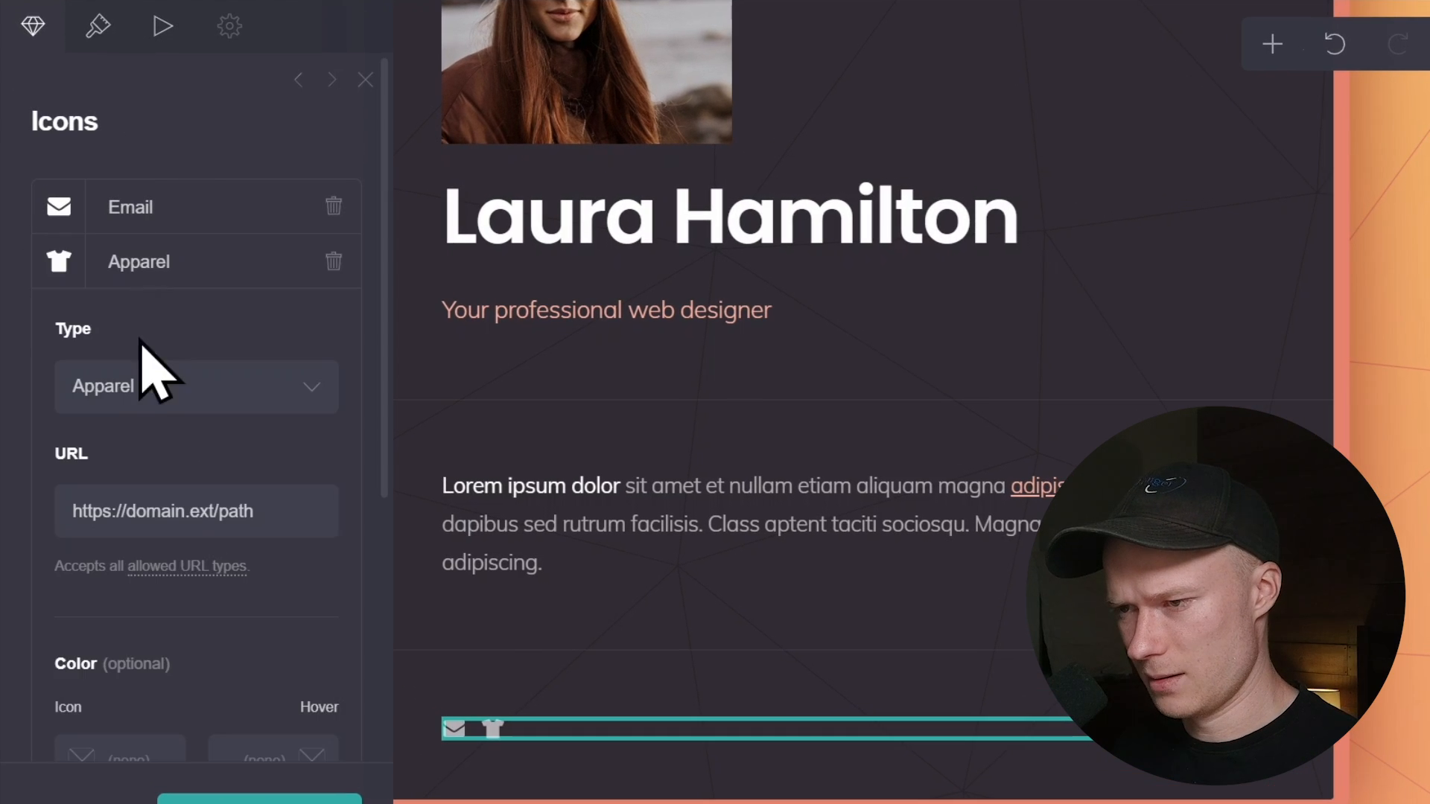
{"action": "left_click", "coordinate": [122, 276]}
{"action": "left_click", "coordinate": [138, 344]}
{"action": "left_click", "coordinate": [145, 320]}
{"action": "left_click", "coordinate": [140, 398]}
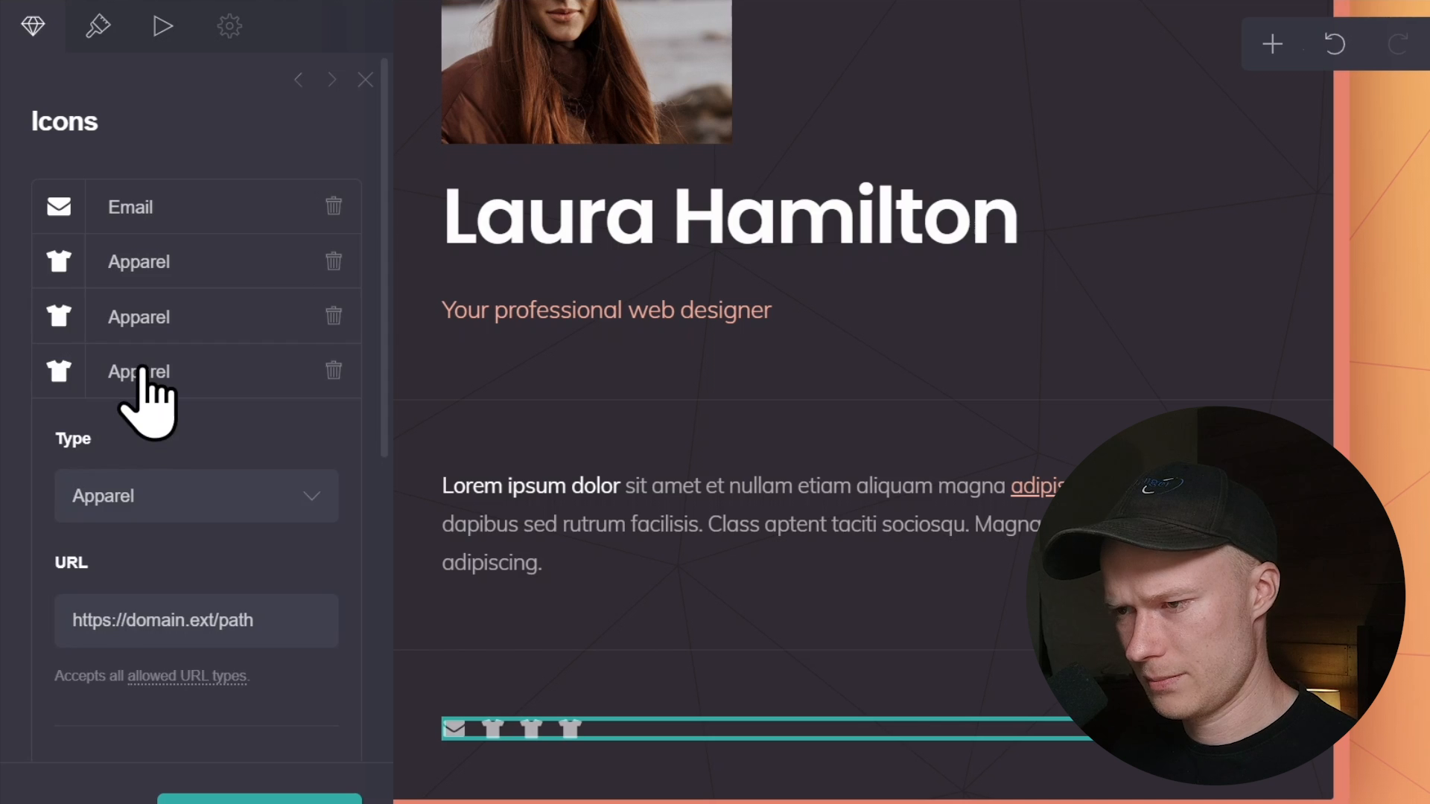
{"action": "left_click", "coordinate": [140, 368]}
{"action": "left_click", "coordinate": [144, 451]}
{"action": "left_click", "coordinate": [144, 429]}
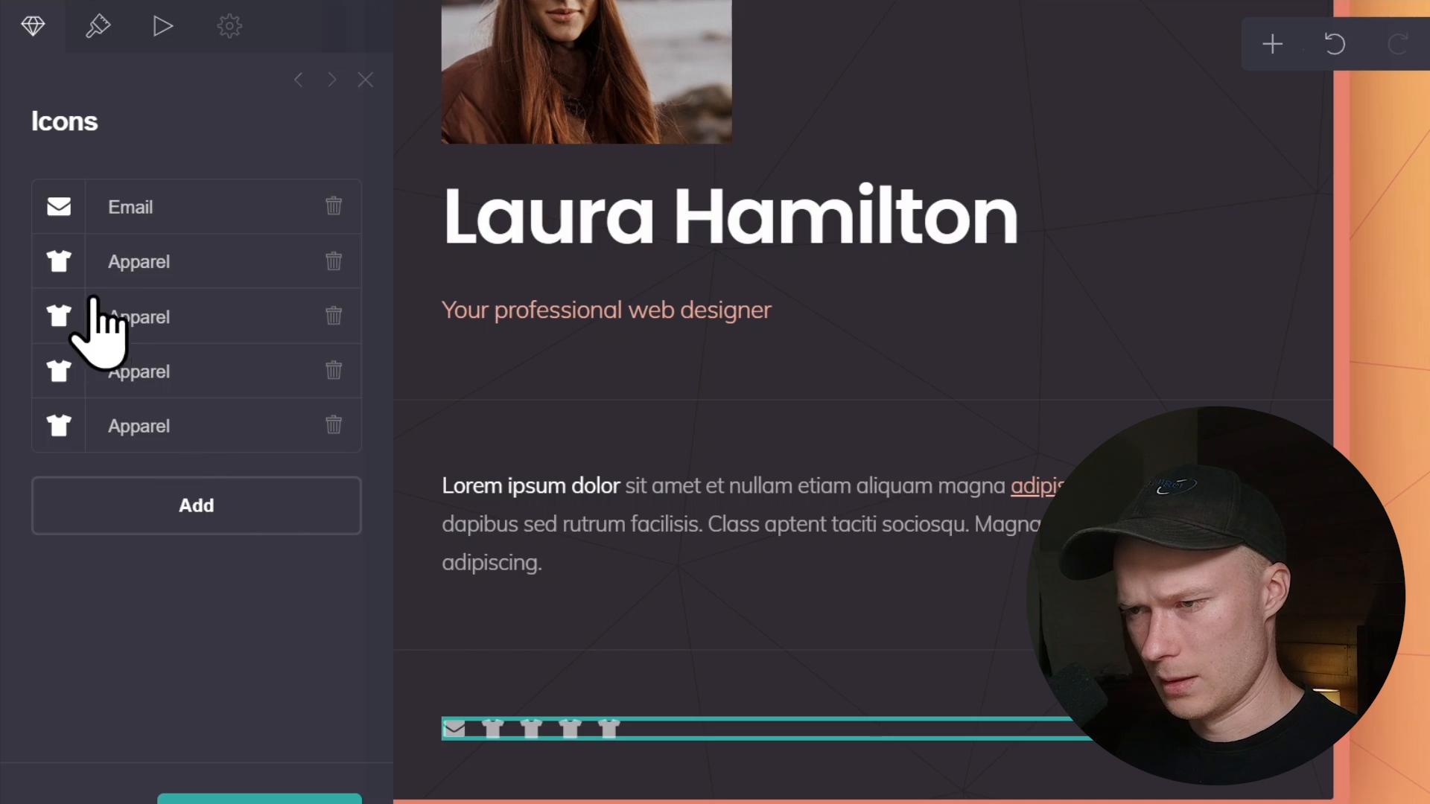
- Change the type of the second icon, directly after Email, to Instagram and leave its URL as it is
{"action": "left_click", "coordinate": [146, 261]}
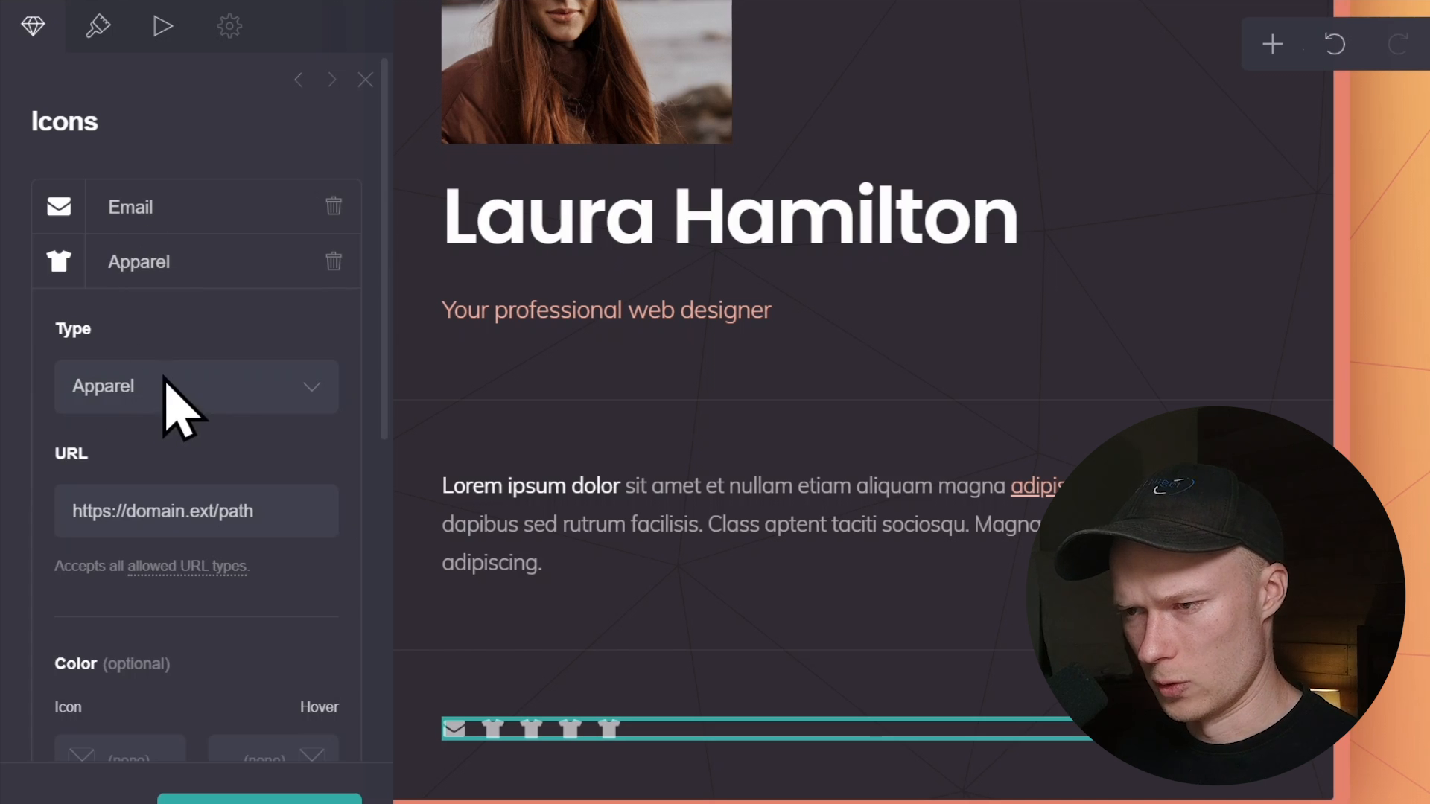
{"action": "scroll", "coordinate": [195, 406], "scroll_direction": "down", "scroll_amount": 2}
{"action": "left_click", "coordinate": [182, 248]}
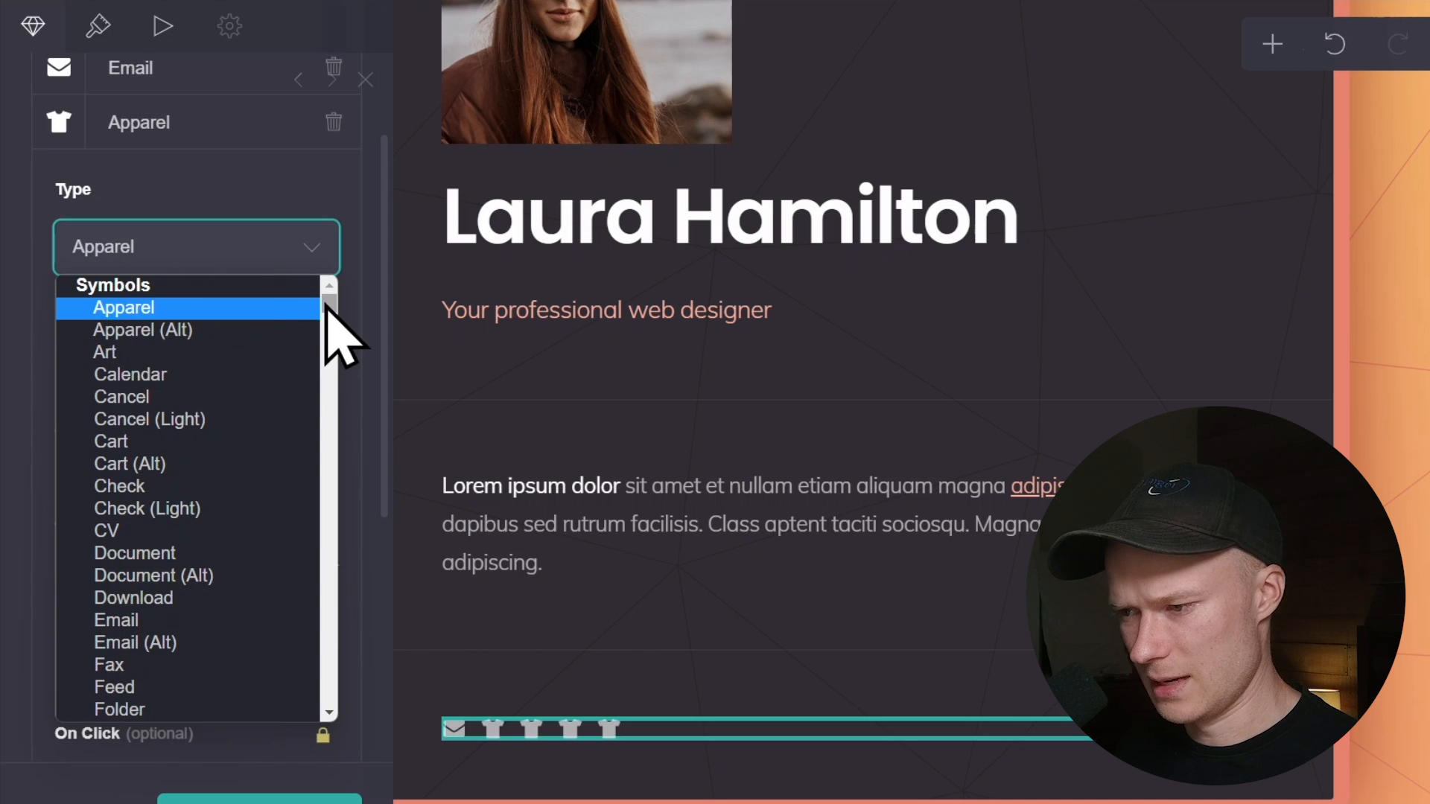
{"action": "left_click_drag", "start_coordinate": [326, 309], "coordinate": [307, 563]}
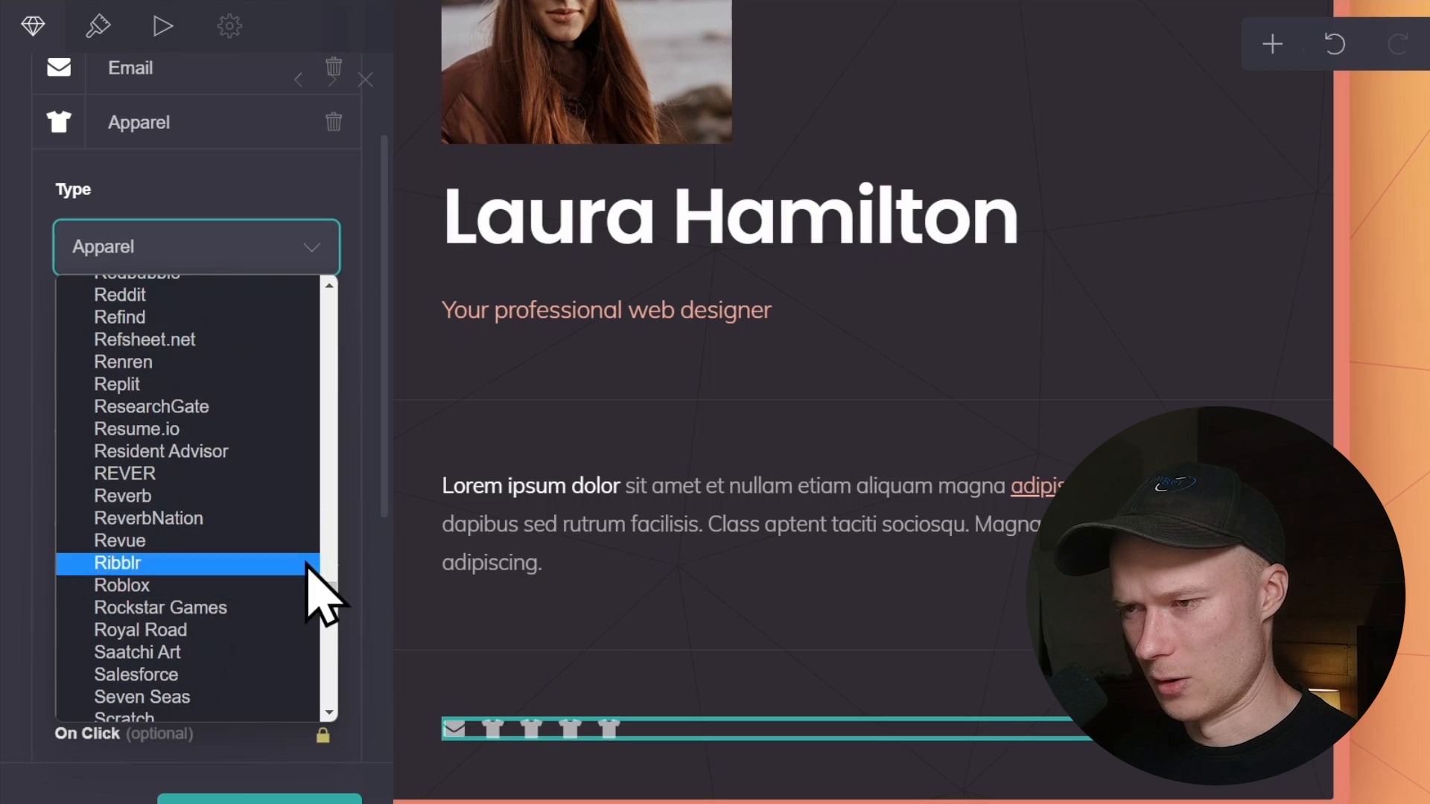
{"action": "left_click", "coordinate": [123, 231]}
{"action": "left_click", "coordinate": [125, 233]}
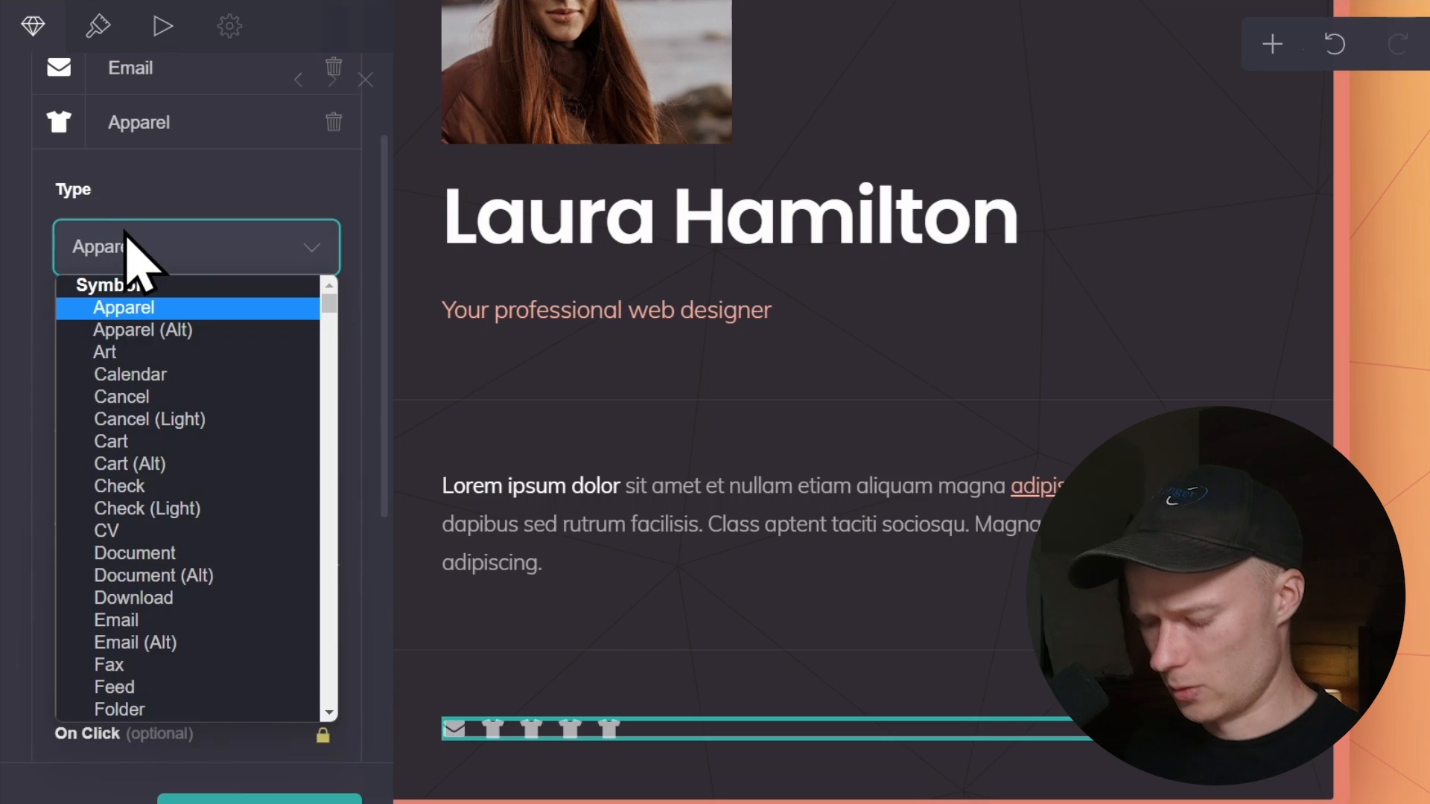
{"action": "type", "text": "ins"}
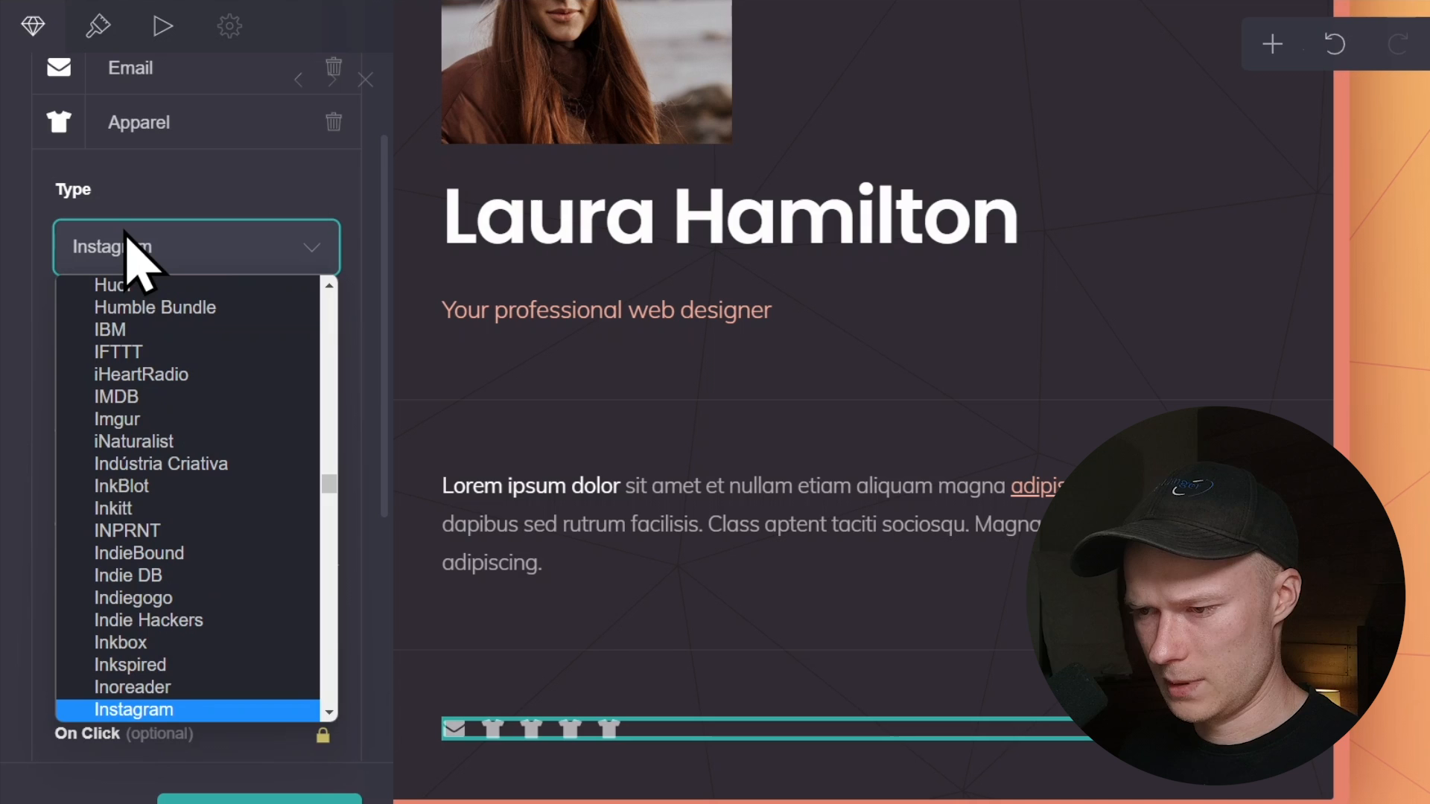
{"action": "left_click", "coordinate": [149, 709]}
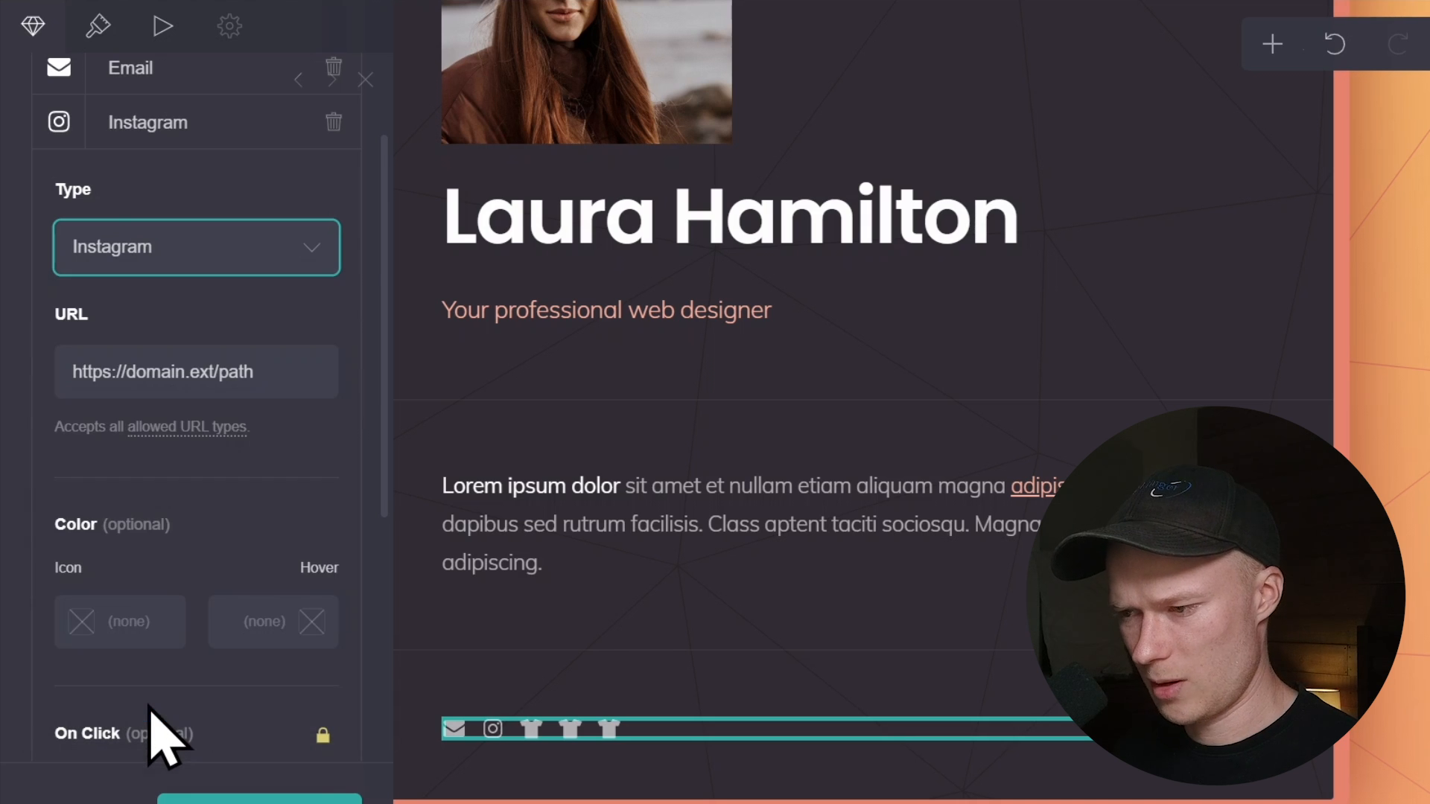
{"action": "scroll", "coordinate": [261, 521], "scroll_direction": "up", "scroll_amount": 2}
{"action": "left_click", "coordinate": [306, 525]}
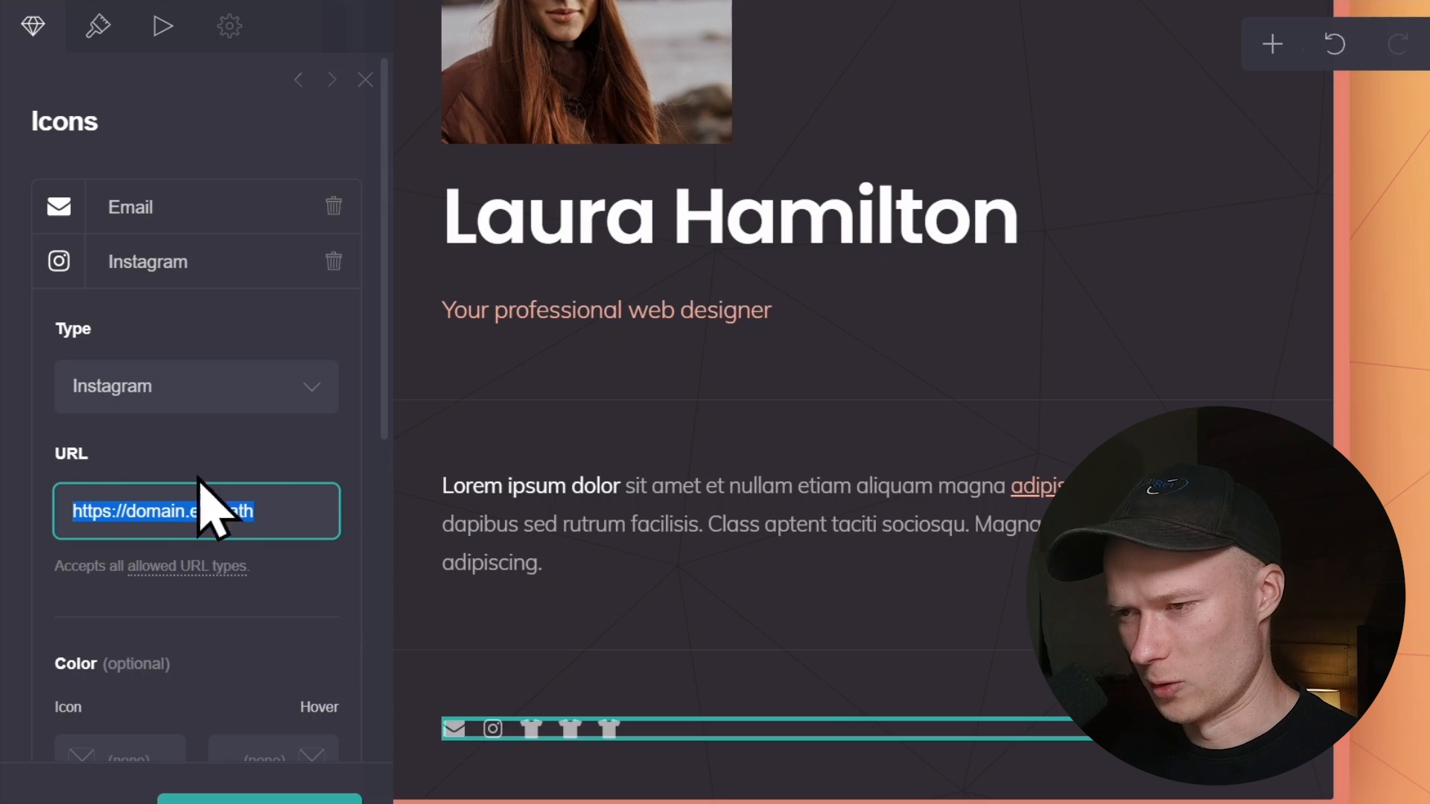
{"action": "left_click", "coordinate": [179, 262]}
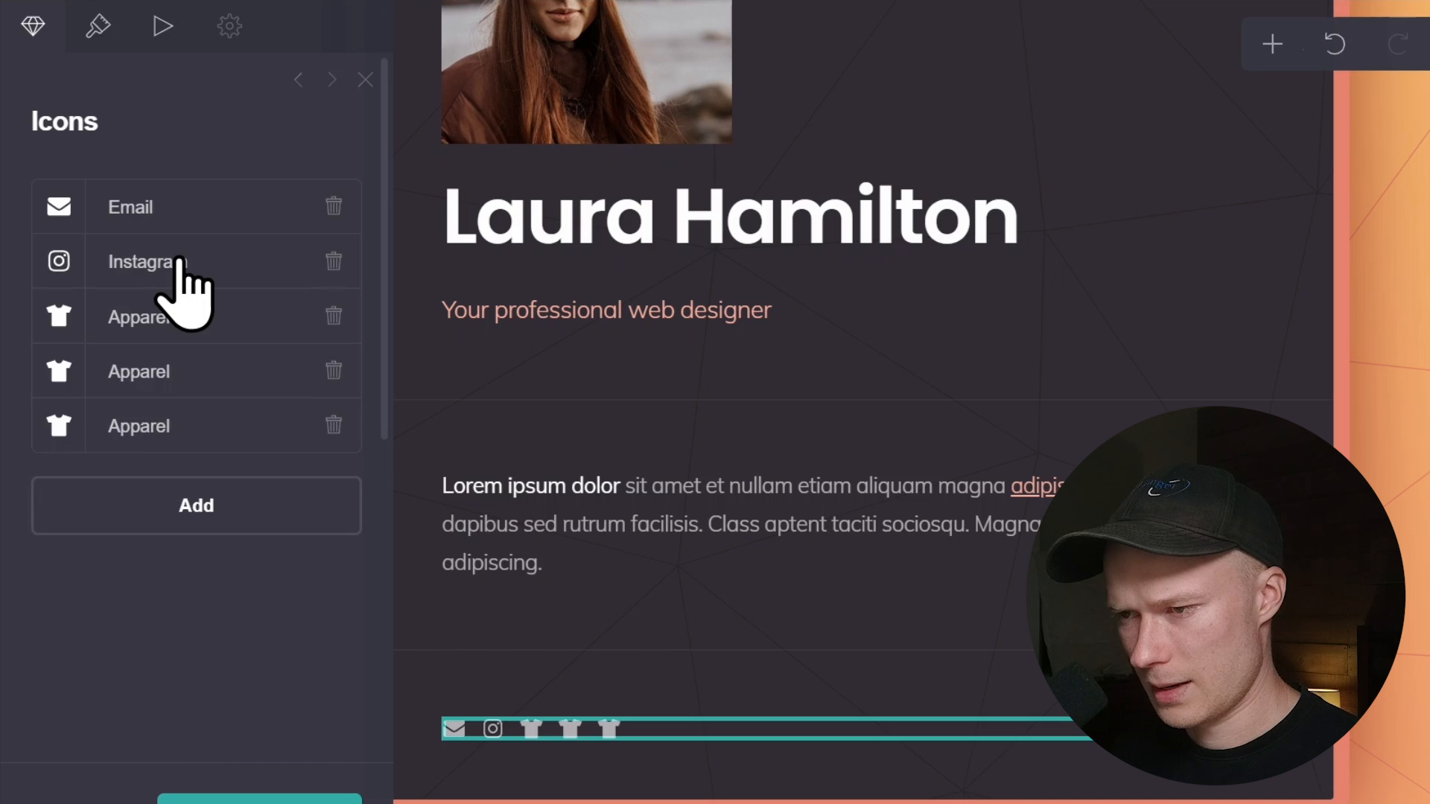
- Change the type of the third icon, directly after Instagram, to Twitter
{"action": "left_click", "coordinate": [160, 317]}
{"action": "left_click", "coordinate": [185, 461]}
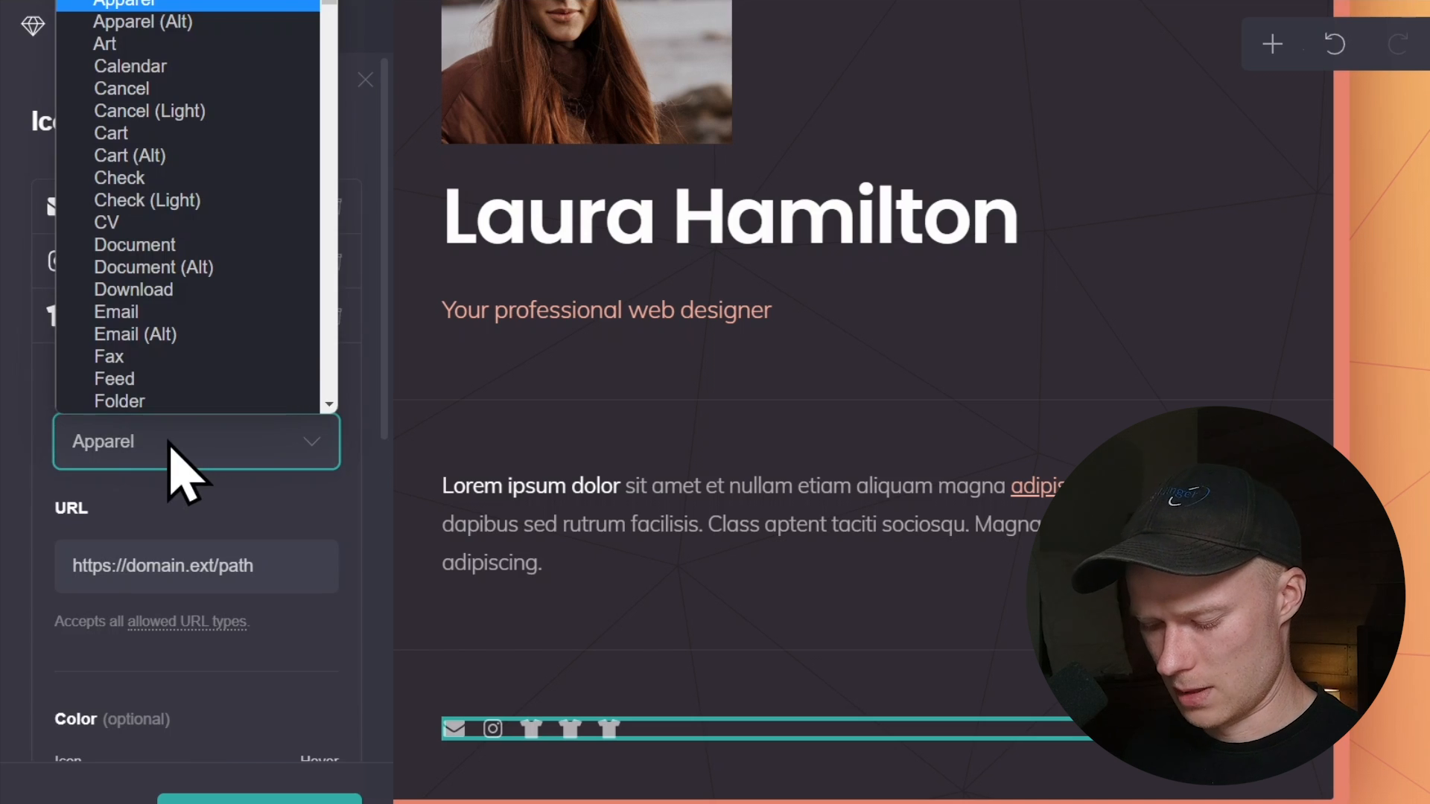
{"action": "type", "text": "tw"}
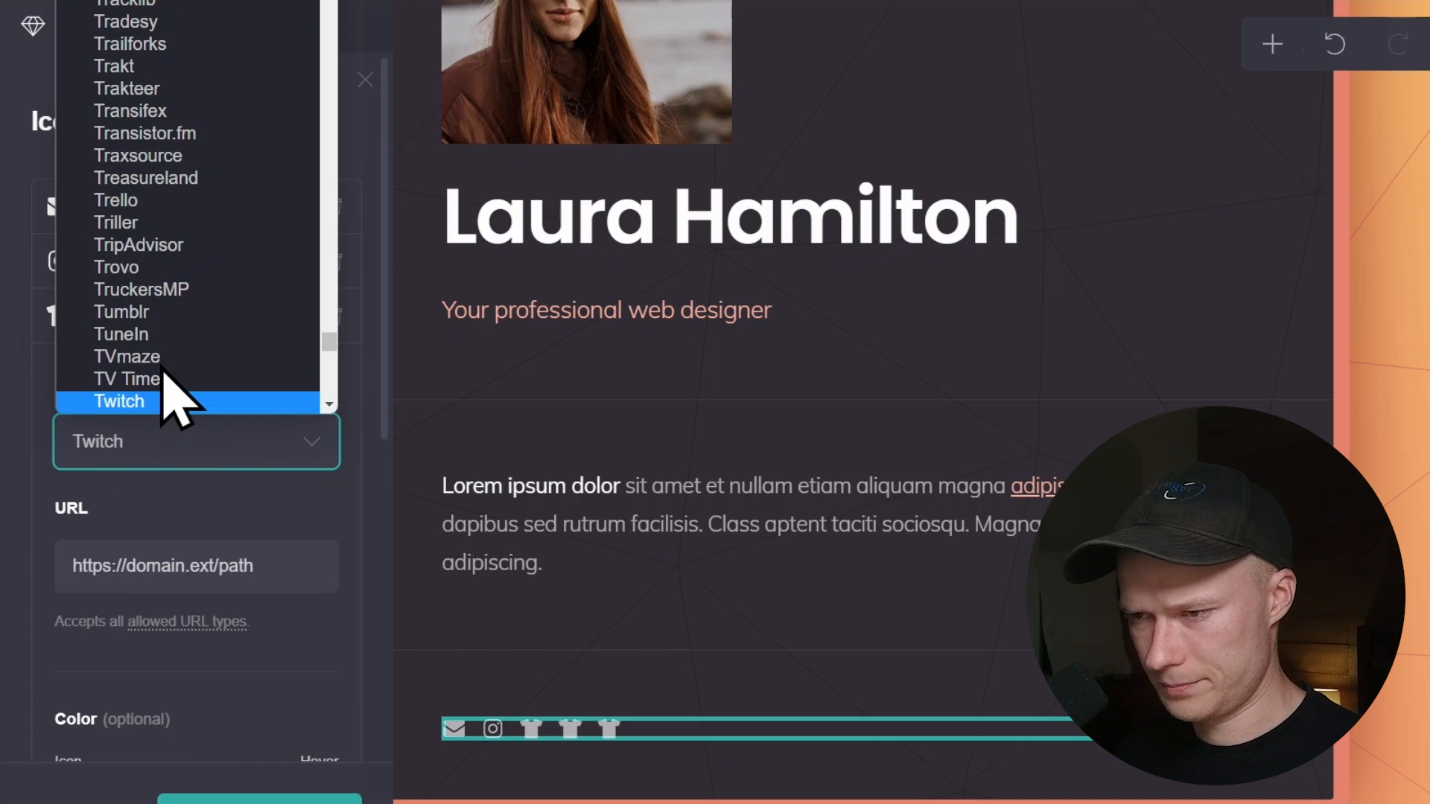
{"action": "scroll", "coordinate": [185, 373], "scroll_direction": "down", "scroll_amount": 3}
{"action": "left_click", "coordinate": [168, 210]}
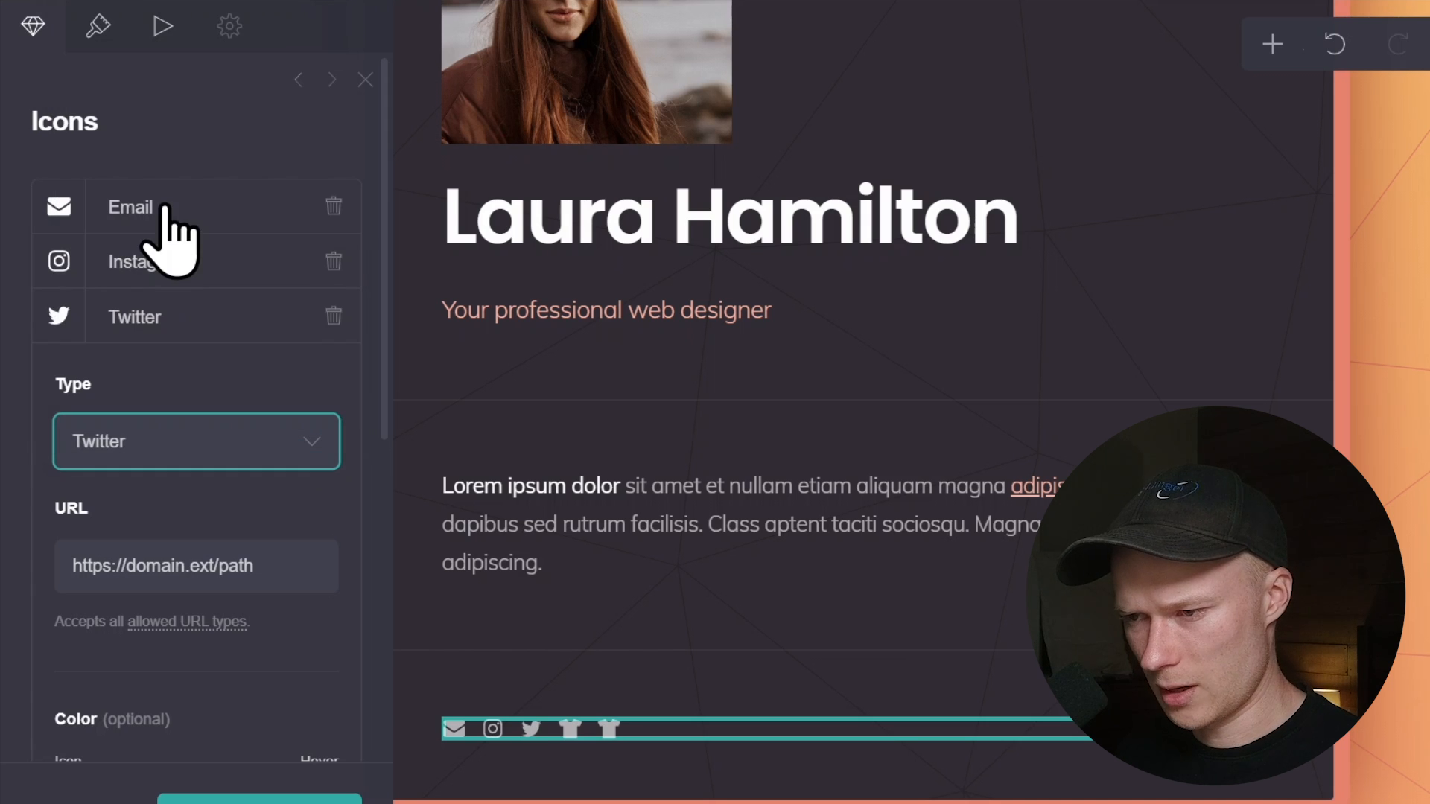
{"action": "left_click", "coordinate": [187, 314]}
- Change the type of the fourth icon, directly after Twitter, to Pinterest
{"action": "left_click", "coordinate": [179, 371]}
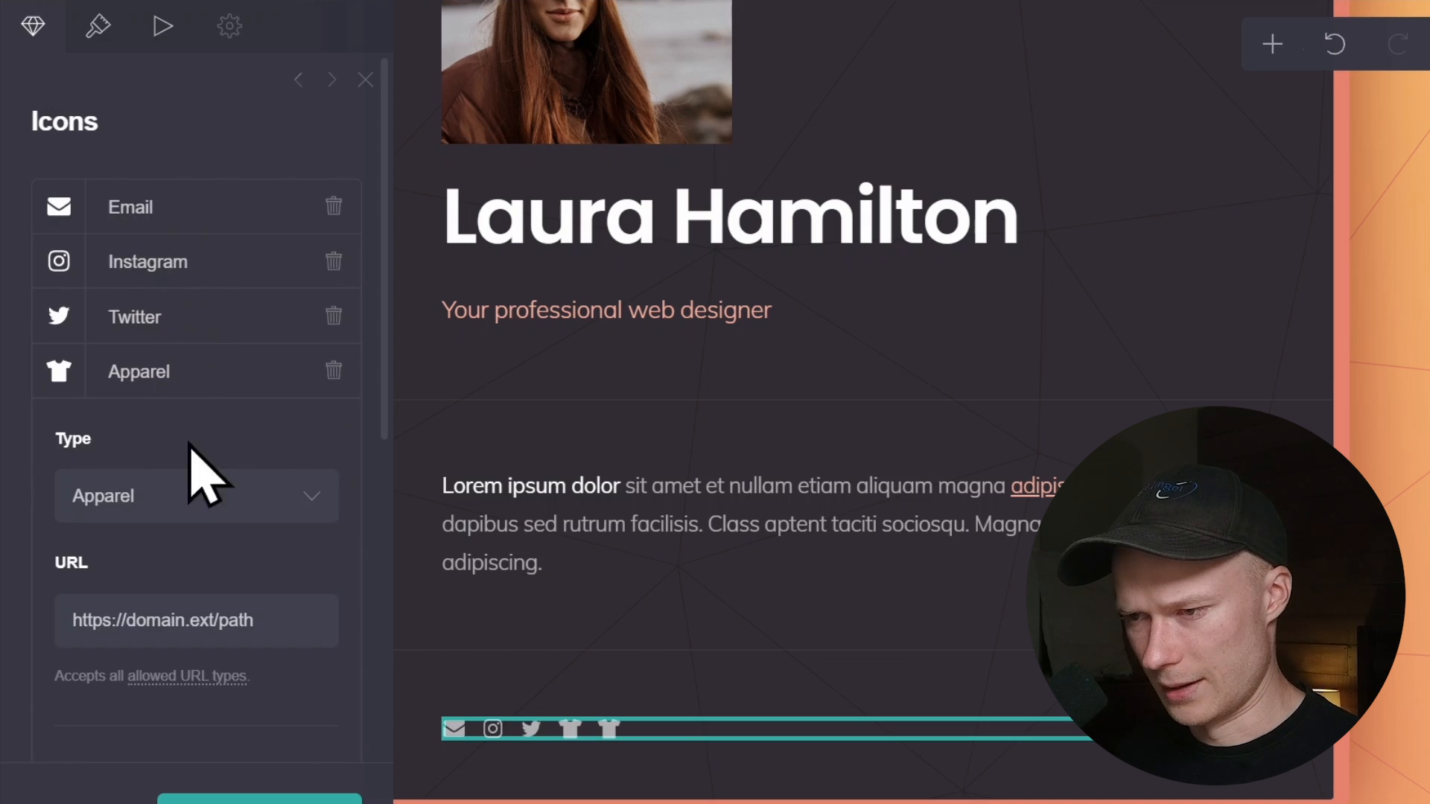
{"action": "left_click", "coordinate": [195, 497]}
{"action": "type", "text": "pint"}
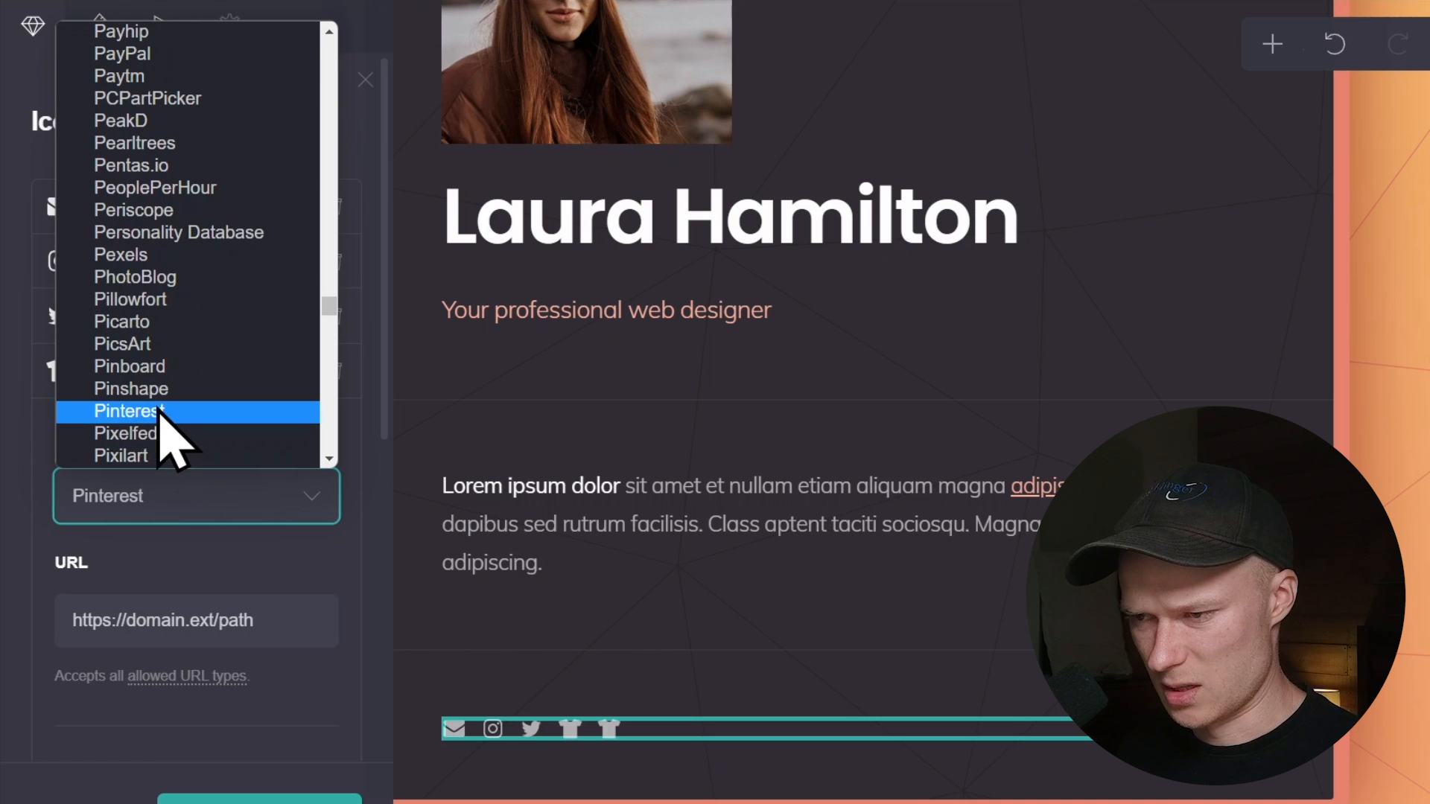
{"action": "left_click", "coordinate": [159, 409]}
{"action": "left_click", "coordinate": [157, 391]}
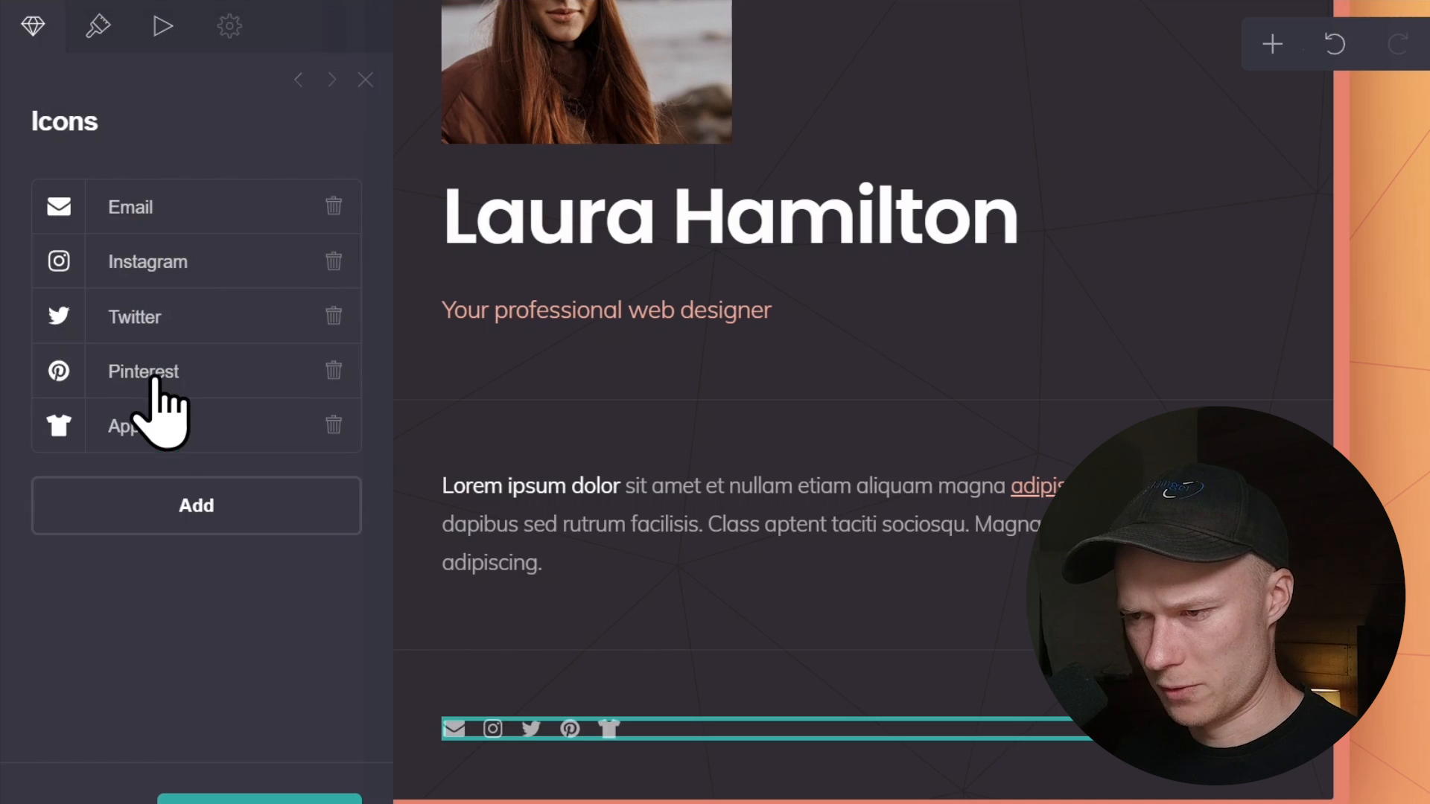
- Change the type of the fifth icon, directly after Pinterest, to Facebook
{"action": "left_click", "coordinate": [159, 435]}
{"action": "left_click", "coordinate": [168, 555]}
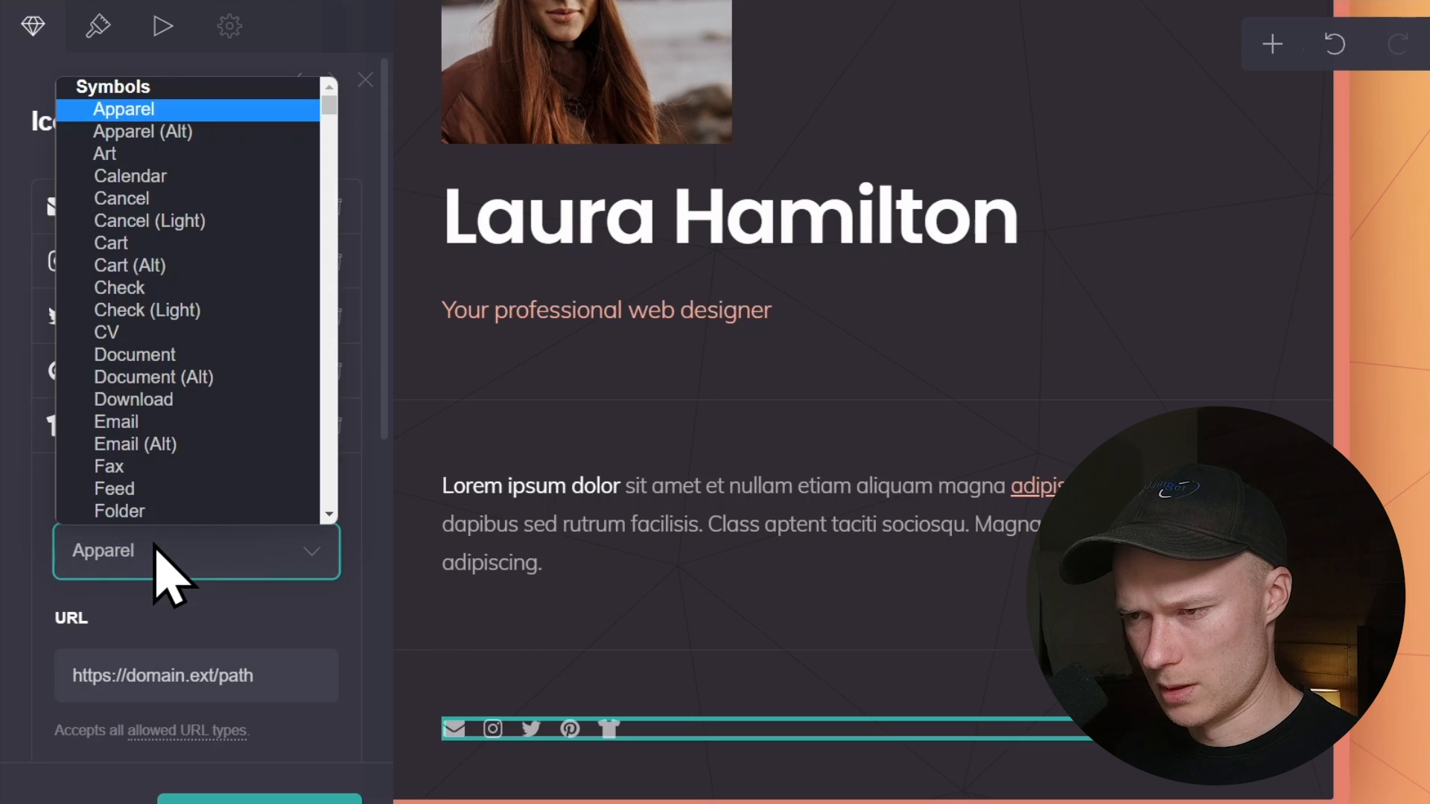
{"action": "key", "text": "c"}
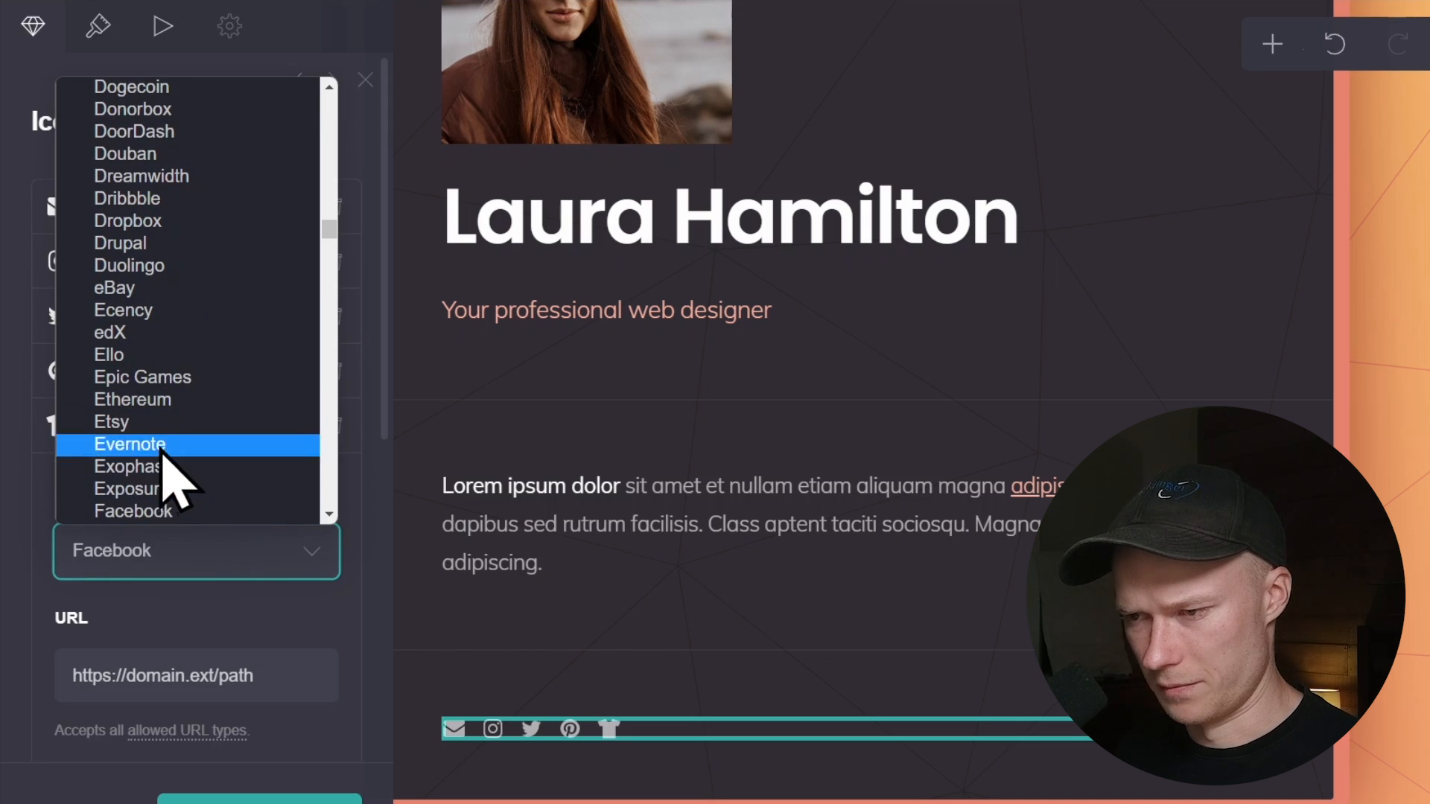
{"action": "left_click", "coordinate": [141, 510]}
{"action": "left_click", "coordinate": [163, 433]}
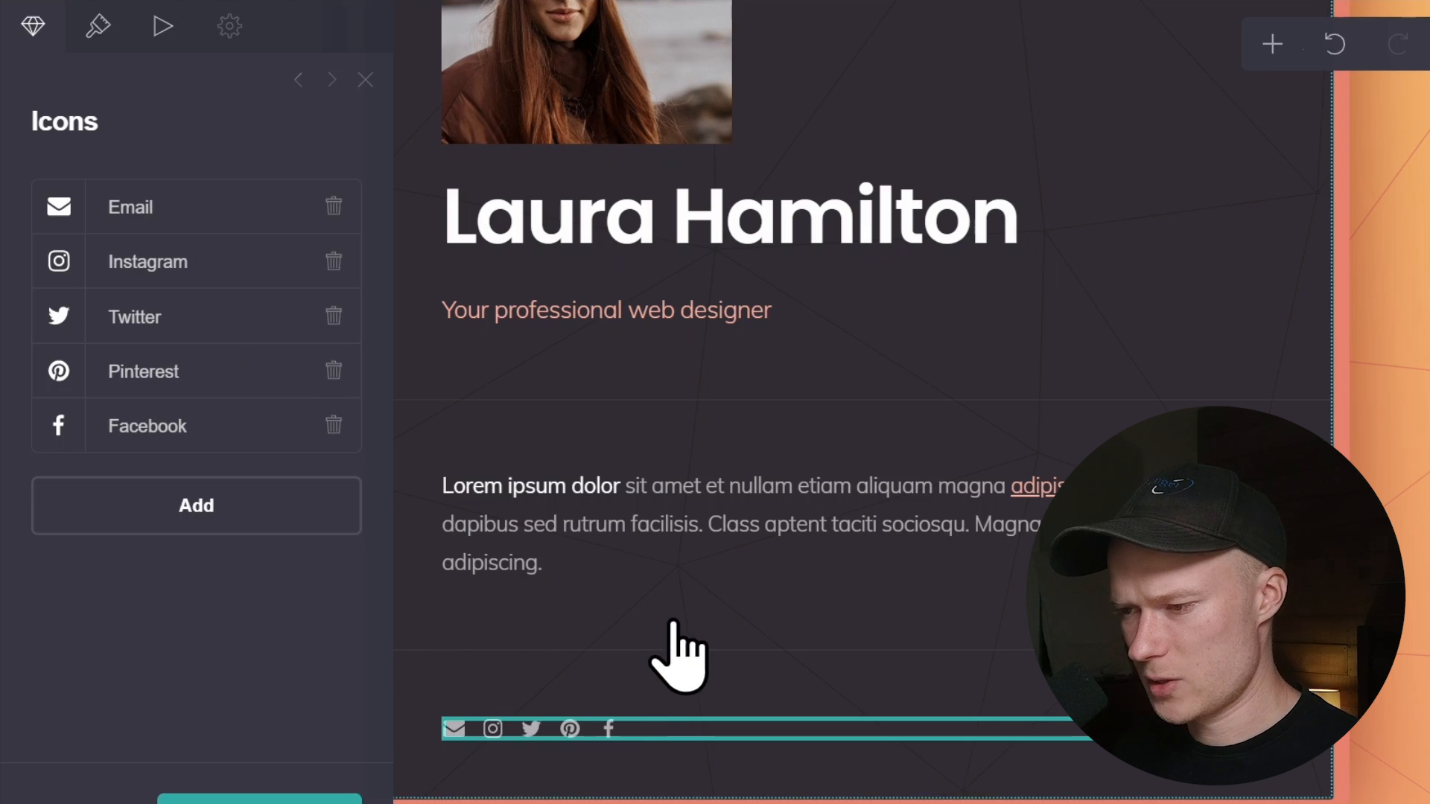
{"action": "left_click", "coordinate": [542, 785]}
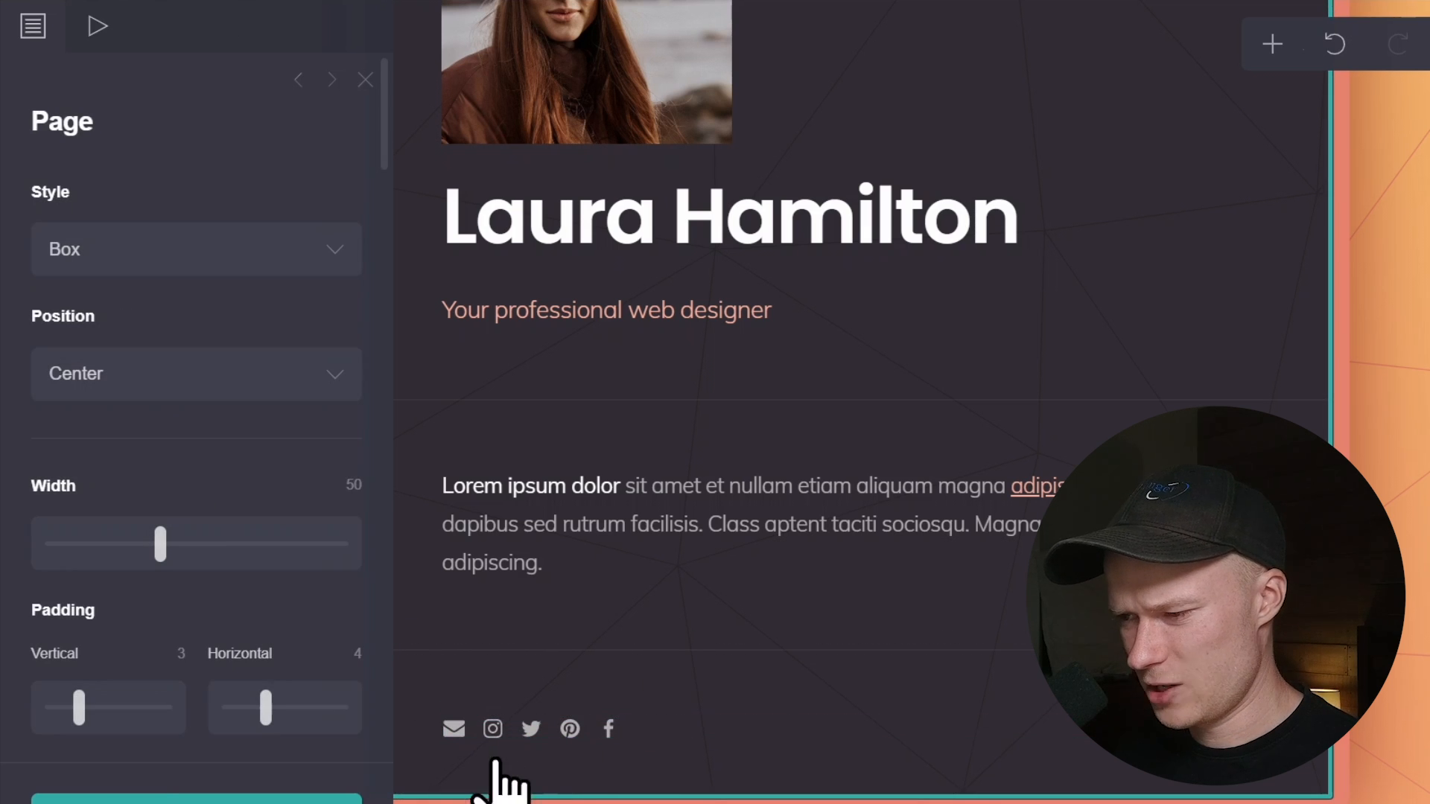
- Make the social icons fully opaque white (#FFFFFF) and increase their size to 1.5
{"action": "left_click", "coordinate": [530, 733]}
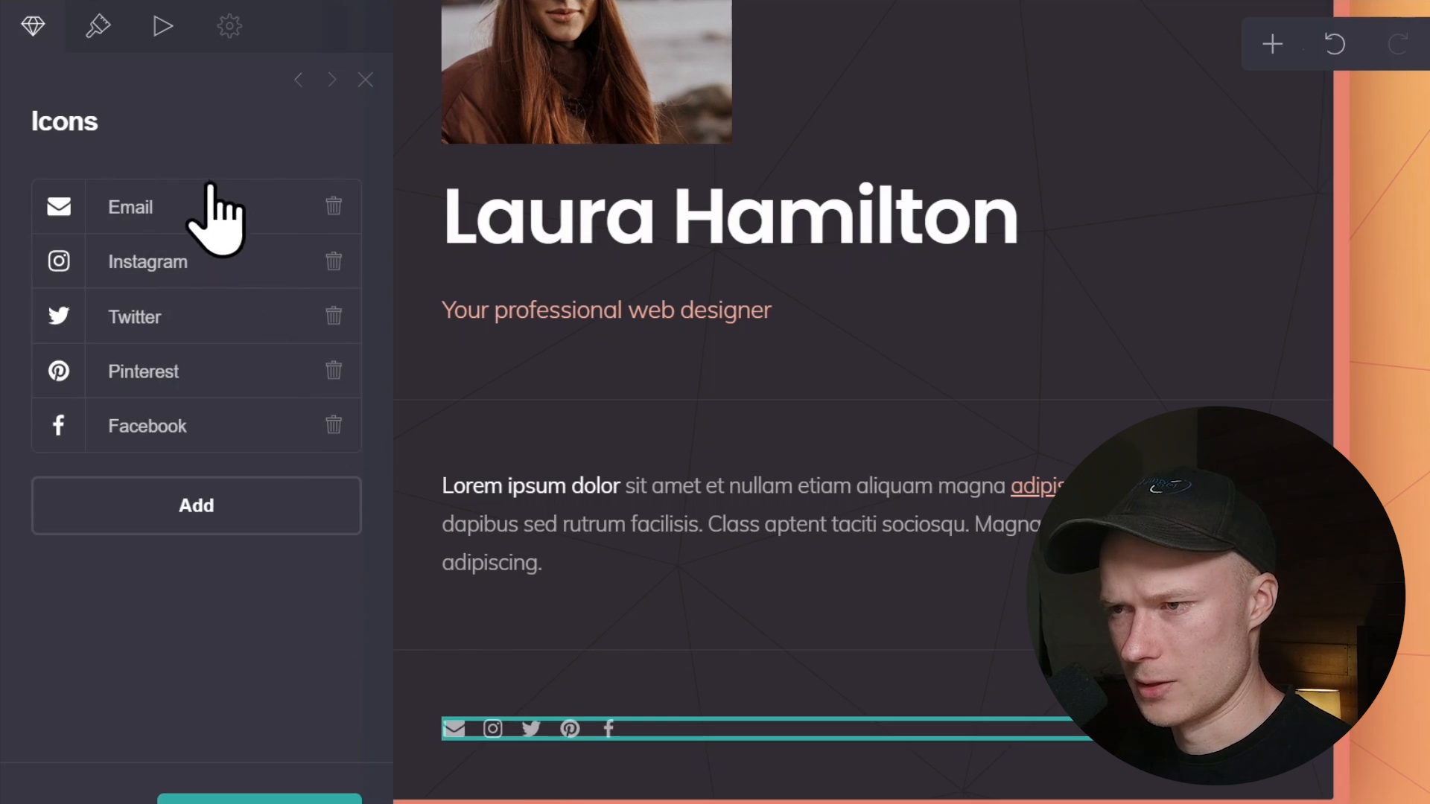
{"action": "left_click", "coordinate": [100, 45]}
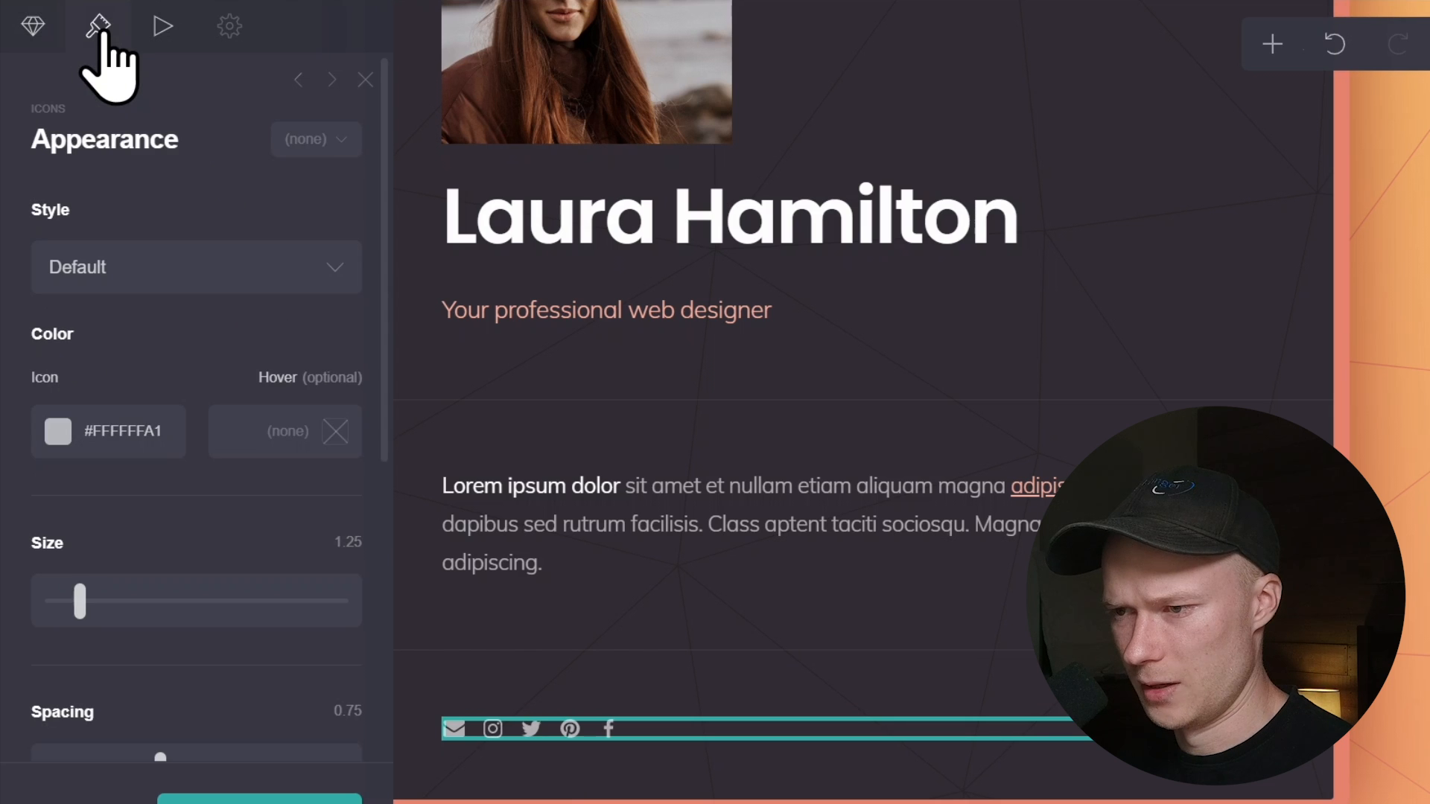
{"action": "scroll", "coordinate": [227, 179], "scroll_direction": "down", "scroll_amount": 2}
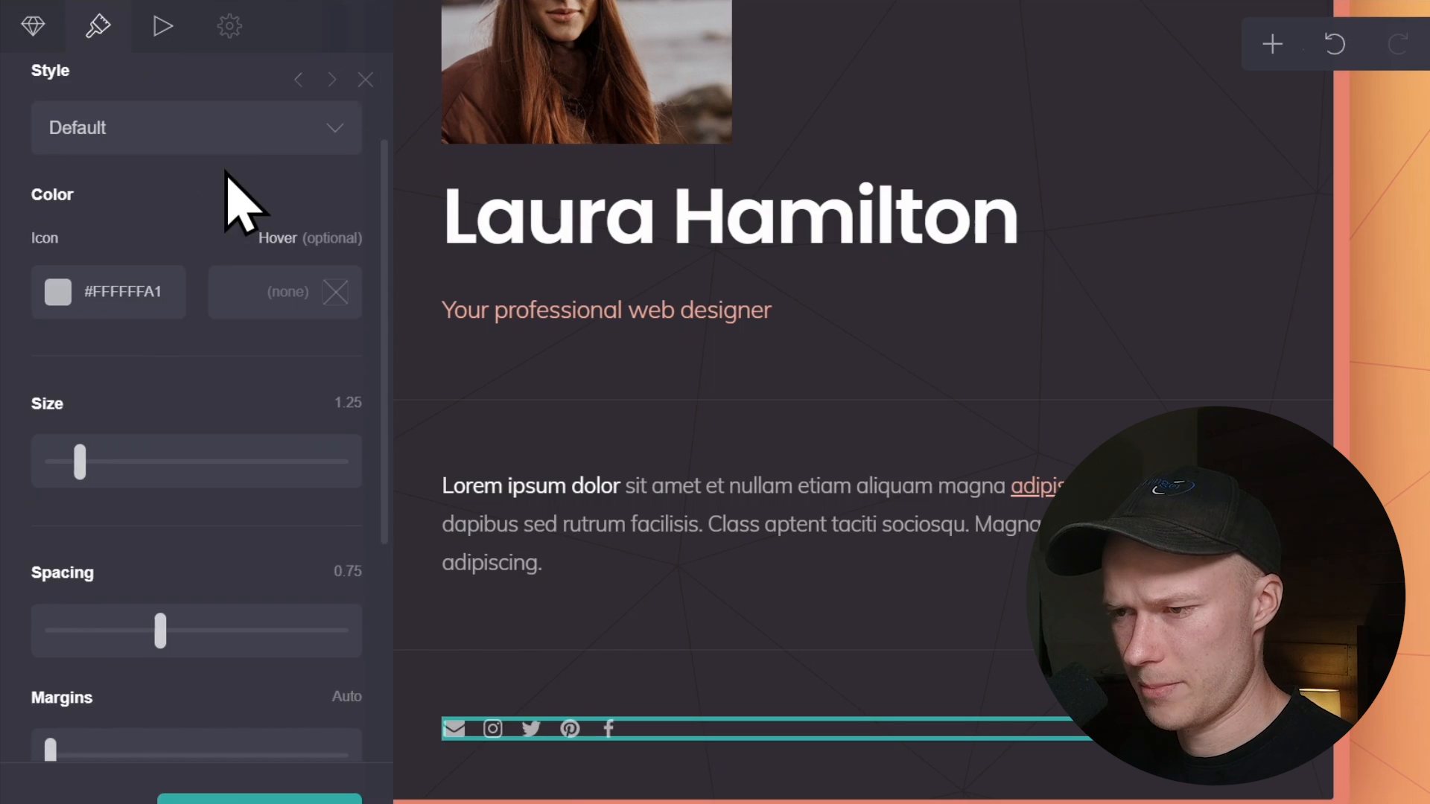
{"action": "left_click", "coordinate": [59, 291]}
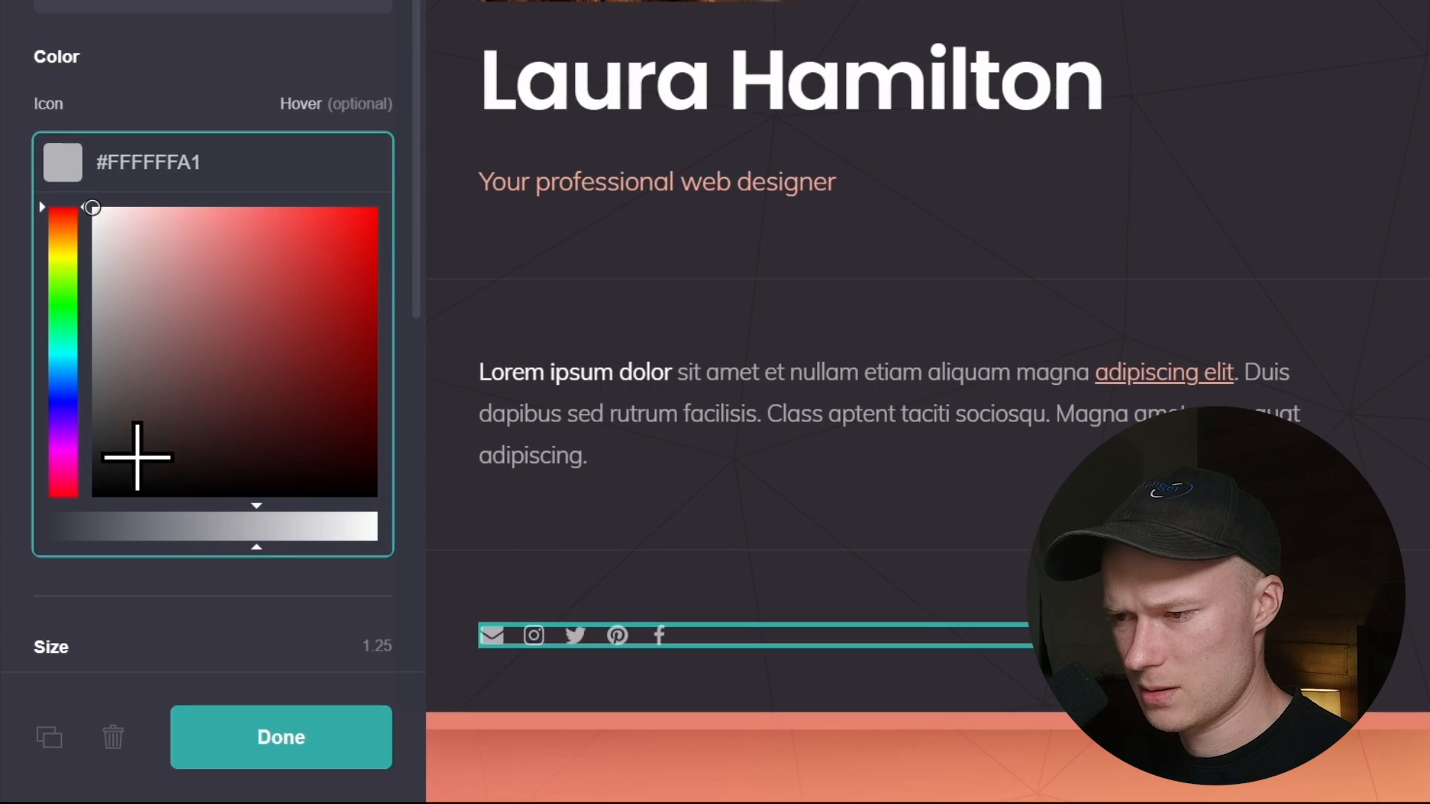
{"action": "left_click_drag", "start_coordinate": [239, 536], "coordinate": [457, 514]}
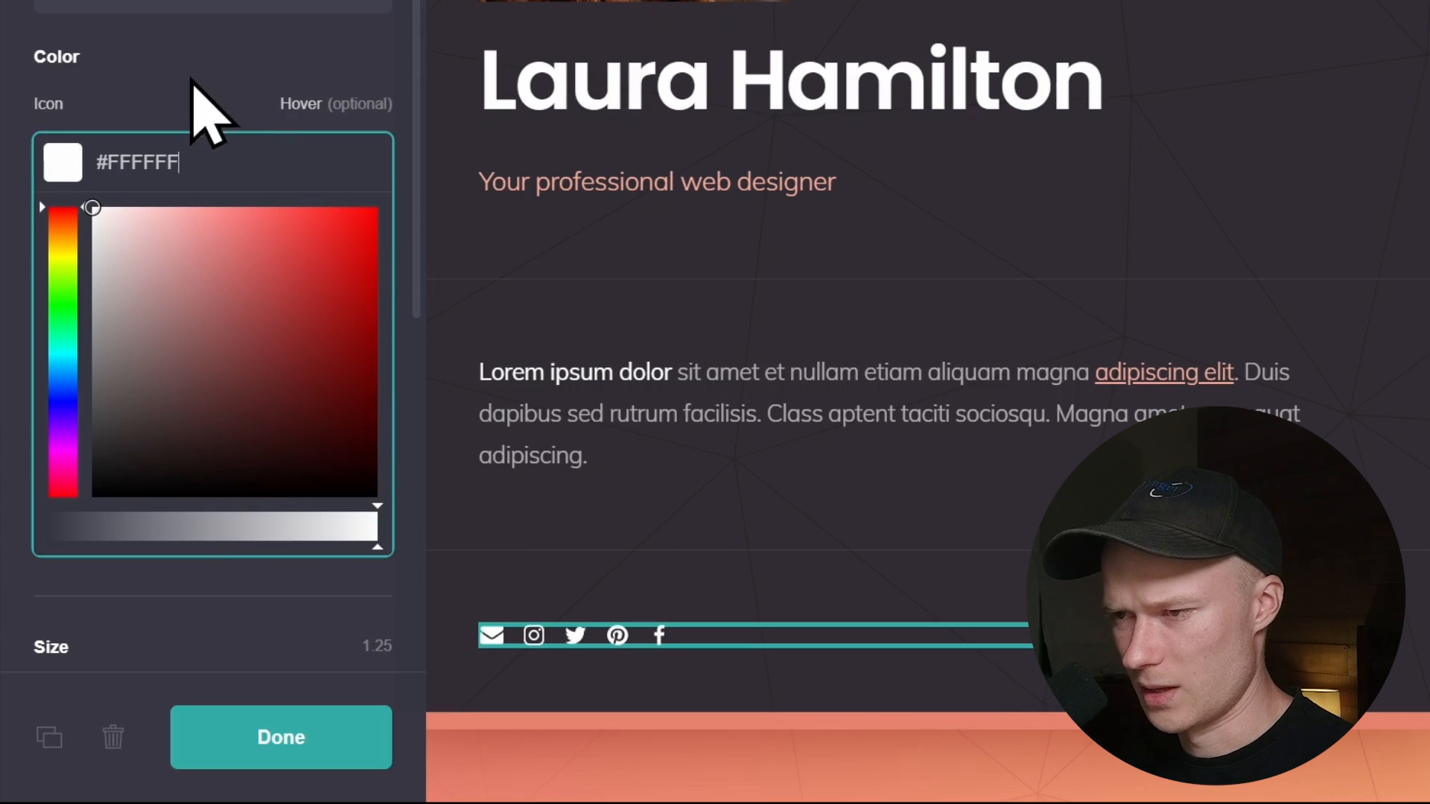
{"action": "left_click", "coordinate": [168, 36]}
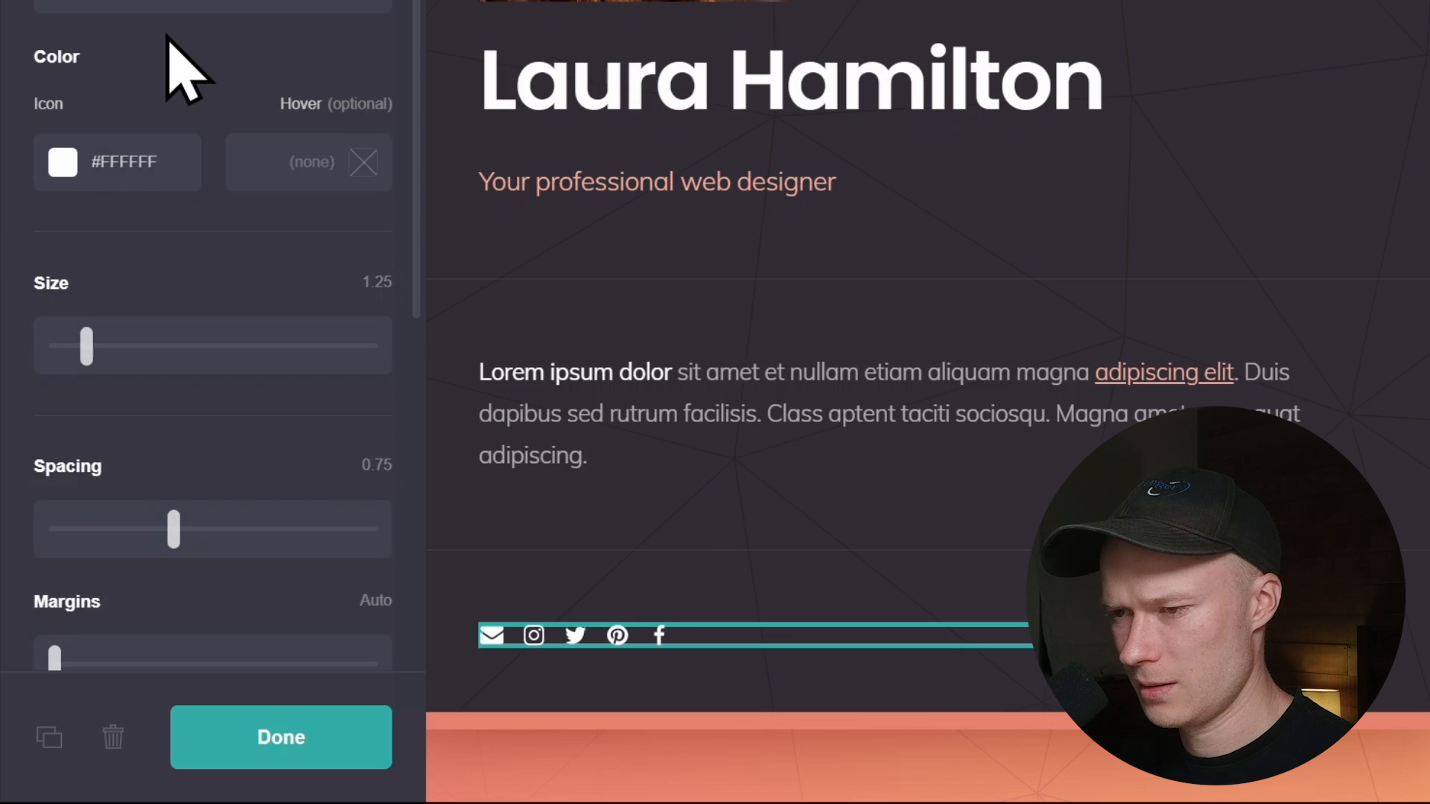
{"action": "left_click", "coordinate": [89, 335]}
{"action": "mouse_move", "coordinate": [87, 335]}
{"action": "left_mouse_down"}
{"action": "mouse_move", "coordinate": [331, 335]}
{"action": "mouse_move", "coordinate": [86, 335]}
{"action": "mouse_move", "coordinate": [96, 339]}
{"action": "left_mouse_up"}
- Try the Solid and Outline styles on the social icons
{"action": "scroll", "coordinate": [256, 350], "scroll_direction": "up", "scroll_amount": 2}
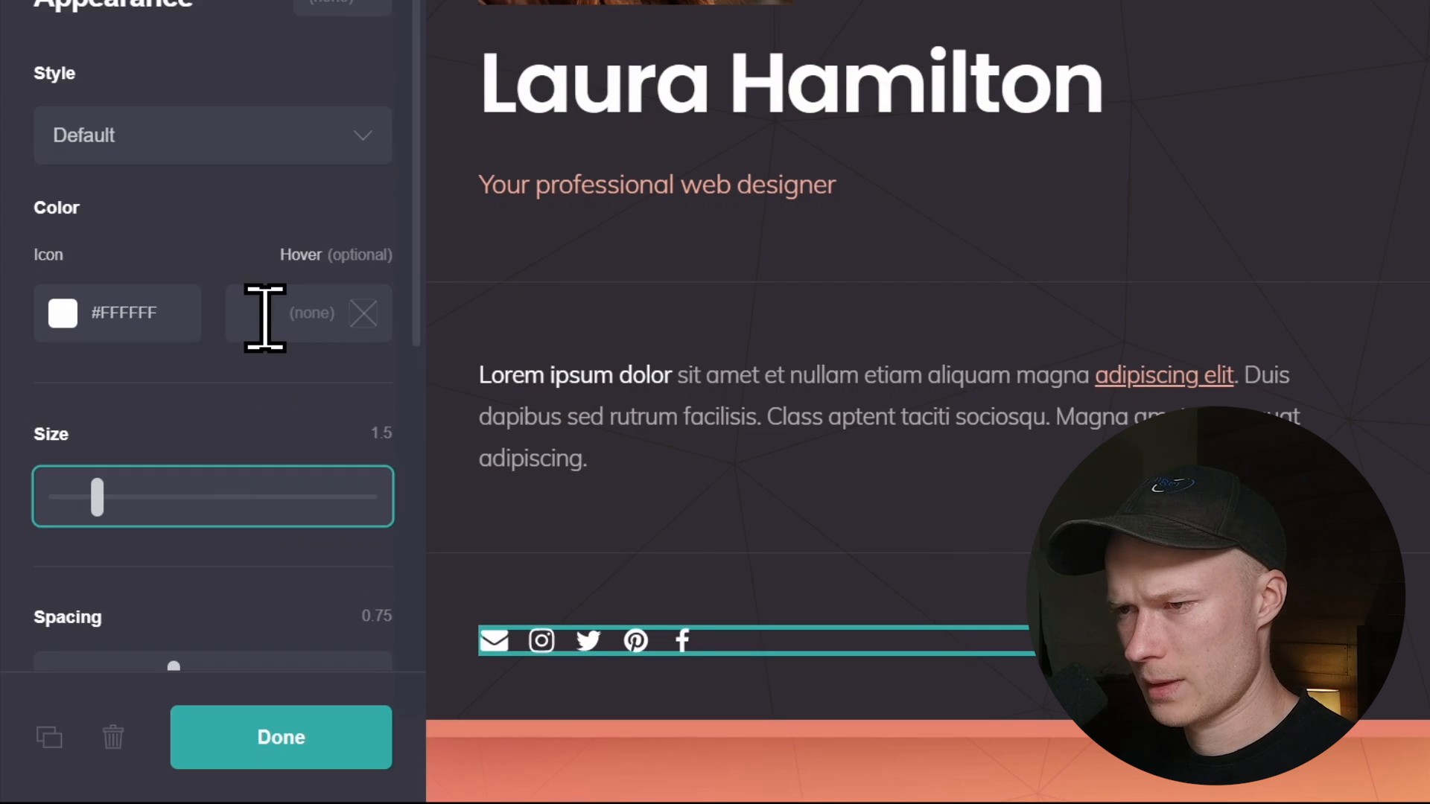
{"action": "left_click", "coordinate": [184, 135]}
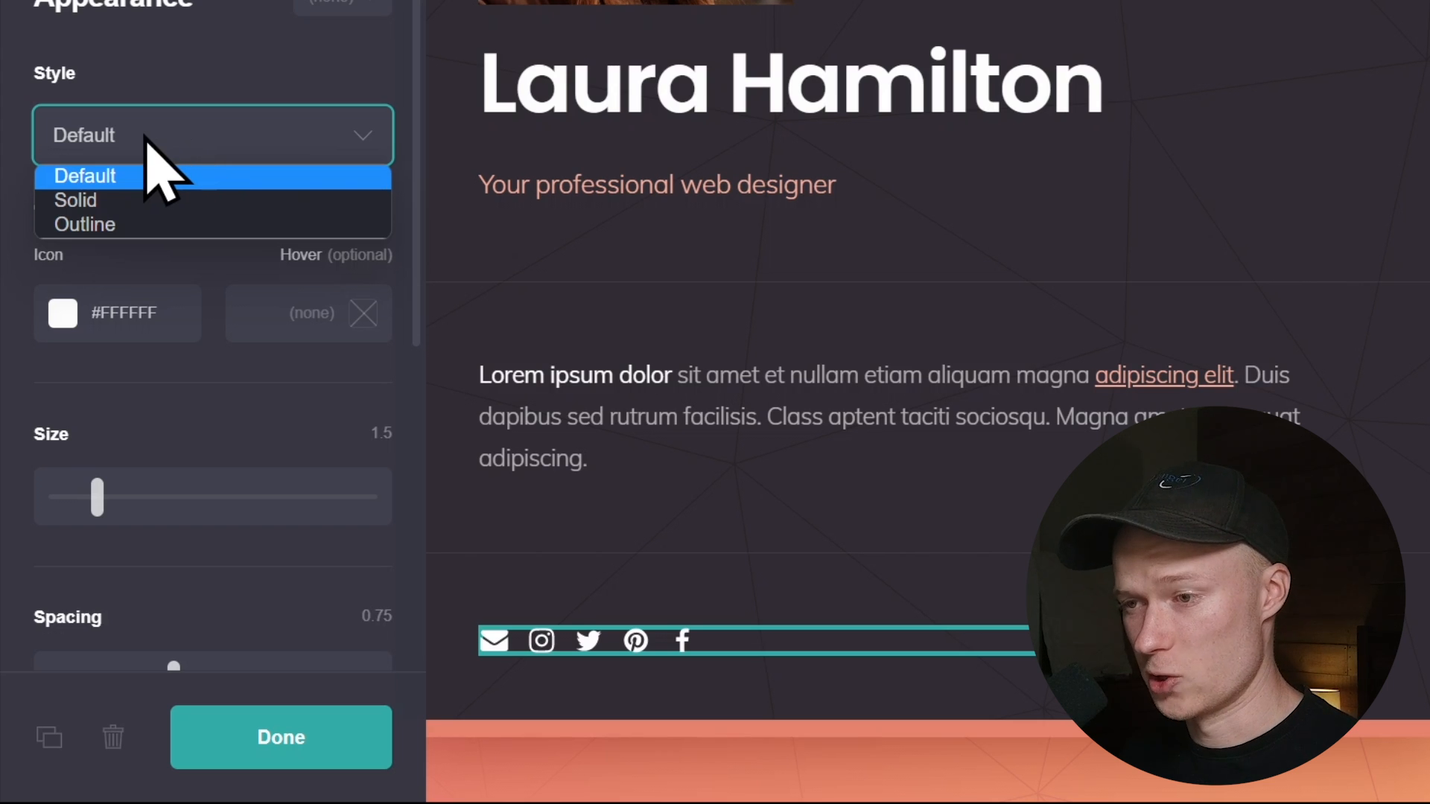
{"action": "left_click", "coordinate": [149, 201]}
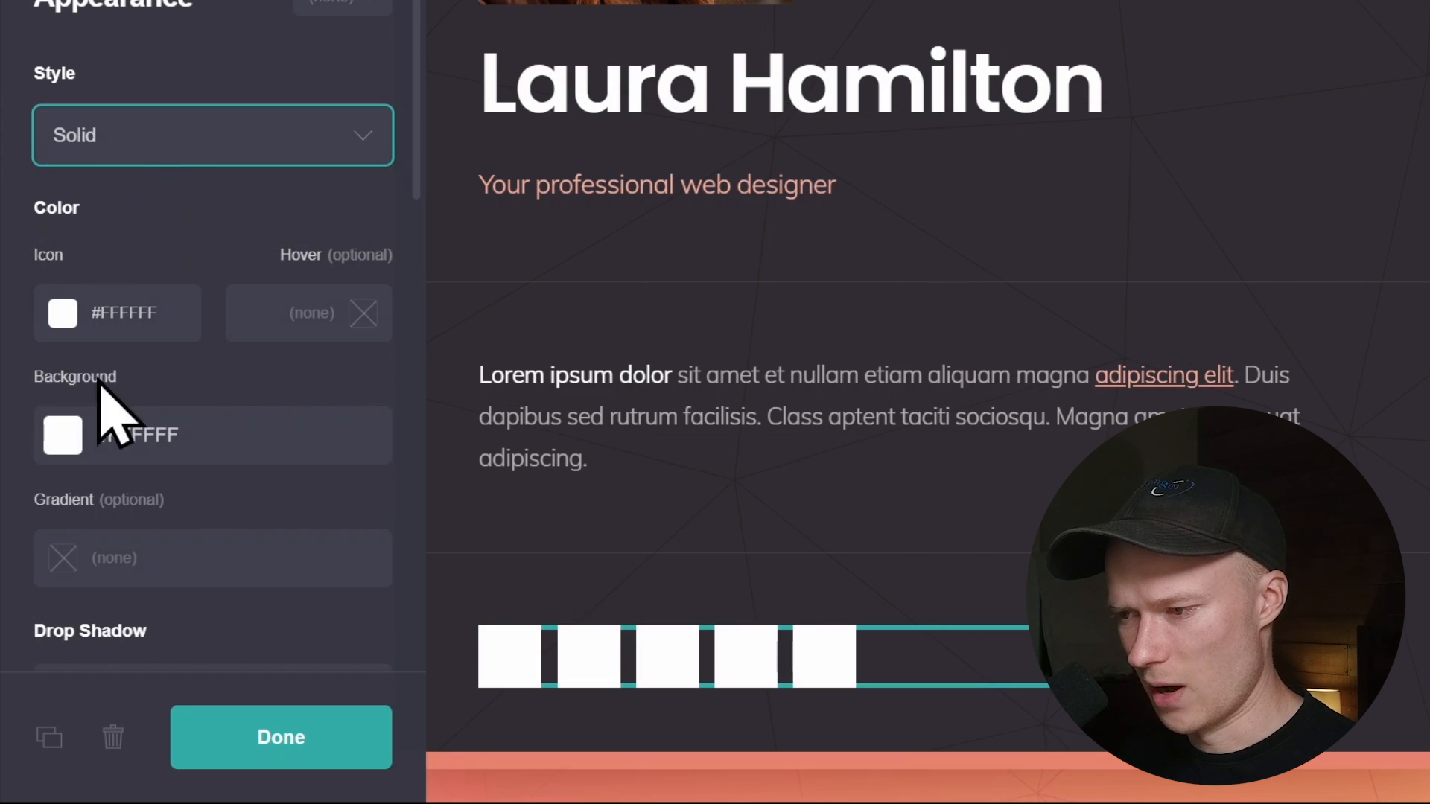
{"action": "left_click", "coordinate": [228, 146]}
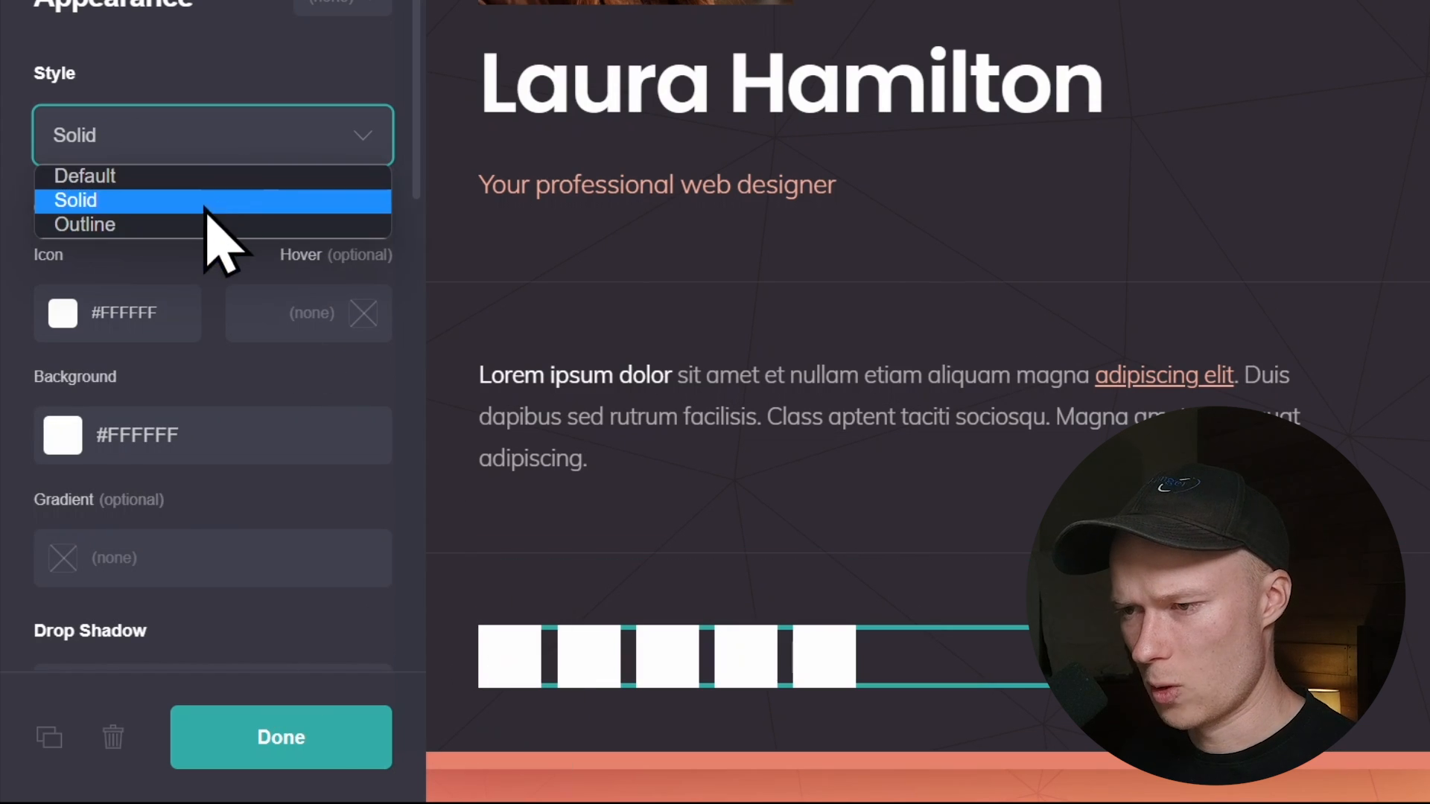
{"action": "left_click", "coordinate": [205, 223]}
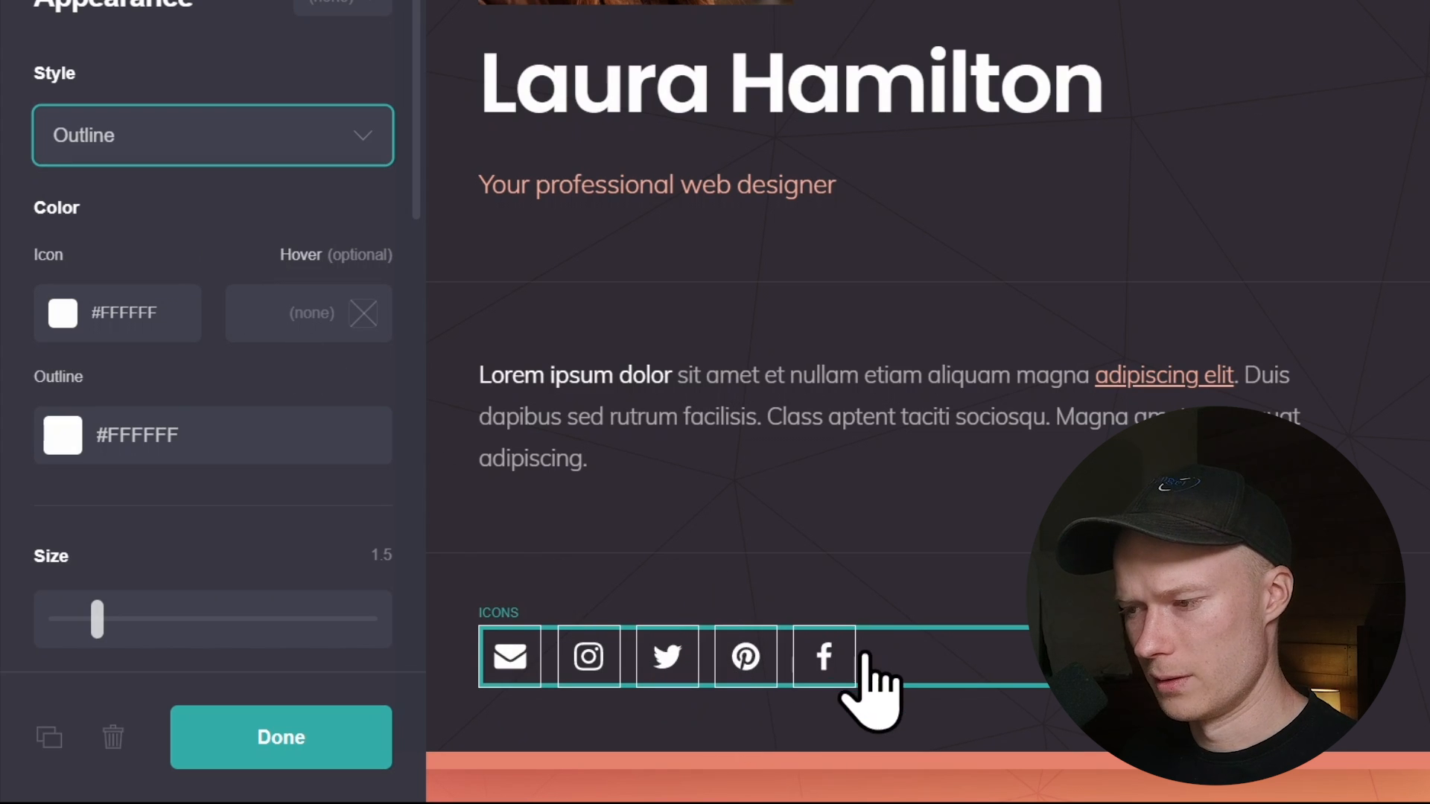
- Set the social icons' style to Solid with the background color #E6826C
{"action": "left_click", "coordinate": [171, 137]}
{"action": "left_click", "coordinate": [151, 198]}
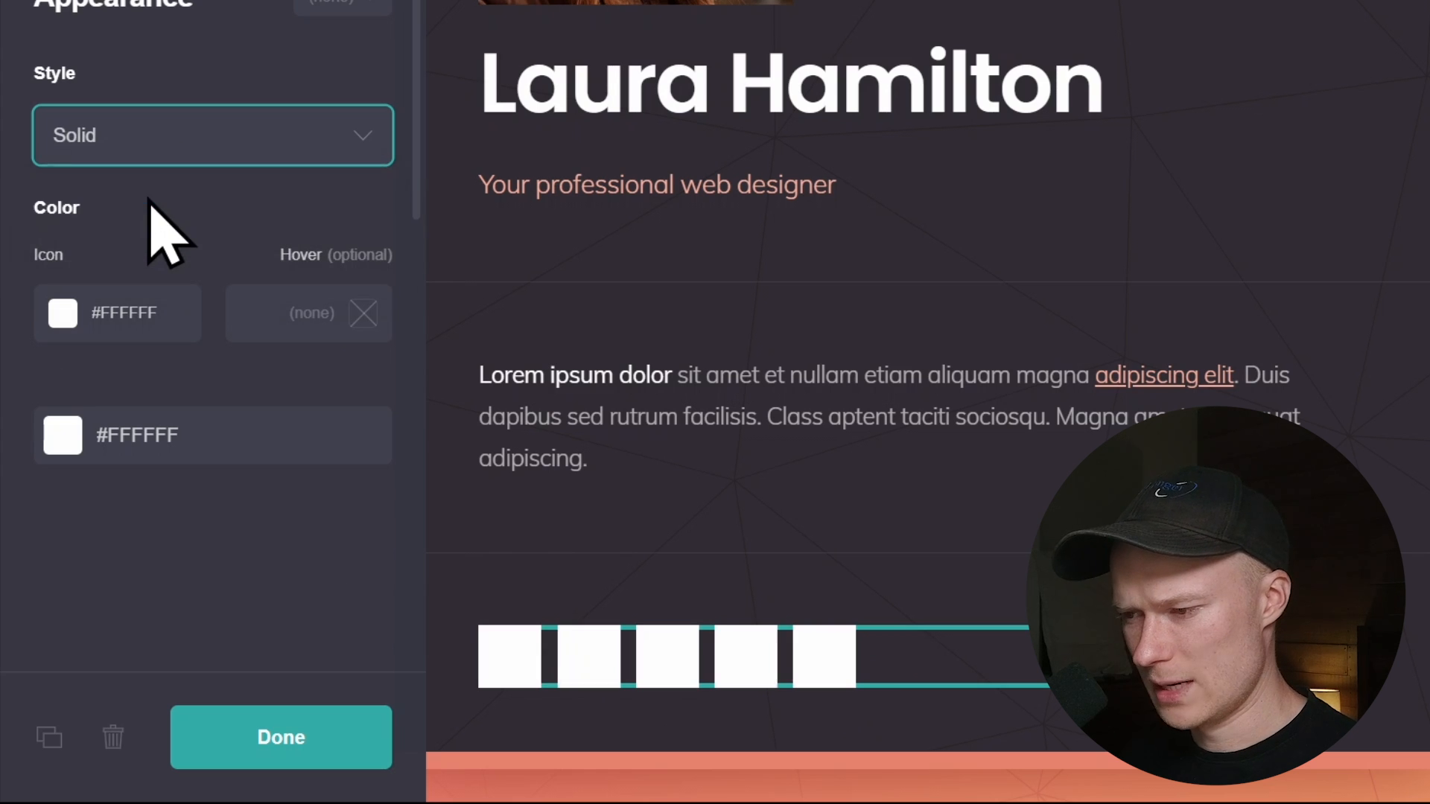
{"action": "scroll", "coordinate": [201, 402], "scroll_direction": "down", "scroll_amount": 2}
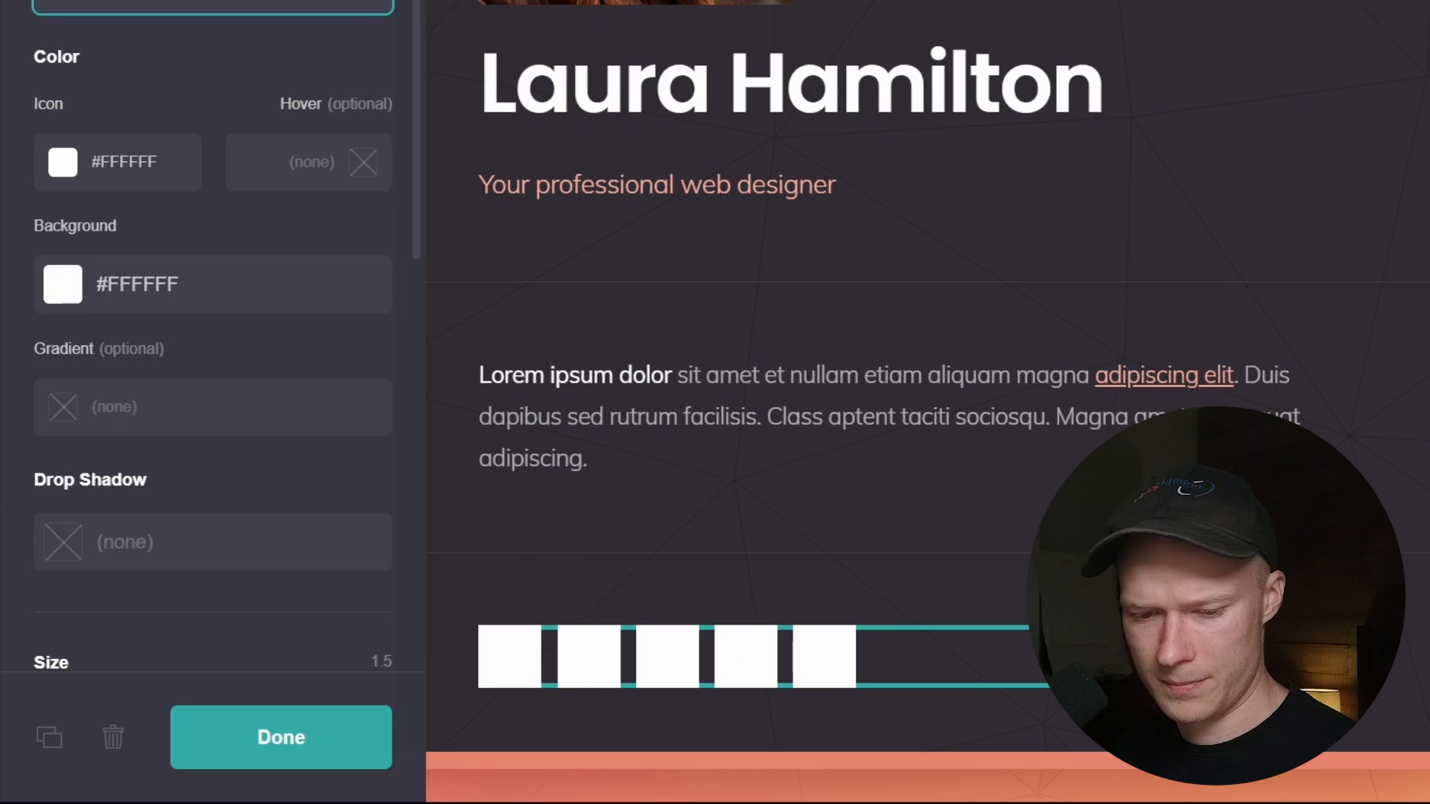
{"action": "left_click", "coordinate": [63, 281]}
{"action": "left_click_drag", "start_coordinate": [159, 307], "coordinate": [101, 320]}
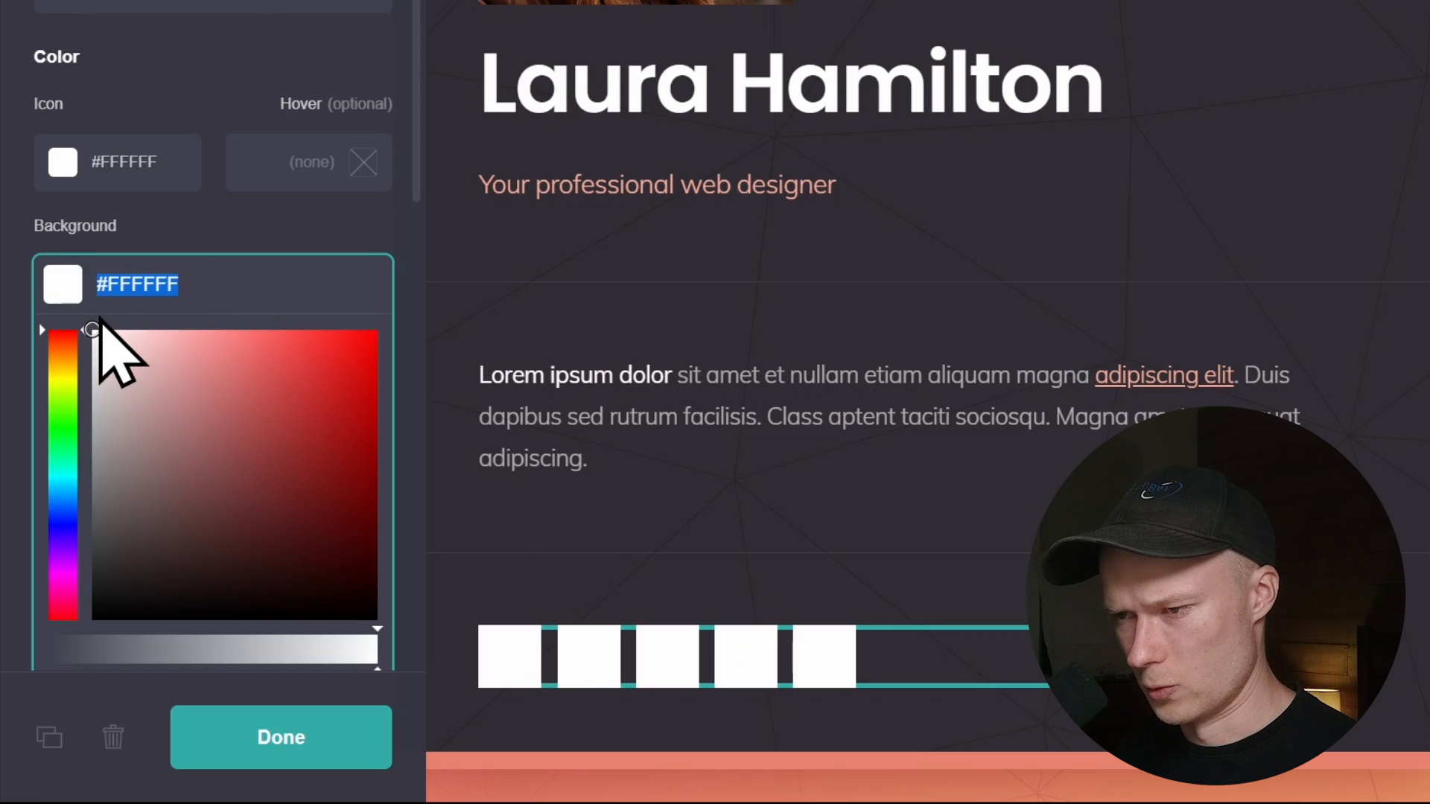
{"action": "type", "text": "E6826C"}
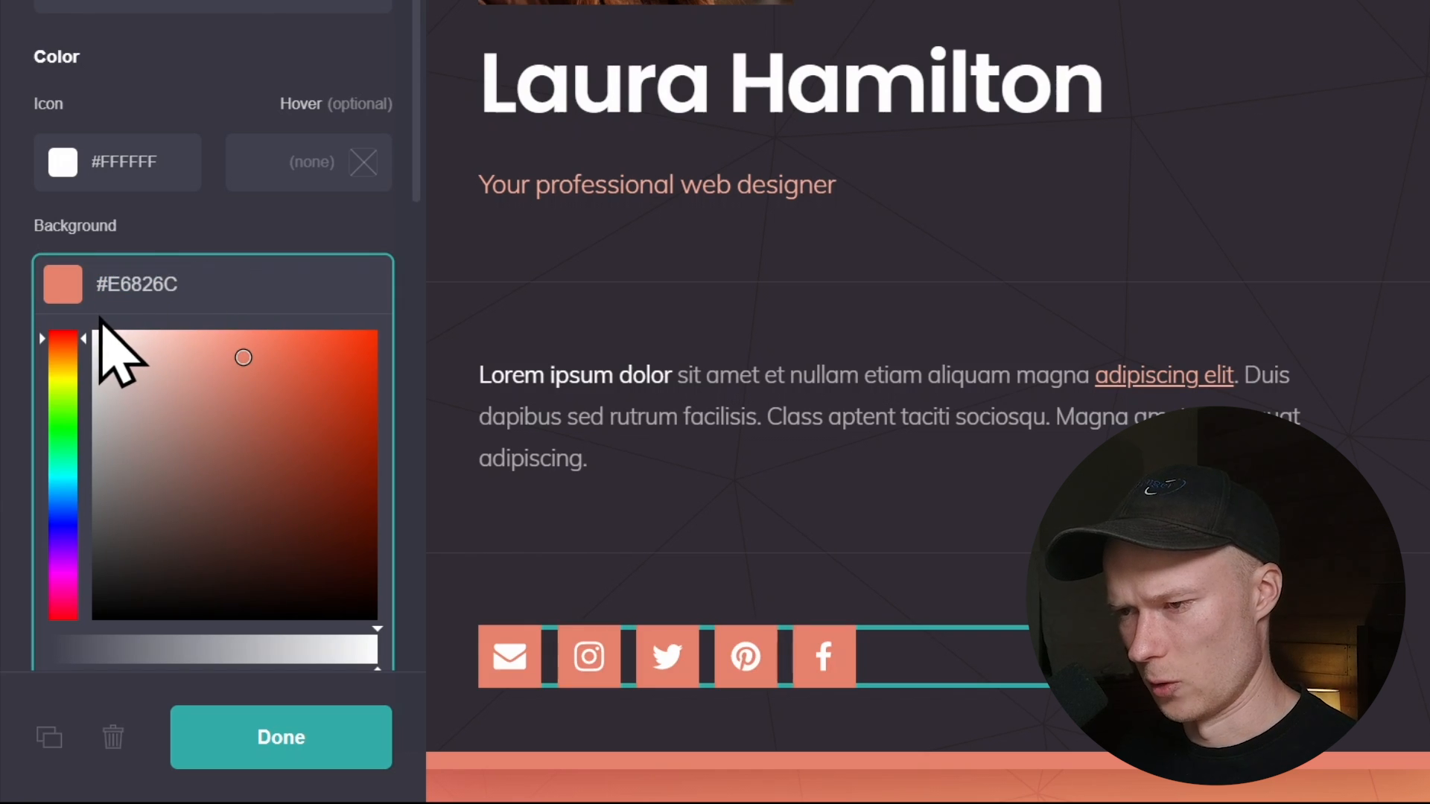
{"action": "left_click", "coordinate": [15, 264]}
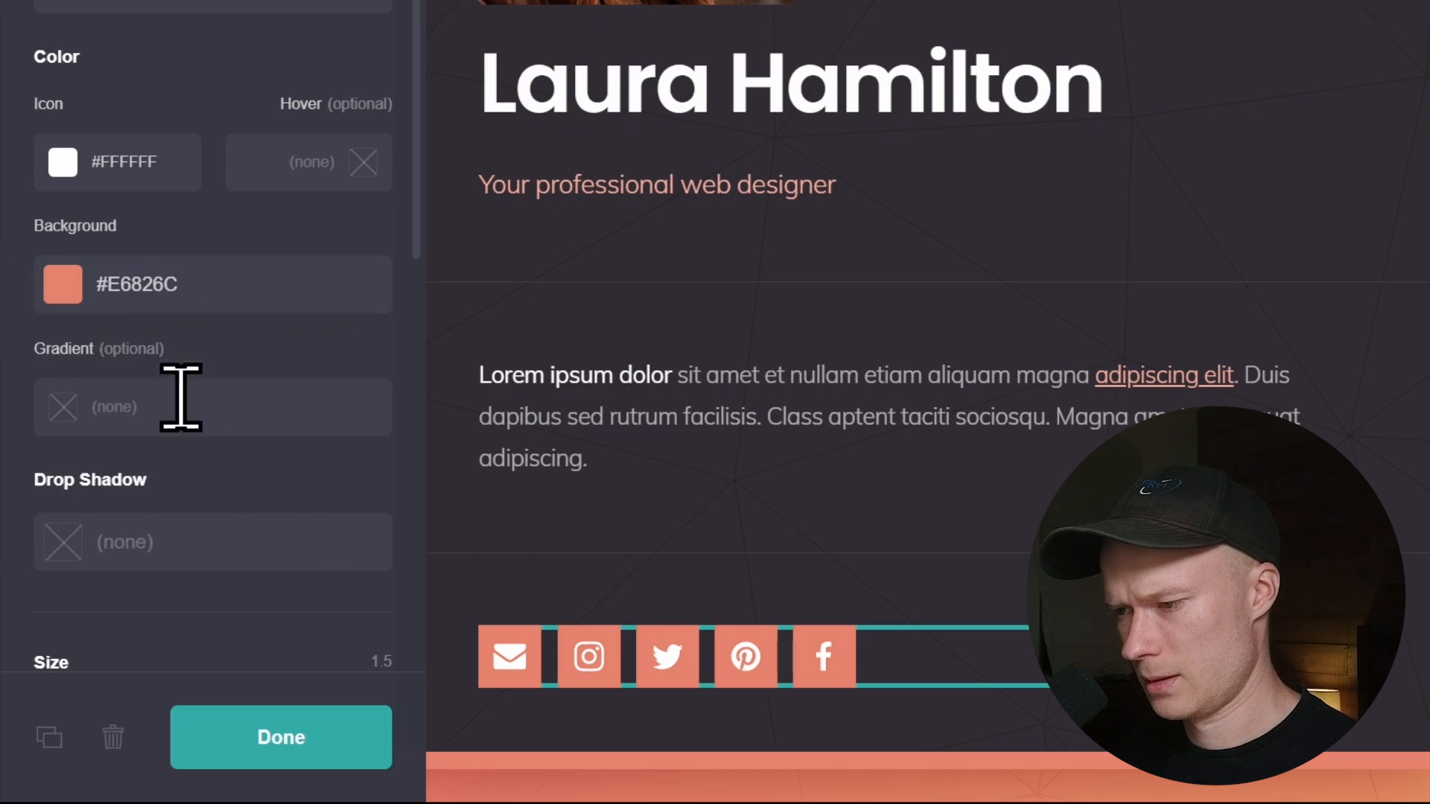
- Reduce the size of the solid social icons to 1.25
{"action": "scroll", "coordinate": [148, 414], "scroll_direction": "down", "scroll_amount": 2}
{"action": "scroll", "coordinate": [179, 476], "scroll_direction": "up", "scroll_amount": 2}
{"action": "scroll", "coordinate": [175, 511], "scroll_direction": "down", "scroll_amount": 4}
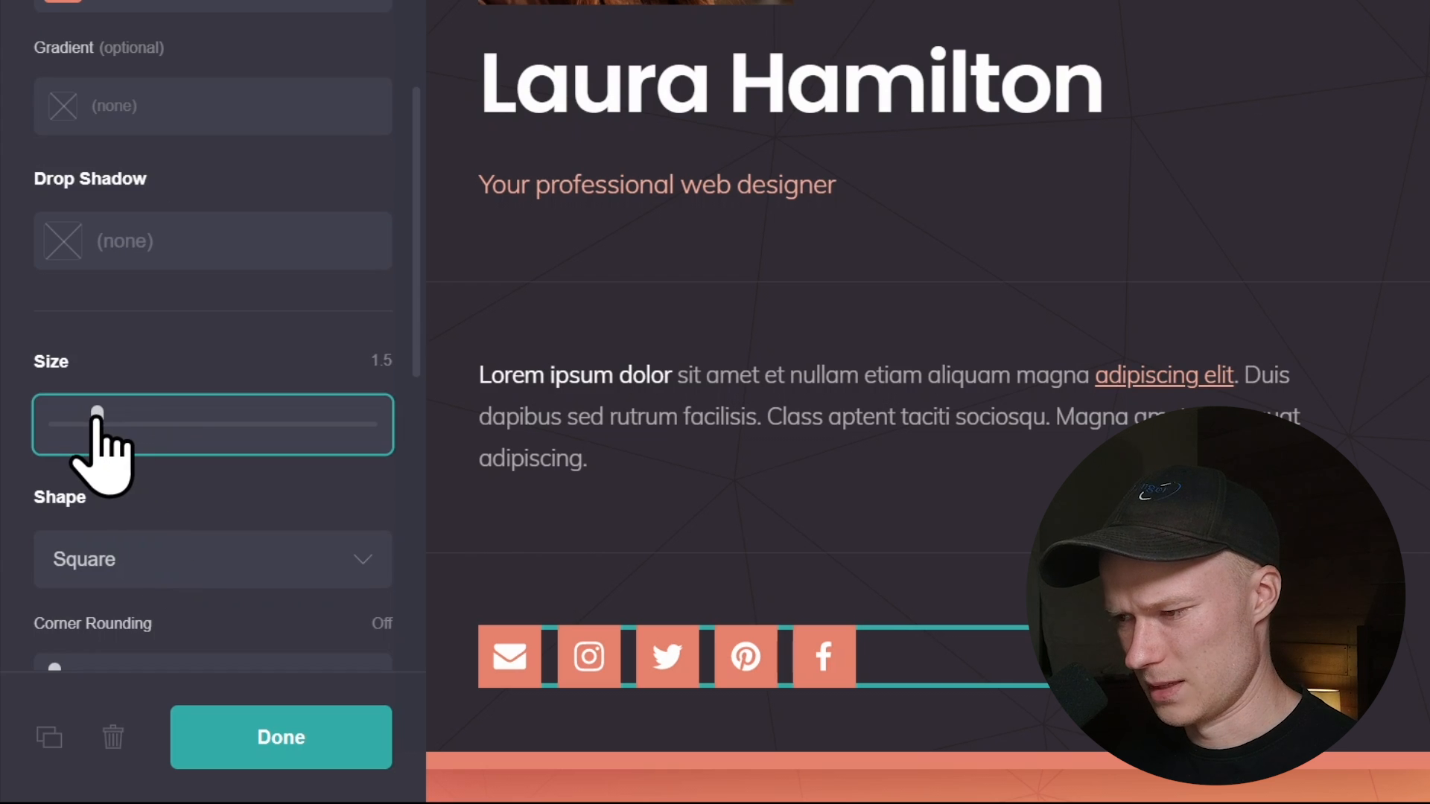
{"action": "left_click_drag", "start_coordinate": [97, 415], "coordinate": [85, 416]}
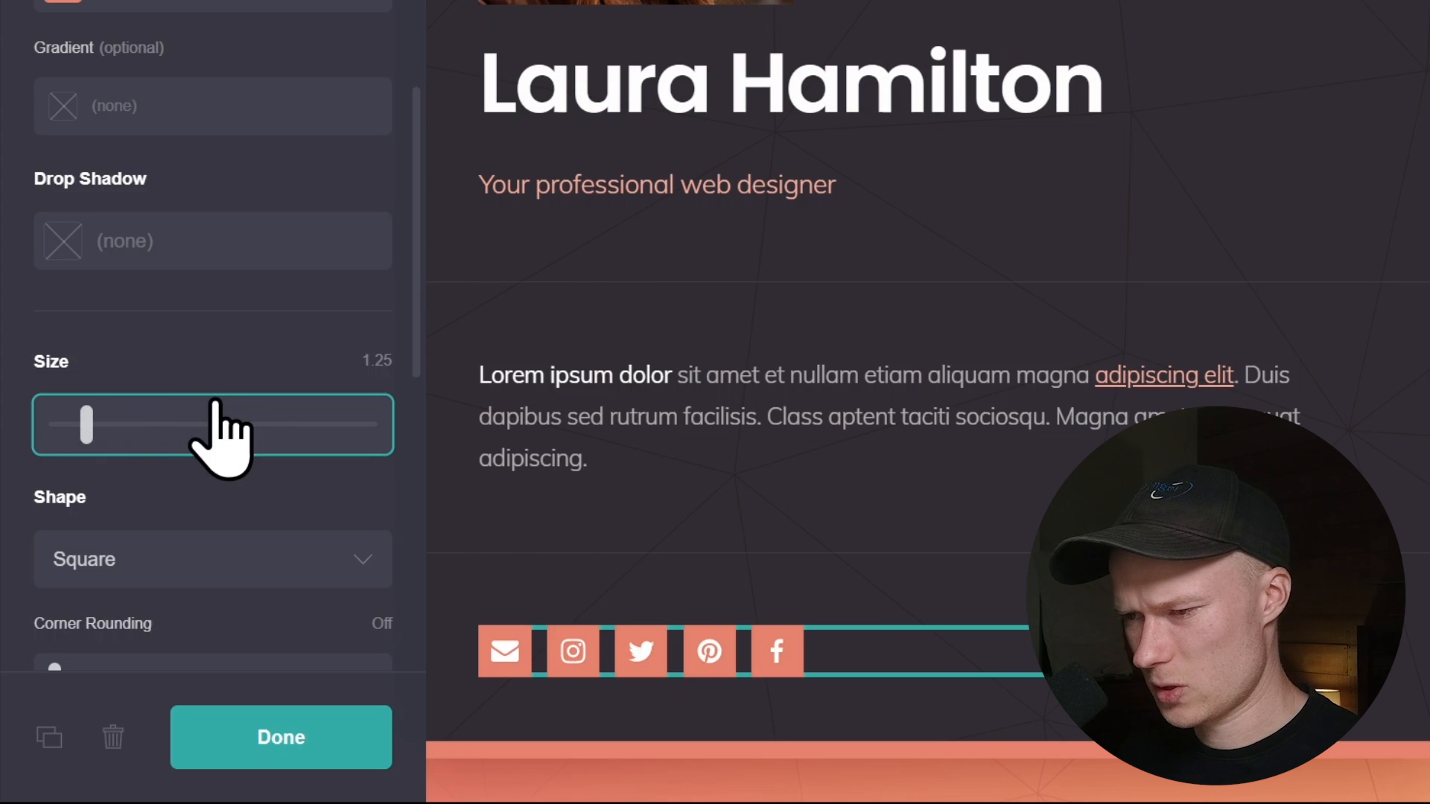
- Try a corner rounding of 2 on the square social icons and settle on 0.5
{"action": "scroll", "coordinate": [182, 451], "scroll_direction": "down", "scroll_amount": 2}
{"action": "scroll", "coordinate": [177, 445], "scroll_direction": "down", "scroll_amount": 2}
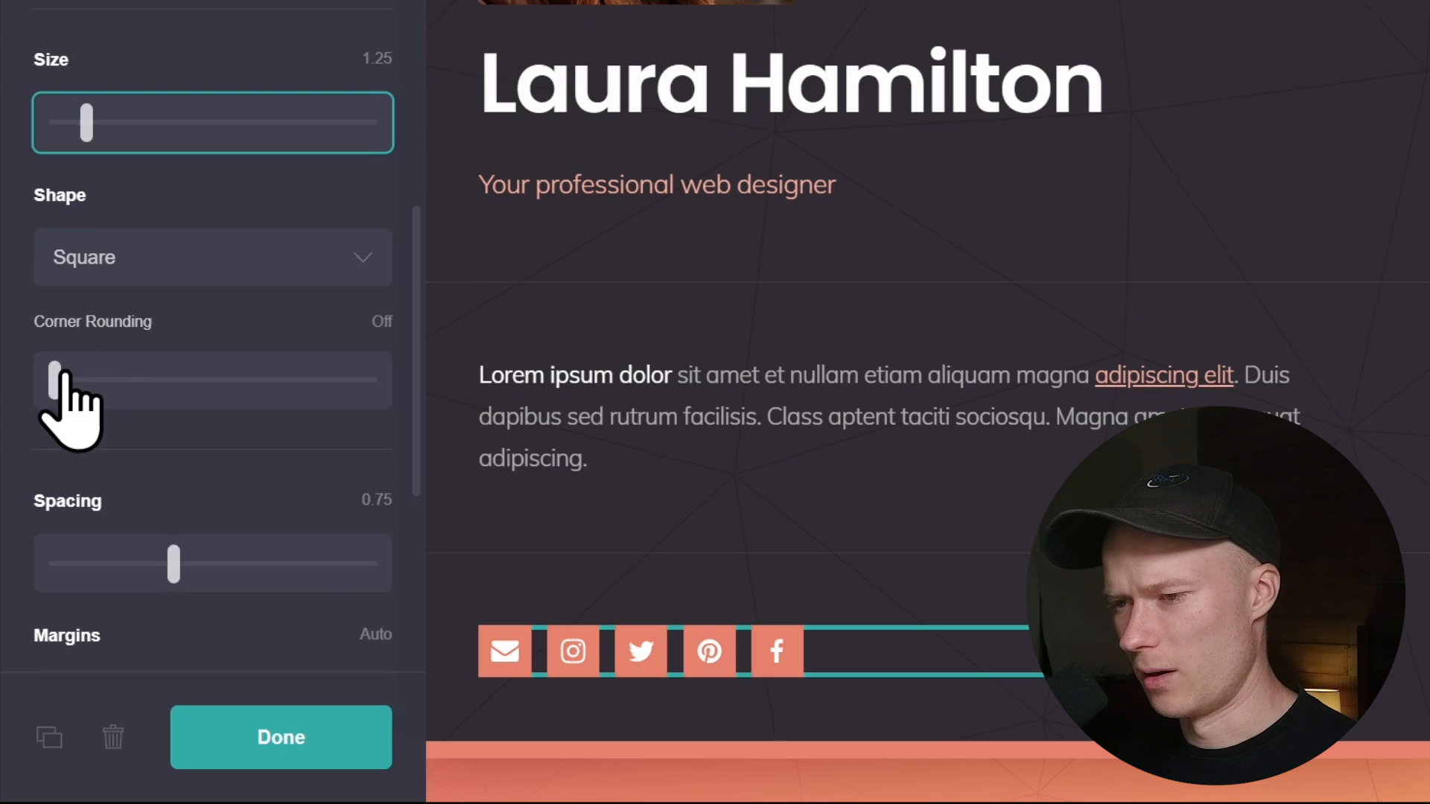
{"action": "left_click_drag", "start_coordinate": [55, 380], "coordinate": [375, 379]}
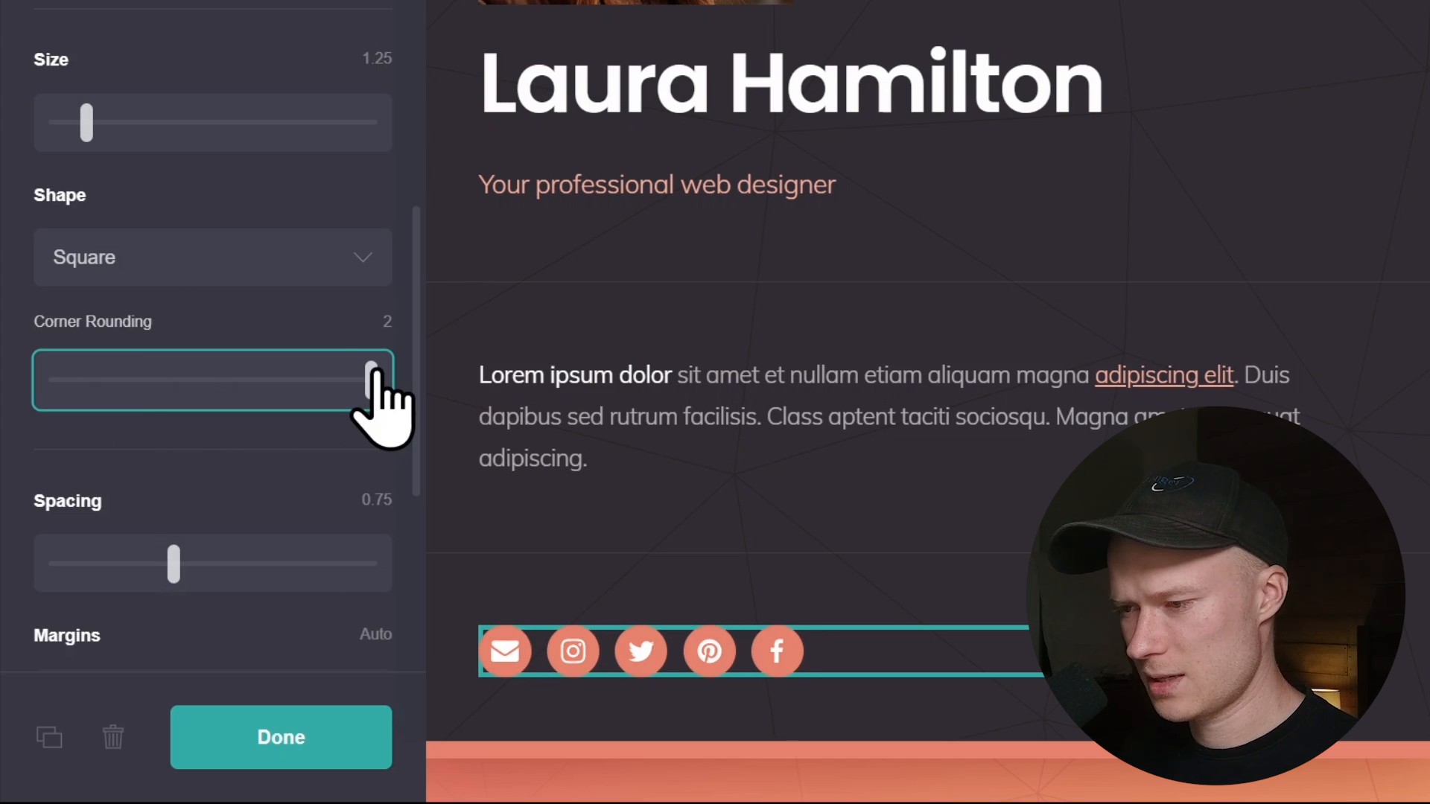
{"action": "left_click_drag", "start_coordinate": [372, 379], "coordinate": [134, 378]}
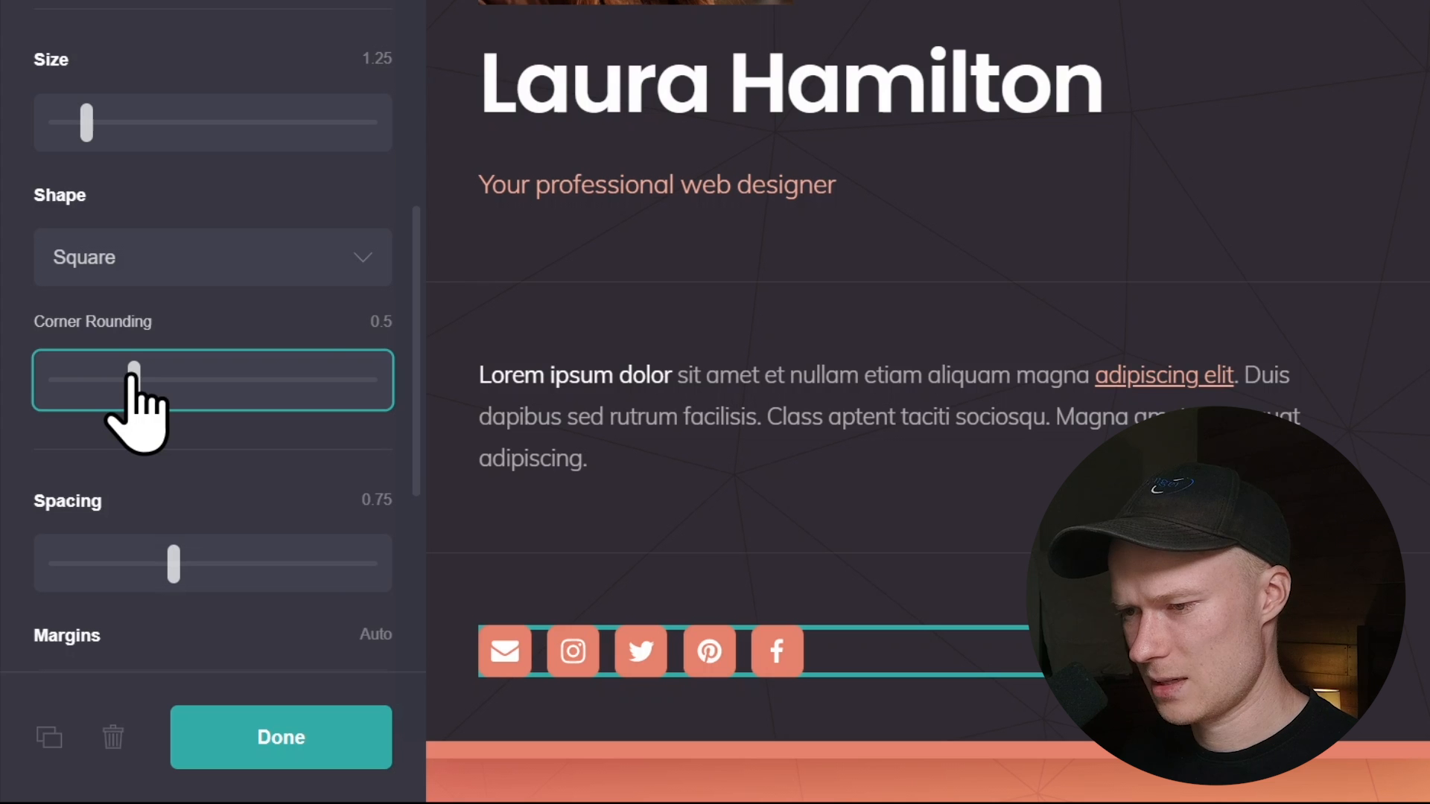
{"action": "scroll", "coordinate": [283, 479], "scroll_direction": "down", "scroll_amount": 3}
{"action": "left_click", "coordinate": [701, 531]}
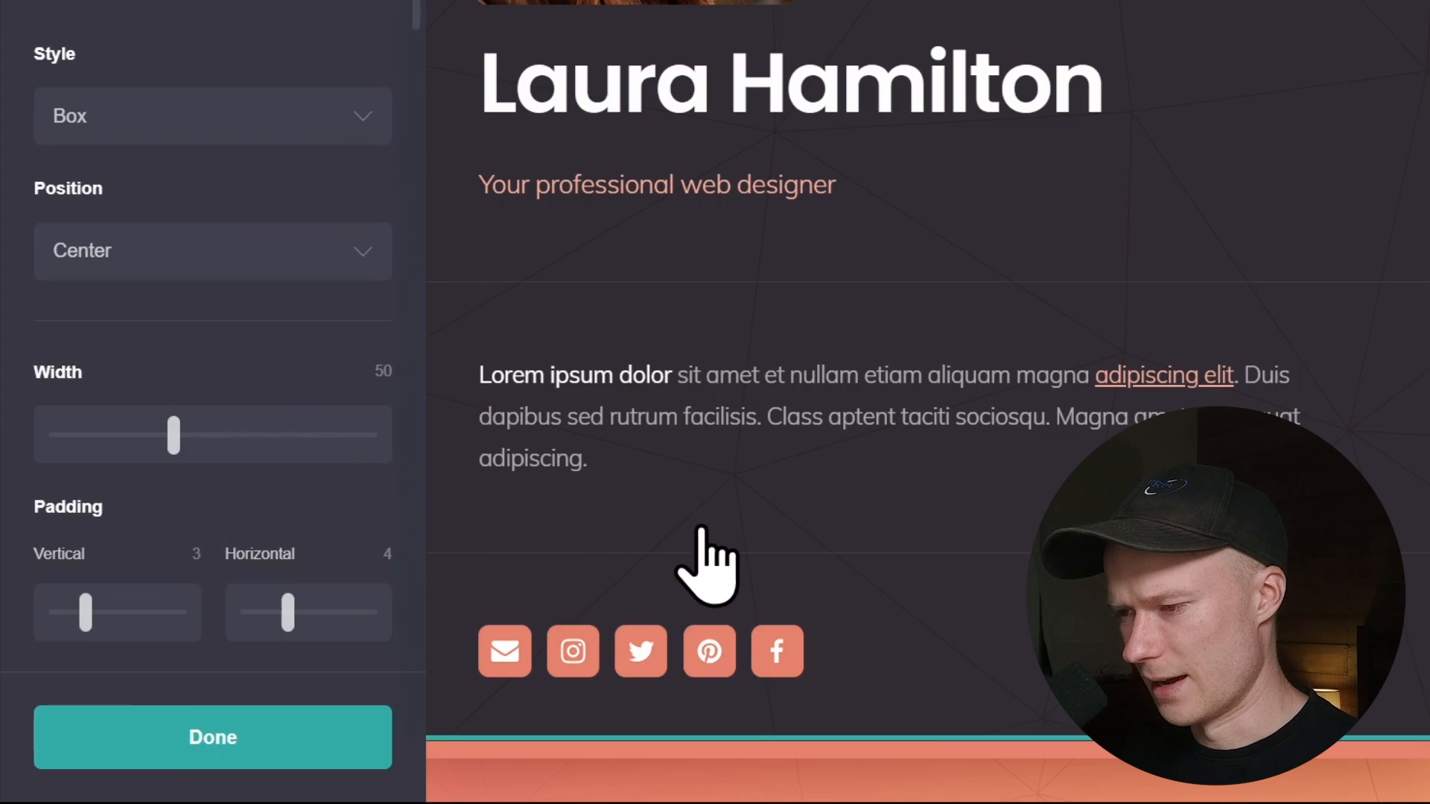
- Set the spacing between the social icons to 1 and close their settings
{"action": "left_click", "coordinate": [599, 666]}
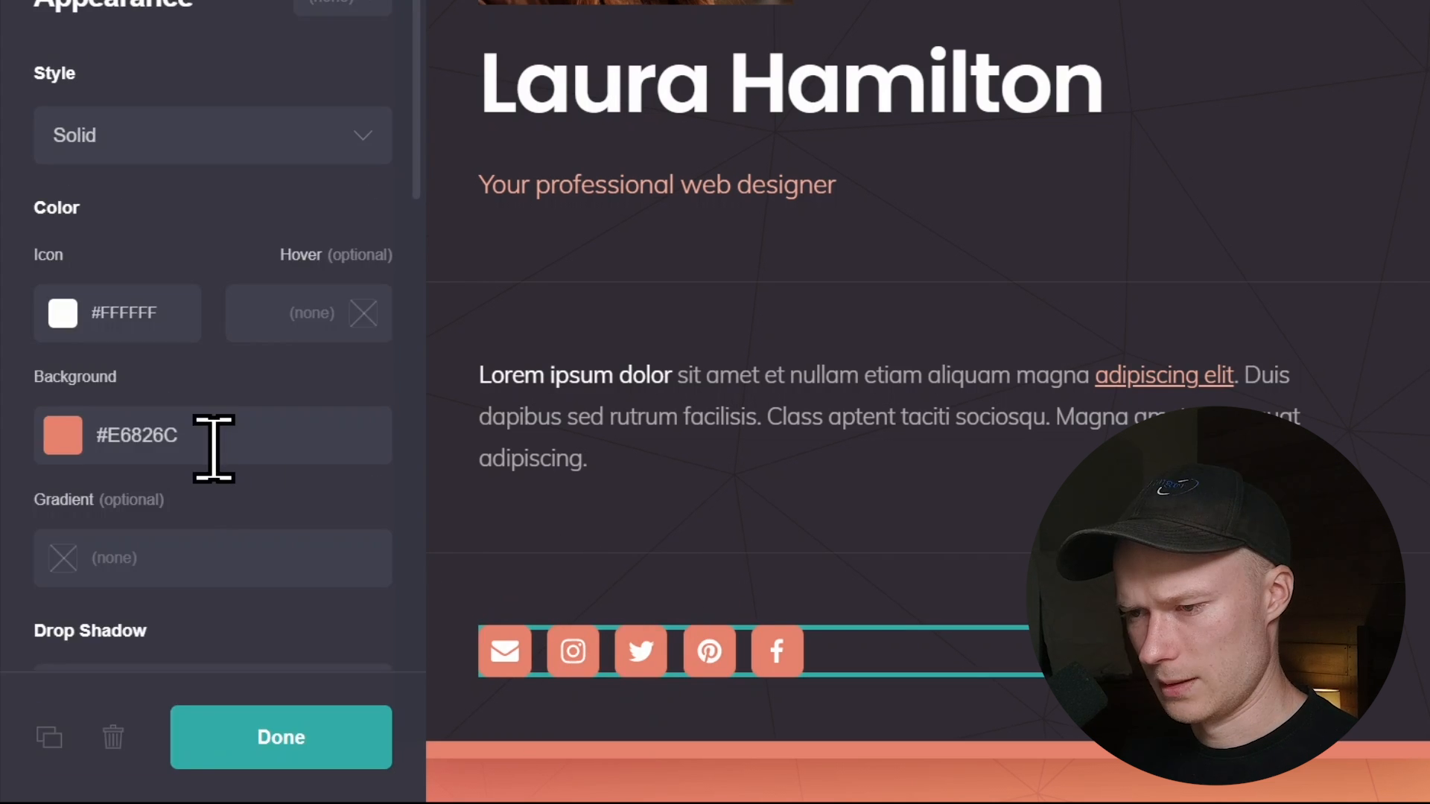
{"action": "scroll", "coordinate": [214, 448], "scroll_direction": "down", "scroll_amount": 5}
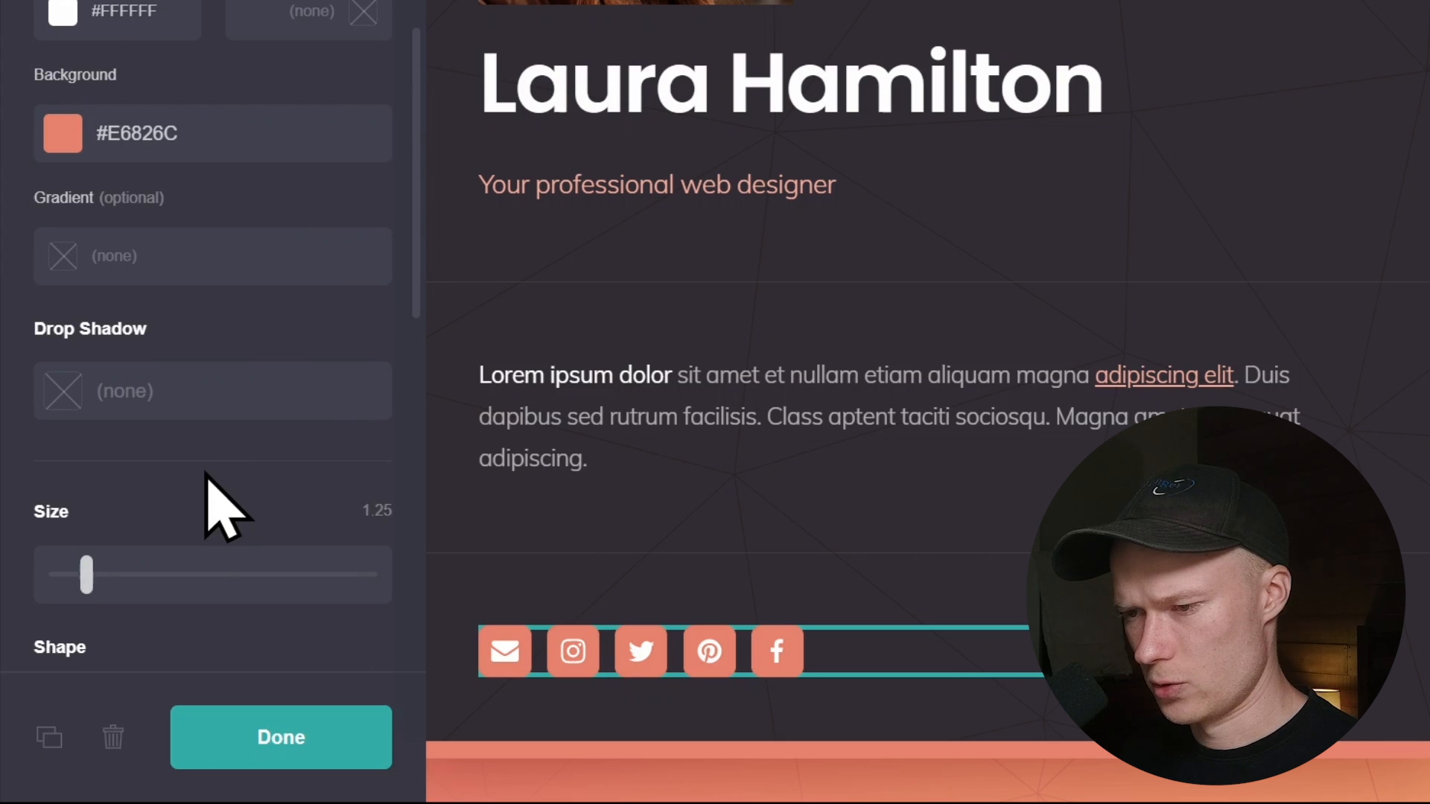
{"action": "scroll", "coordinate": [206, 475], "scroll_direction": "down", "scroll_amount": 5}
{"action": "scroll", "coordinate": [216, 499], "scroll_direction": "down", "scroll_amount": 3}
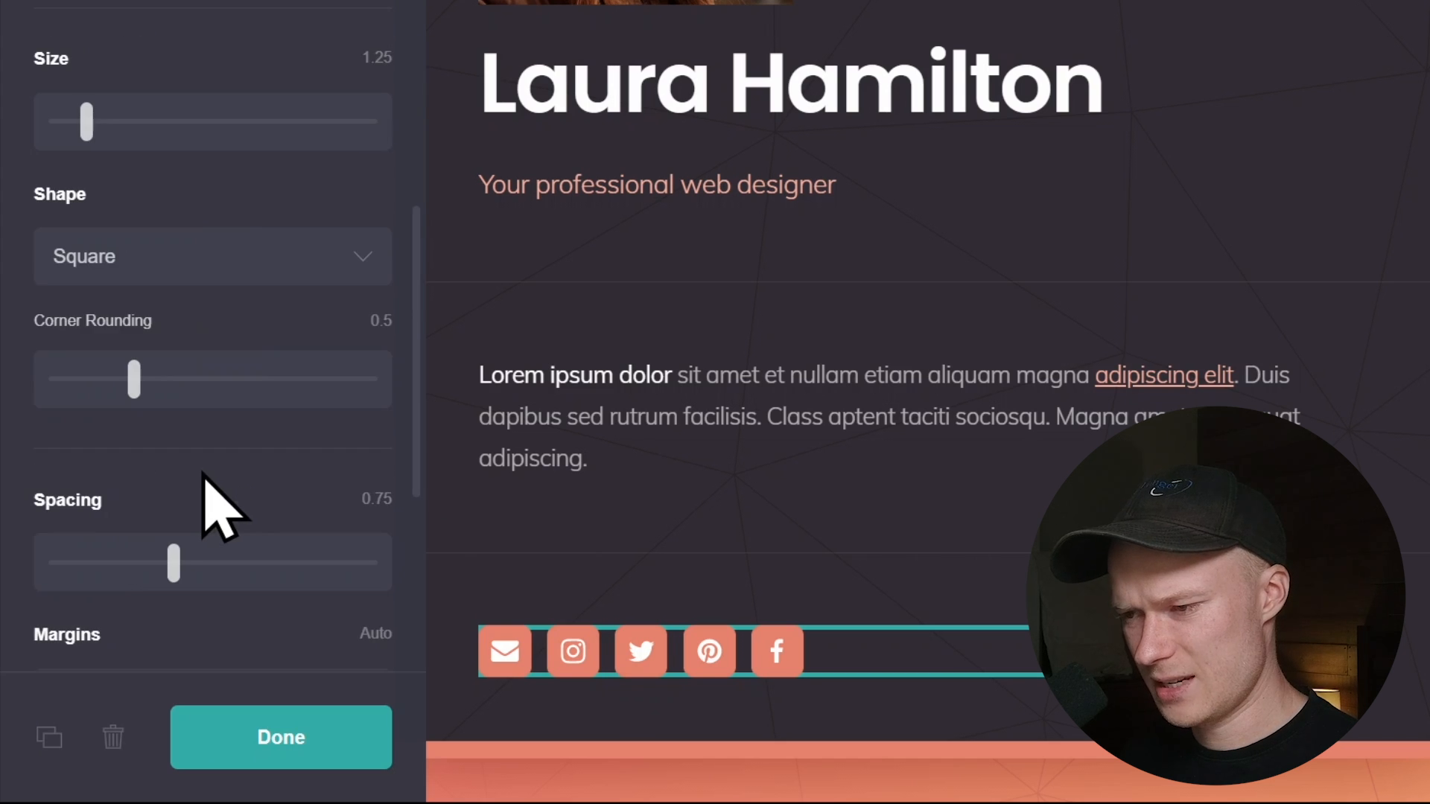
{"action": "scroll", "coordinate": [159, 573], "scroll_direction": "down", "scroll_amount": 3}
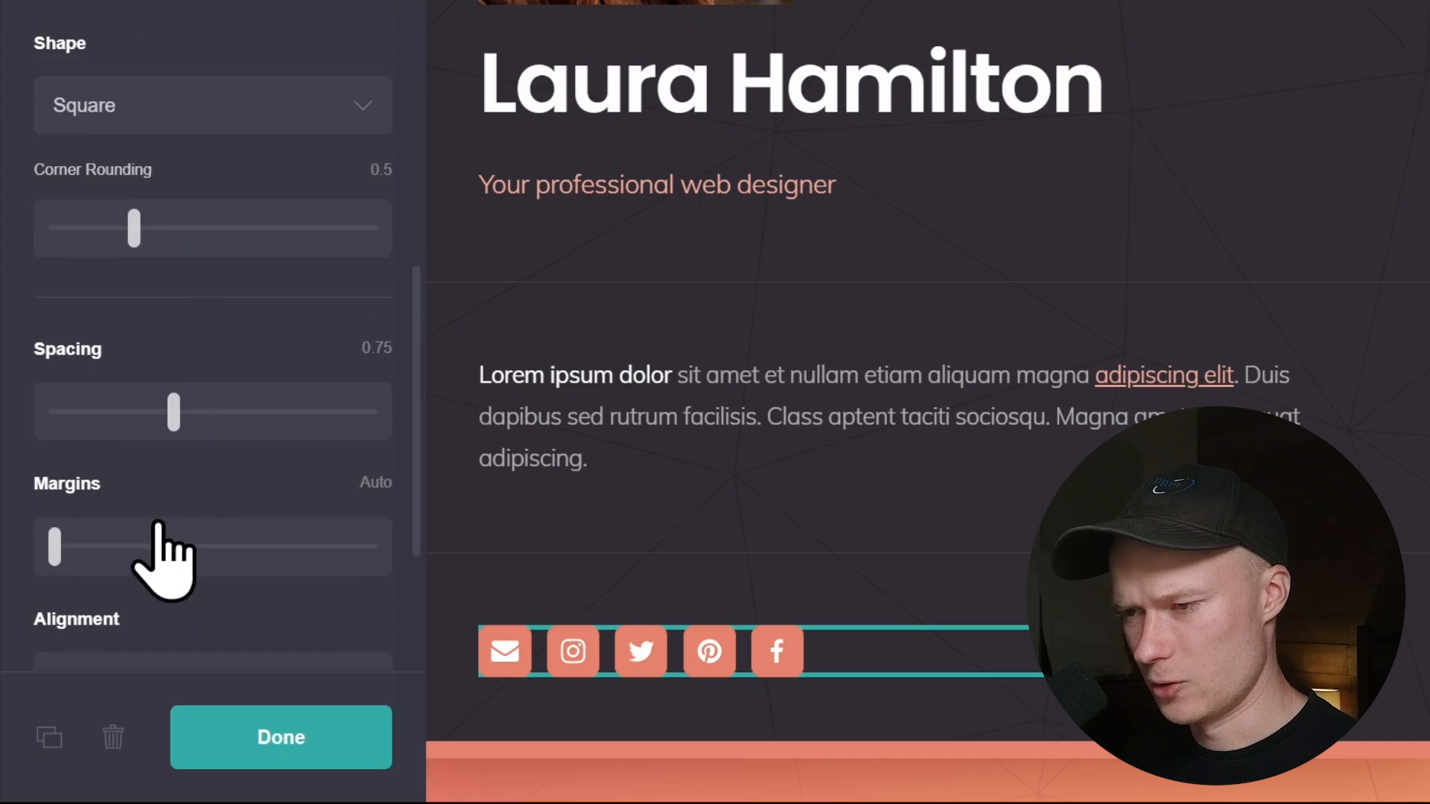
{"action": "left_click", "coordinate": [173, 427]}
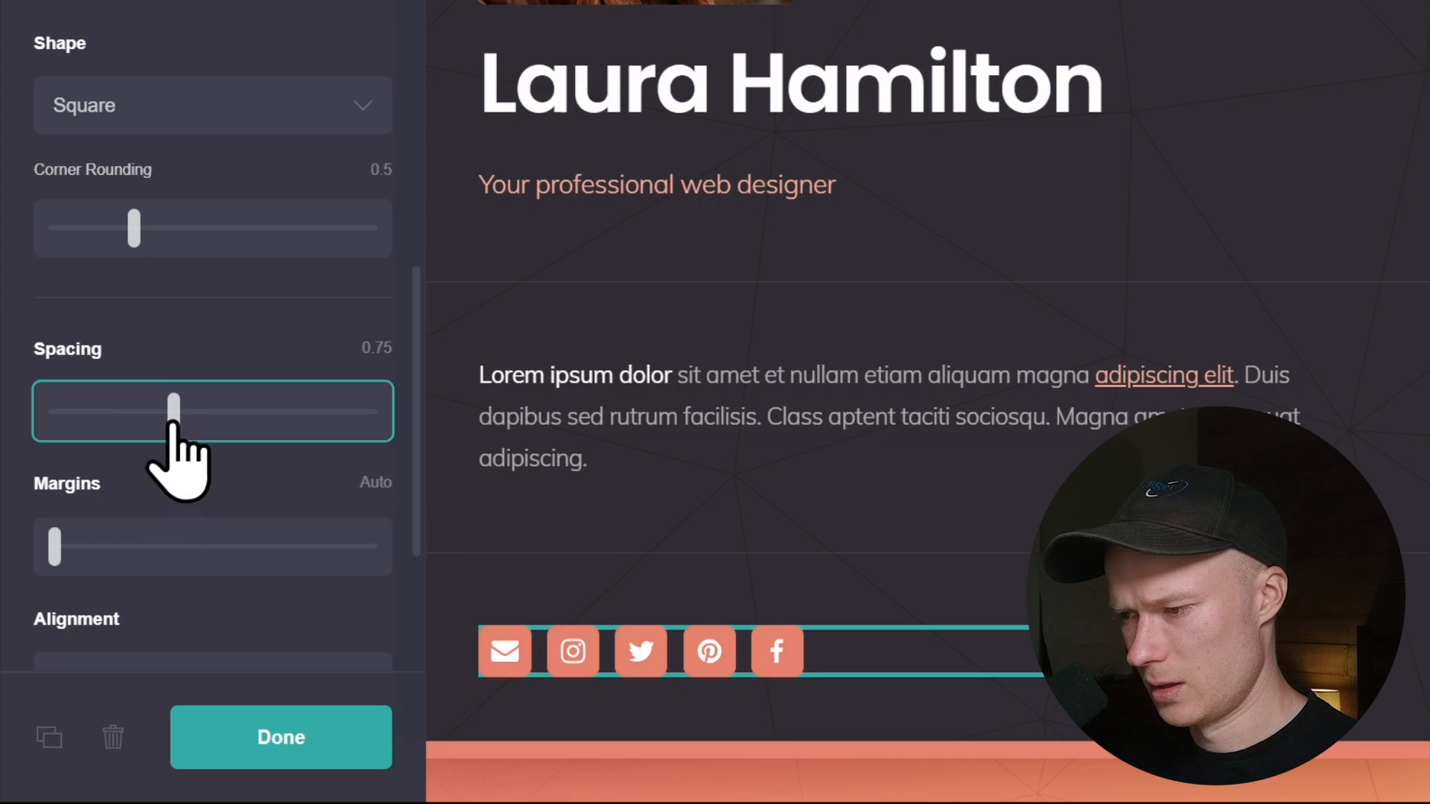
{"action": "left_click_drag", "start_coordinate": [173, 424], "coordinate": [215, 424]}
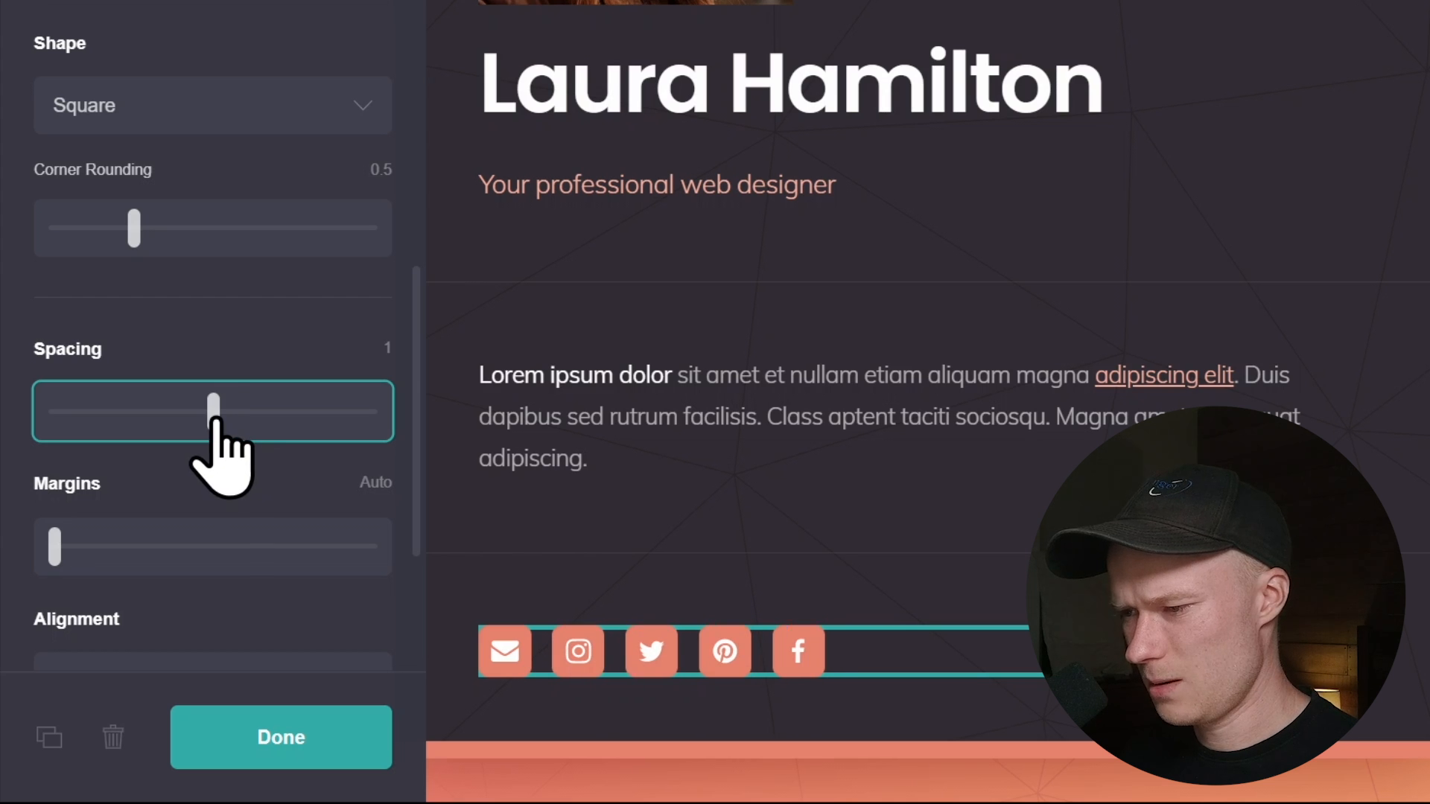
{"action": "scroll", "coordinate": [638, 568], "scroll_direction": "down", "scroll_amount": 1}
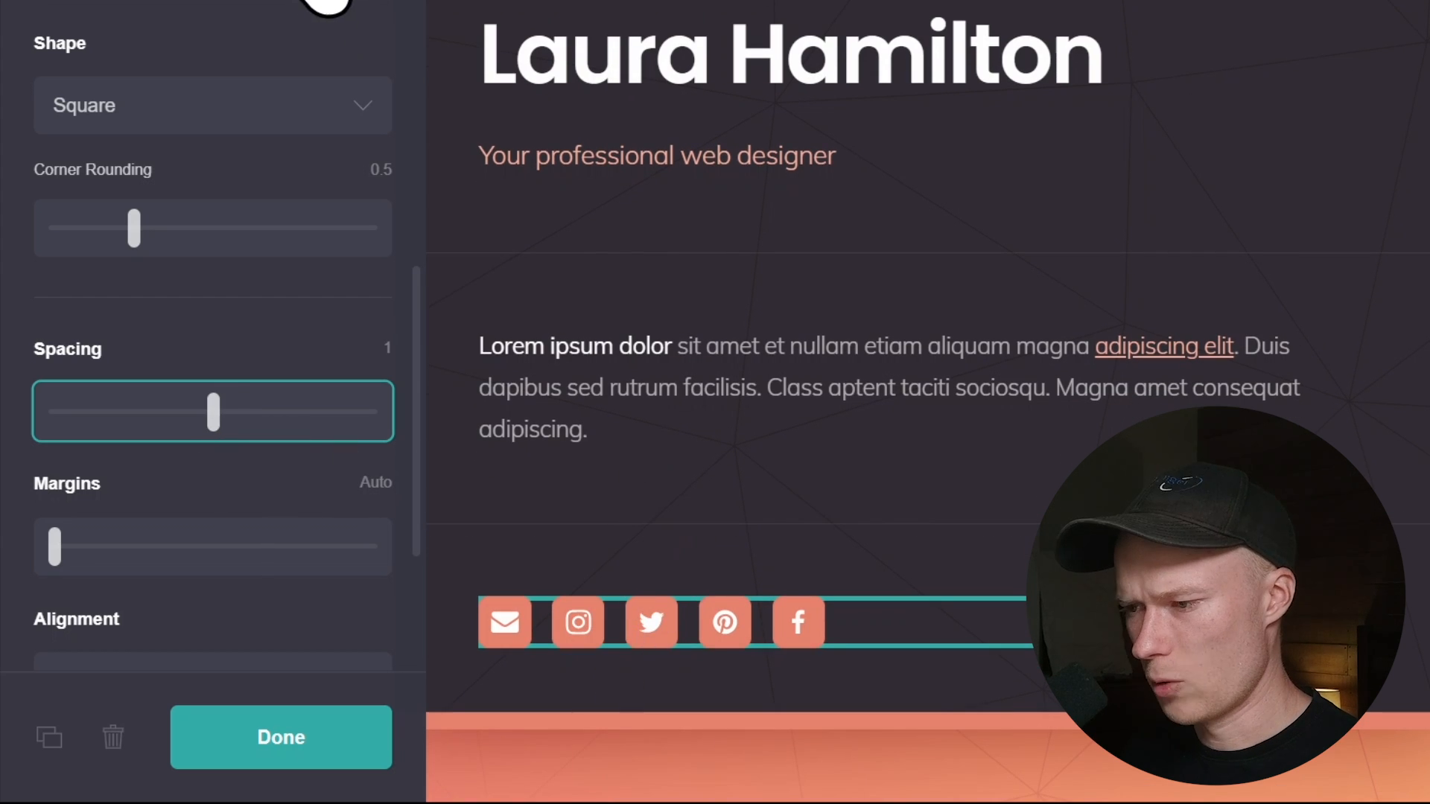
{"action": "left_click", "coordinate": [316, 2]}
{"action": "left_click", "coordinate": [210, 247]}
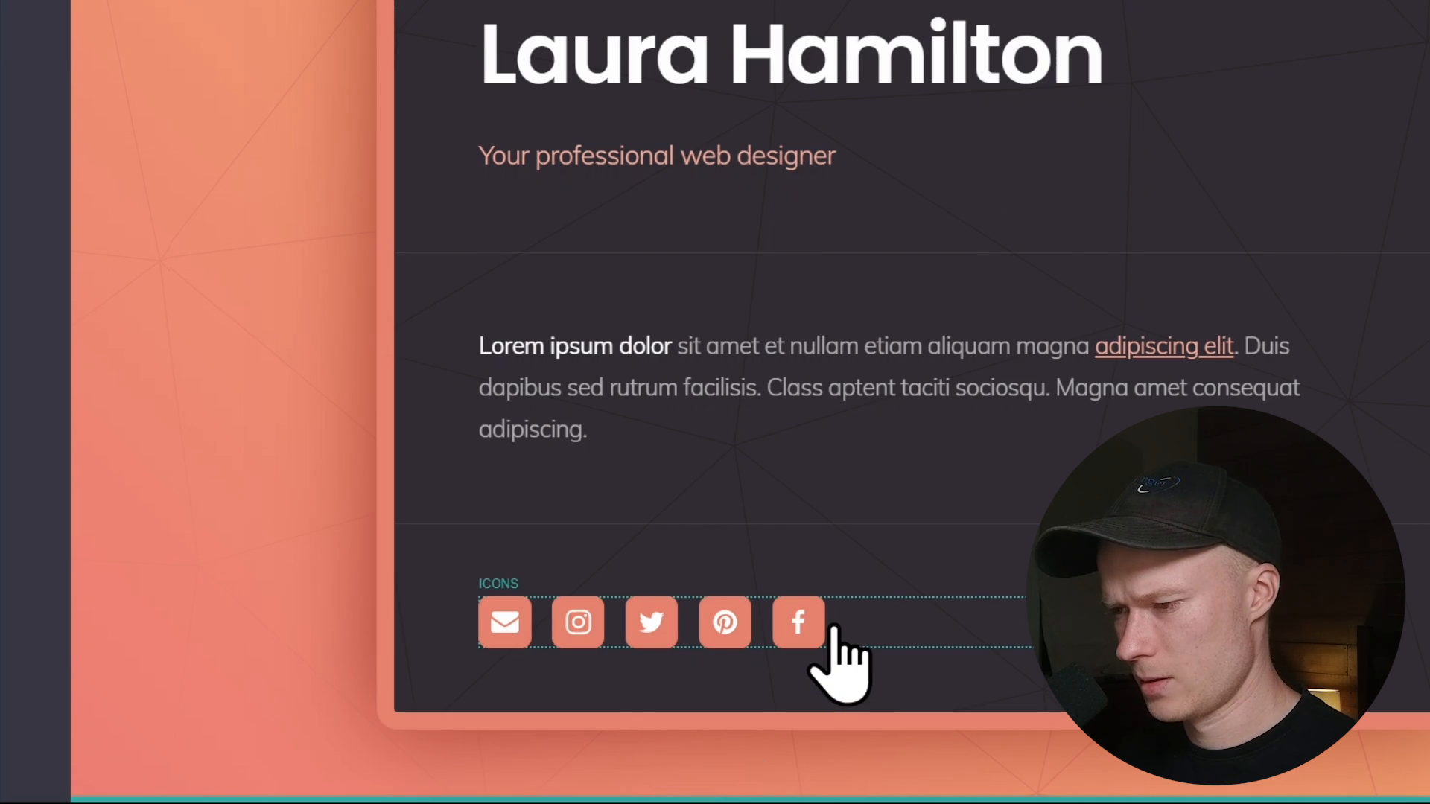
- Add a Links element below the social icons and extend it to three links
{"action": "left_click", "coordinate": [833, 627]}
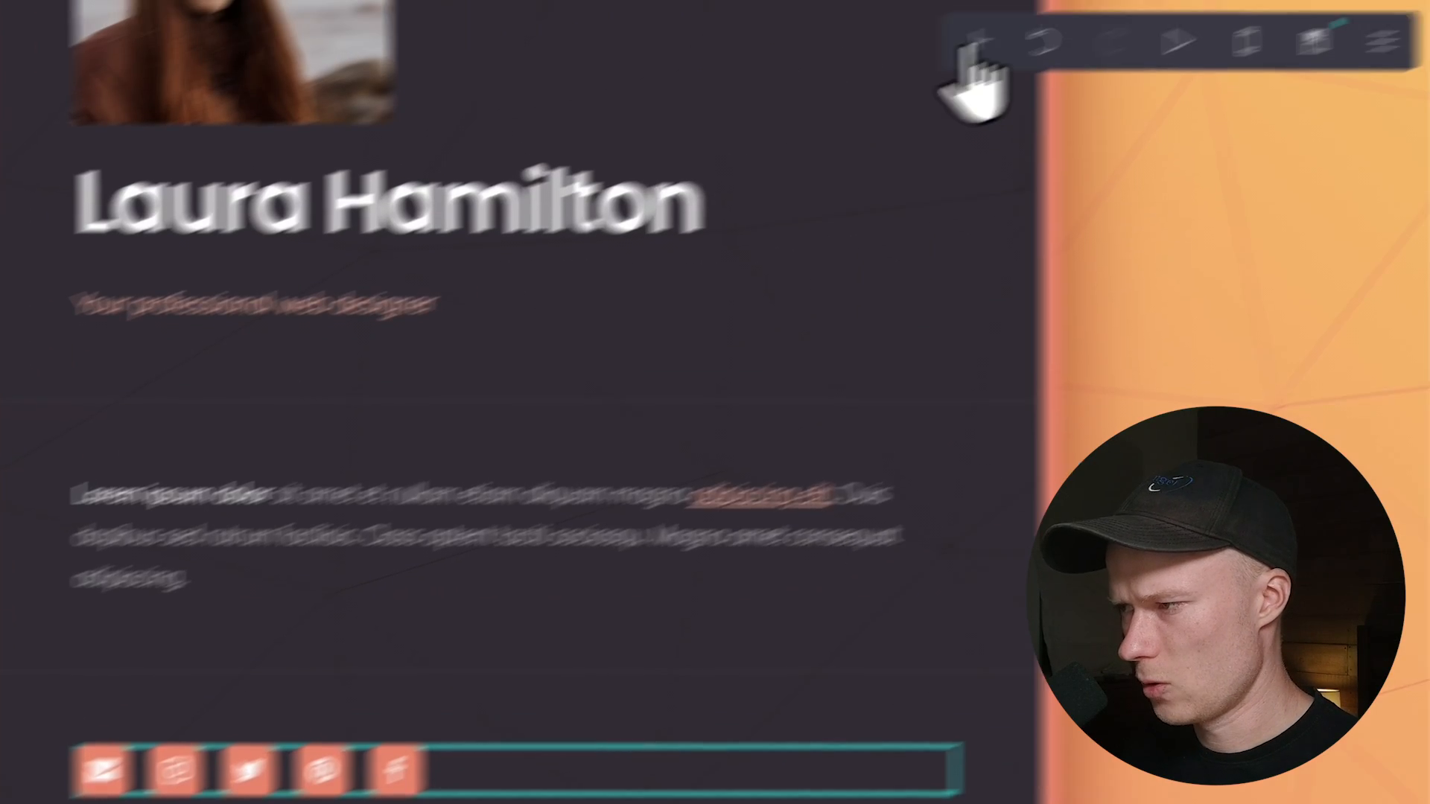
{"action": "left_click", "coordinate": [949, 50]}
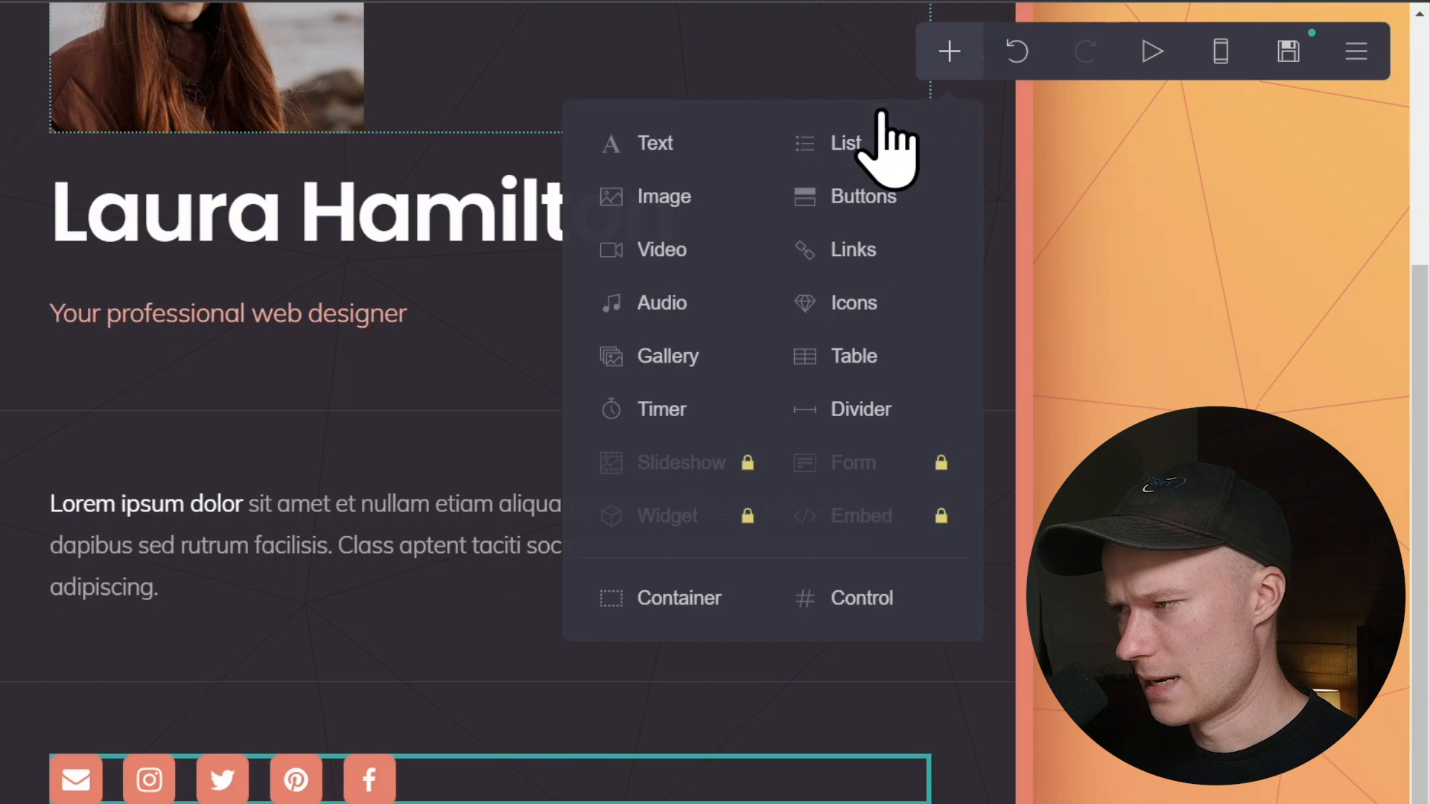
{"action": "left_click", "coordinate": [843, 257]}
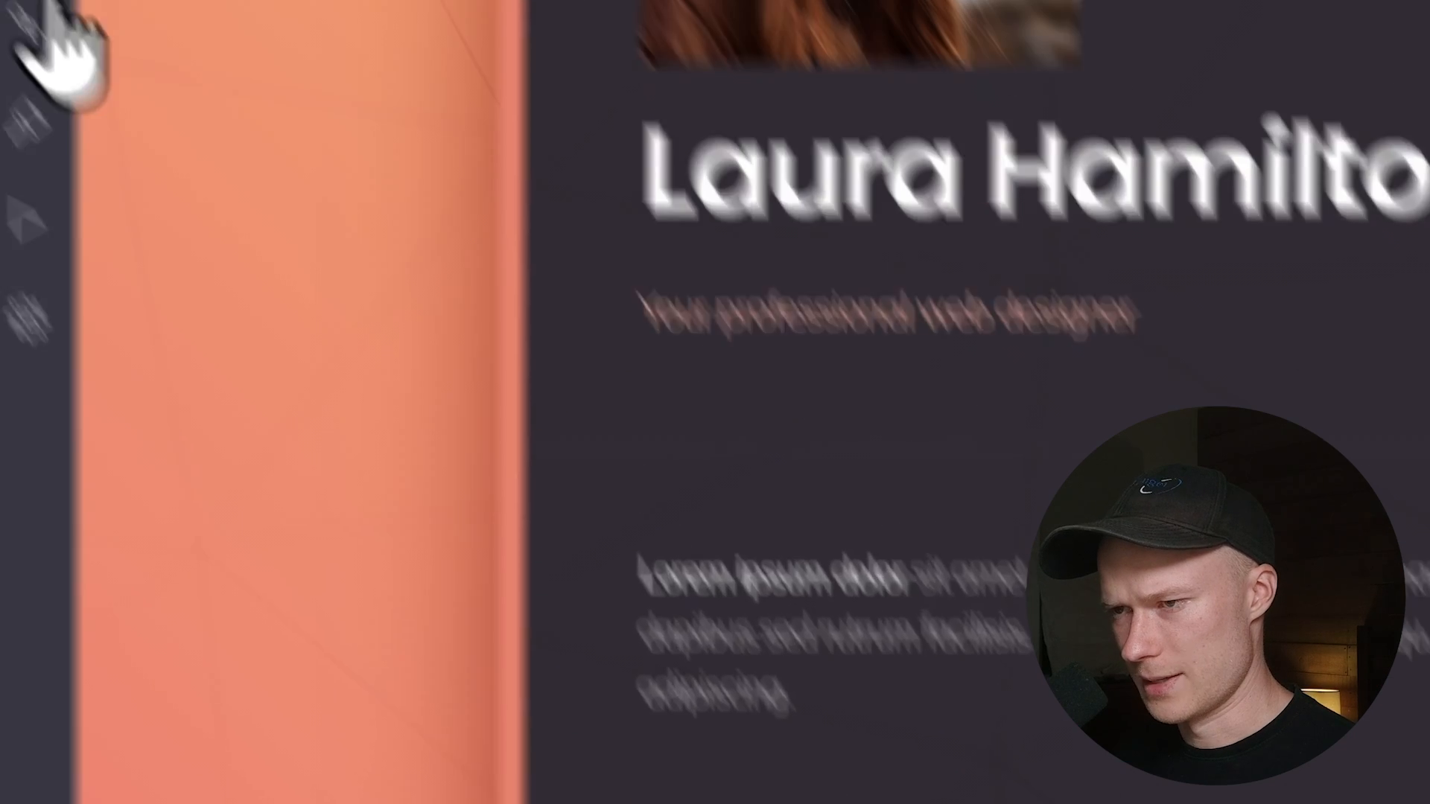
{"action": "left_click", "coordinate": [41, 49]}
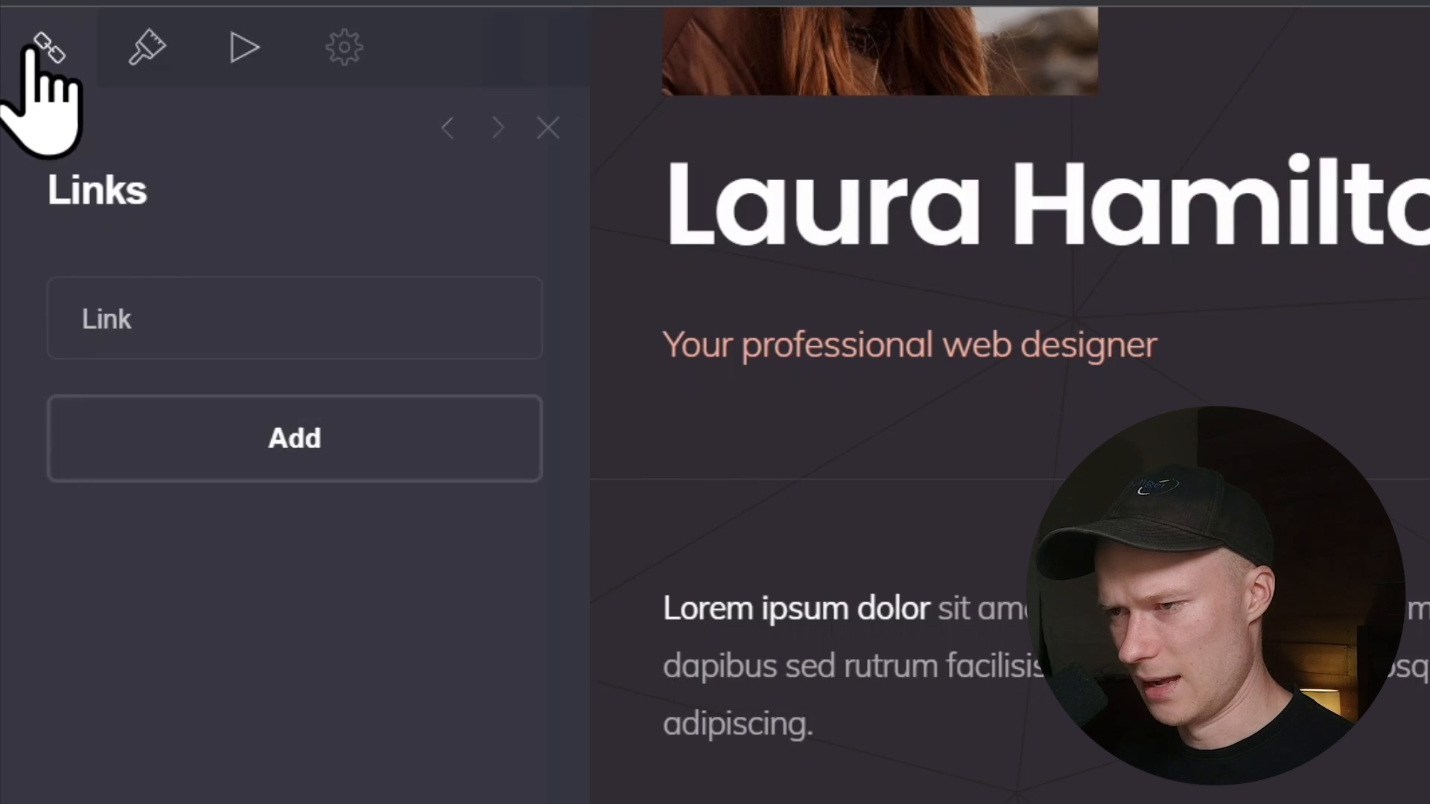
{"action": "left_click", "coordinate": [215, 439]}
{"action": "left_click", "coordinate": [227, 406]}
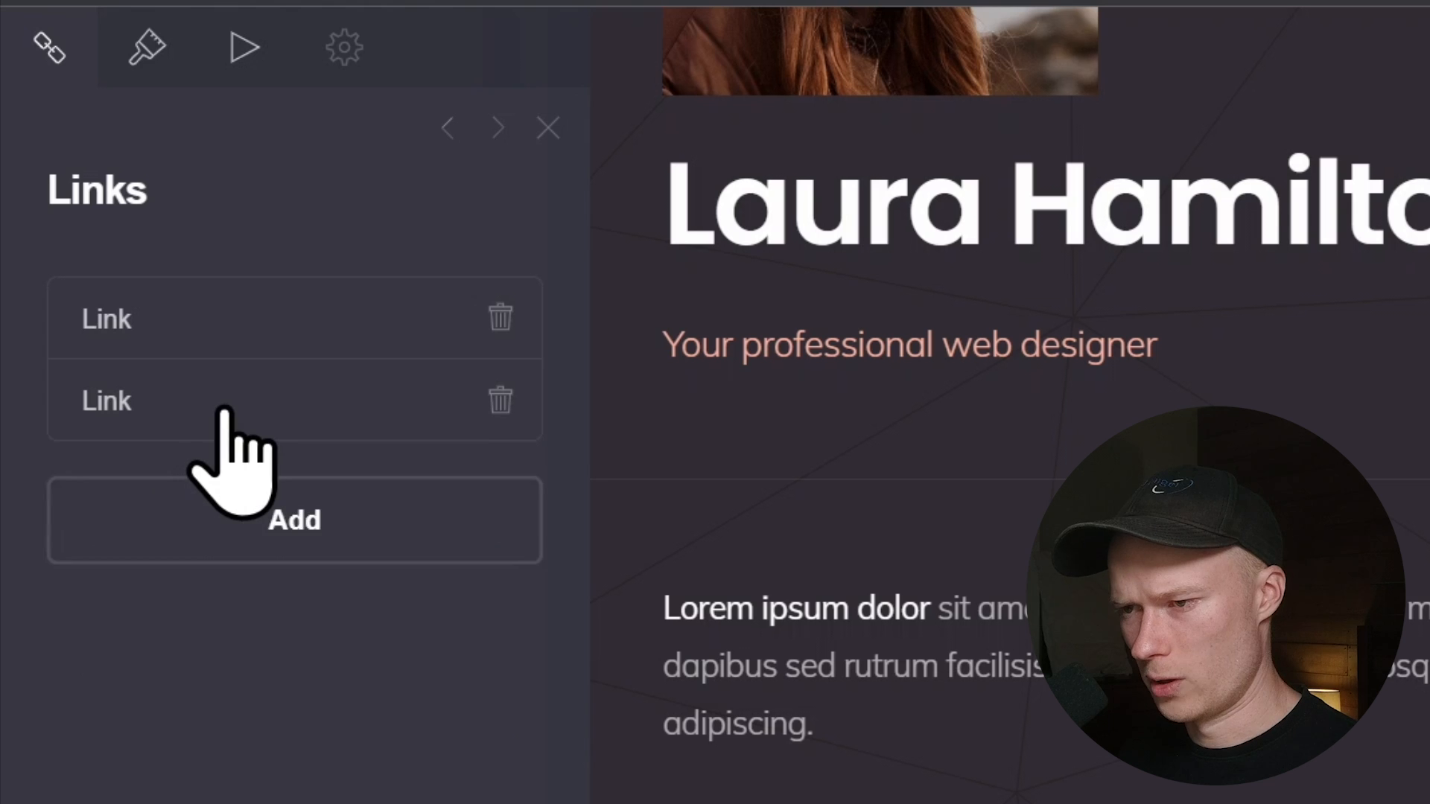
{"action": "left_click", "coordinate": [238, 498]}
{"action": "left_click", "coordinate": [216, 484]}
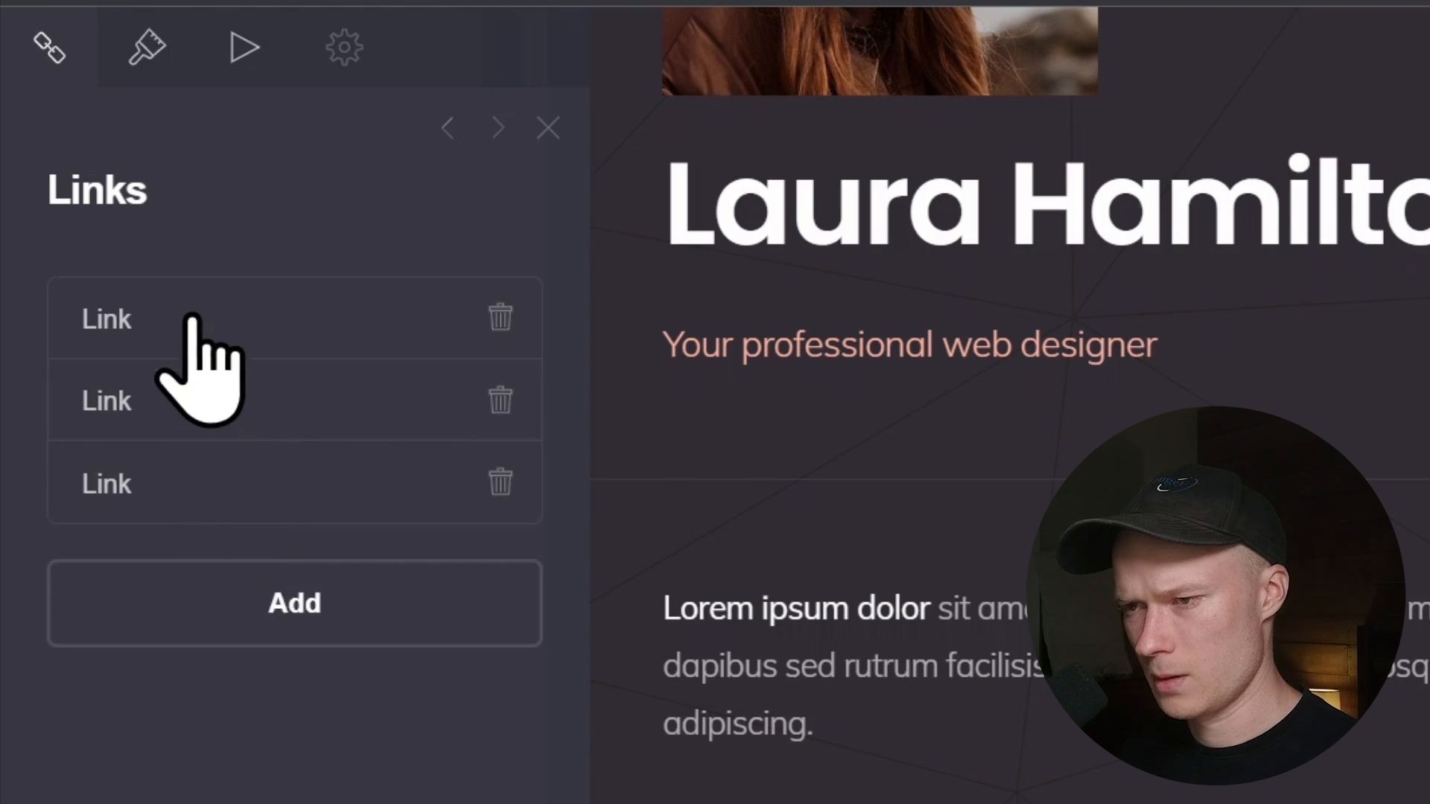
- Label the first link Privacy, leaving its URL empty
{"action": "left_click", "coordinate": [193, 319]}
{"action": "left_click", "coordinate": [236, 484]}
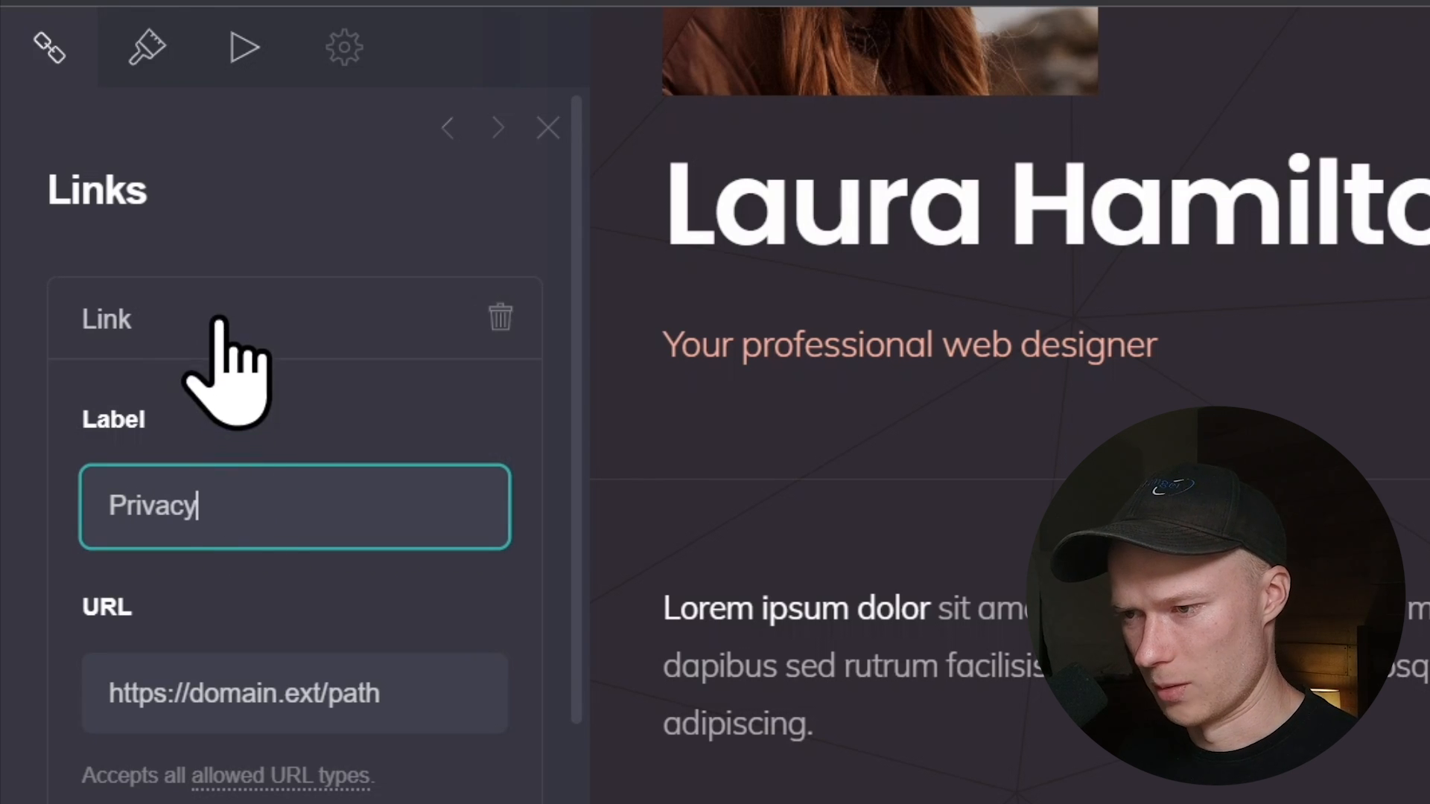
{"action": "left_click", "coordinate": [61, 413]}
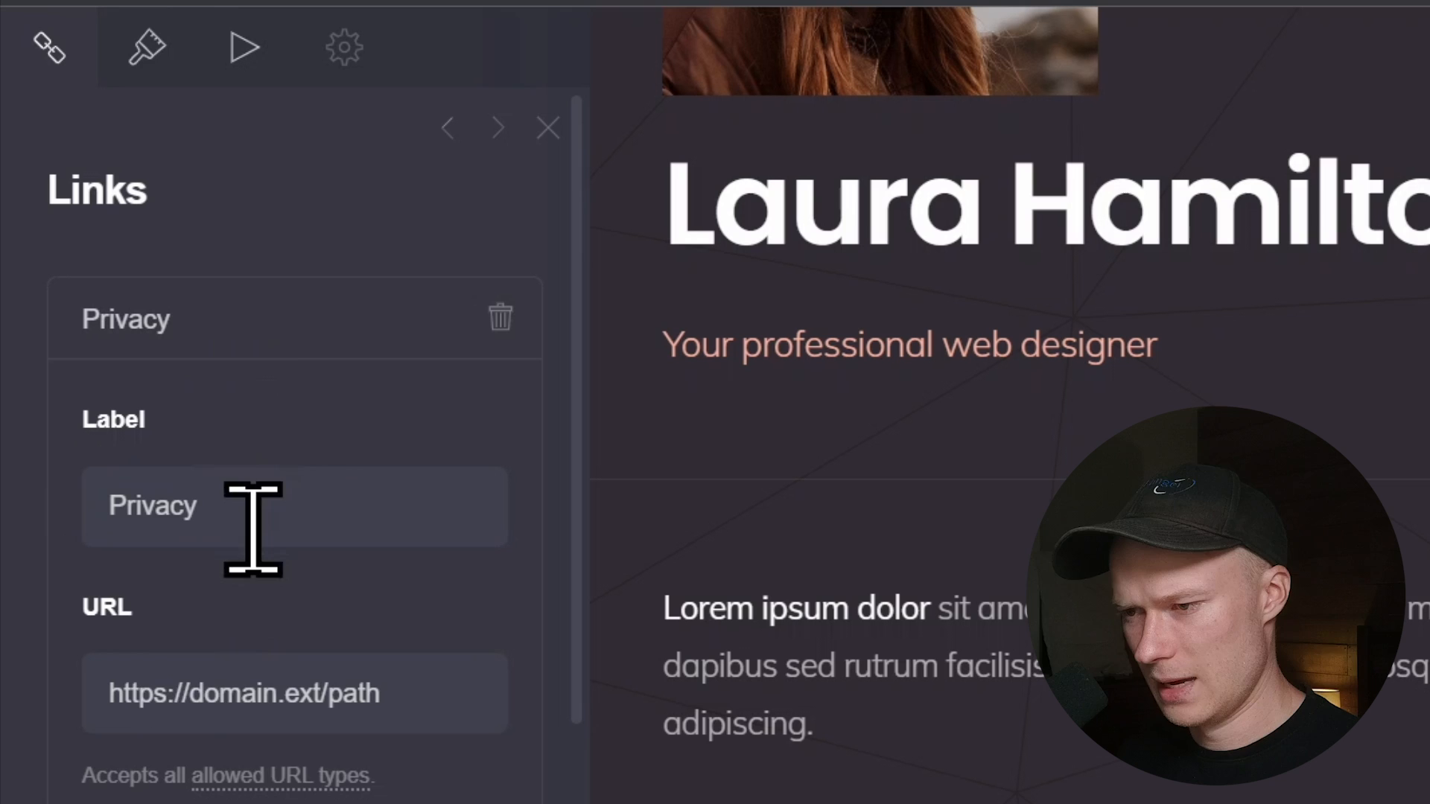
{"action": "left_click_drag", "start_coordinate": [65, 687], "coordinate": [127, 622]}
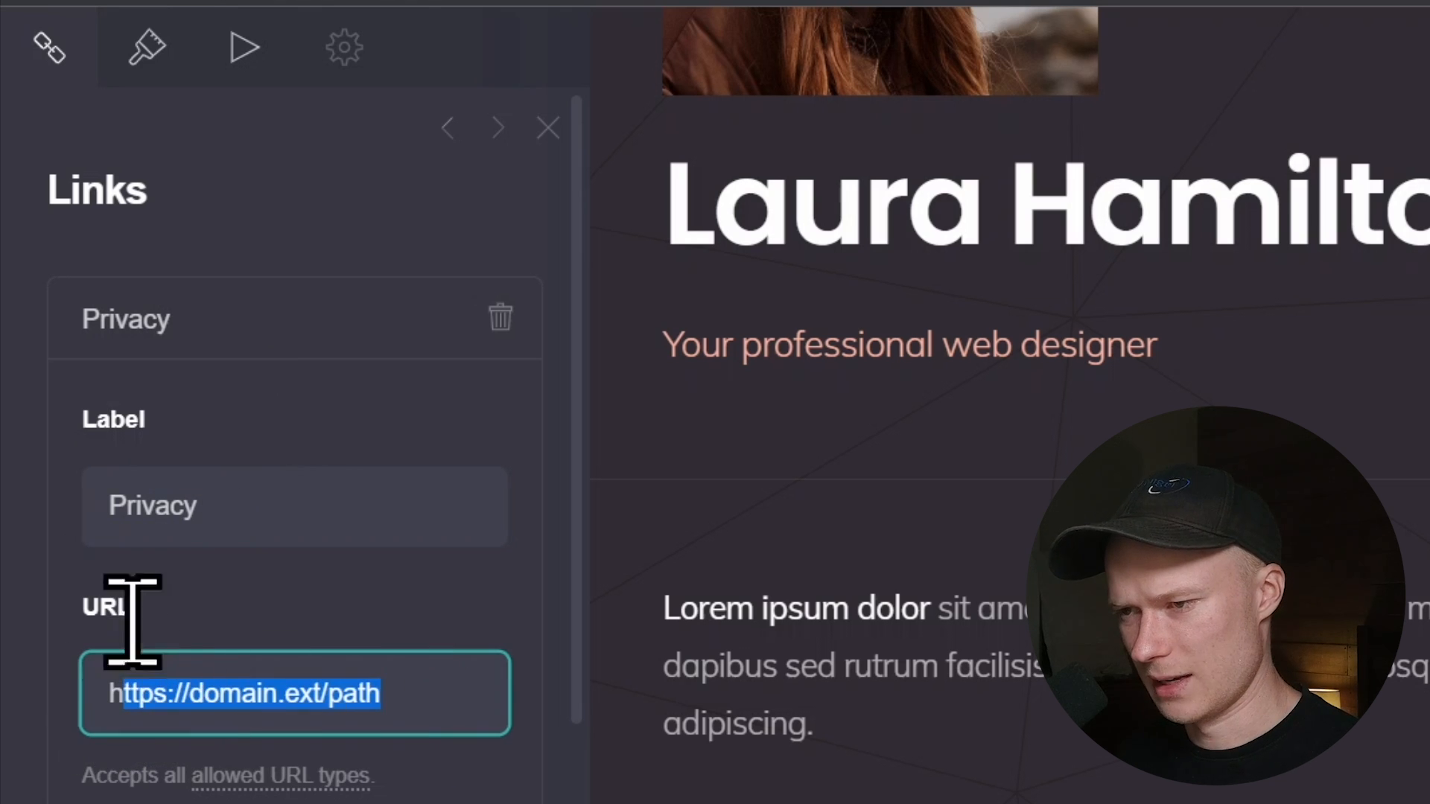
{"action": "left_click", "coordinate": [182, 316]}
- Label the second link Legal and the third link More info
{"action": "left_click", "coordinate": [179, 483]}
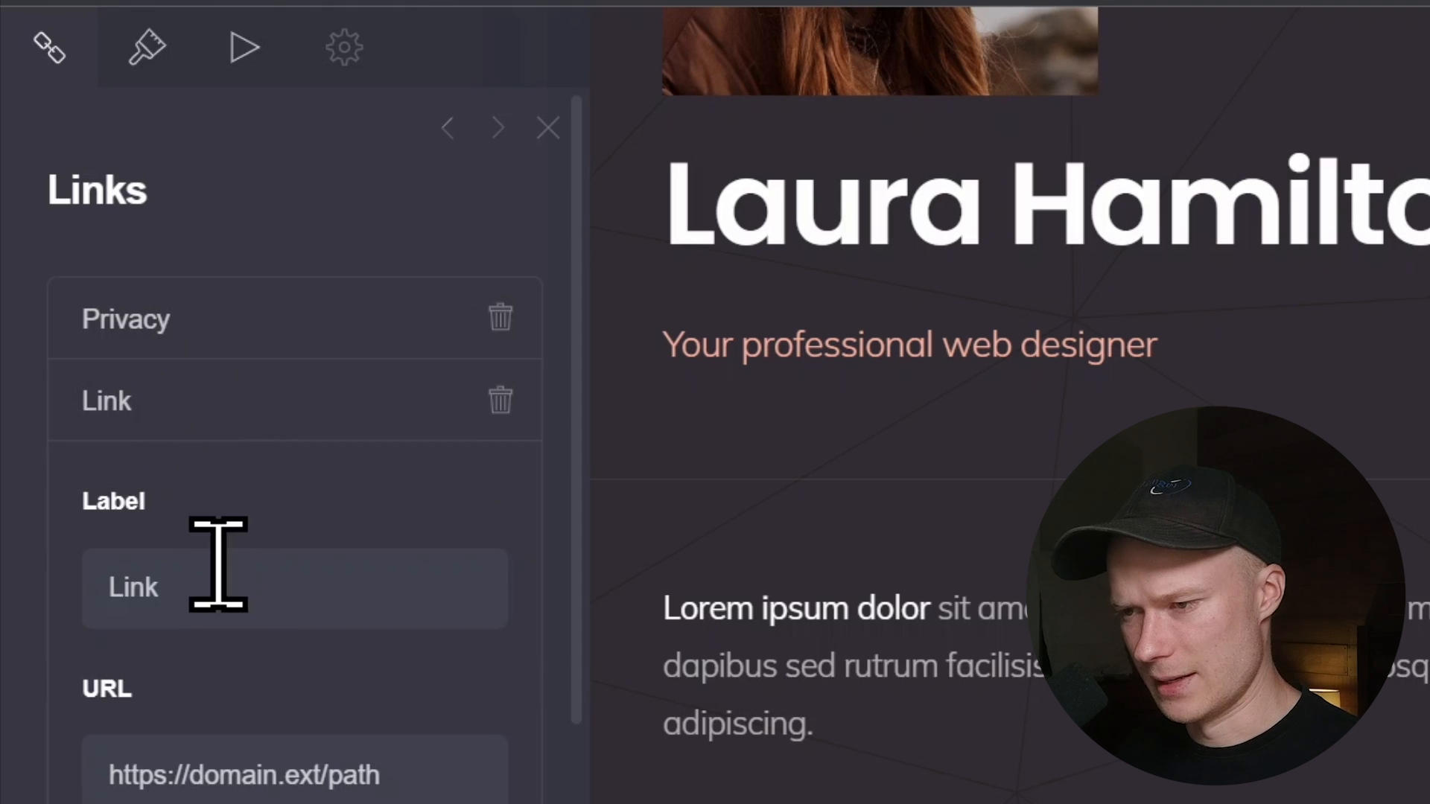
{"action": "double_click", "coordinate": [223, 574]}
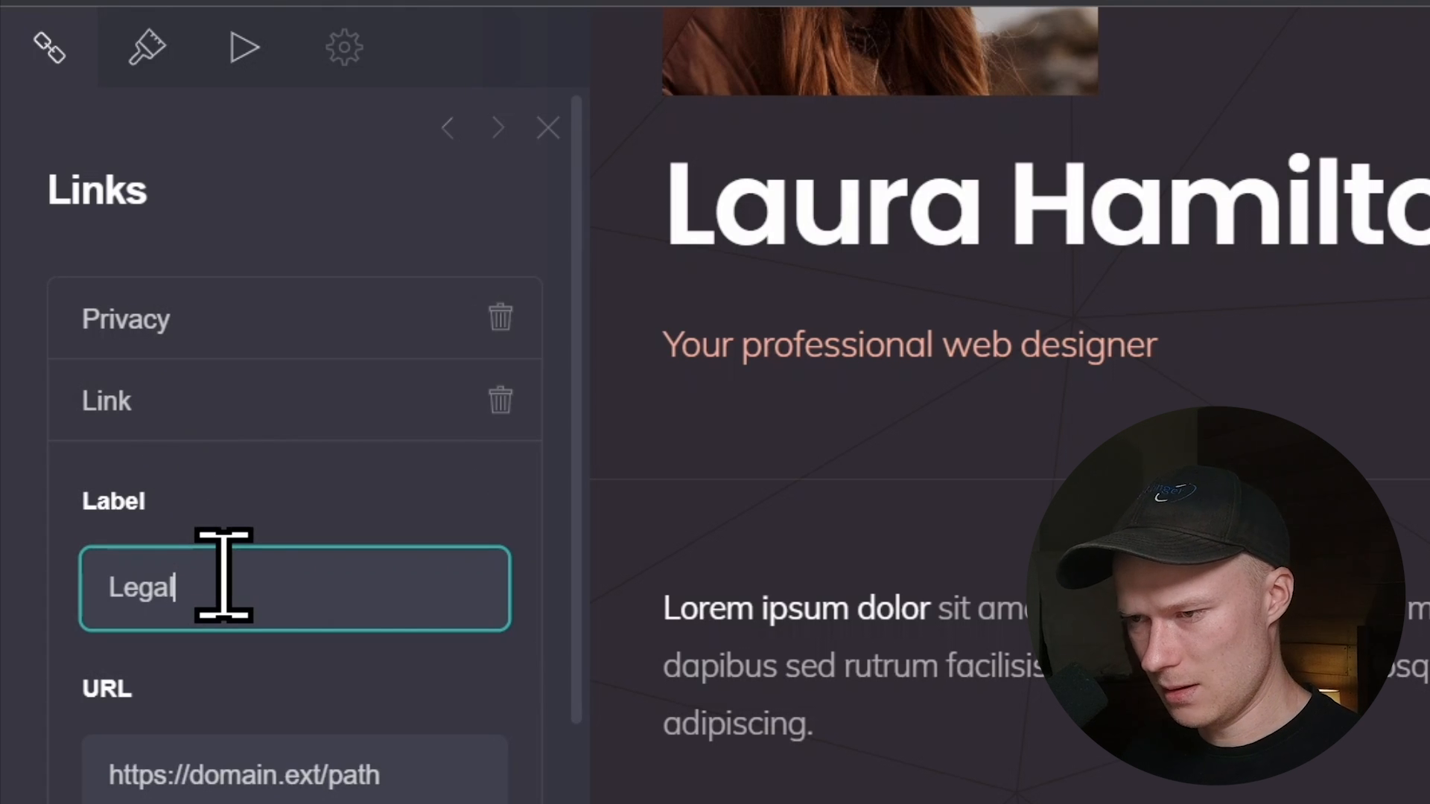
{"action": "left_click", "coordinate": [211, 384]}
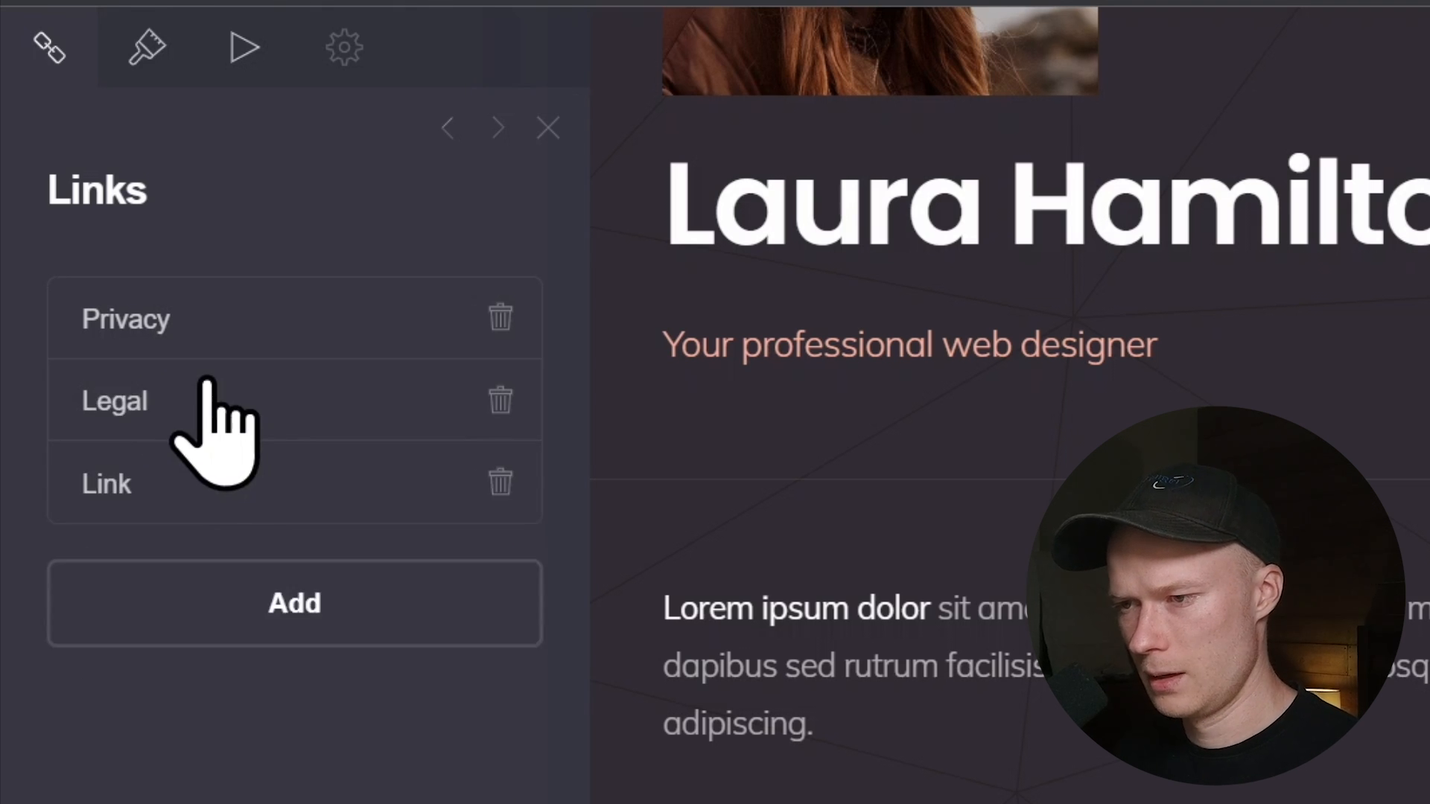
{"action": "left_click", "coordinate": [212, 493]}
{"action": "left_click", "coordinate": [248, 666]}
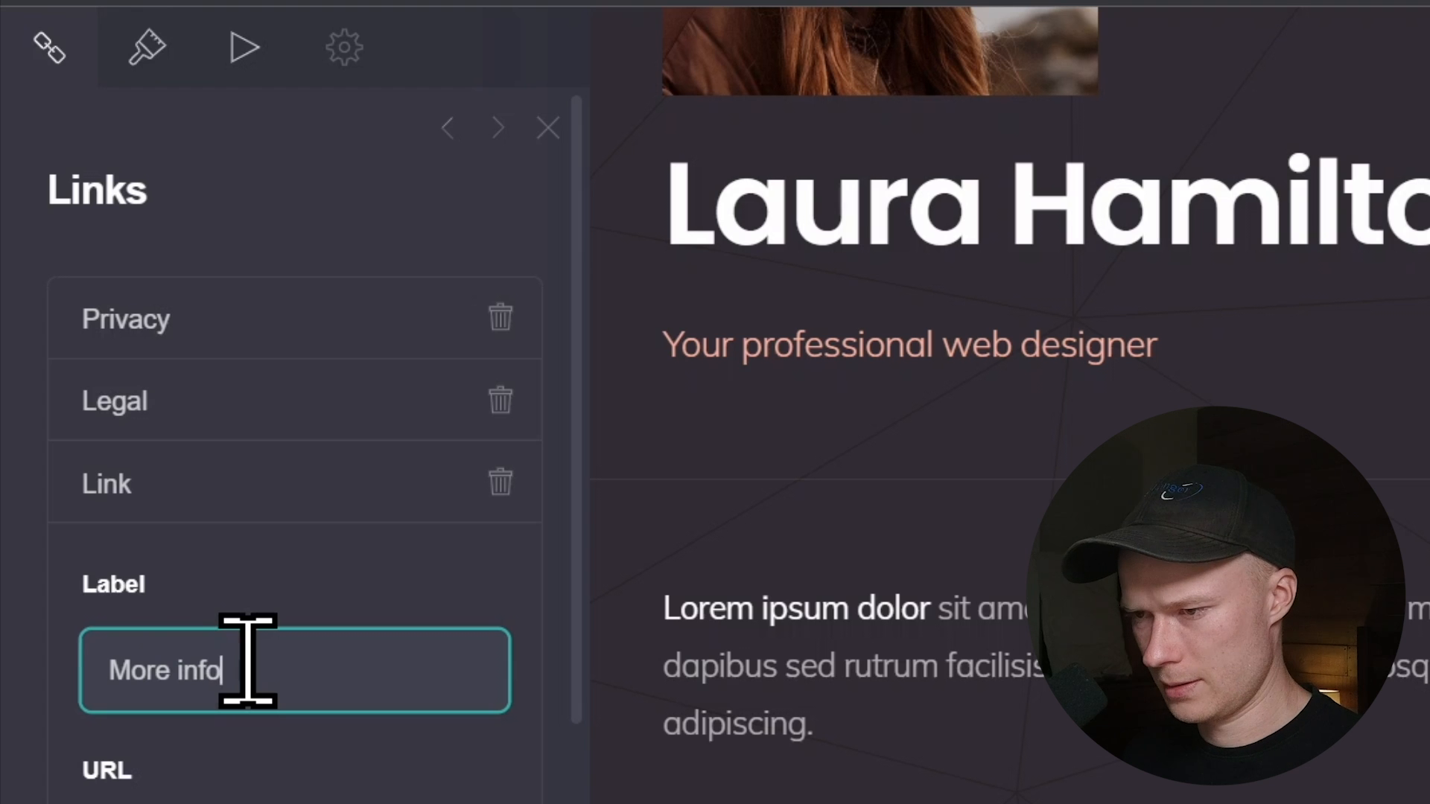
{"action": "left_click", "coordinate": [232, 485]}
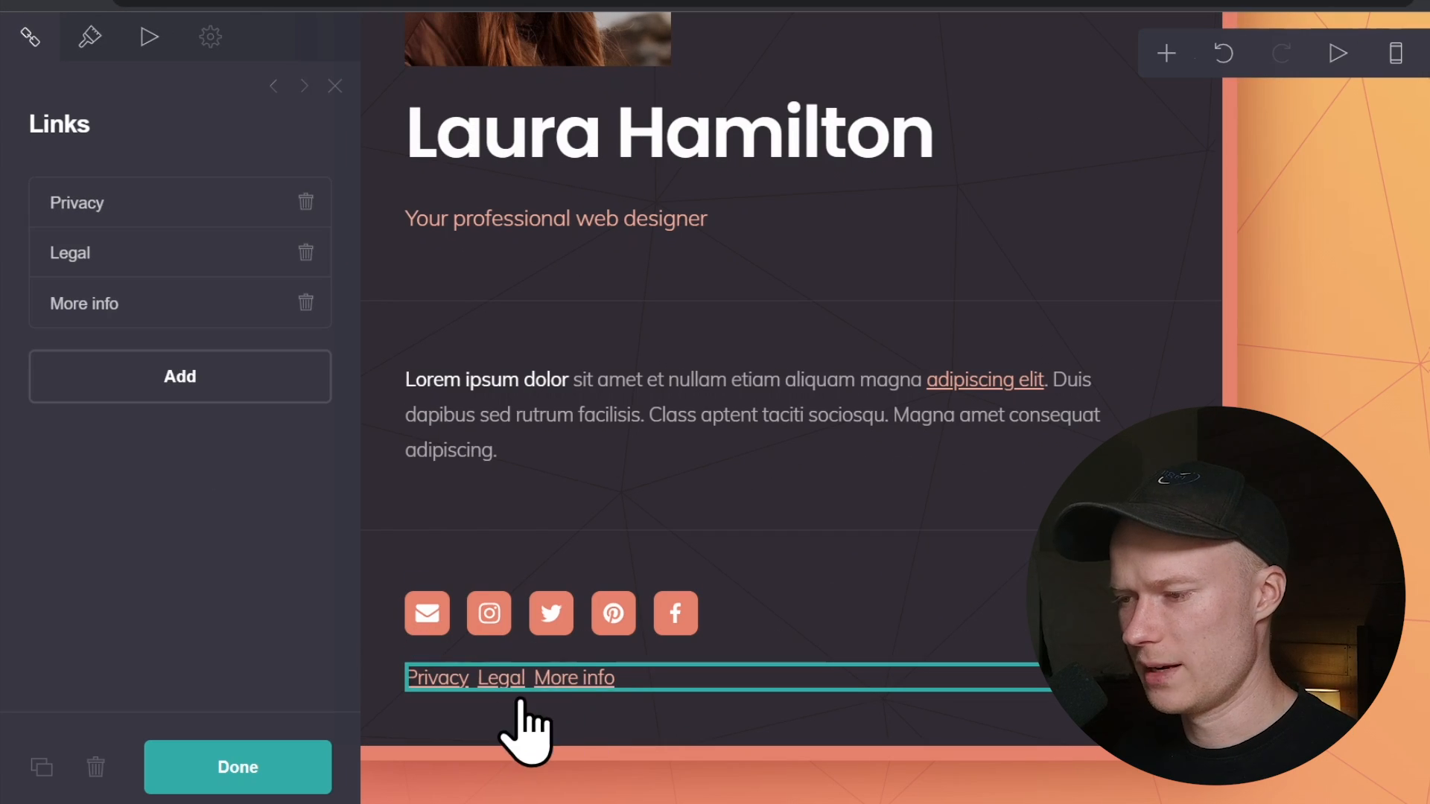
- Reduce the text size of the footer links to 1
{"action": "left_click", "coordinate": [93, 33]}
{"action": "scroll", "coordinate": [141, 469], "scroll_direction": "down", "scroll_amount": 2}
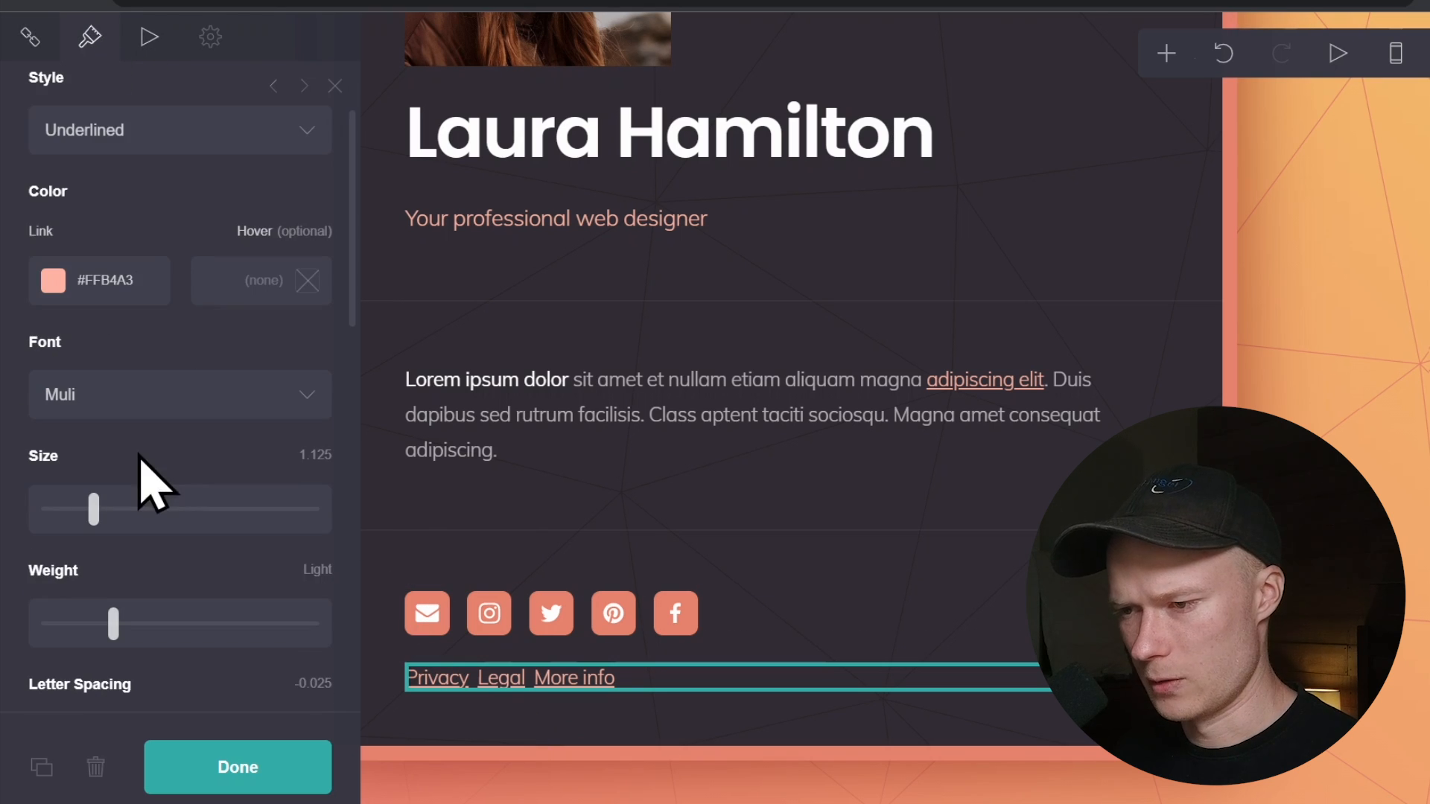
{"action": "left_click_drag", "start_coordinate": [98, 495], "coordinate": [90, 497]}
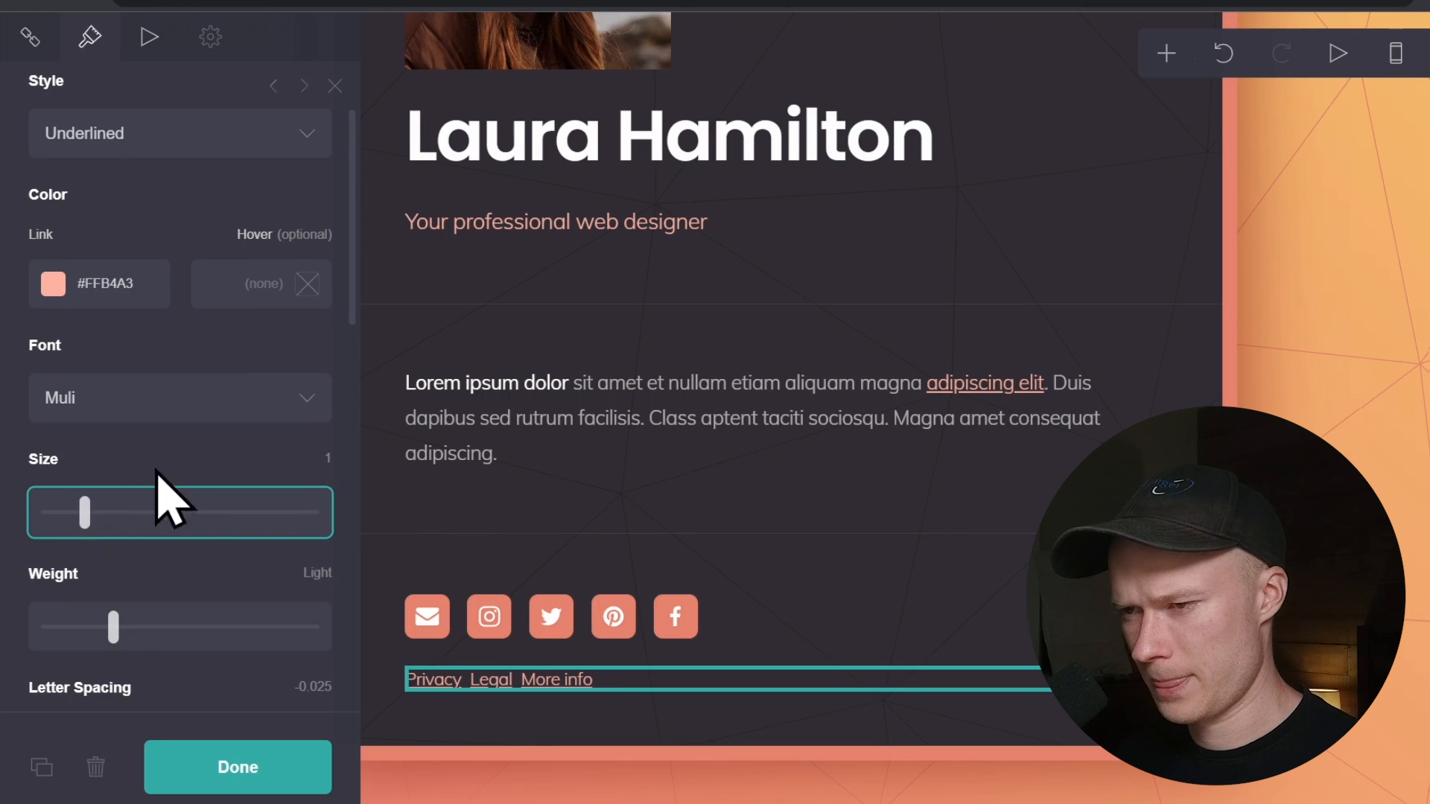
{"action": "scroll", "coordinate": [186, 498], "scroll_direction": "up", "scroll_amount": 2}
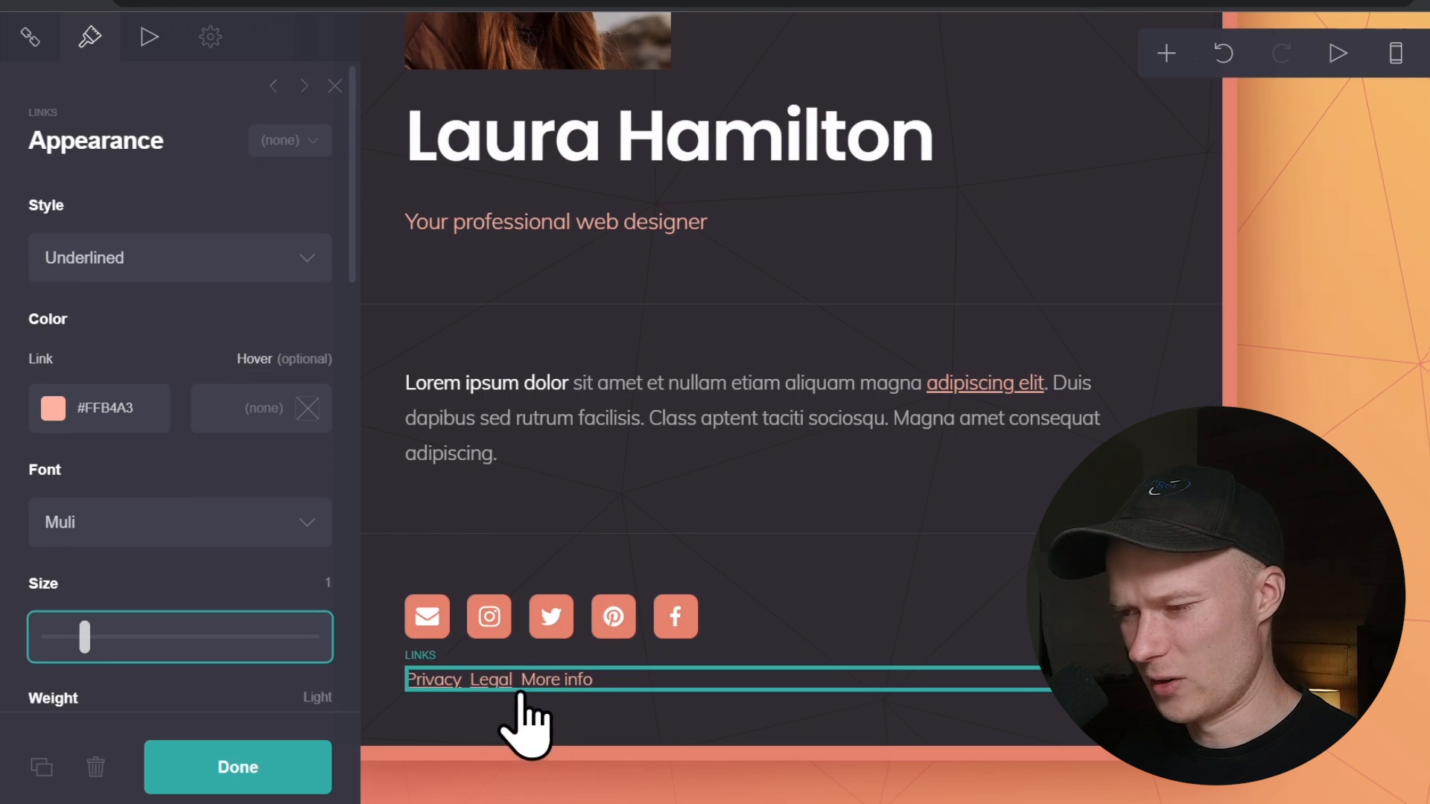
- Set the footer links' style to Plain and their link color to white, #FFFFFF
{"action": "left_click", "coordinate": [166, 259]}
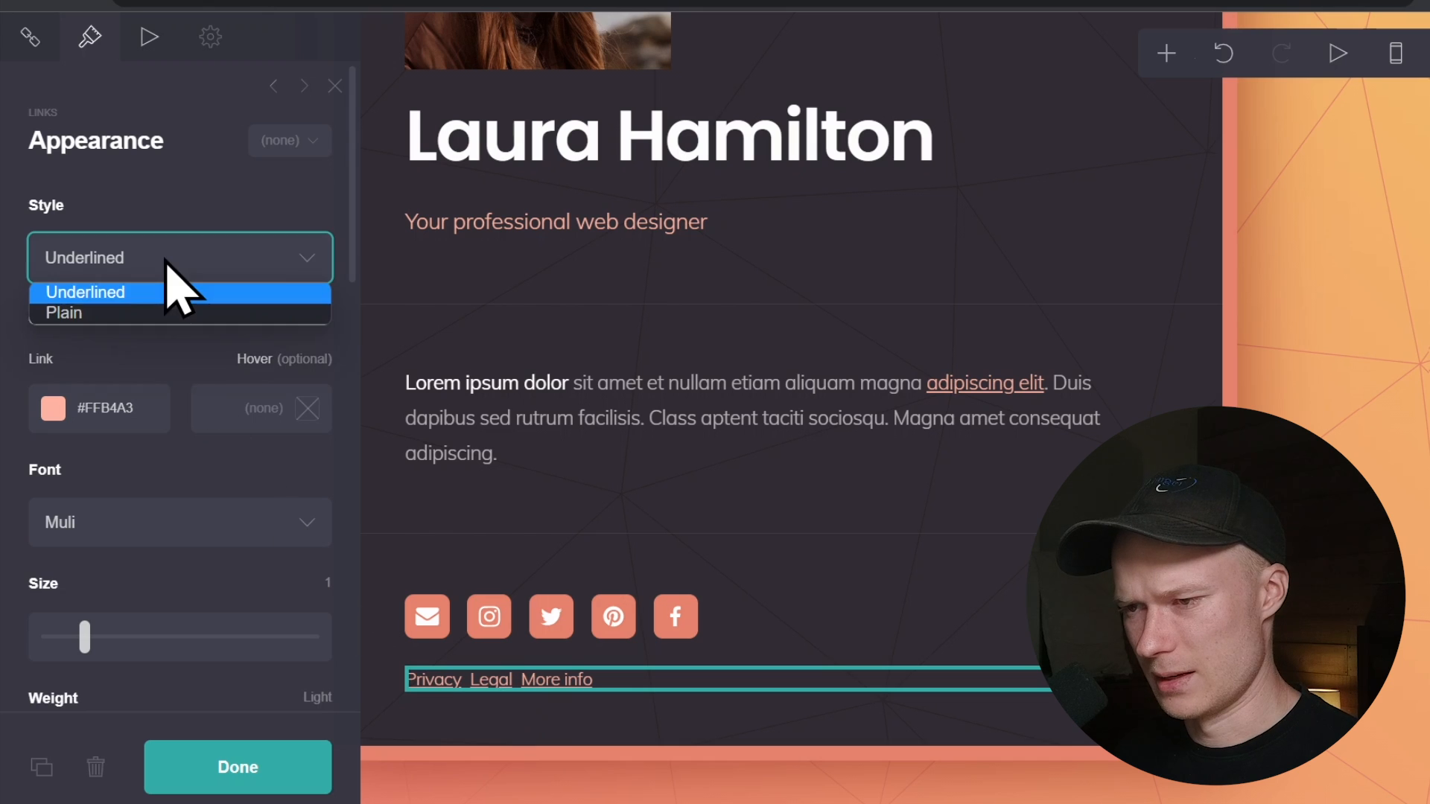
{"action": "left_click", "coordinate": [133, 313]}
{"action": "left_click", "coordinate": [61, 417]}
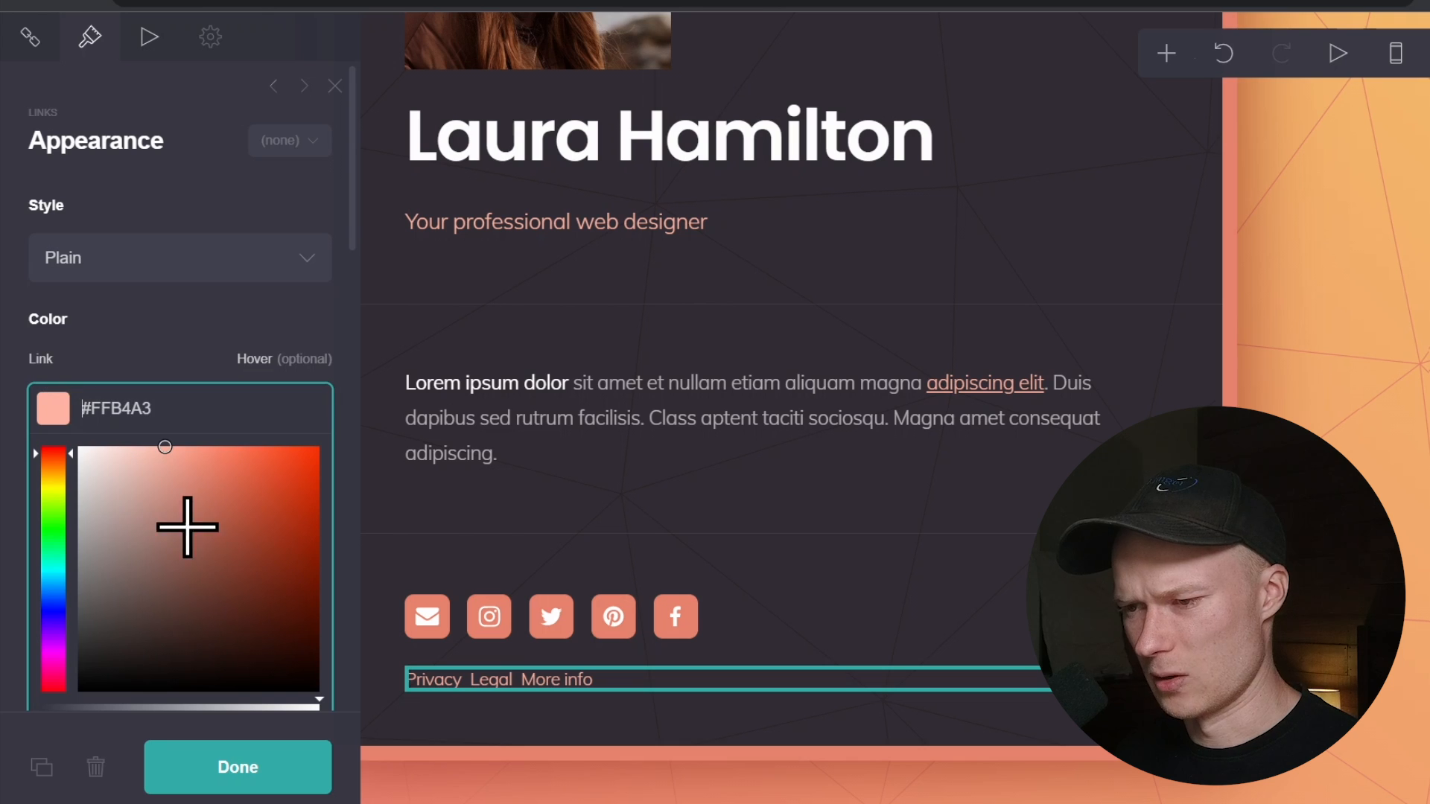
{"action": "left_click_drag", "start_coordinate": [185, 521], "coordinate": [10, 319]}
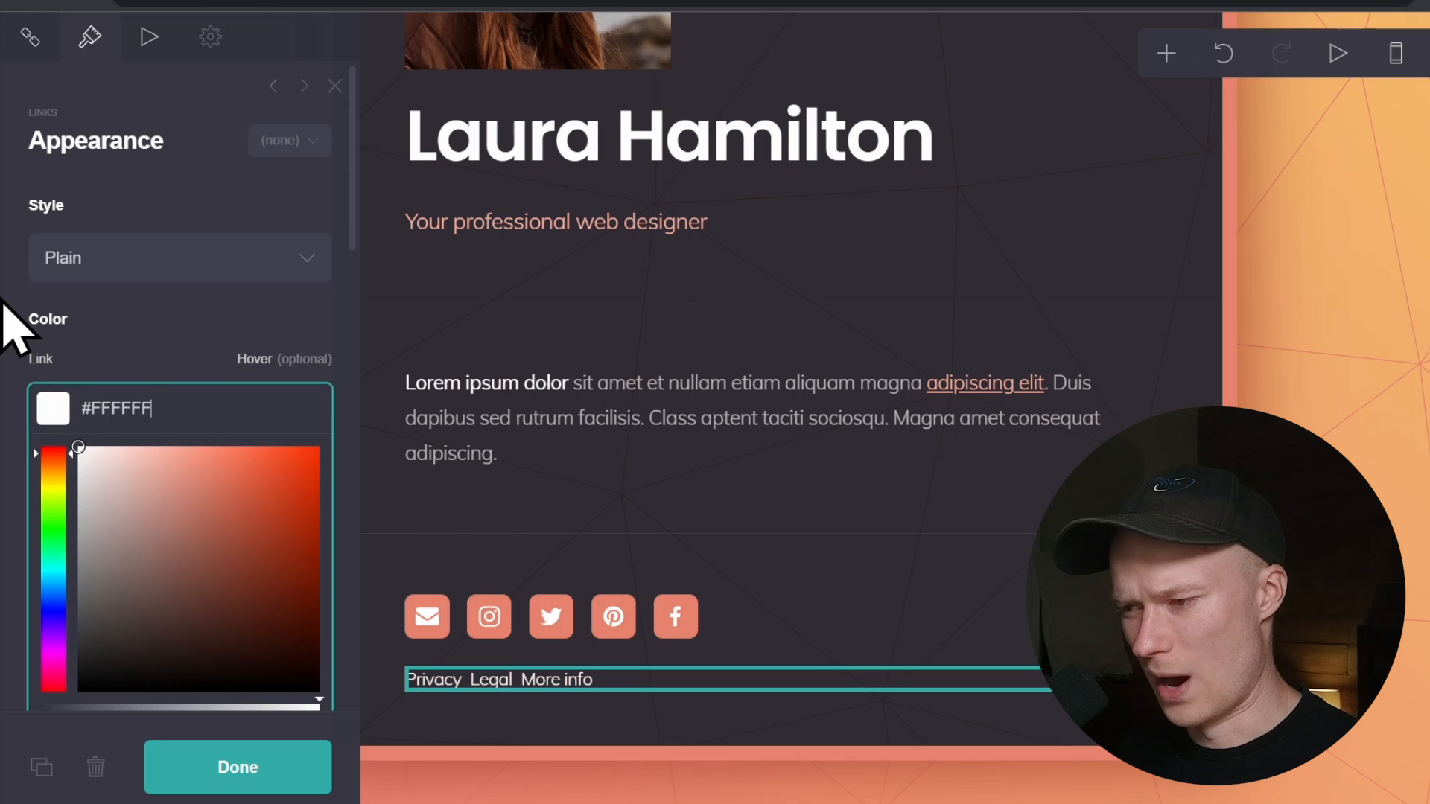
{"action": "left_click", "coordinate": [167, 334]}
- Try a spacing of 2 between the footer links, settle on 1.125, and close their settings
{"action": "scroll", "coordinate": [164, 454], "scroll_direction": "down", "scroll_amount": 4}
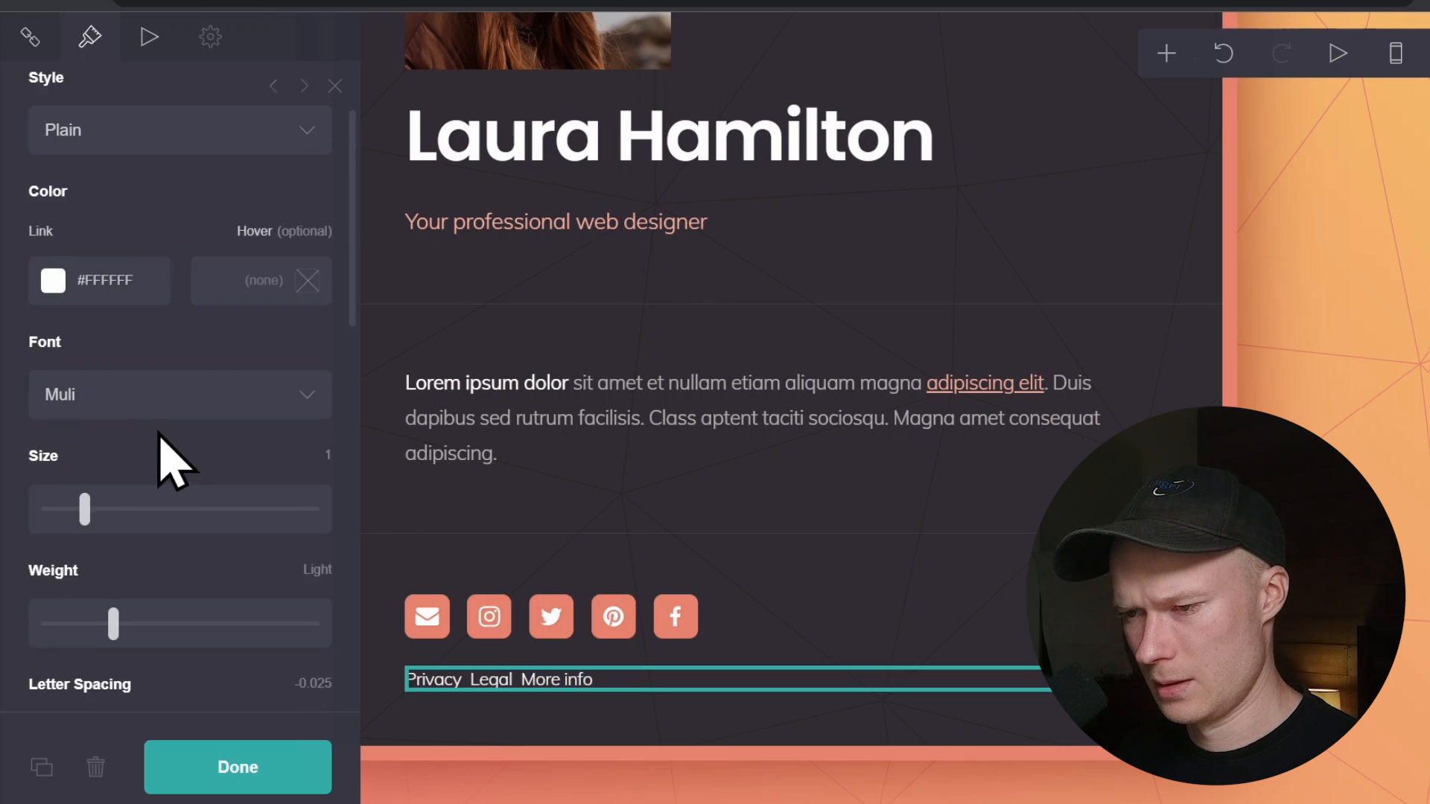
{"action": "scroll", "coordinate": [154, 443], "scroll_direction": "down", "scroll_amount": 3}
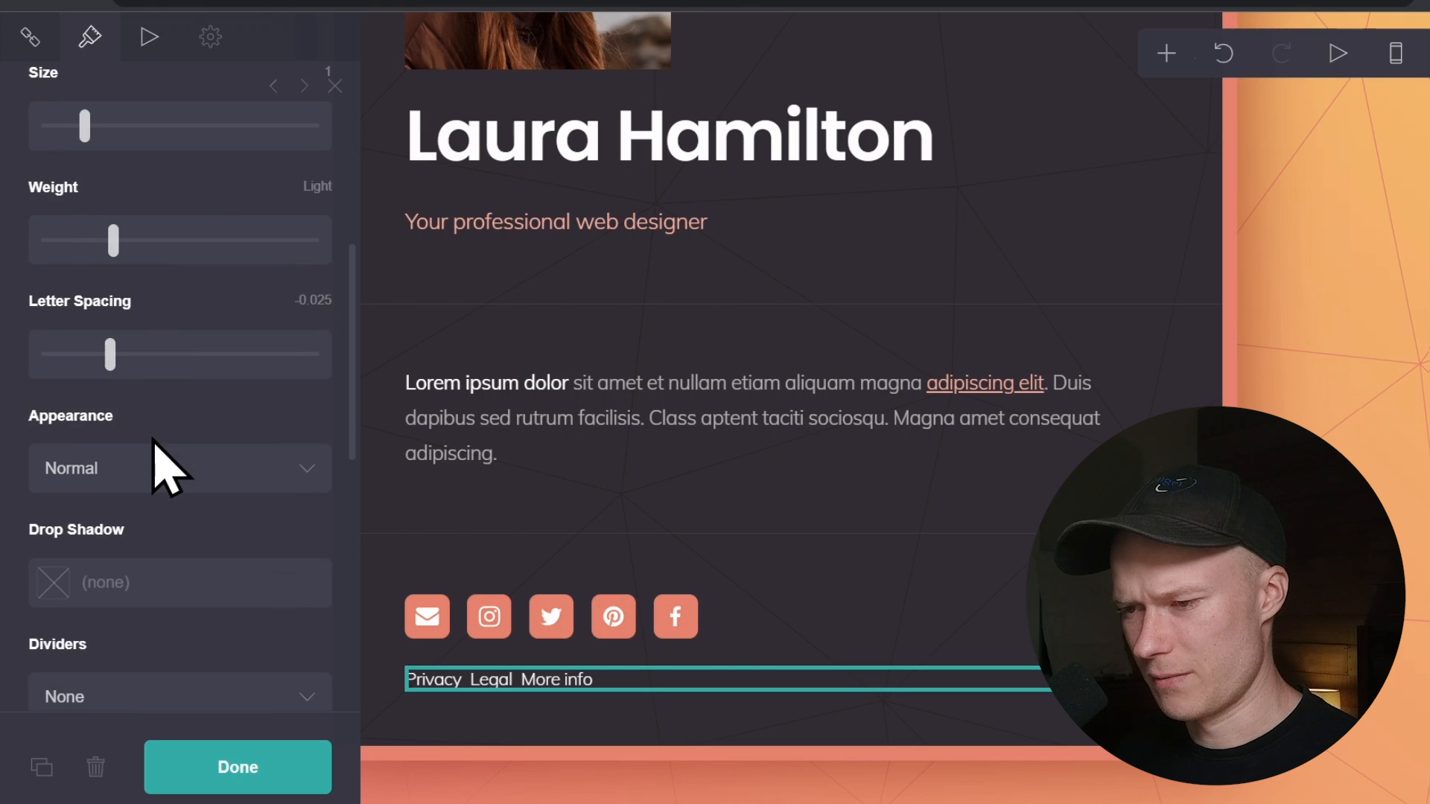
{"action": "scroll", "coordinate": [152, 439], "scroll_direction": "down", "scroll_amount": 5}
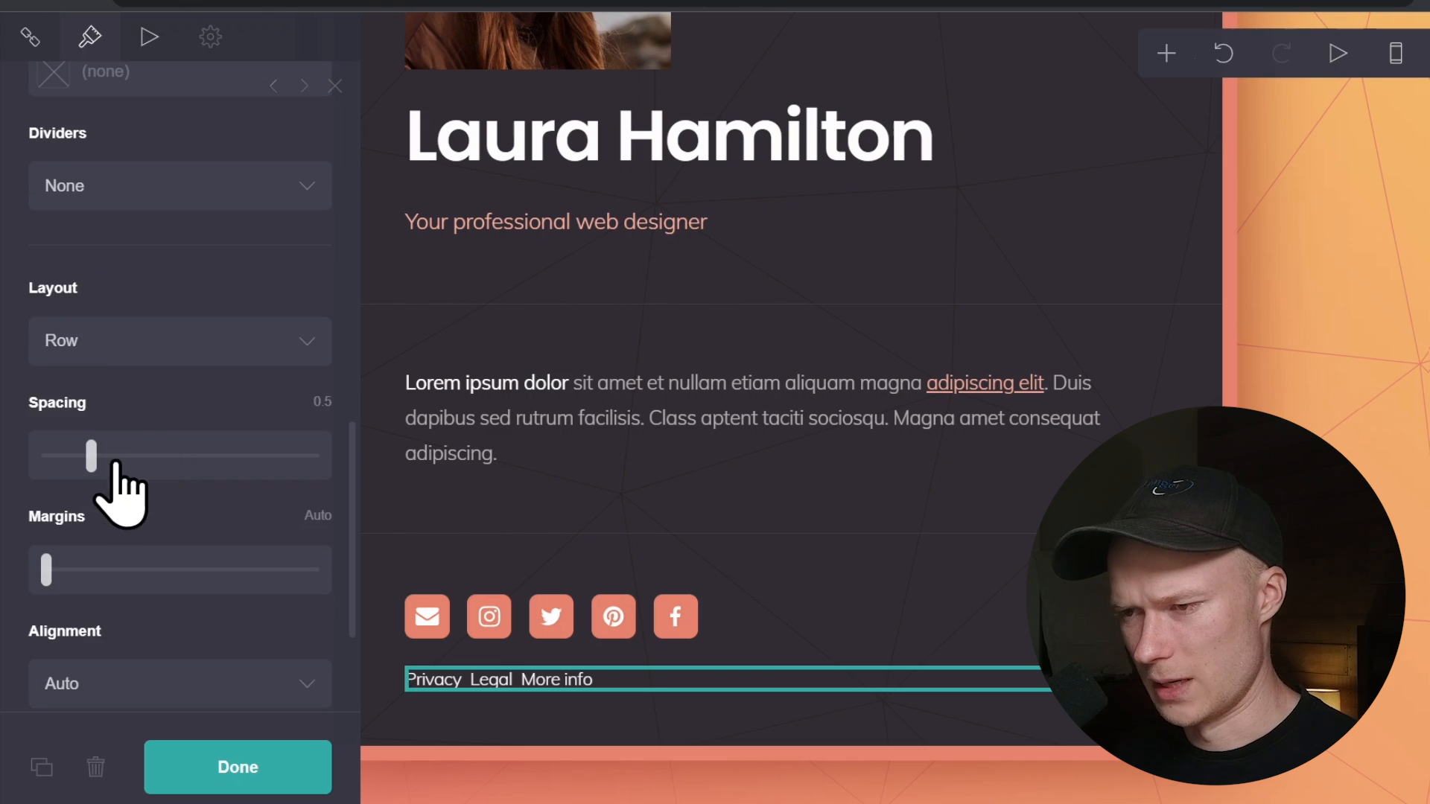
{"action": "left_click_drag", "start_coordinate": [91, 455], "coordinate": [224, 450]}
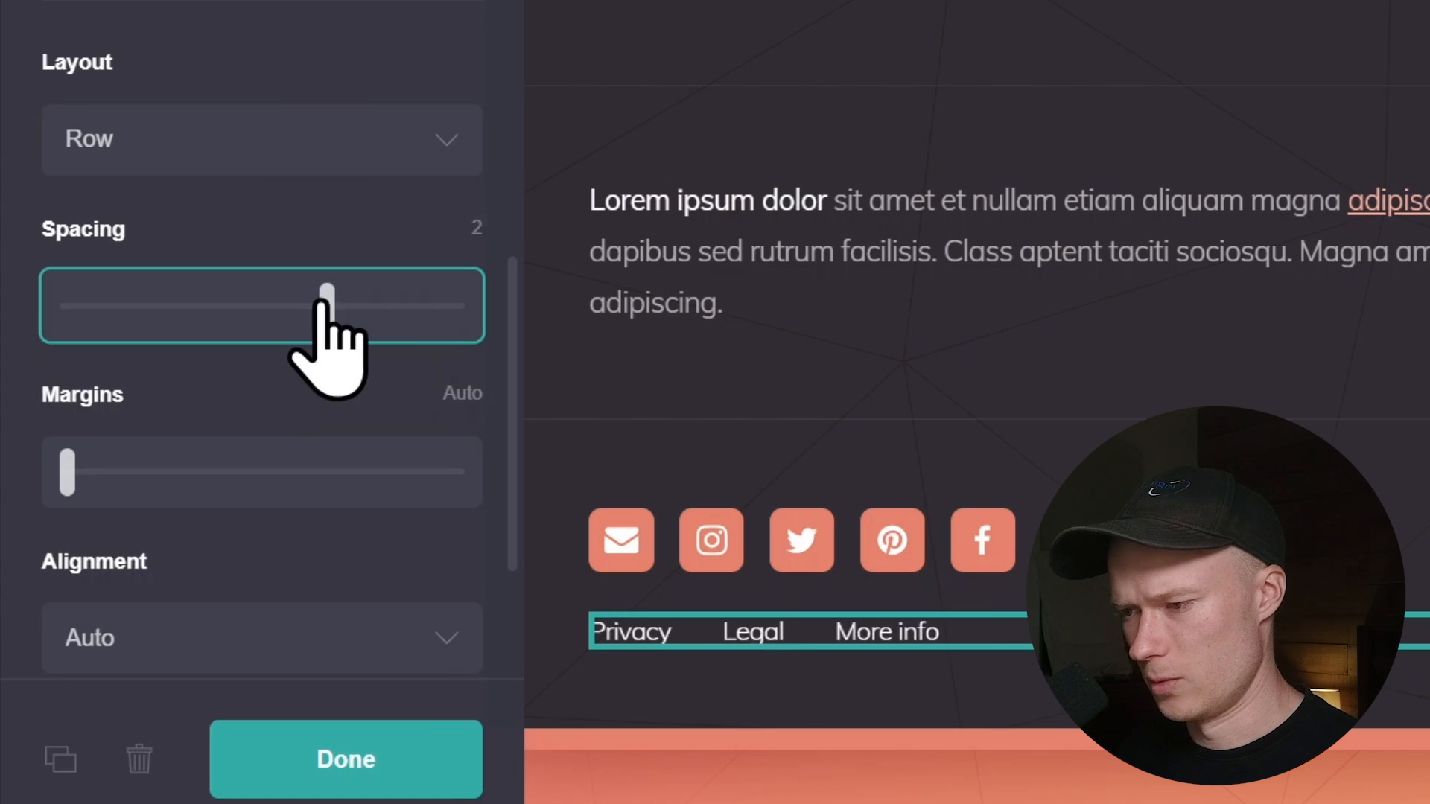
{"action": "left_click_drag", "start_coordinate": [325, 302], "coordinate": [217, 308]}
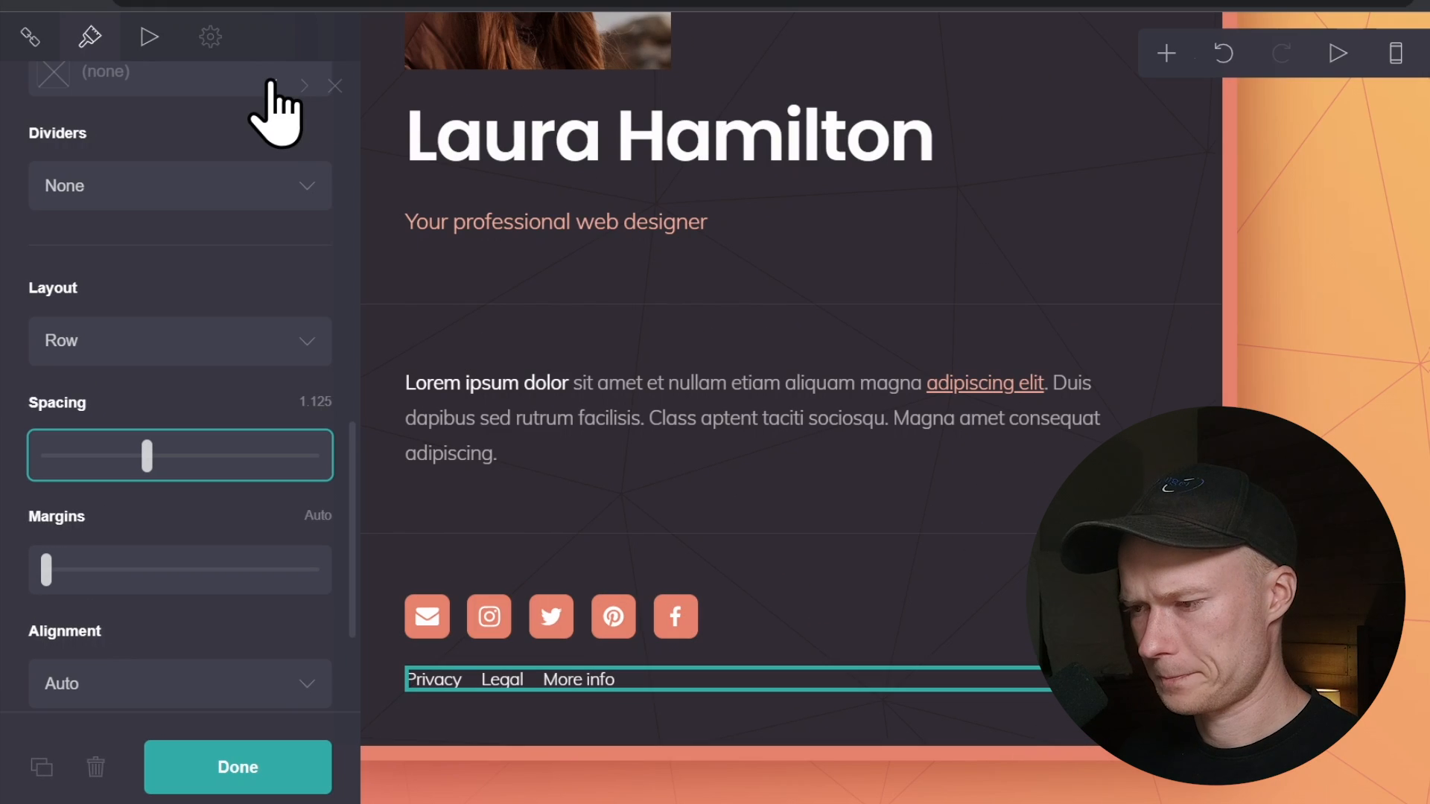
{"action": "left_click", "coordinate": [270, 81]}
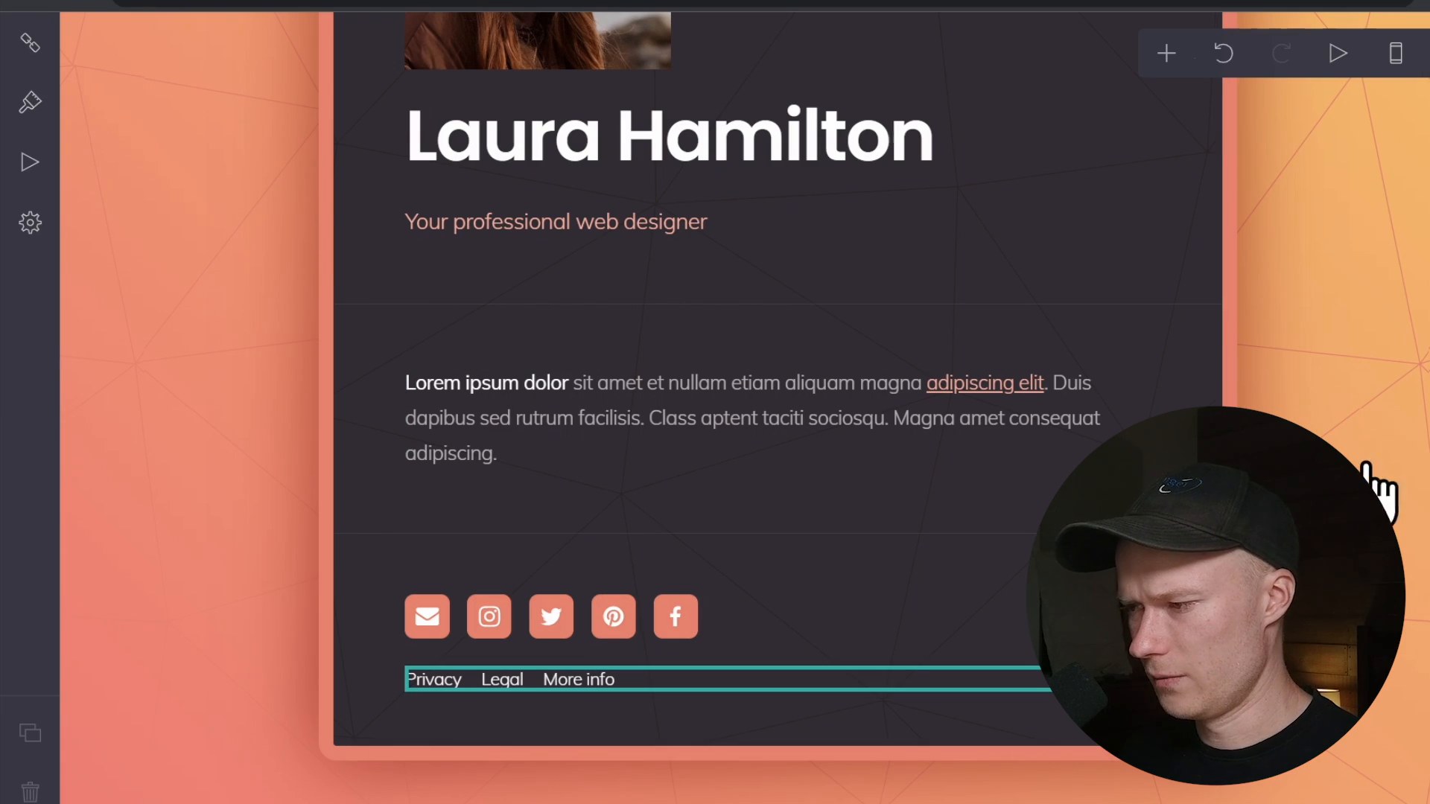
{"action": "left_click", "coordinate": [1405, 439]}
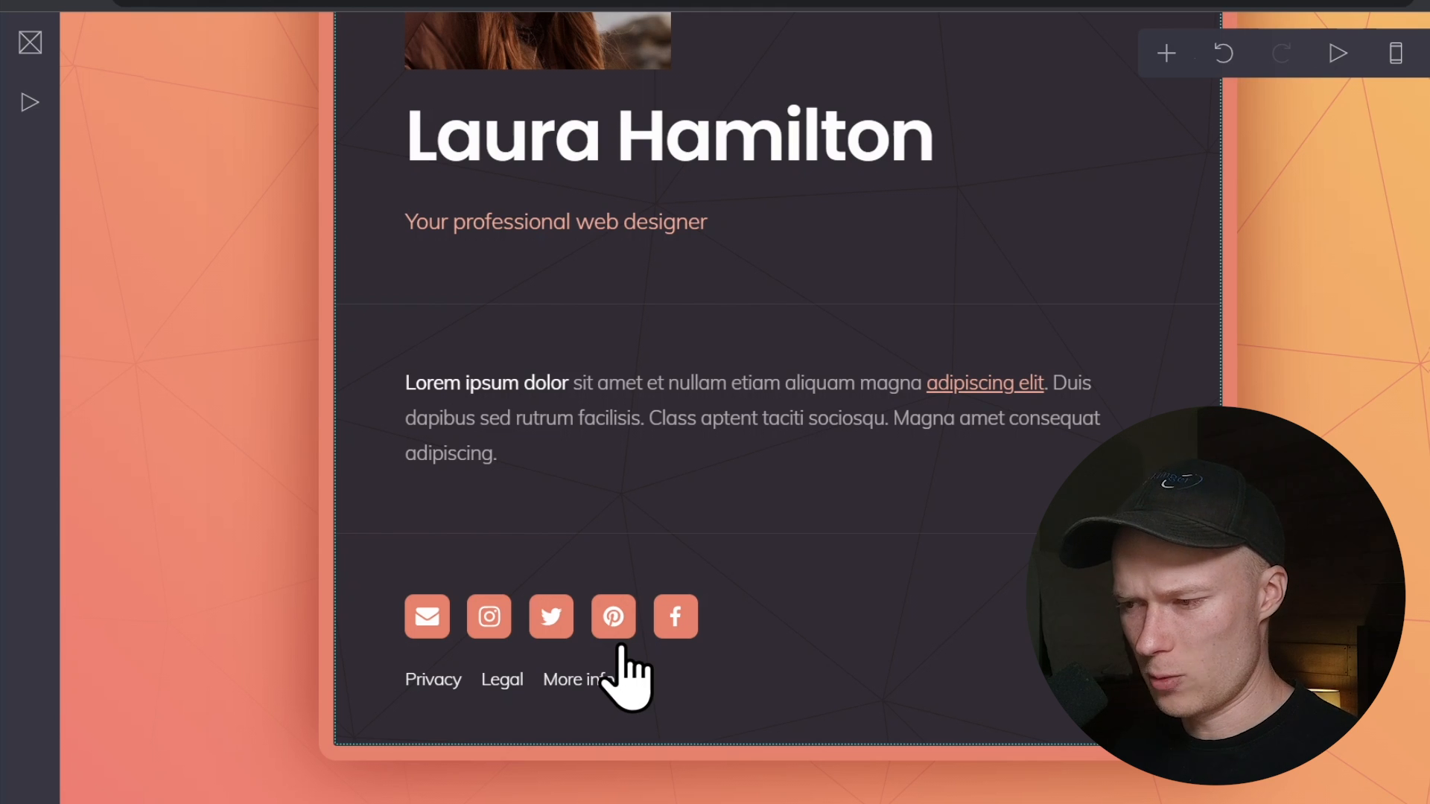
- Review the social icons' entries and their appearance settings
{"action": "left_click", "coordinate": [605, 592]}
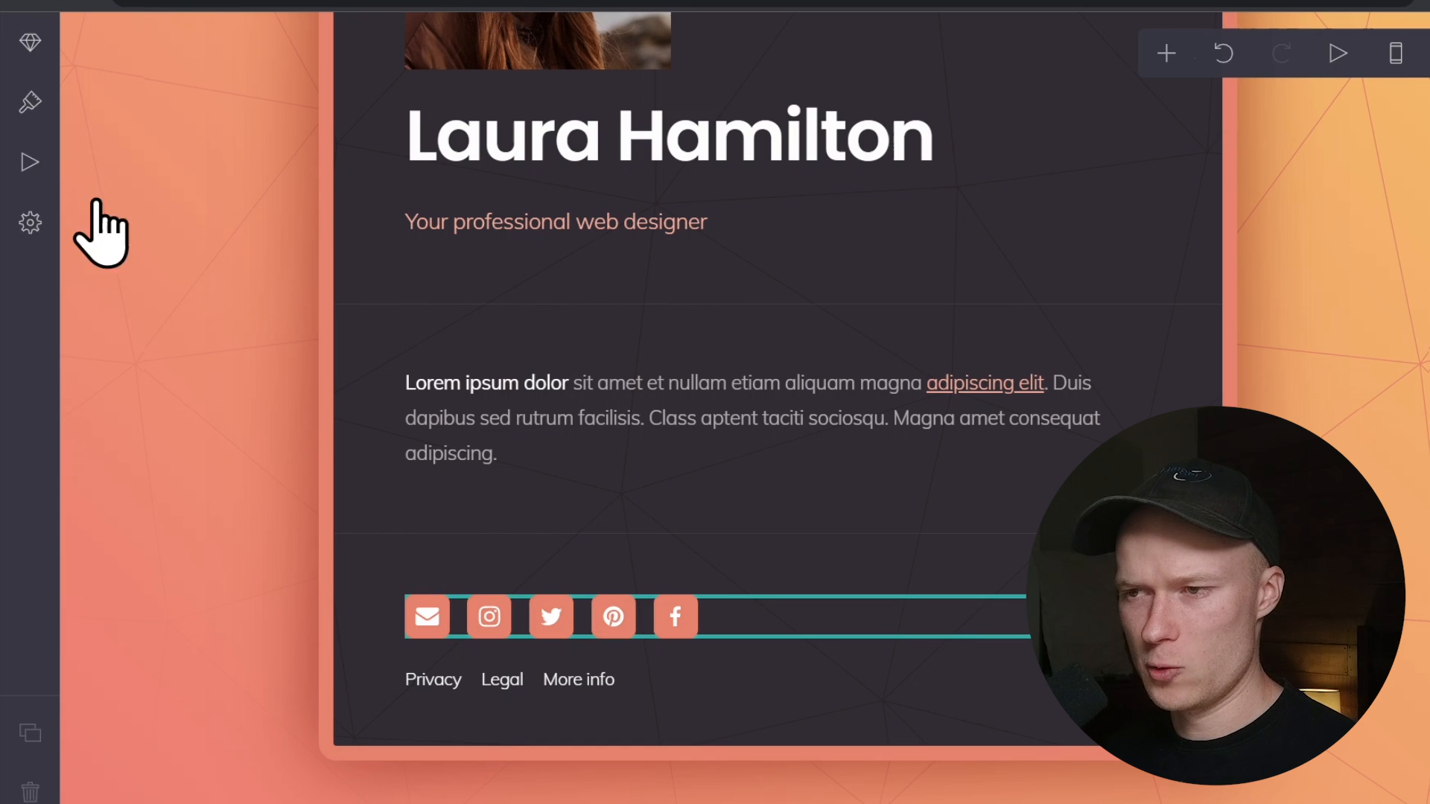
{"action": "left_click", "coordinate": [30, 38]}
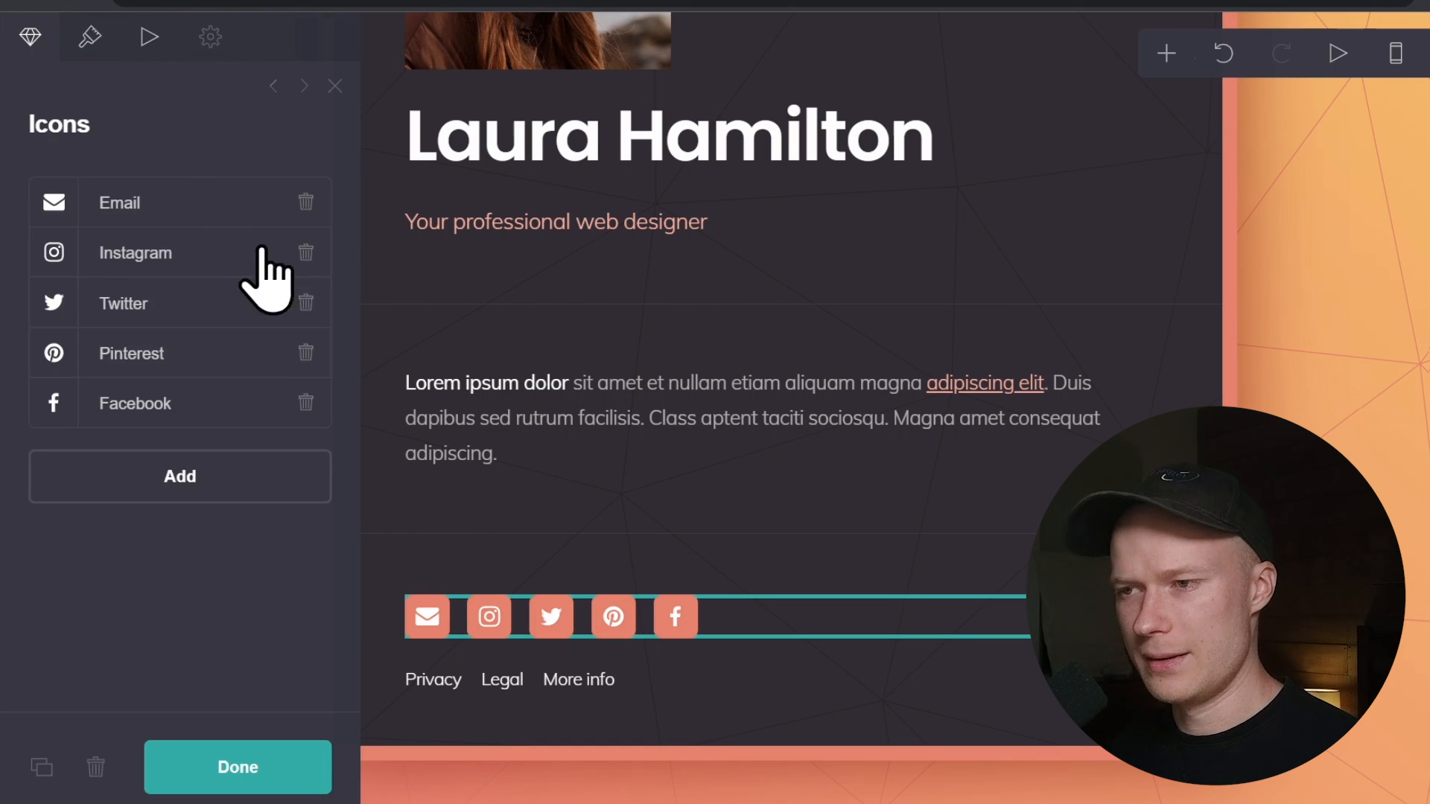
{"action": "left_click", "coordinate": [90, 38]}
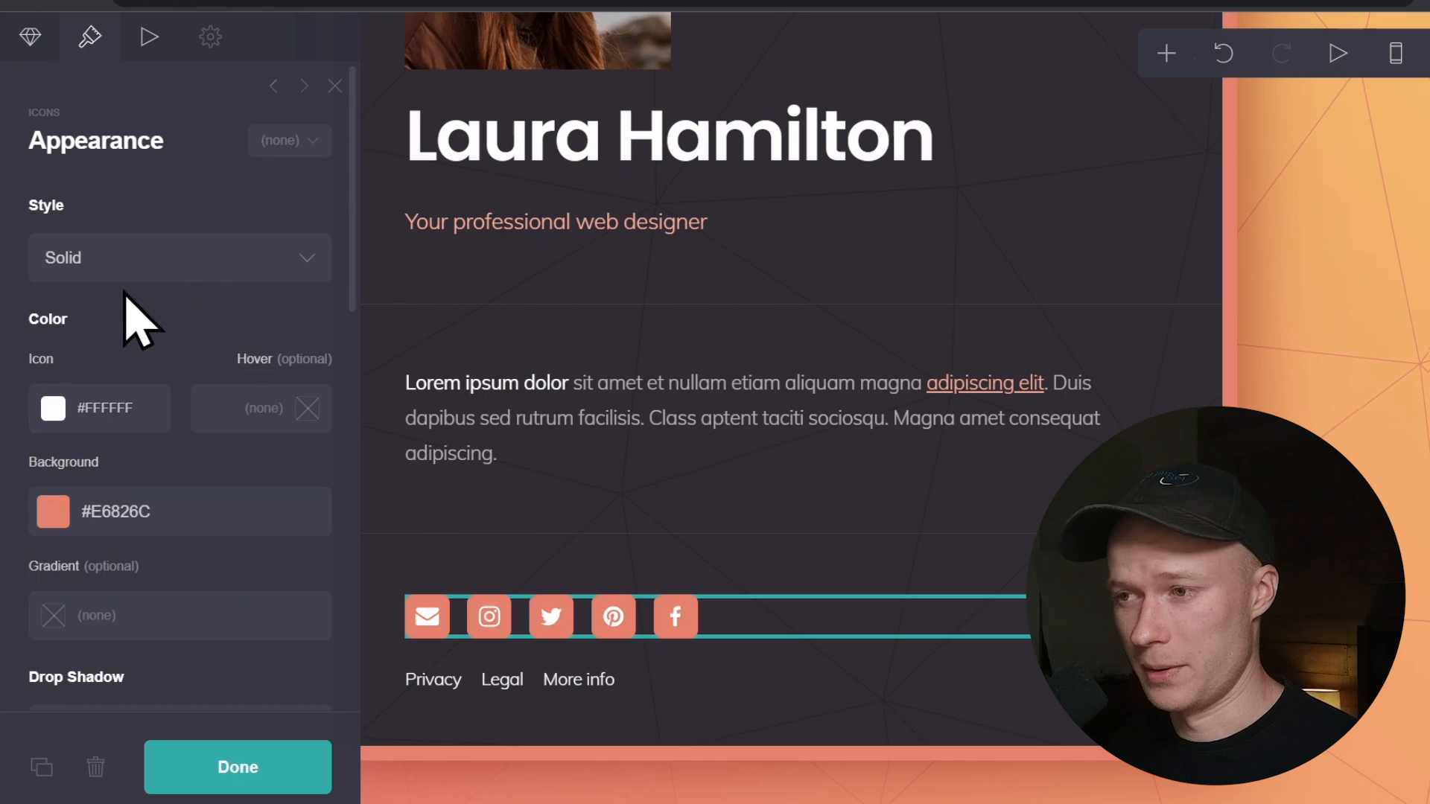
{"action": "left_click", "coordinate": [275, 86]}
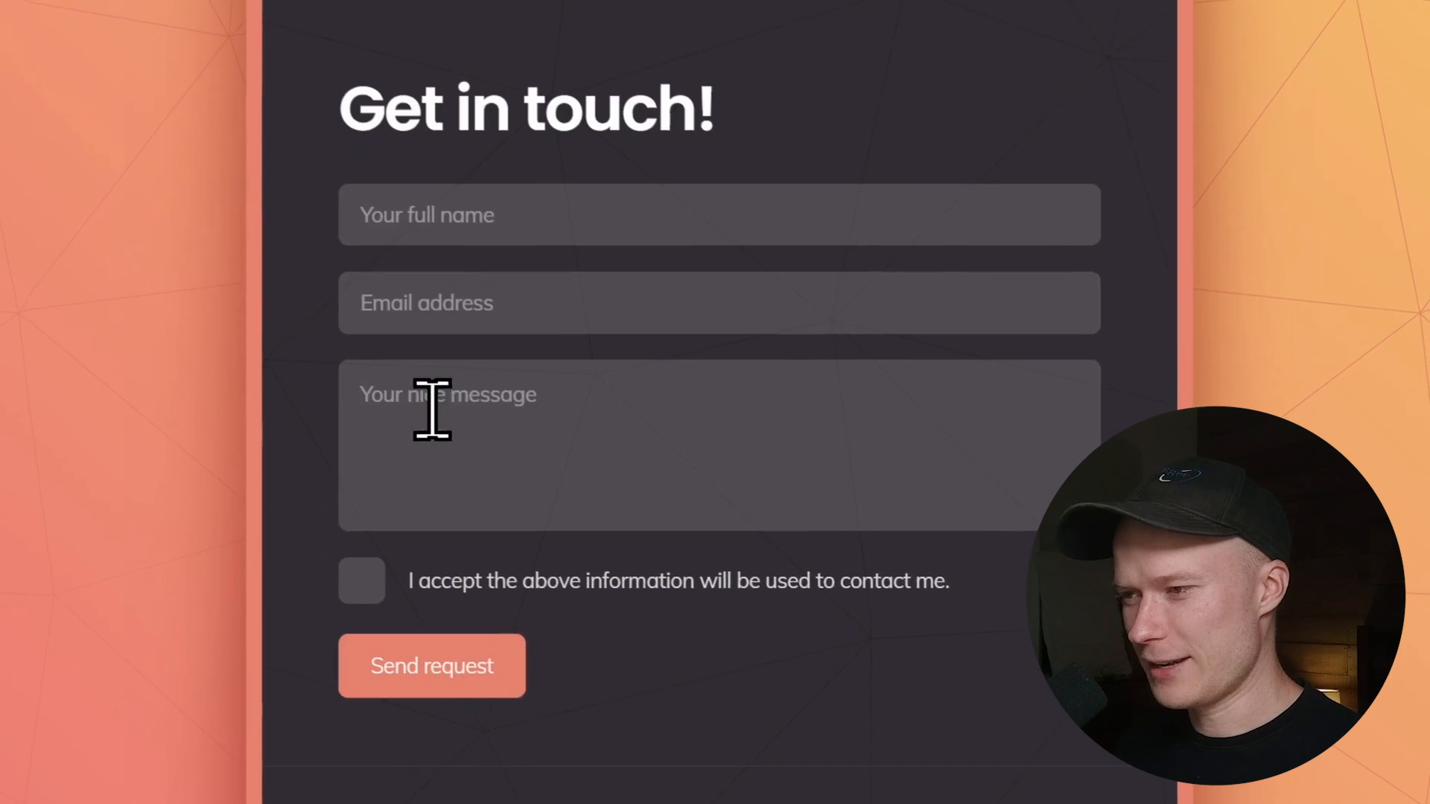
- Examine the contact form, pricing columns and navigation buttons in the finished example site
{"action": "scroll", "coordinate": [432, 409], "scroll_direction": "up", "scroll_amount": 2}
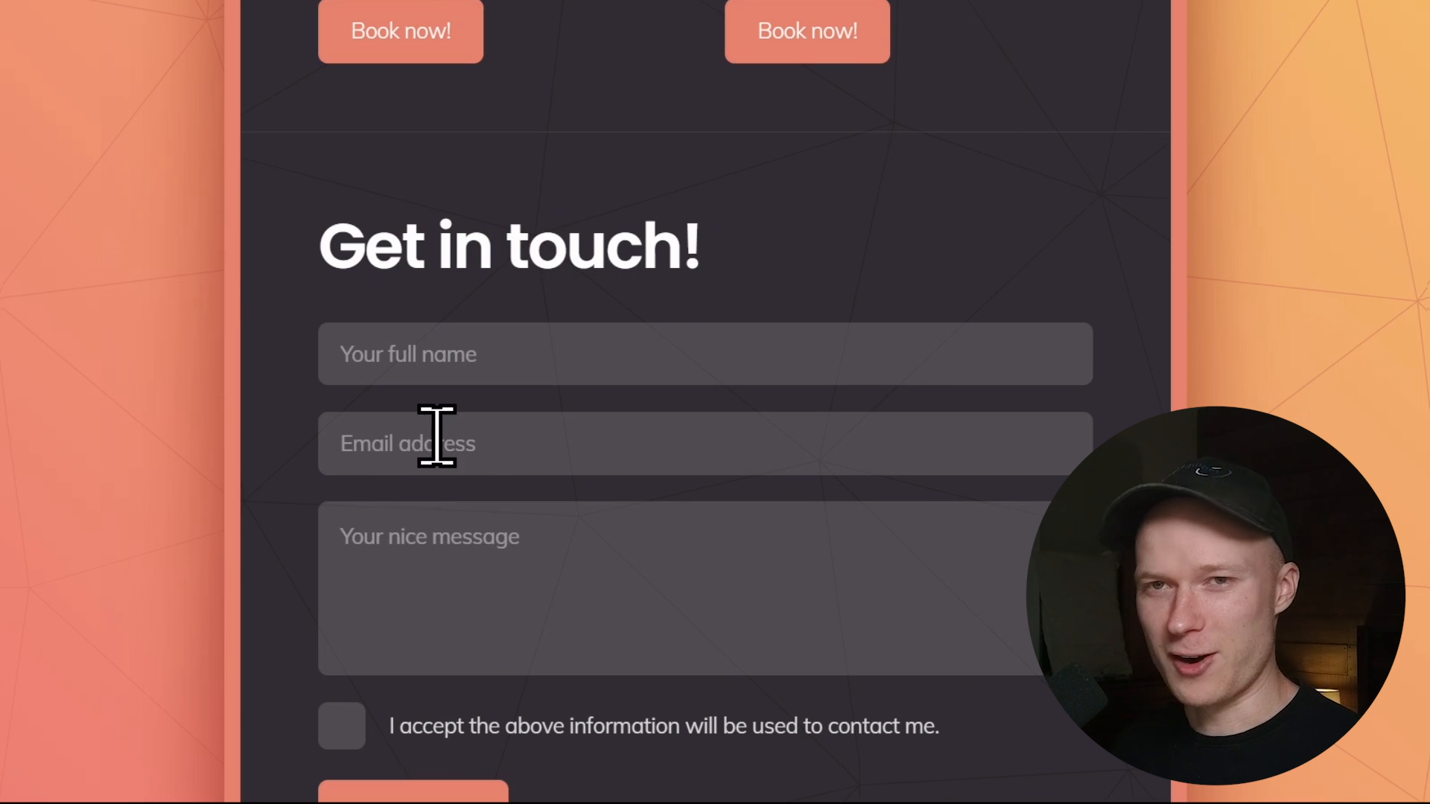
{"action": "scroll", "coordinate": [537, 511], "scroll_direction": "down", "scroll_amount": 2}
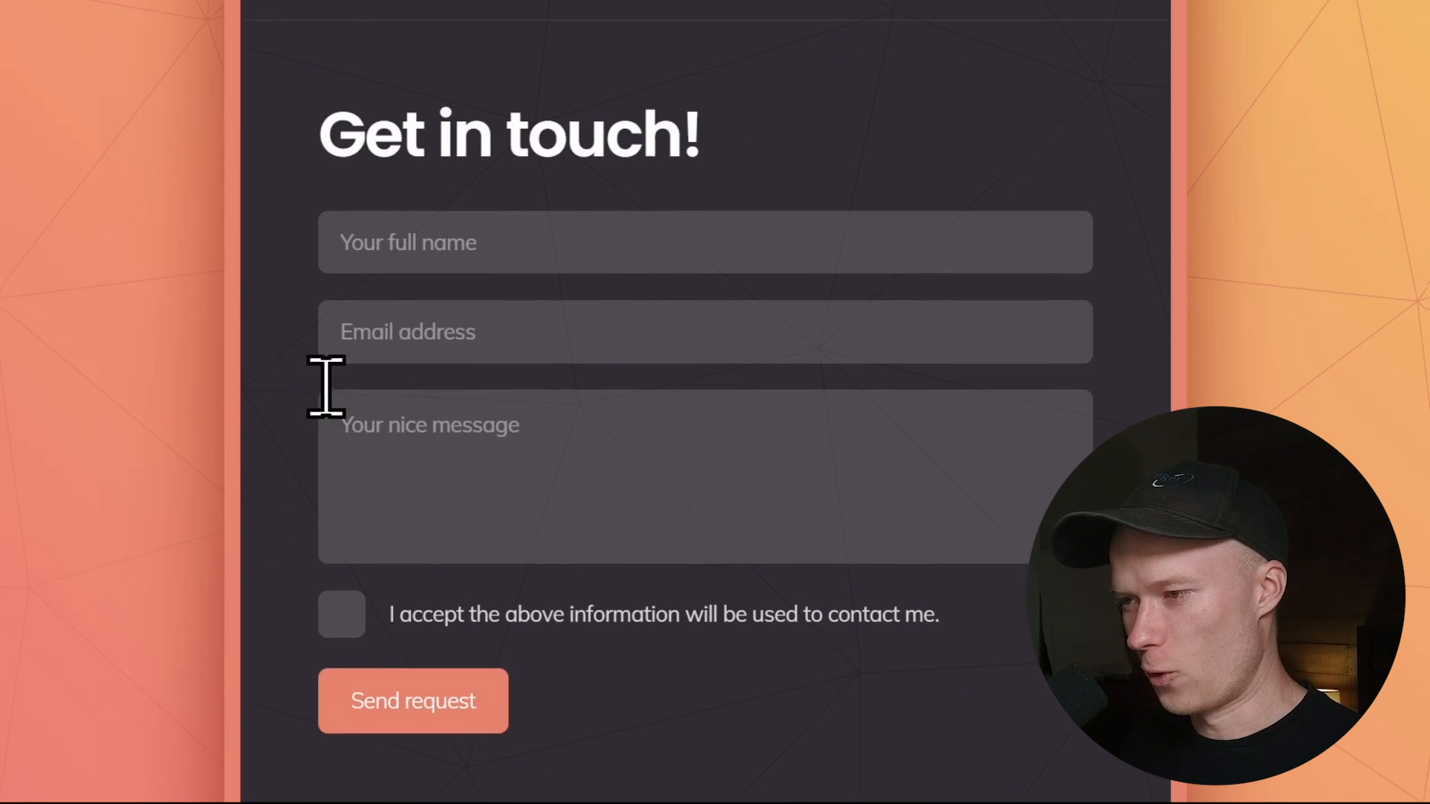
{"action": "scroll", "coordinate": [489, 501], "scroll_direction": "up", "scroll_amount": 2}
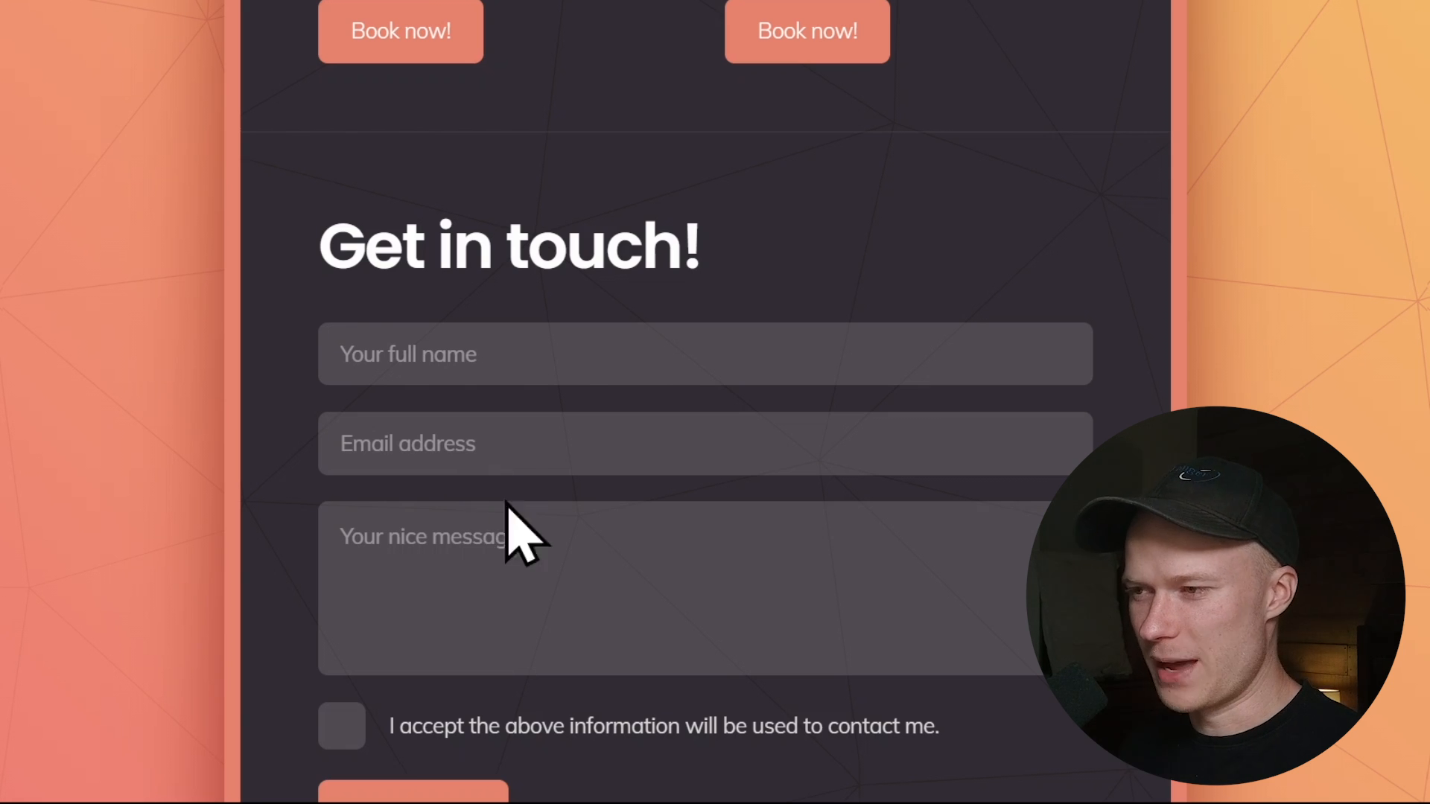
{"action": "scroll", "coordinate": [510, 527], "scroll_direction": "up", "scroll_amount": 12}
{"action": "scroll", "coordinate": [545, 566], "scroll_direction": "up", "scroll_amount": 2}
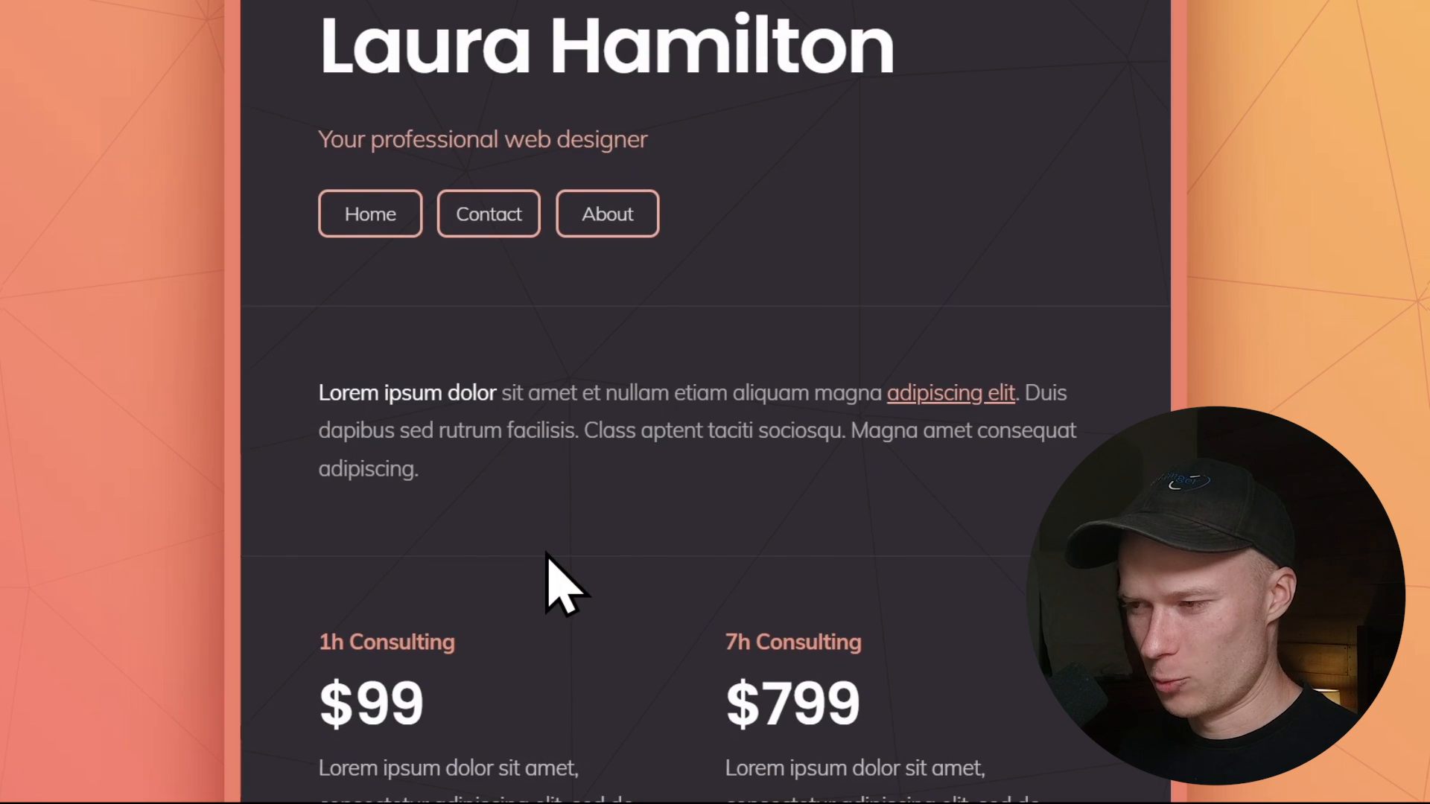
- Study the Get in touch! form's heading, input fields, consent checkbox and submit button in the finished example site
{"action": "scroll", "coordinate": [545, 555], "scroll_direction": "down", "scroll_amount": 6}
{"action": "scroll", "coordinate": [526, 557], "scroll_direction": "down", "scroll_amount": 8}
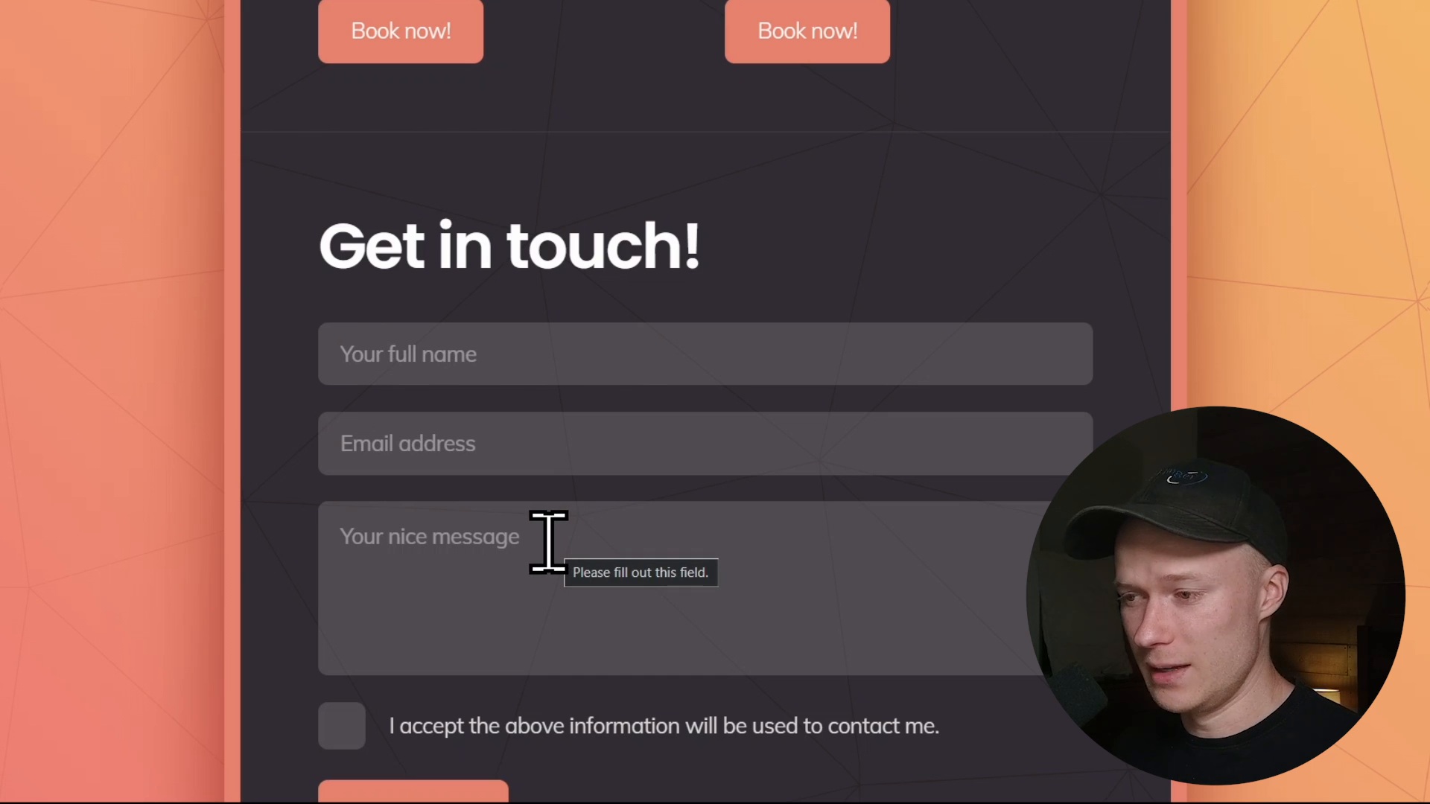
{"action": "scroll", "coordinate": [541, 526], "scroll_direction": "down", "scroll_amount": 2}
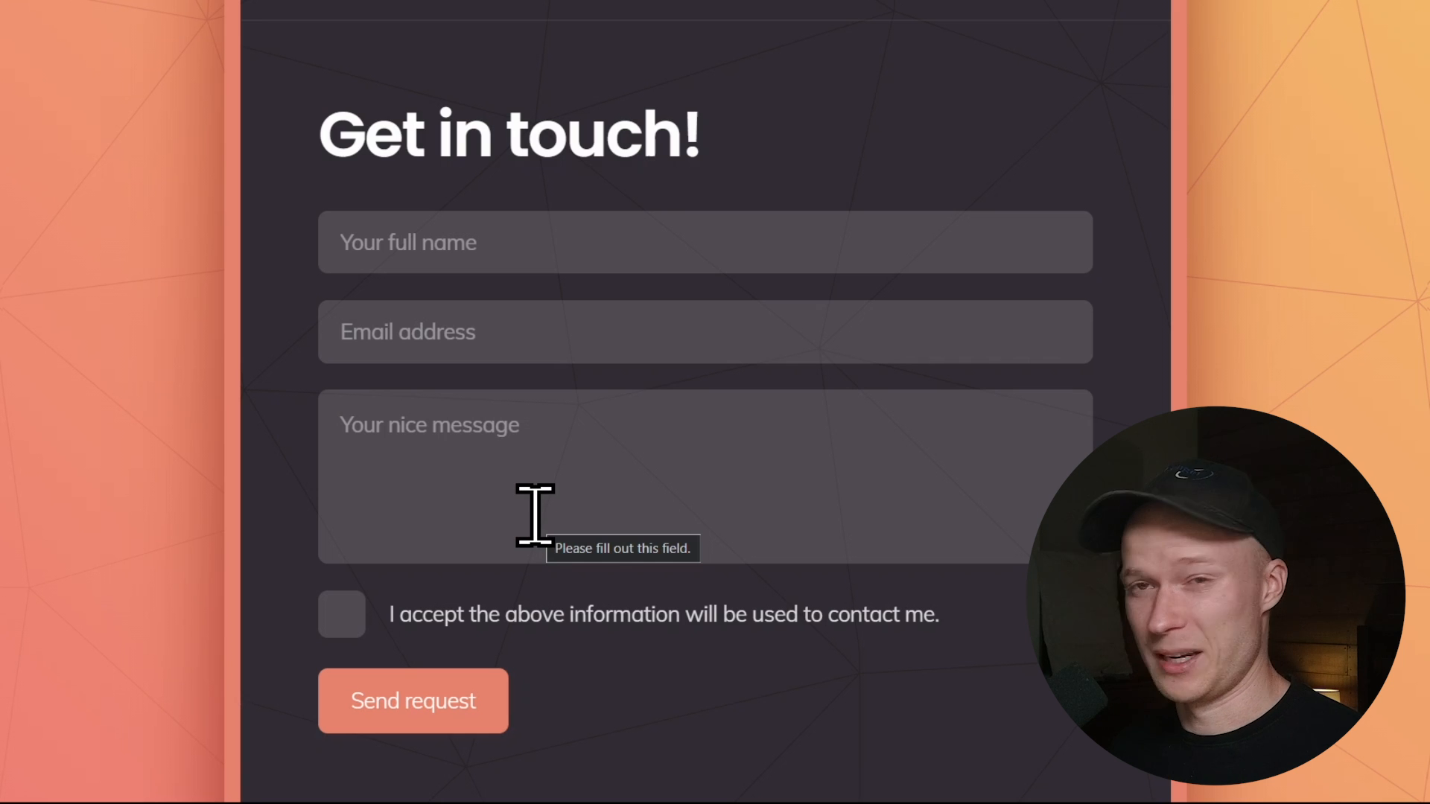
{"action": "scroll", "coordinate": [521, 499], "scroll_direction": "up", "scroll_amount": 3}
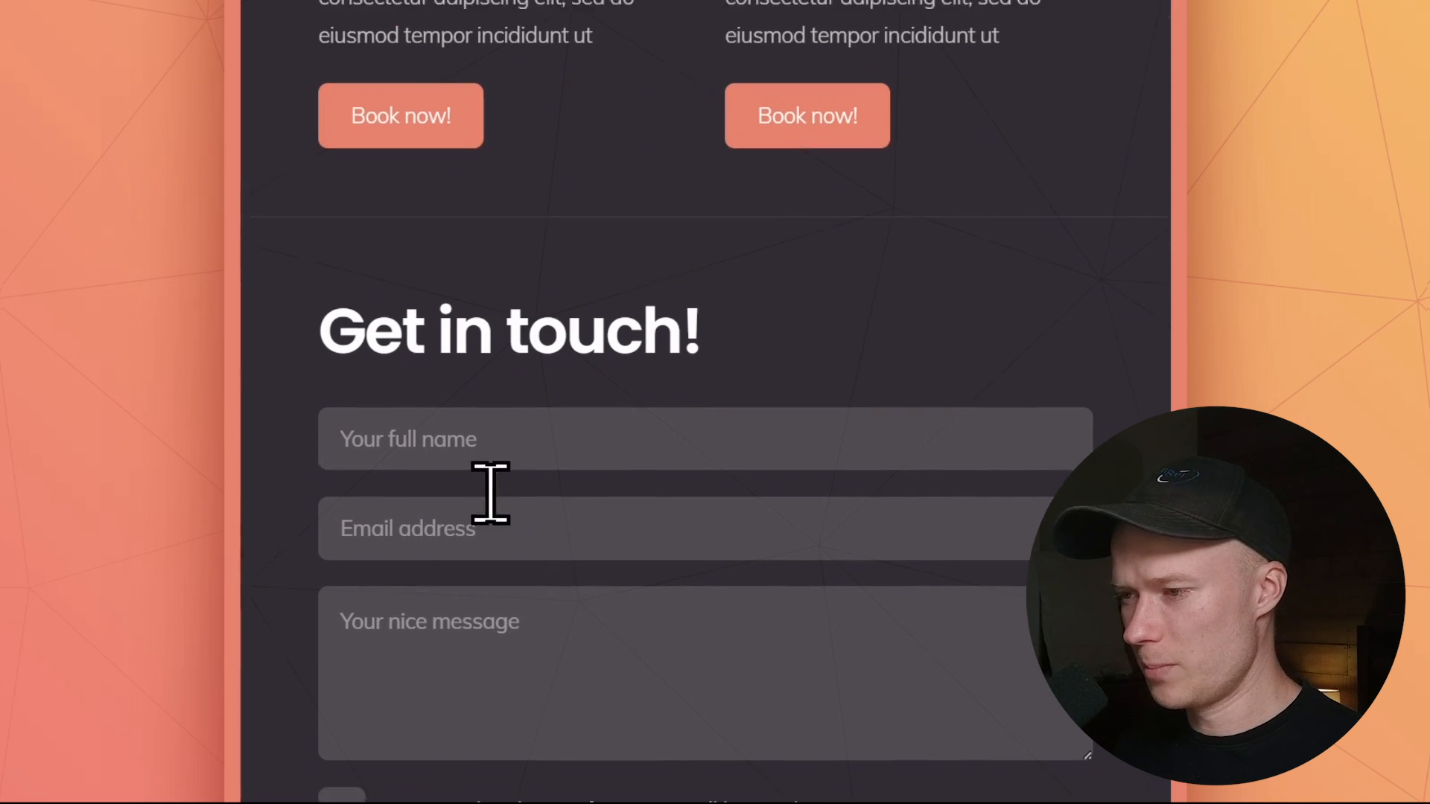
{"action": "scroll", "coordinate": [491, 447], "scroll_direction": "down", "scroll_amount": 1}
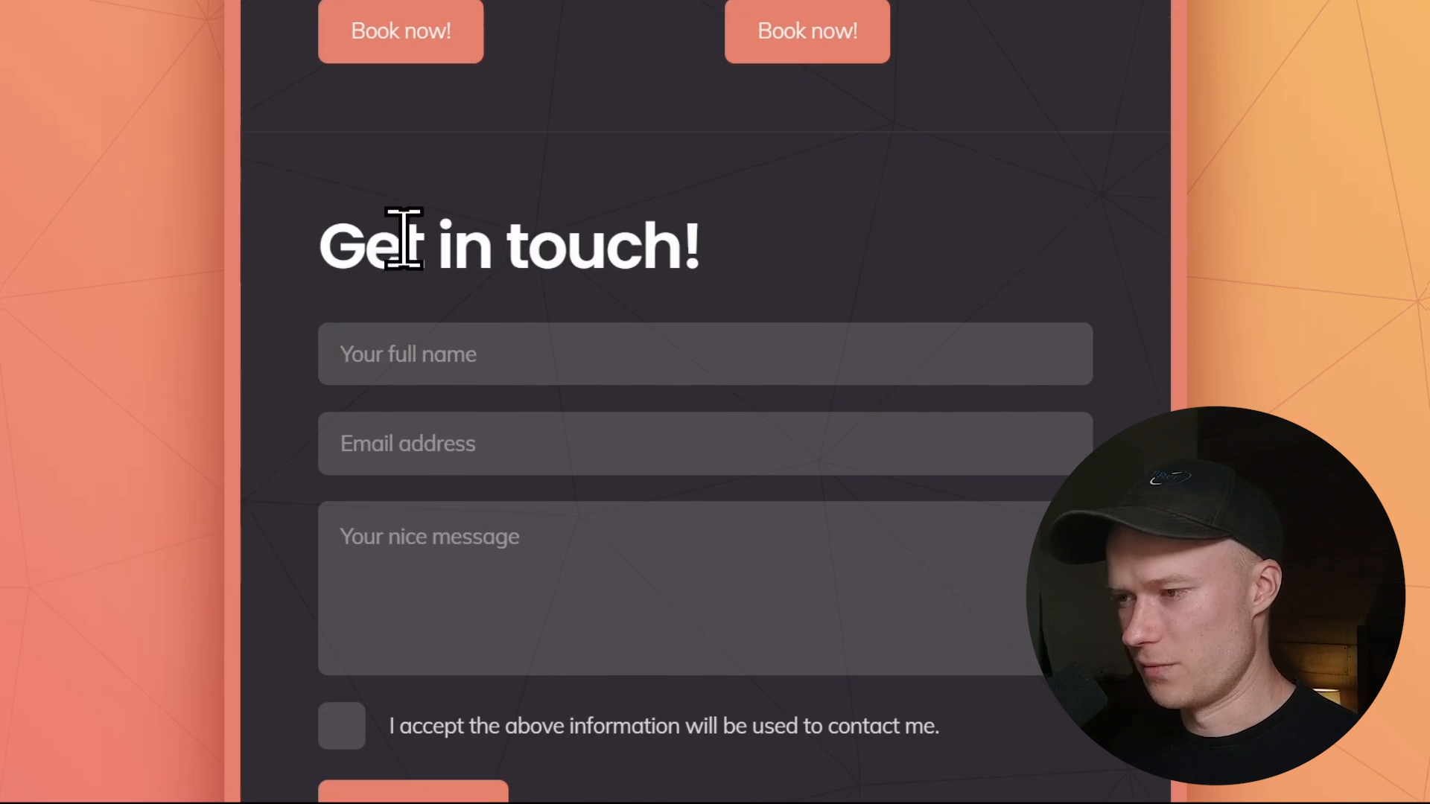
{"action": "scroll", "coordinate": [417, 283], "scroll_direction": "down", "scroll_amount": 3}
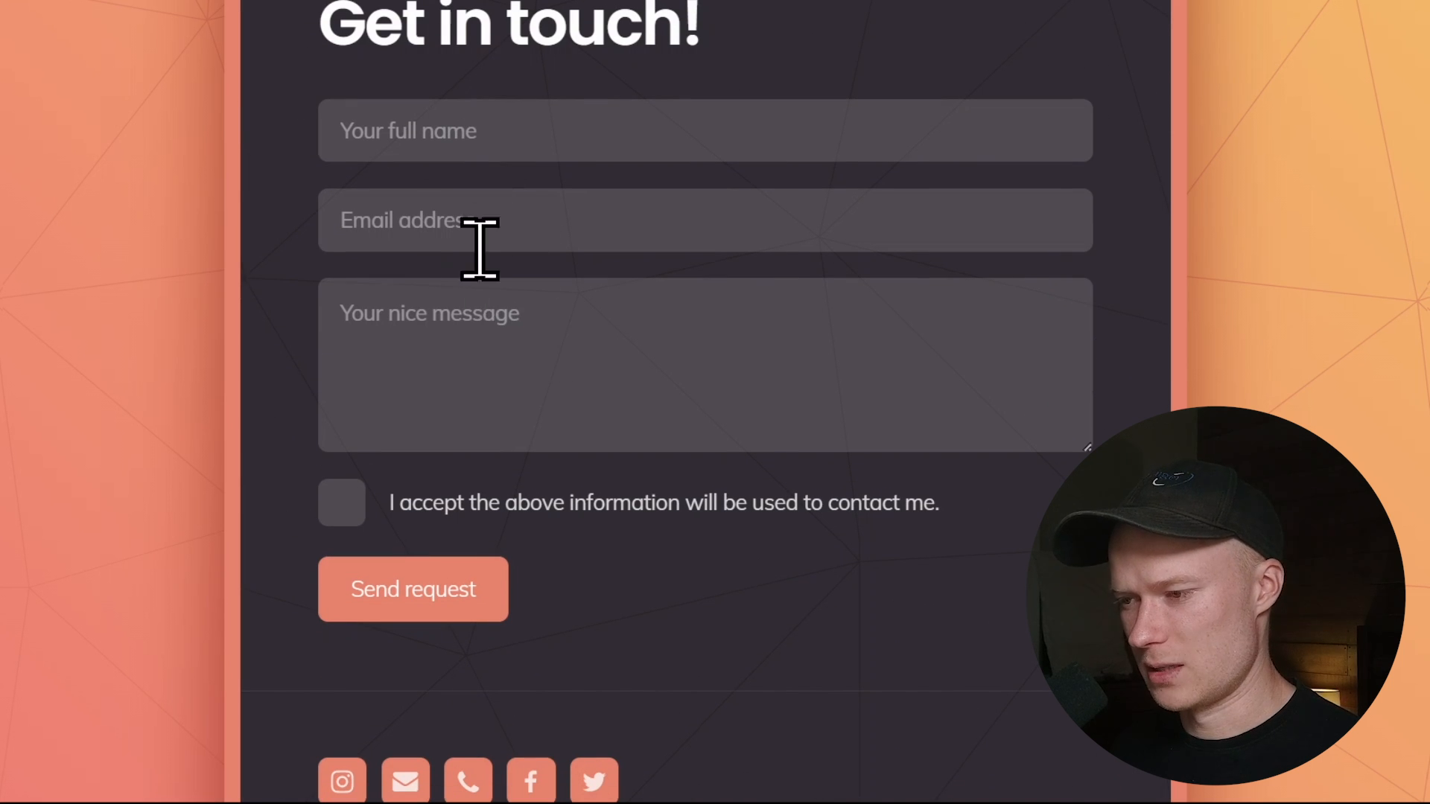
{"action": "scroll", "coordinate": [484, 327], "scroll_direction": "up", "scroll_amount": 2}
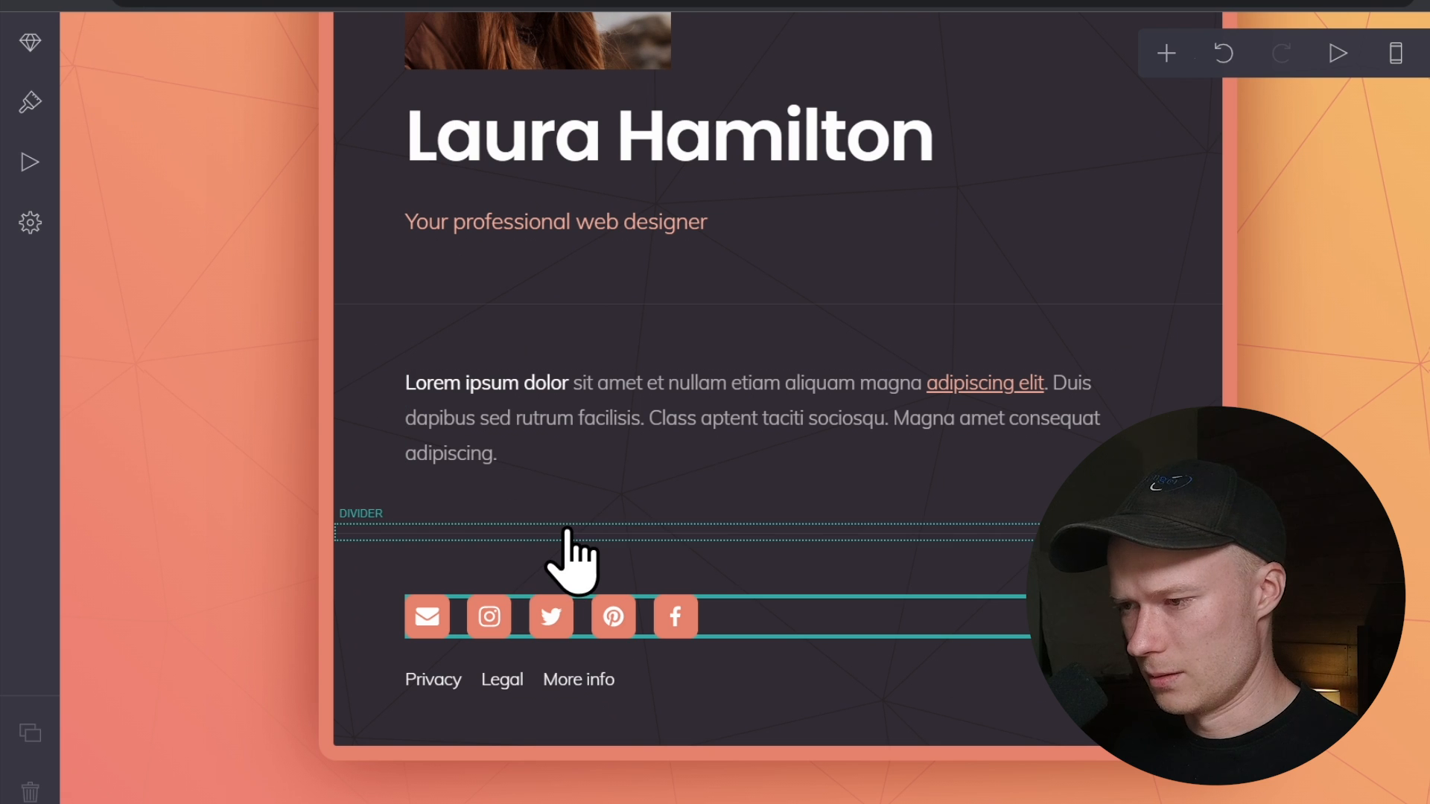
- Return to the Carrd editor, duplicate the divider above the social icons, and select the upper of the two dividers
{"action": "left_click", "coordinate": [568, 532]}
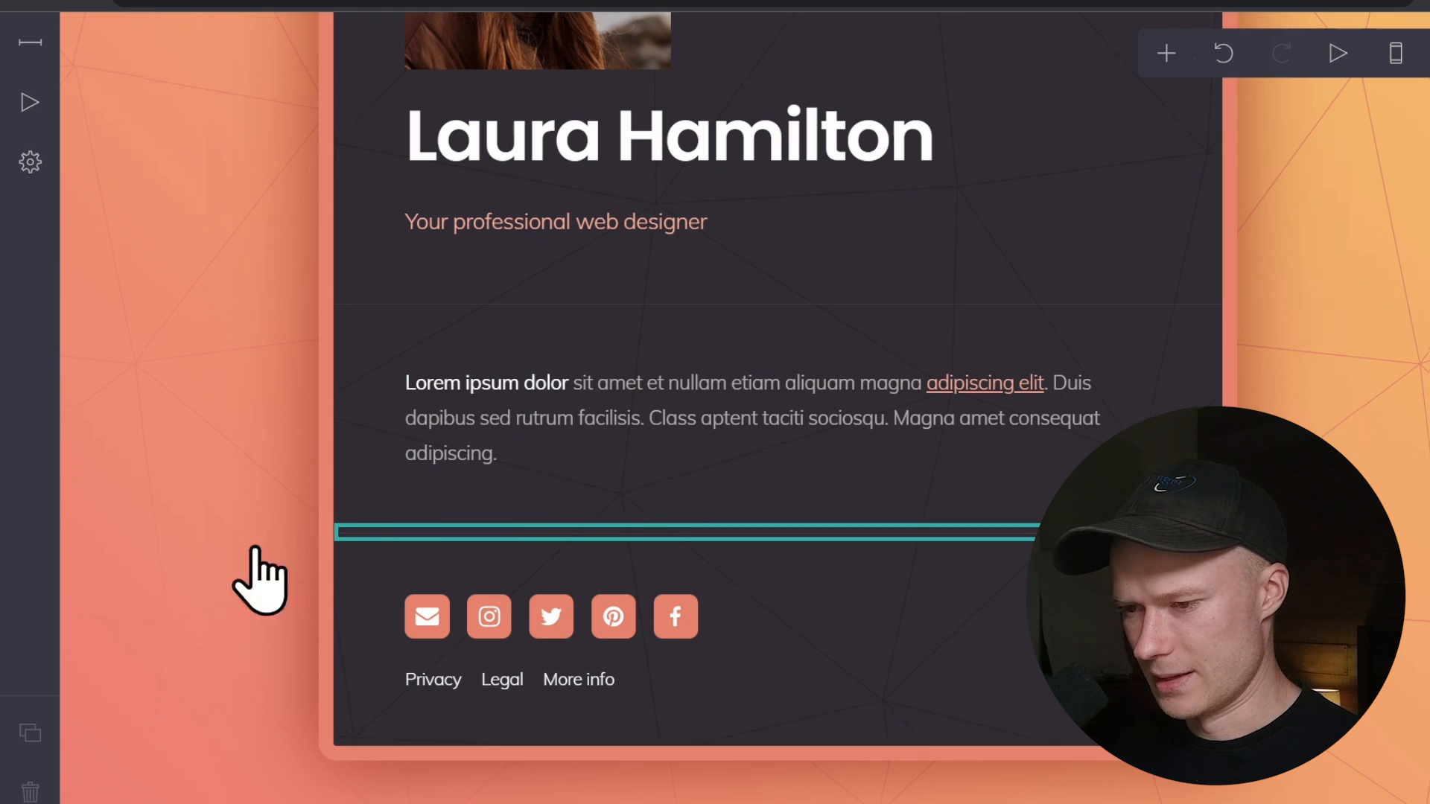
{"action": "left_click", "coordinate": [29, 736]}
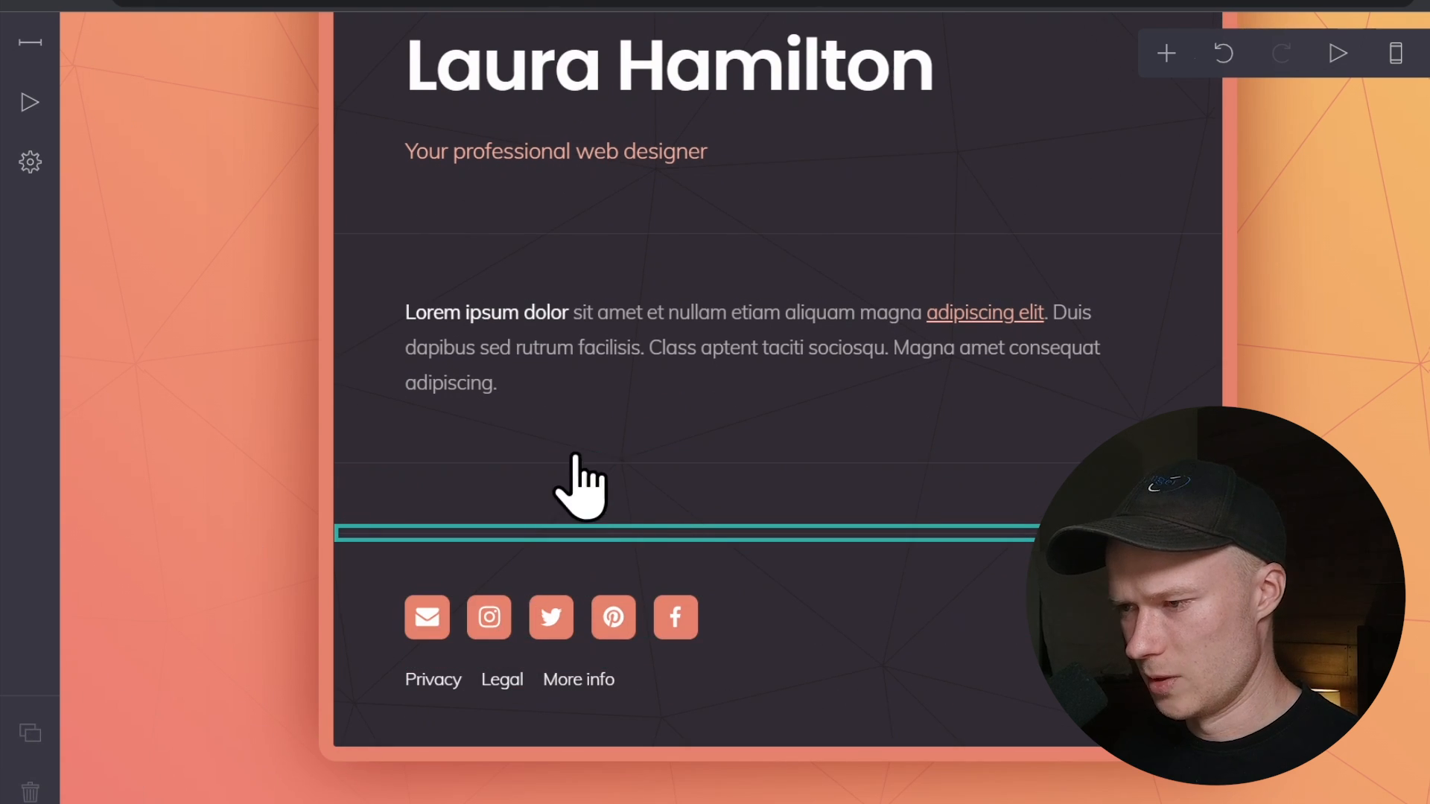
{"action": "left_click", "coordinate": [663, 463]}
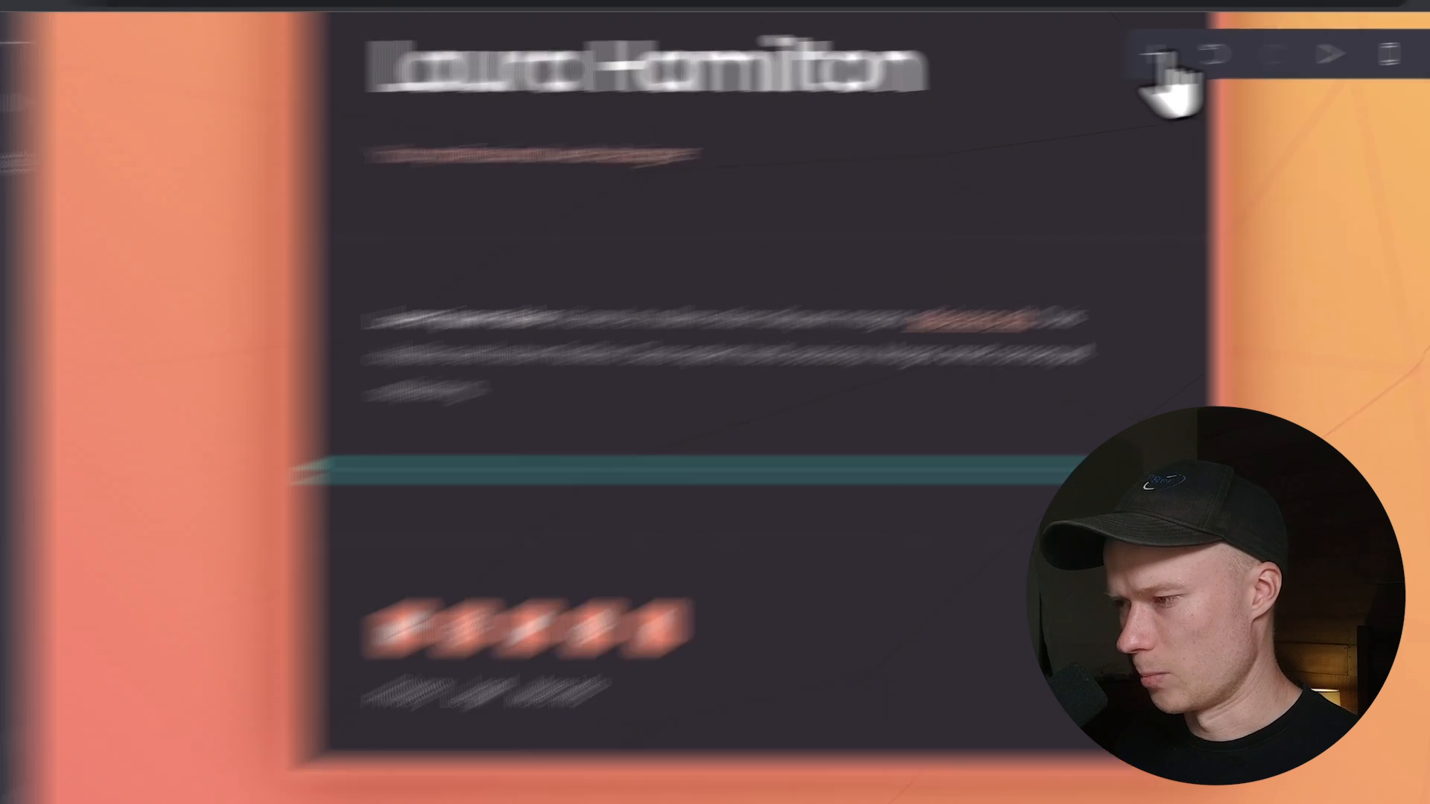
- Start the free 7-day Pro trial from the locked Form element and dismiss the trial notice
{"action": "left_click", "coordinate": [1166, 53]}
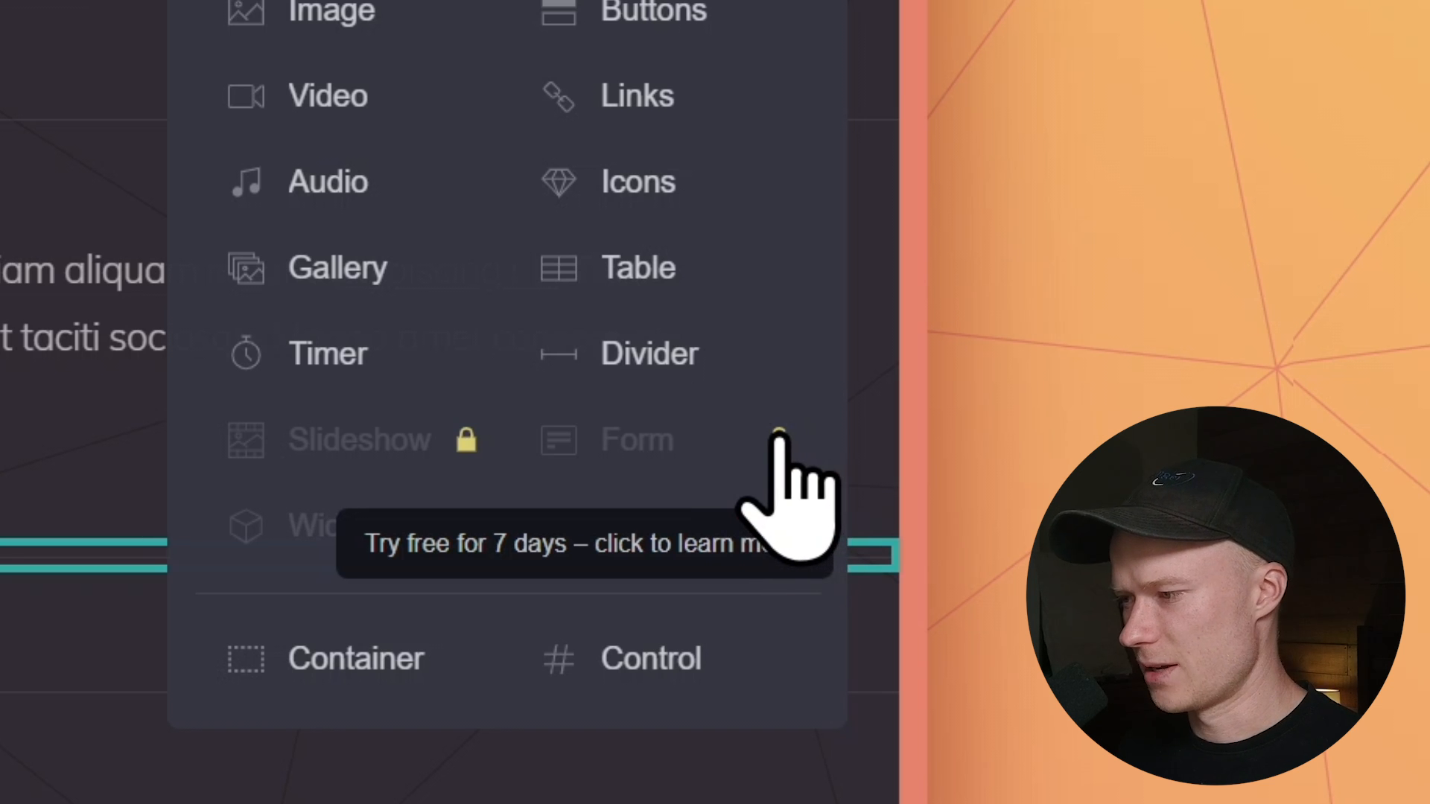
{"action": "left_click", "coordinate": [779, 441]}
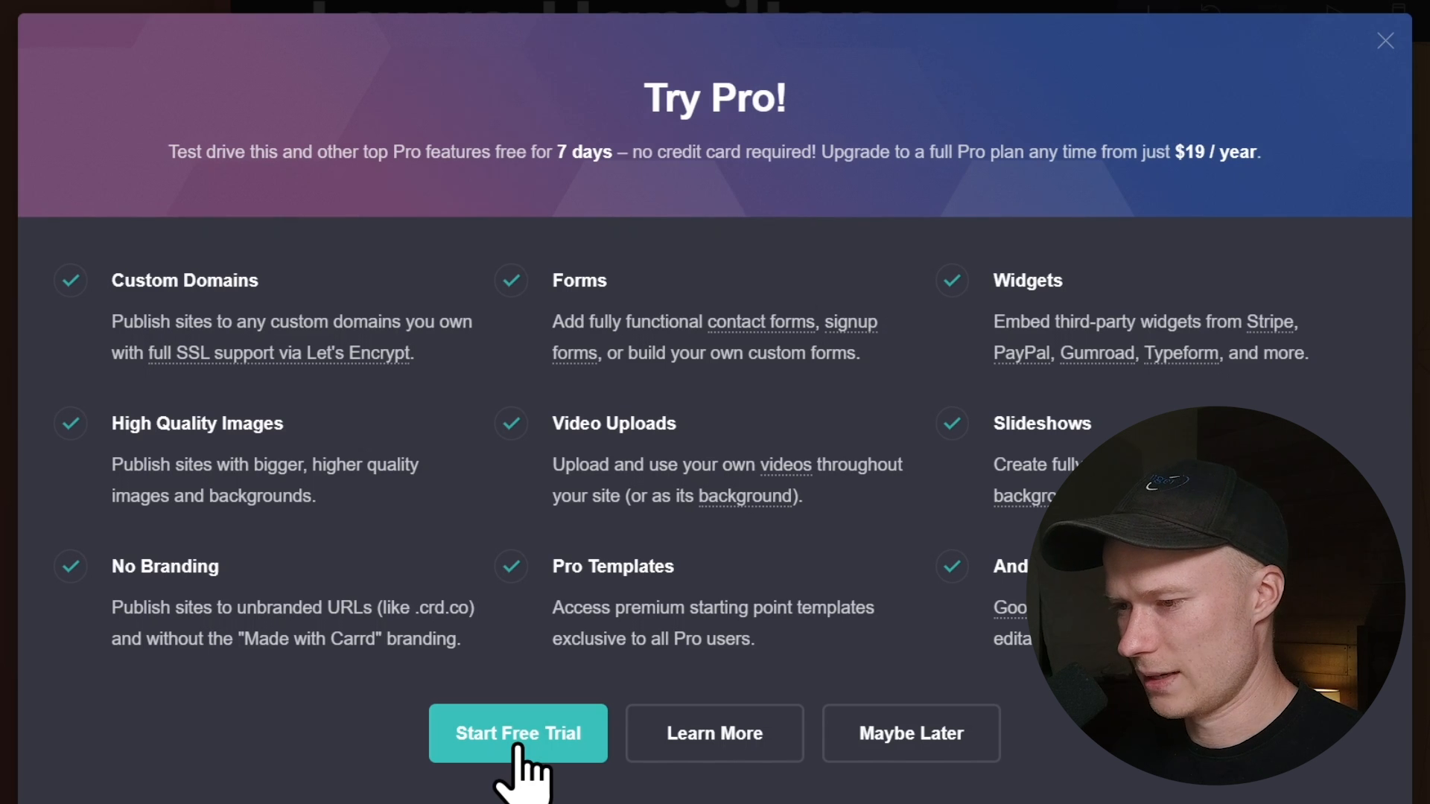
{"action": "left_click", "coordinate": [521, 774]}
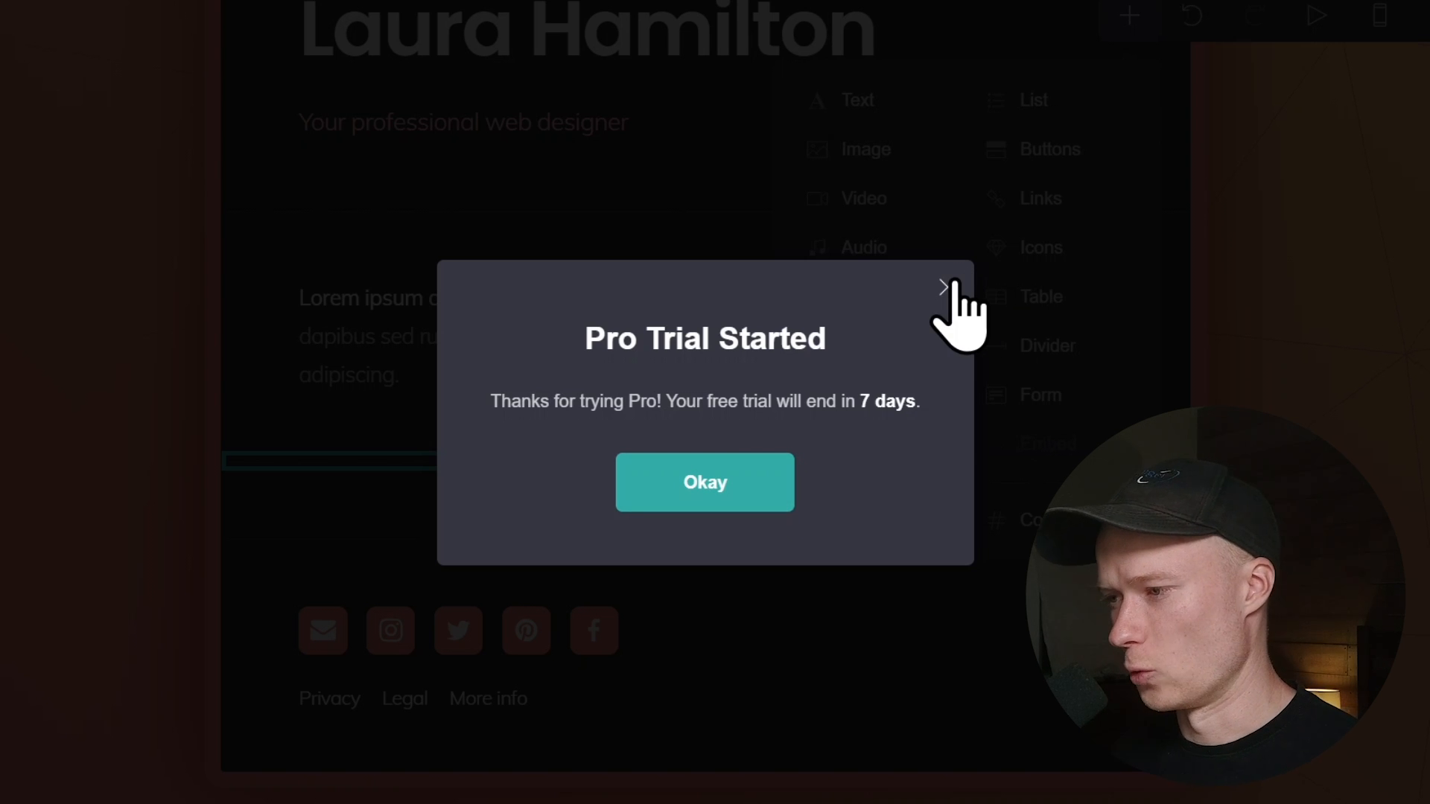
{"action": "left_click", "coordinate": [953, 284]}
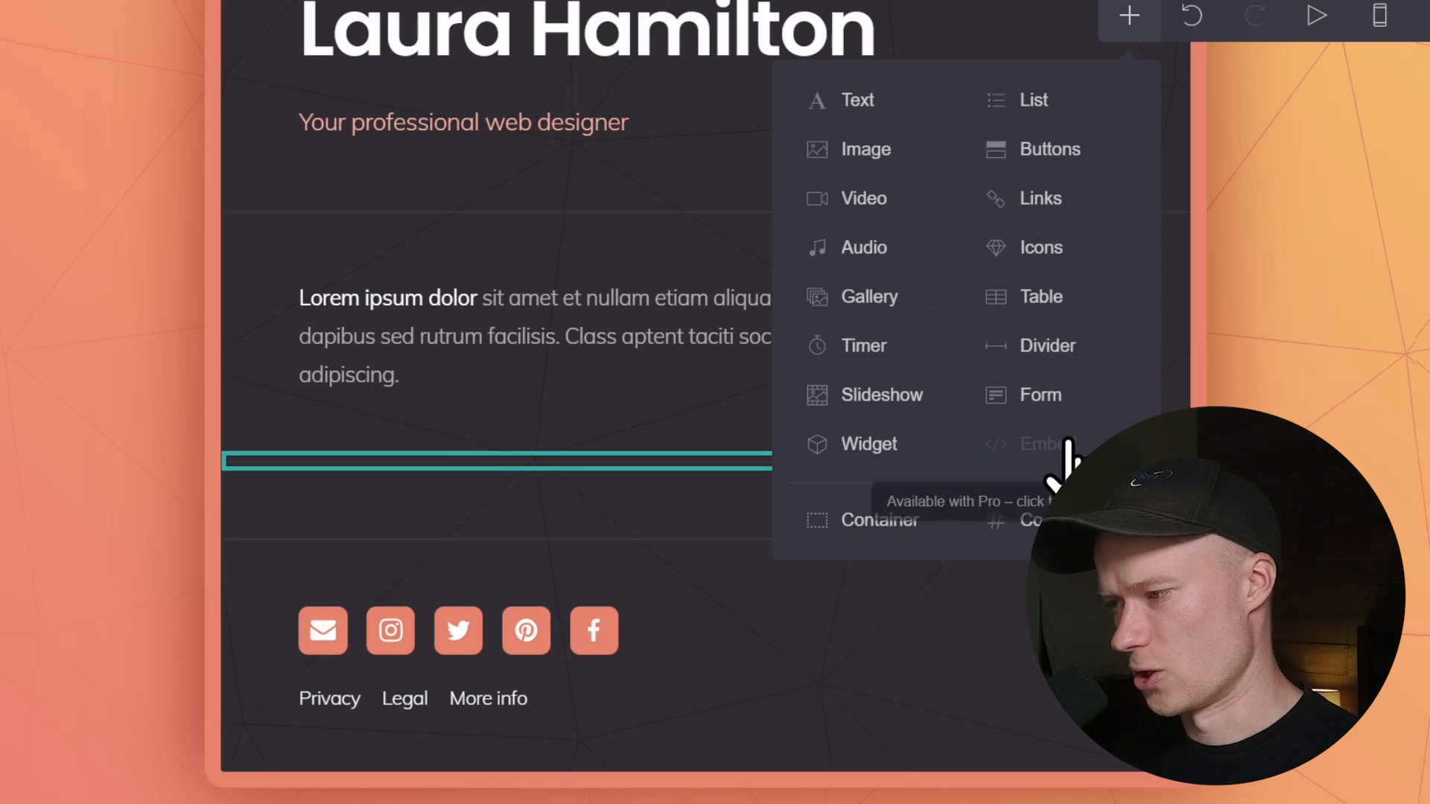
- Insert a form between the two dividers above the social icons and deselect it
{"action": "left_click", "coordinate": [1032, 402]}
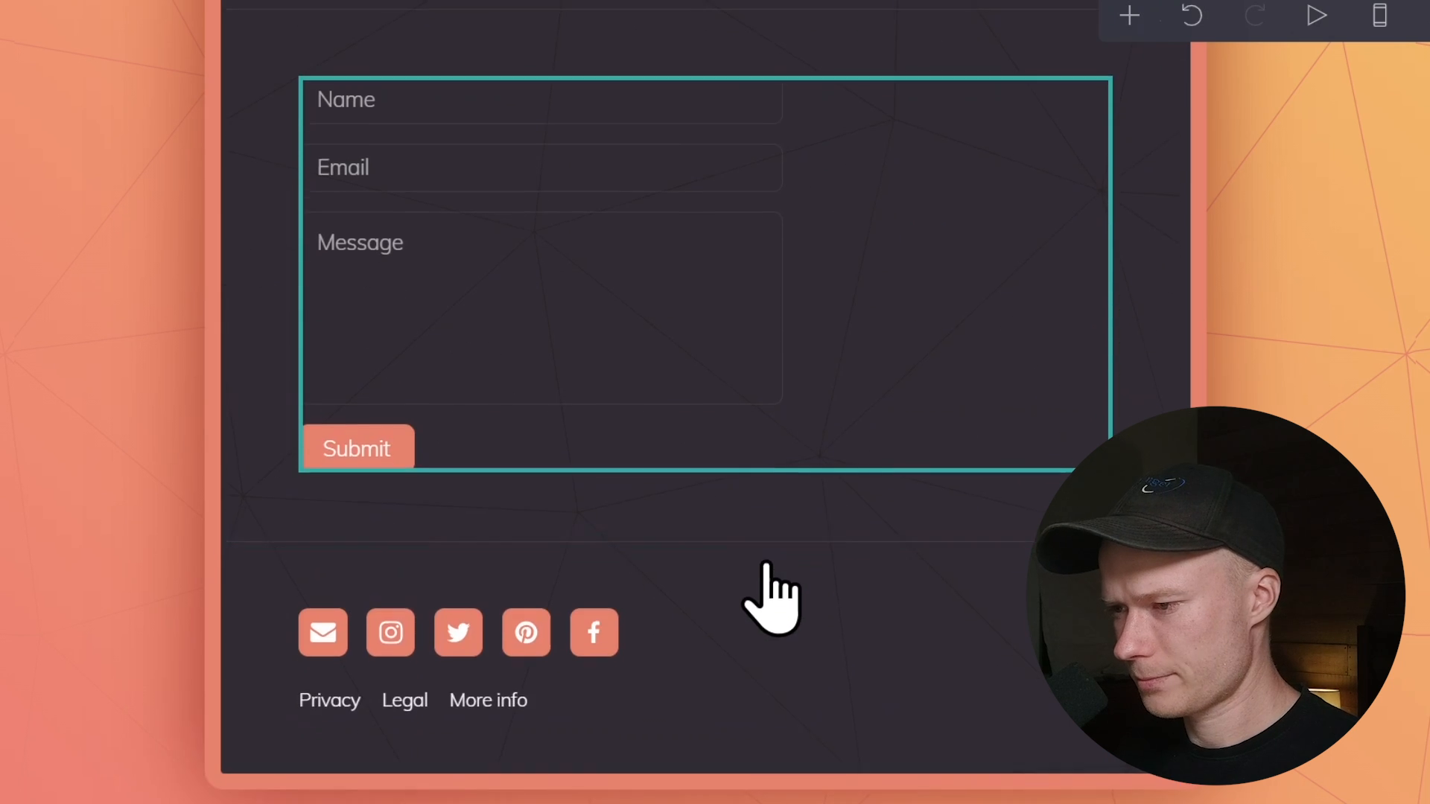
{"action": "scroll", "coordinate": [769, 593], "scroll_direction": "up", "scroll_amount": 3}
{"action": "scroll", "coordinate": [606, 473], "scroll_direction": "down", "scroll_amount": 2}
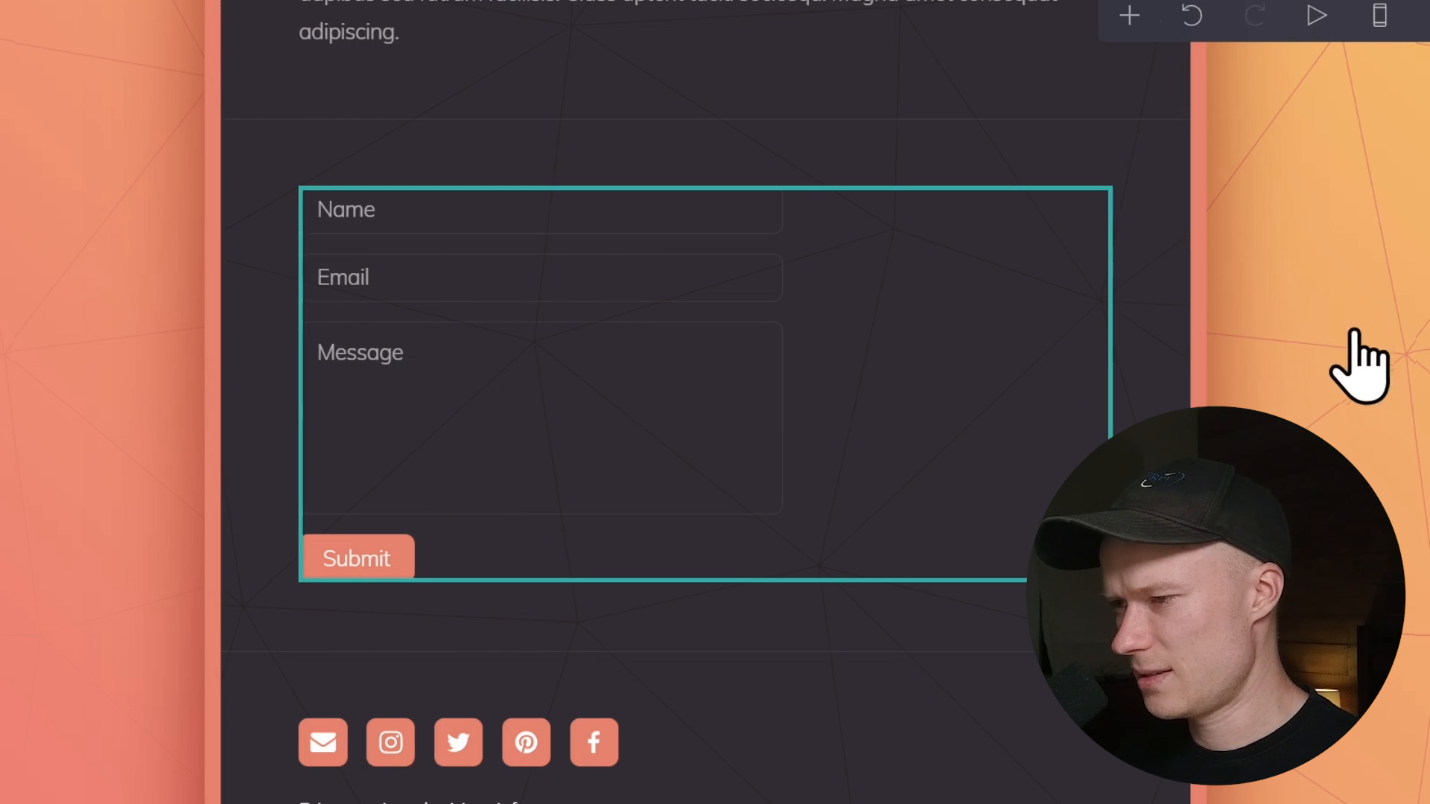
{"action": "left_click", "coordinate": [1386, 345]}
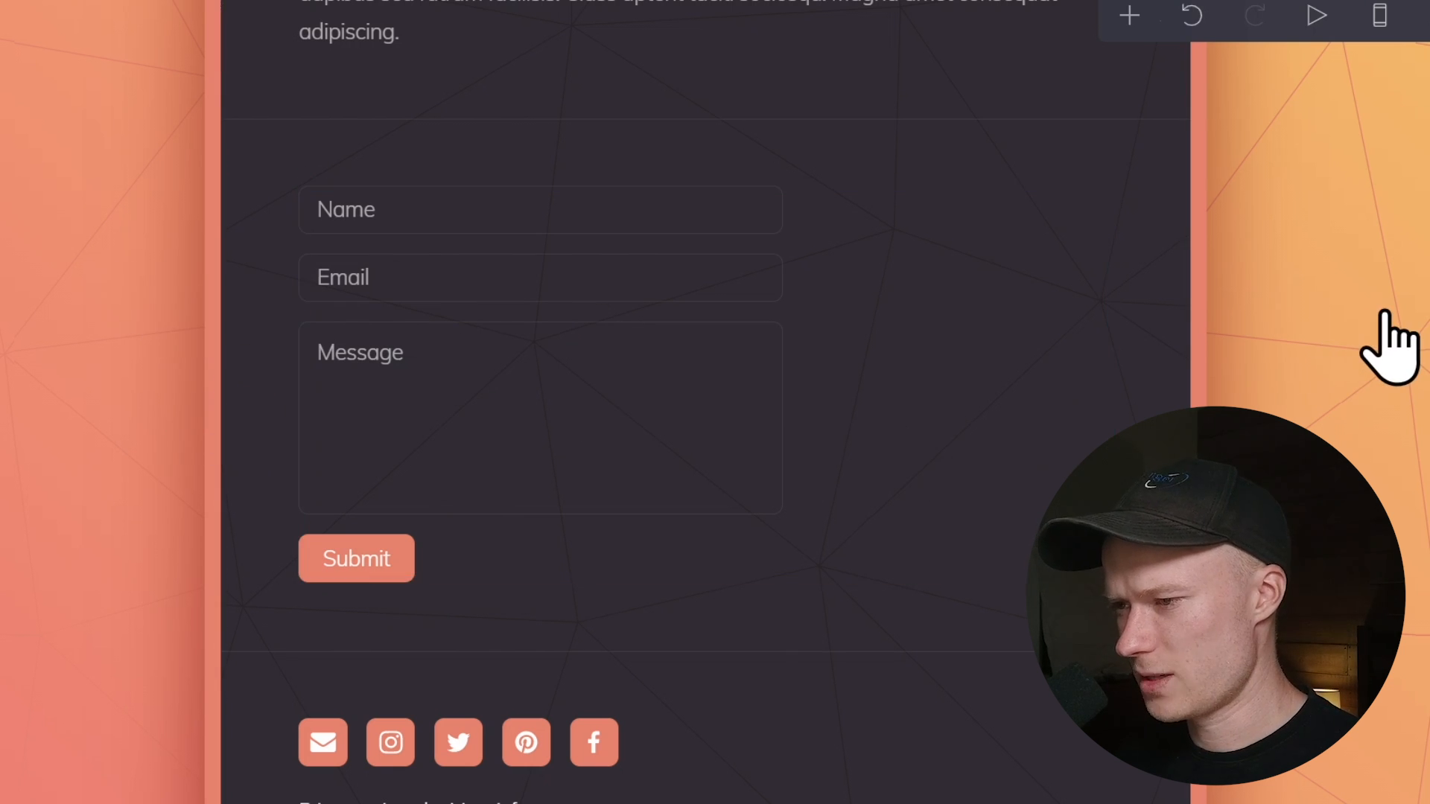
- Open the new form's settings and review its type, recipient and completion options
{"action": "left_click", "coordinate": [505, 289]}
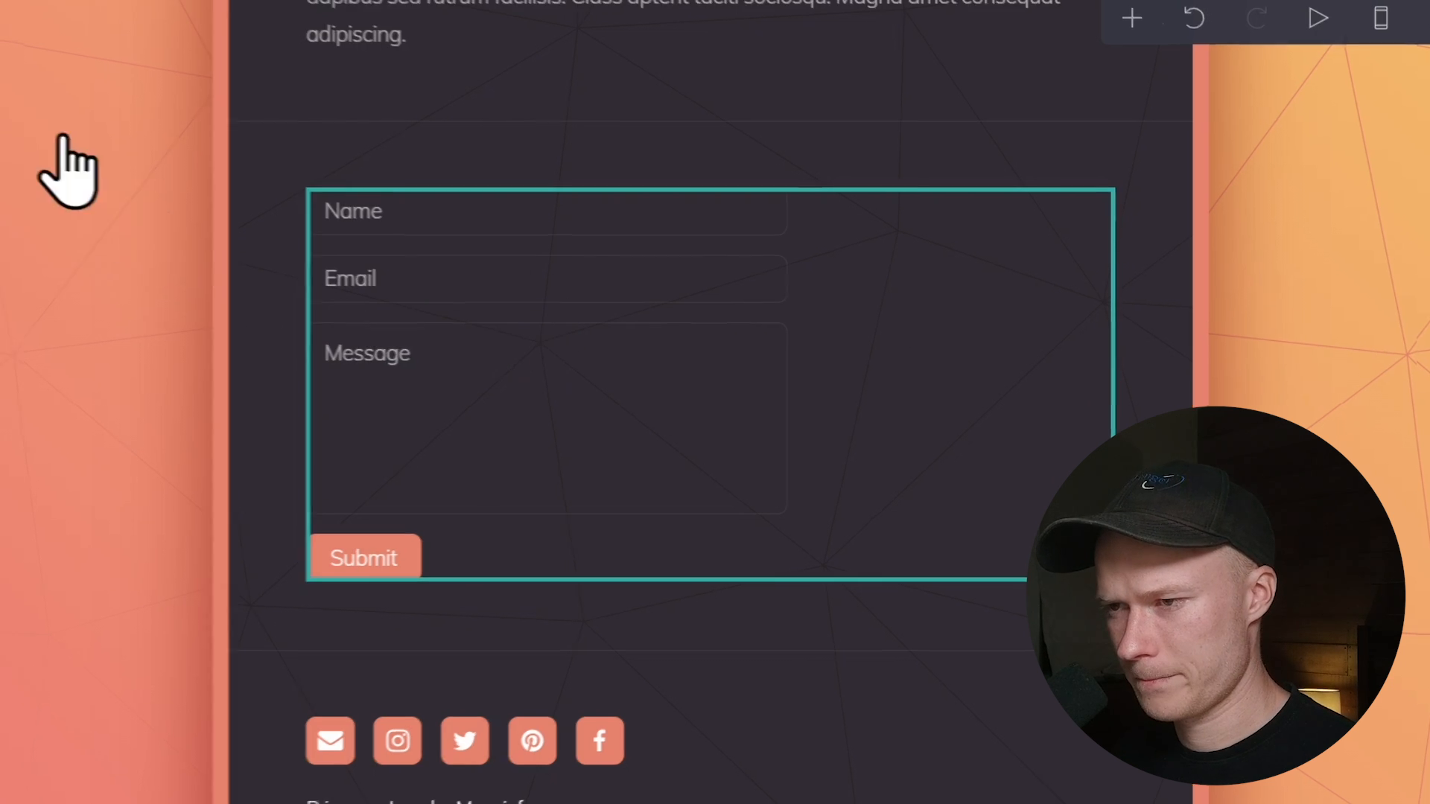
{"action": "left_click", "coordinate": [29, 41]}
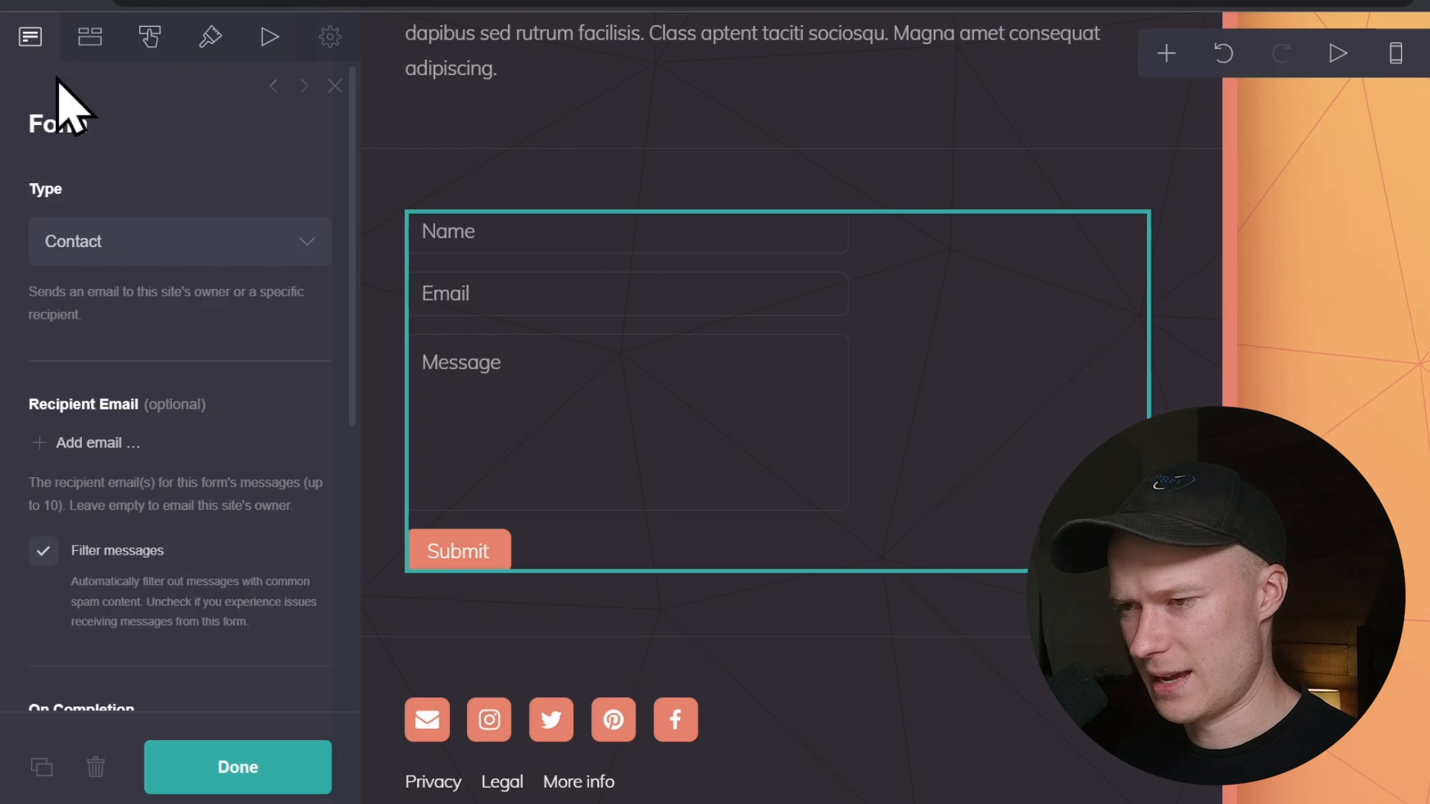
{"action": "scroll", "coordinate": [93, 301], "scroll_direction": "down", "scroll_amount": 2}
{"action": "scroll", "coordinate": [87, 249], "scroll_direction": "up", "scroll_amount": 2}
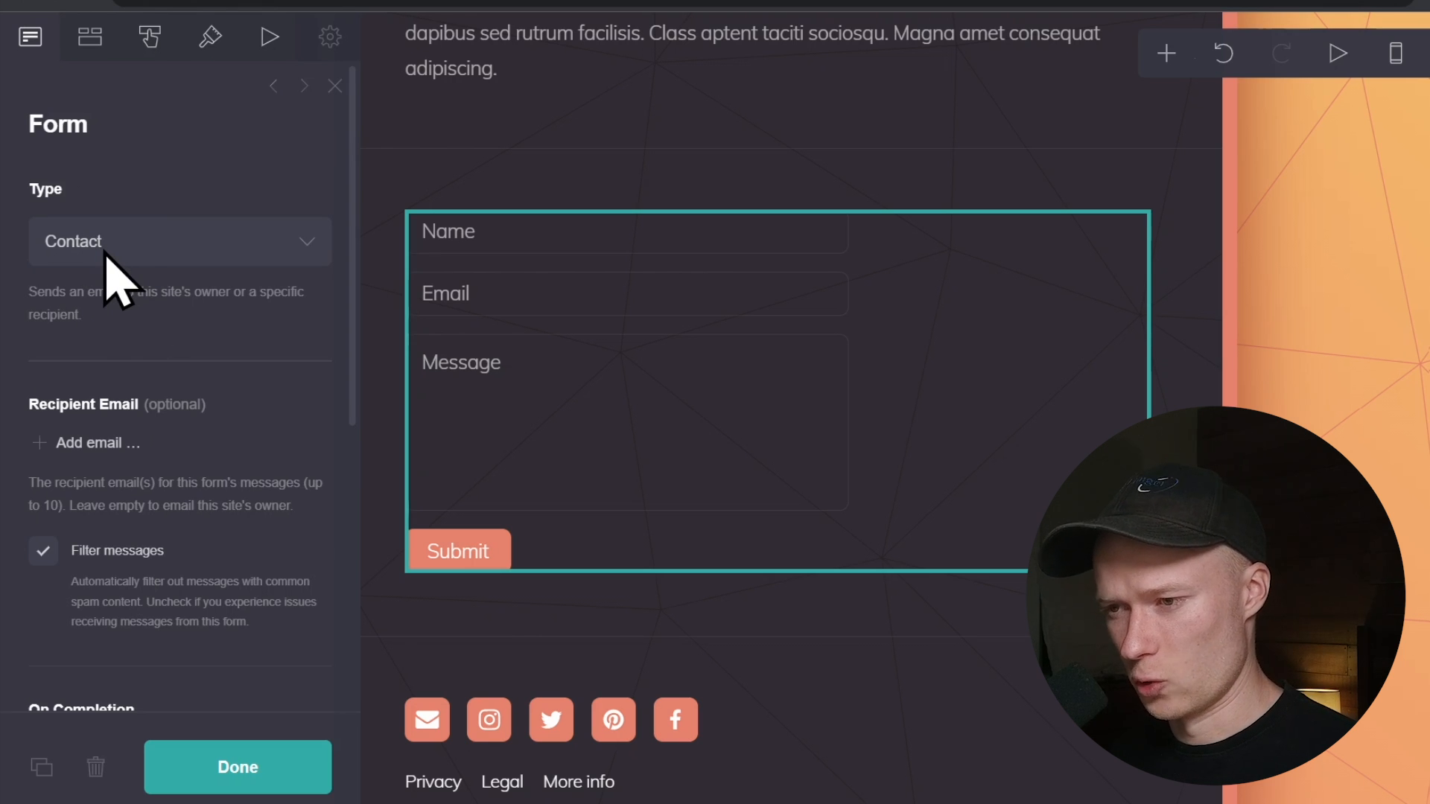
- Try the Signup form type and look through its mailing providers, and set the form type to Custom
{"action": "left_click", "coordinate": [139, 240]}
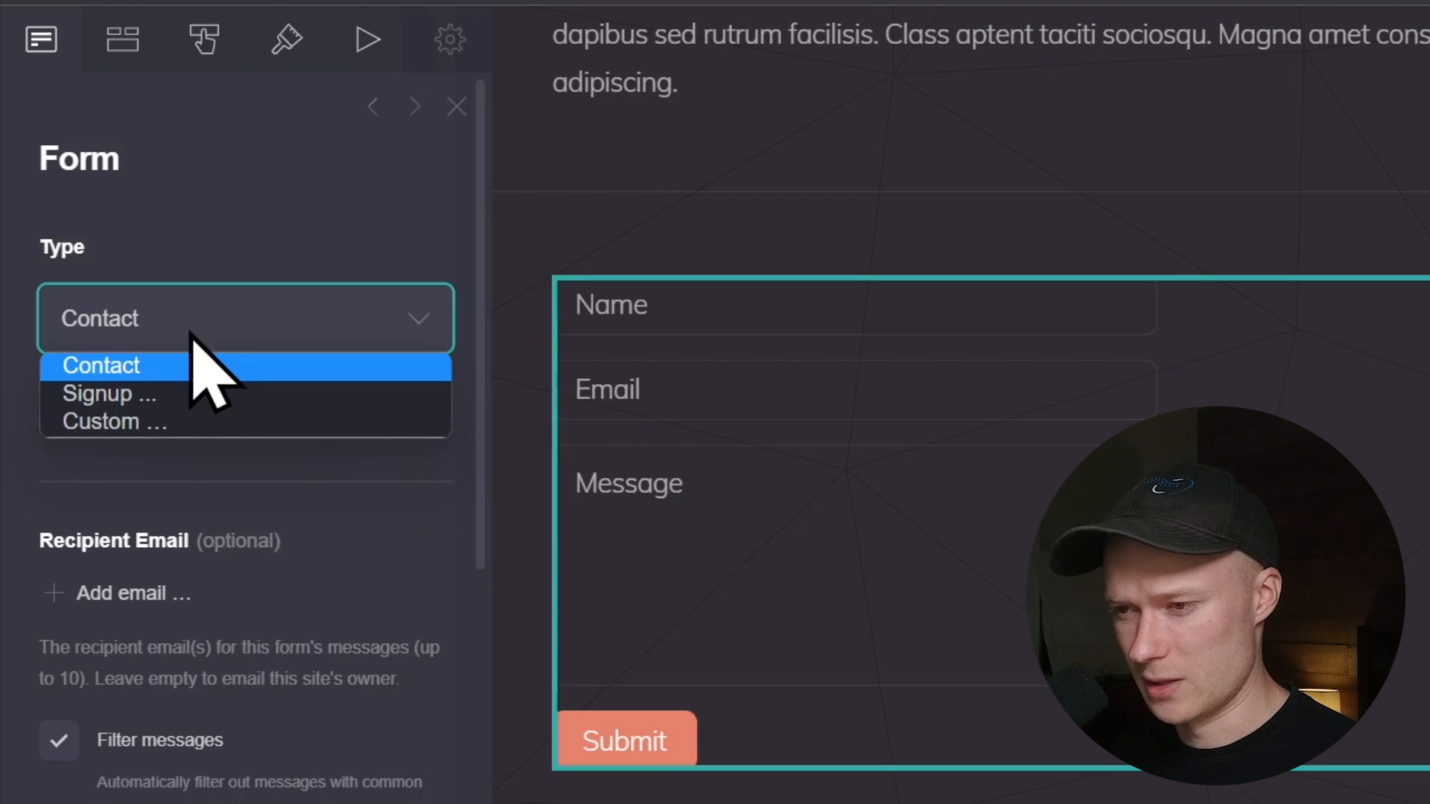
{"action": "left_click", "coordinate": [190, 393]}
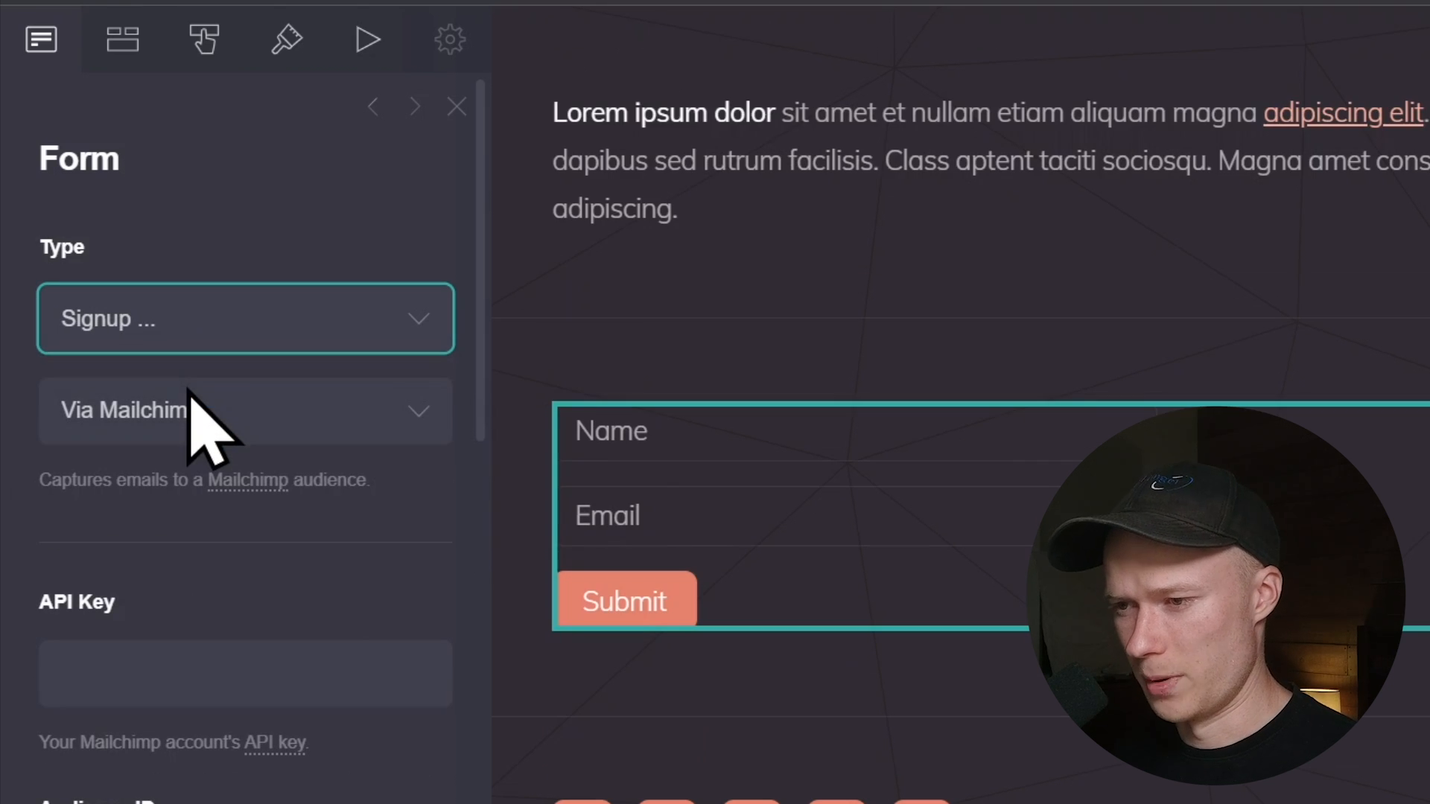
{"action": "left_click", "coordinate": [216, 411]}
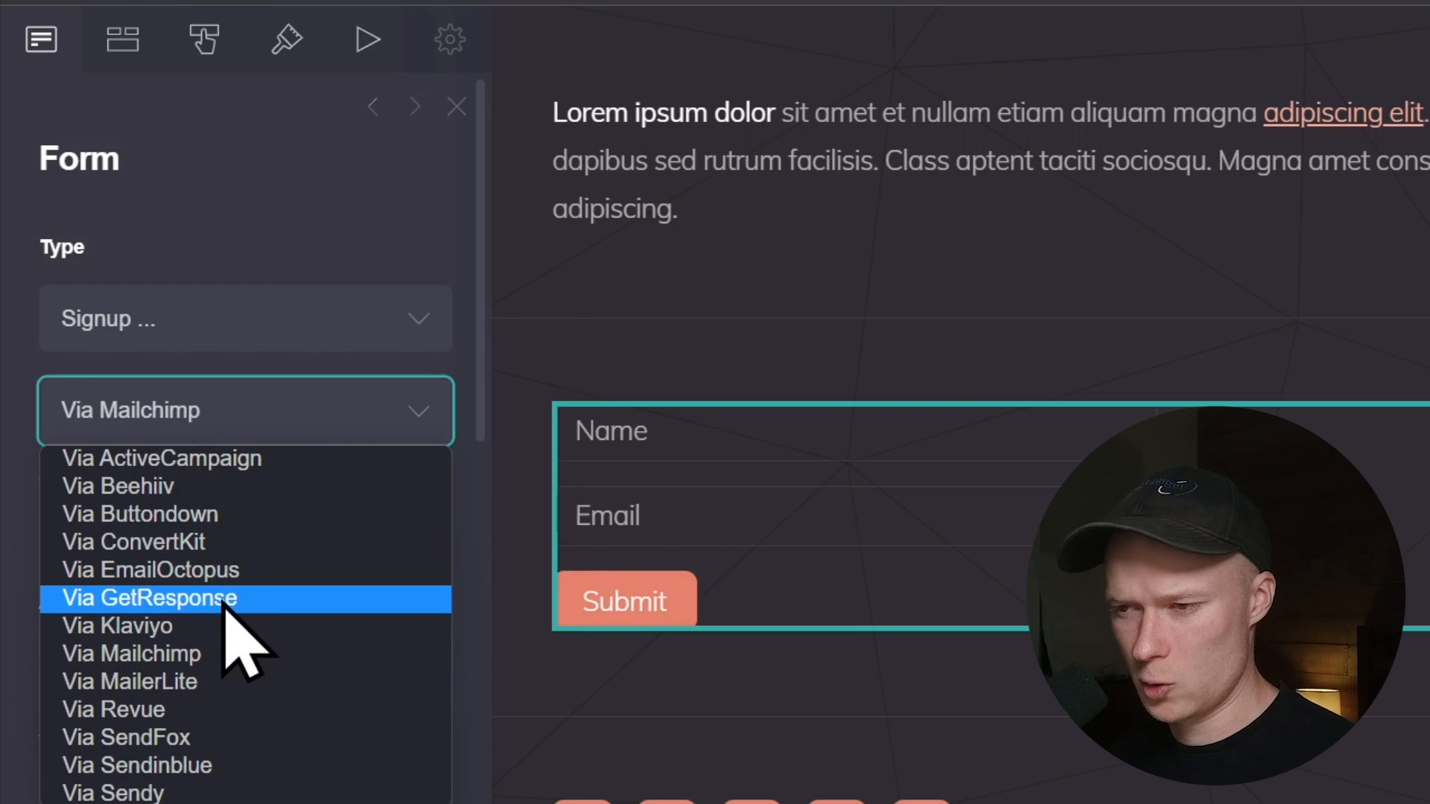
{"action": "left_click", "coordinate": [201, 319]}
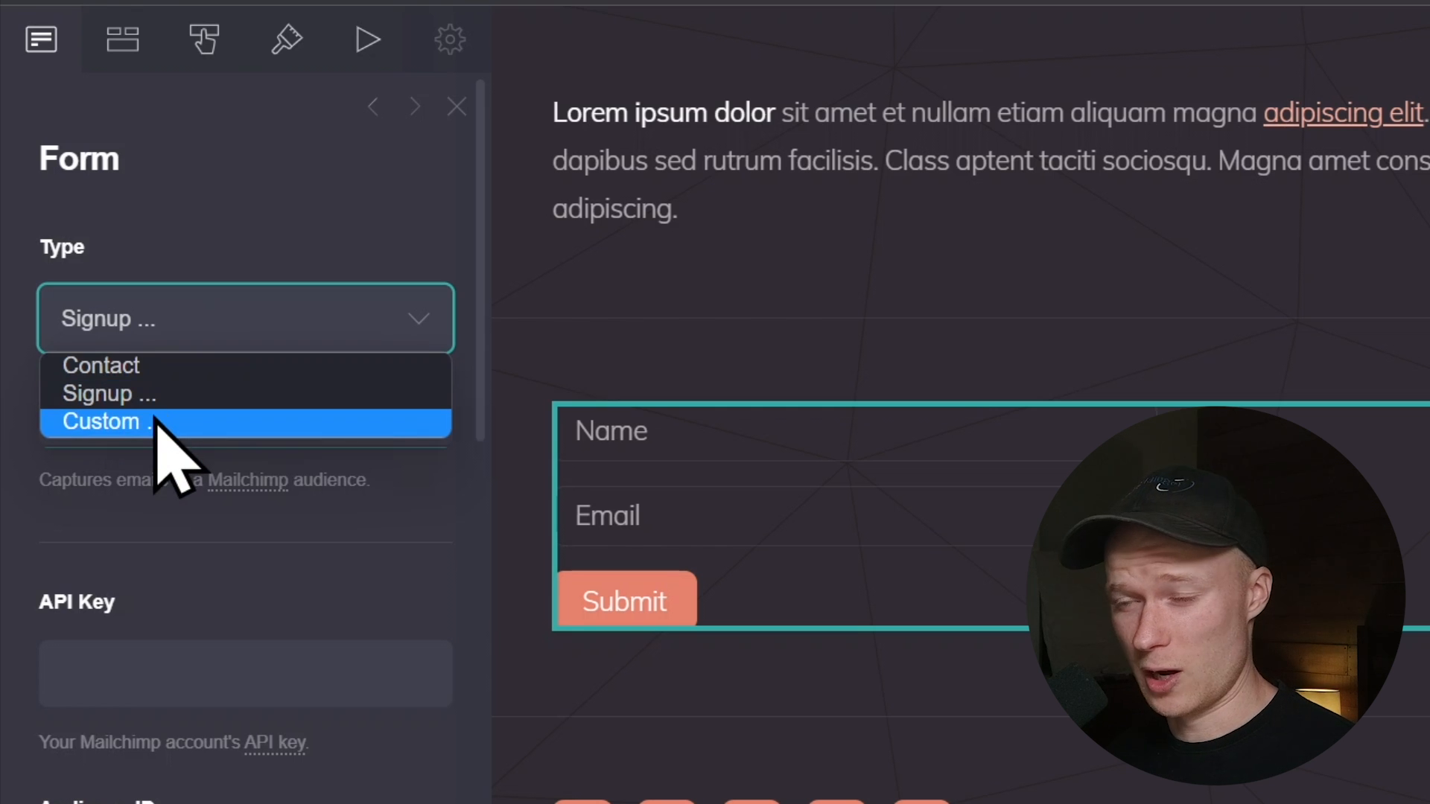
{"action": "left_click", "coordinate": [157, 423]}
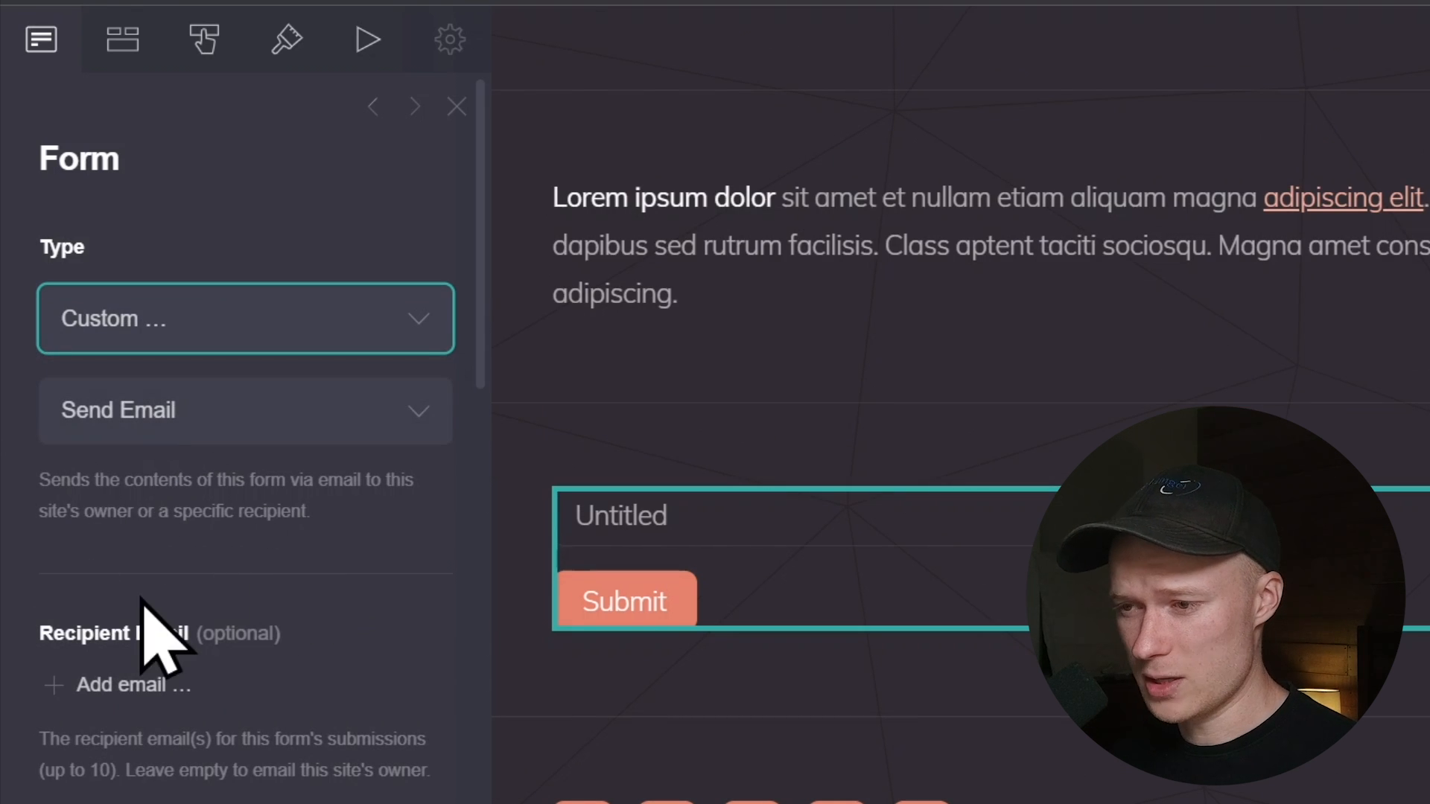